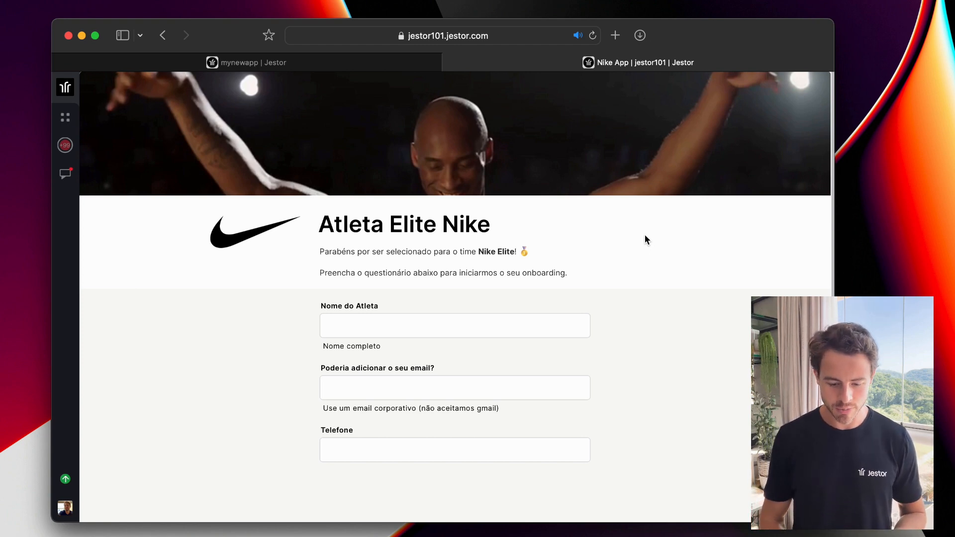
Switch to the mynewapp workspace's Apps home page browser tab.
left_click(379, 67)
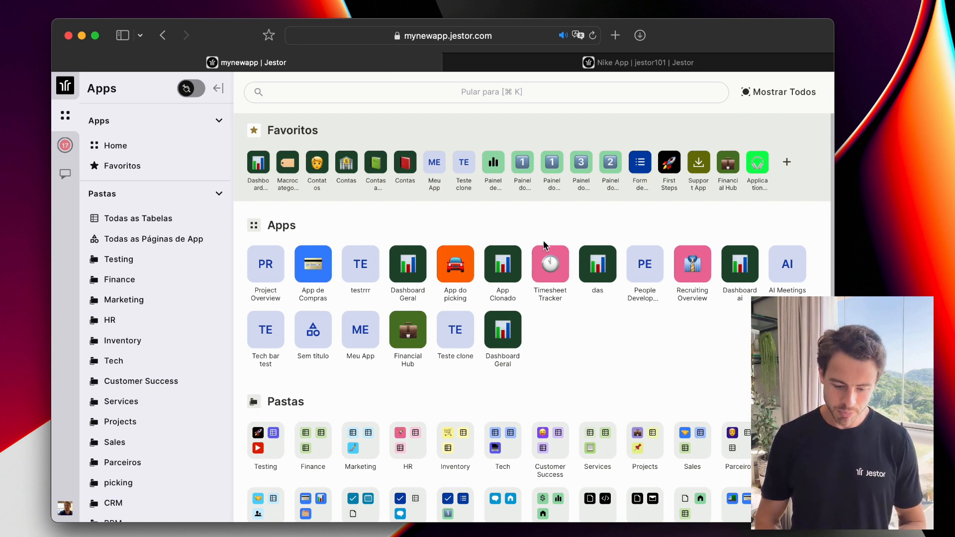
left_click(787, 164)
scroll(538, 262, "down", 5)
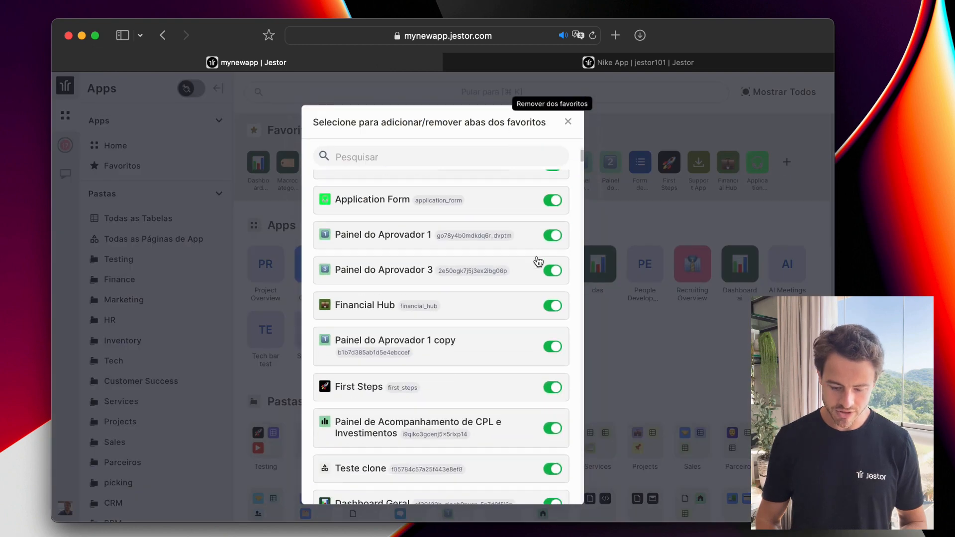
scroll(537, 261, "up", 5)
left_click(568, 121)
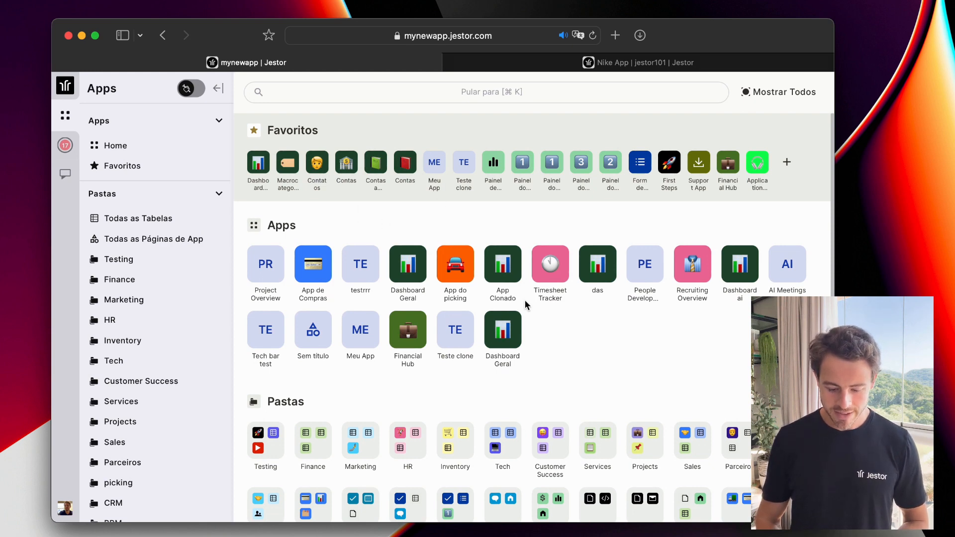
scroll(525, 303, "down", 5)
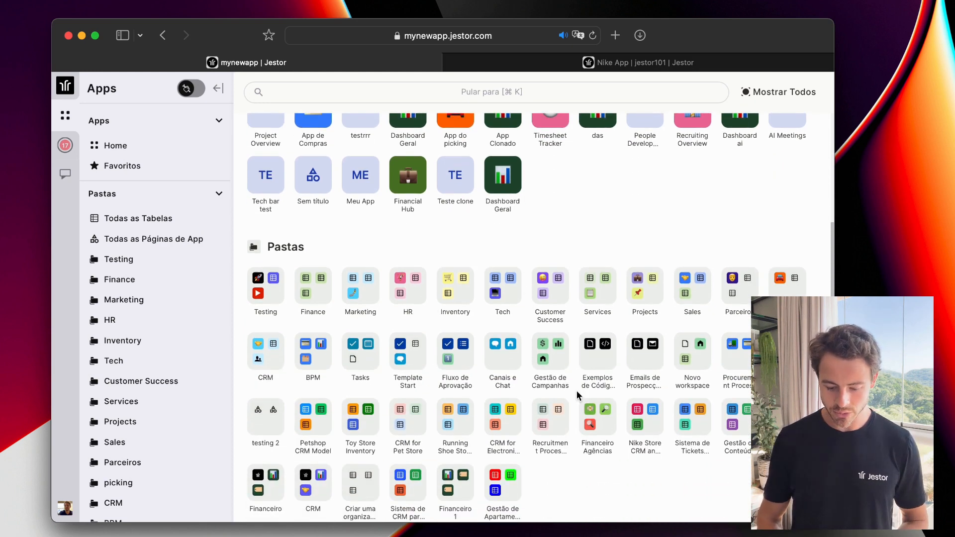
scroll(577, 390, "down", 1)
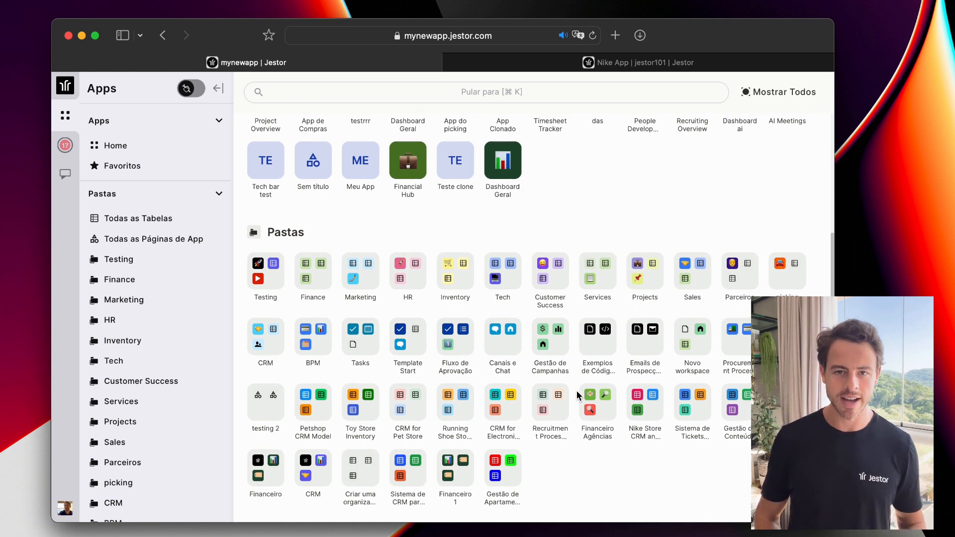
scroll(577, 390, "up", 5)
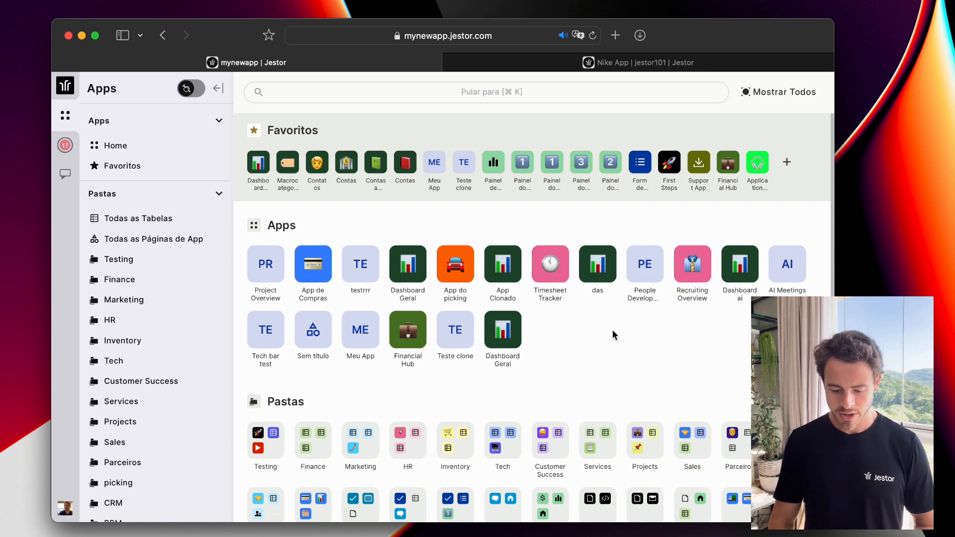
Open the Atleta Elite Nike form in the Nike App and advance to its checklist step.
left_click(670, 66)
scroll(607, 215, "down", 1)
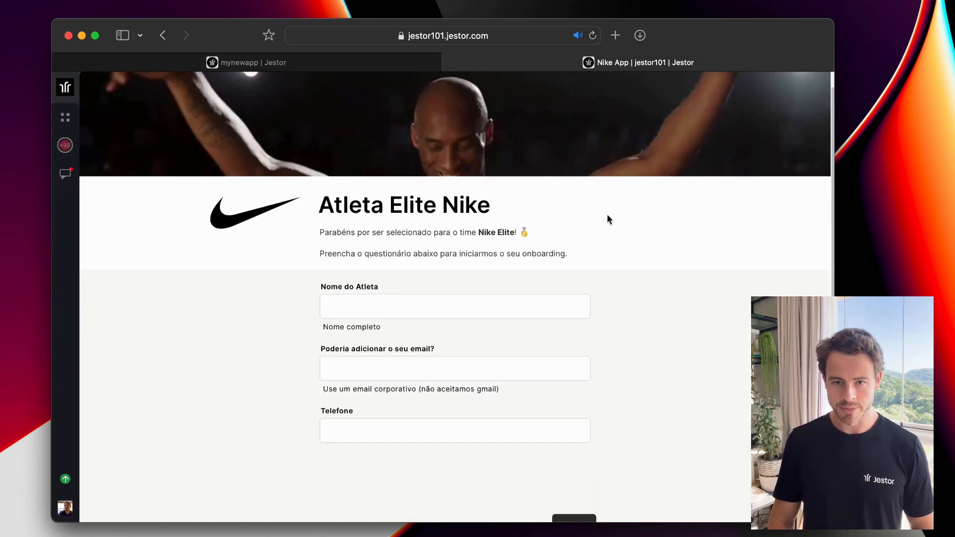
scroll(607, 216, "up", 1)
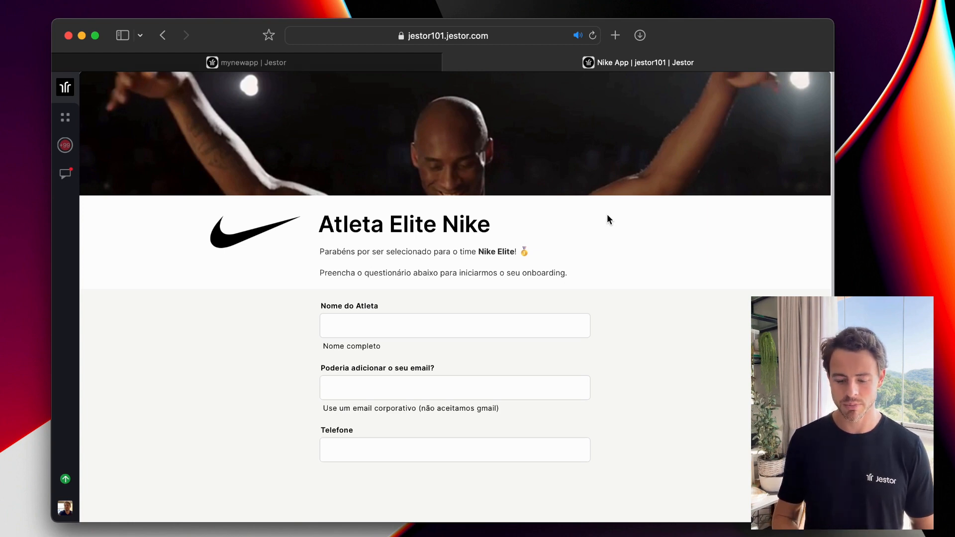
scroll(607, 217, "down", 2)
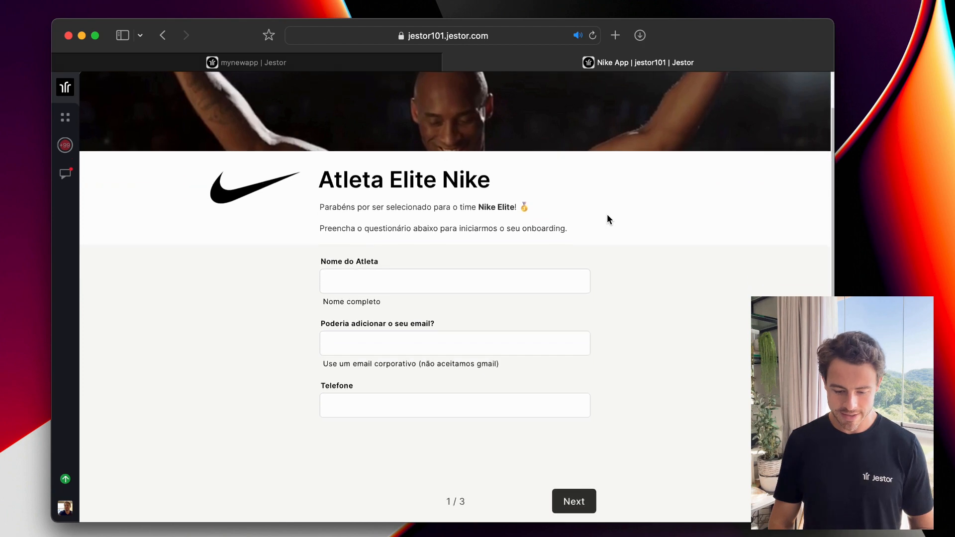
scroll(607, 217, "up", 1)
scroll(607, 217, "down", 1)
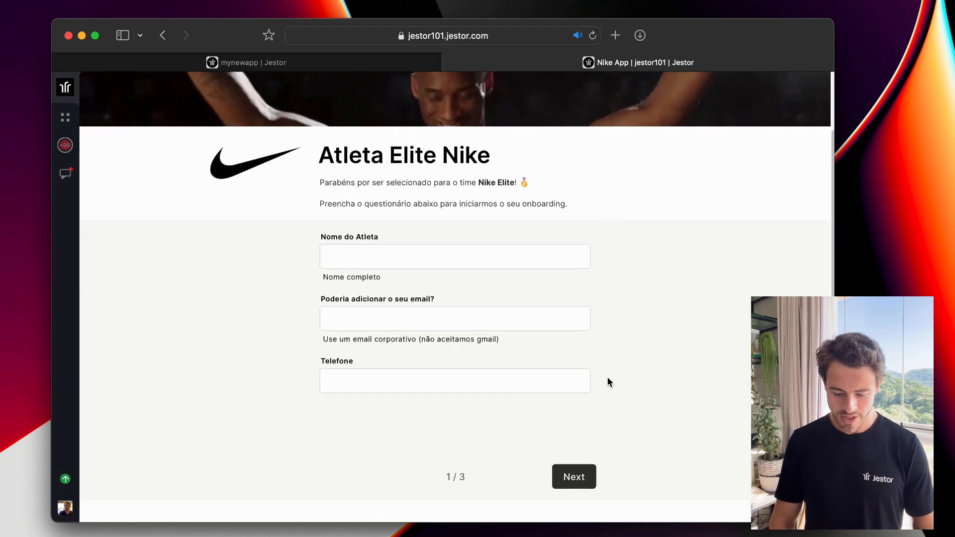
left_click(575, 482)
left_click(574, 482)
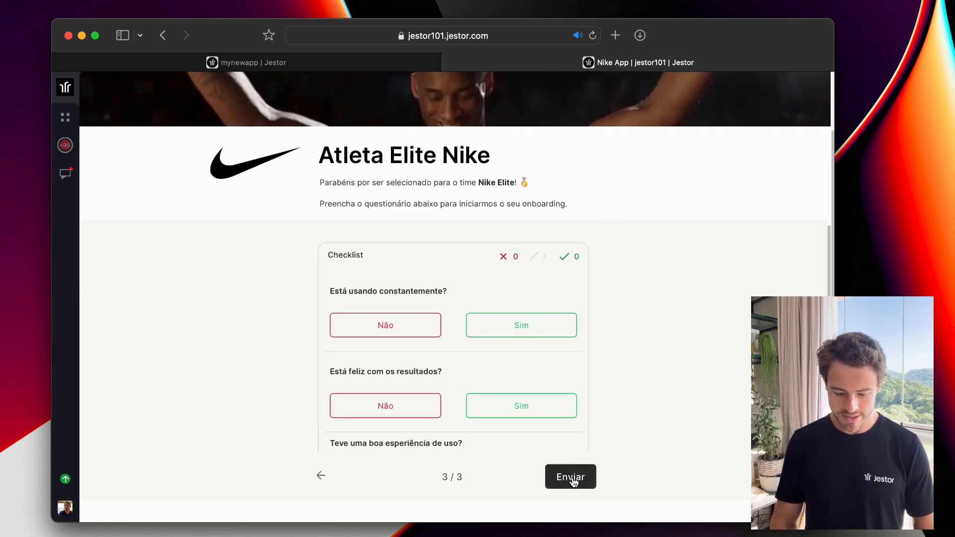
Answer Sim to both checklist questions and submit the form response.
left_click(557, 338)
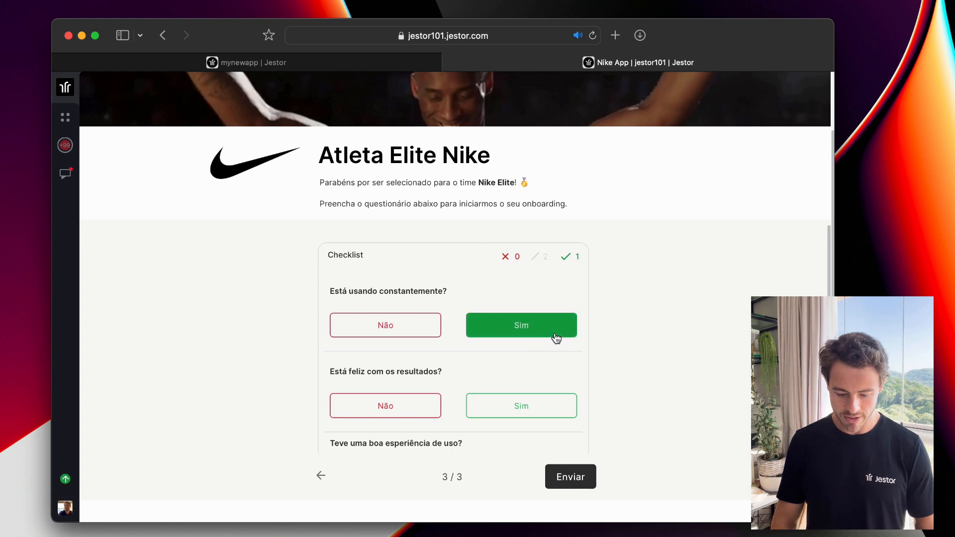
left_click(551, 405)
scroll(611, 289, "down", 2)
scroll(612, 288, "up", 3)
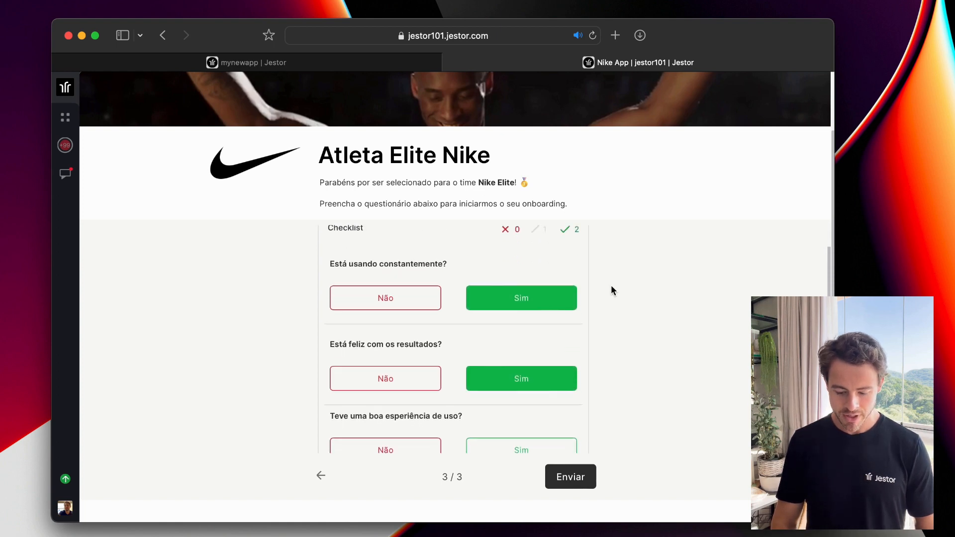
left_click(322, 475)
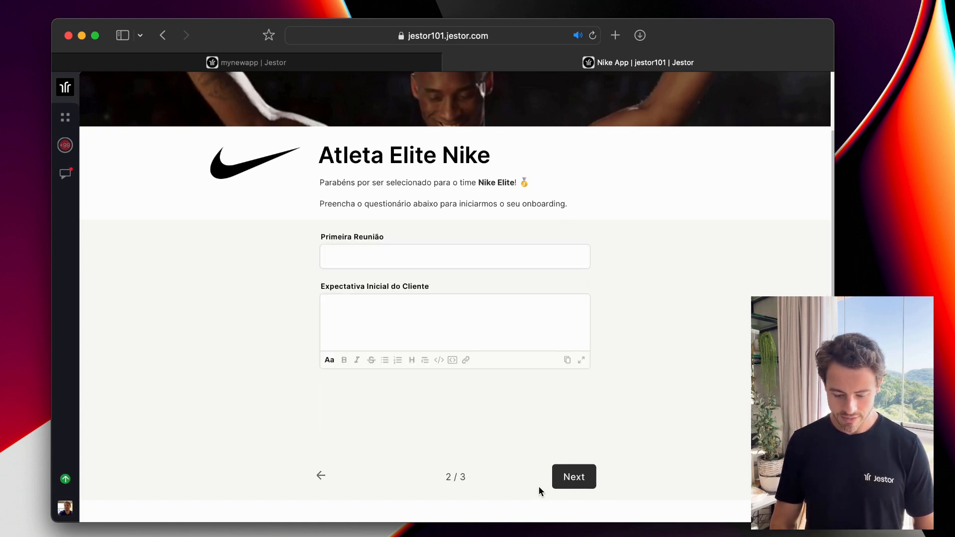
left_click(568, 483)
left_click(568, 482)
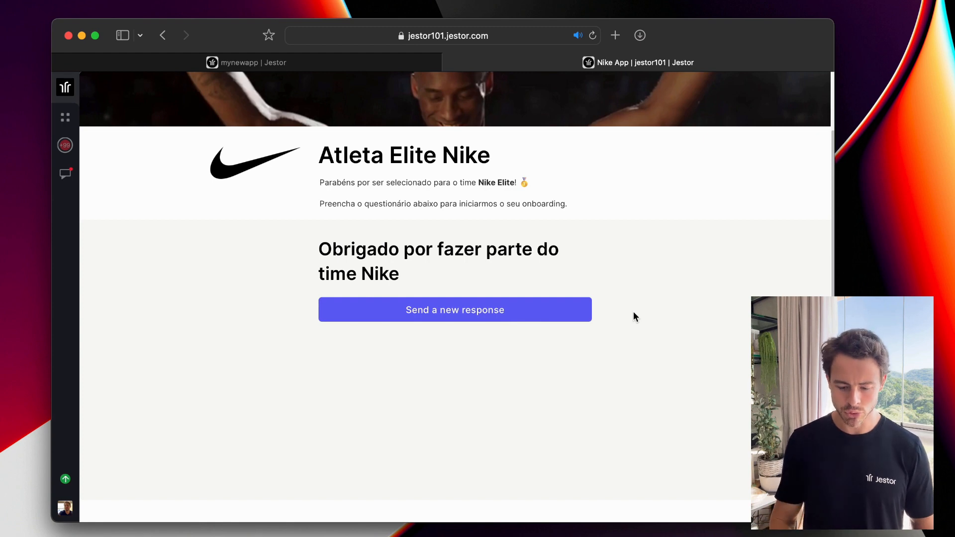
scroll(634, 312, "up", 3)
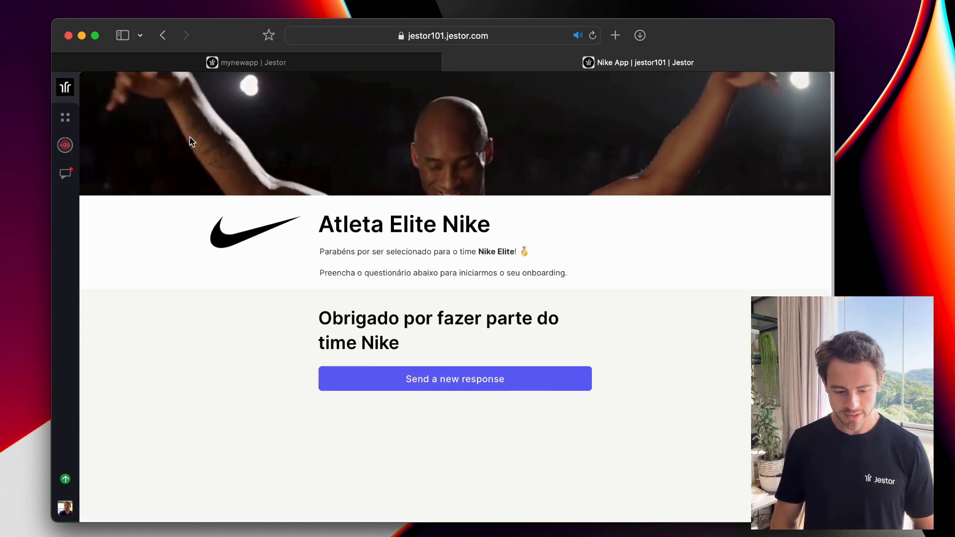
Pin the Nike App navigation sidebar open and switch on builder mode.
mouse_move(71, 92)
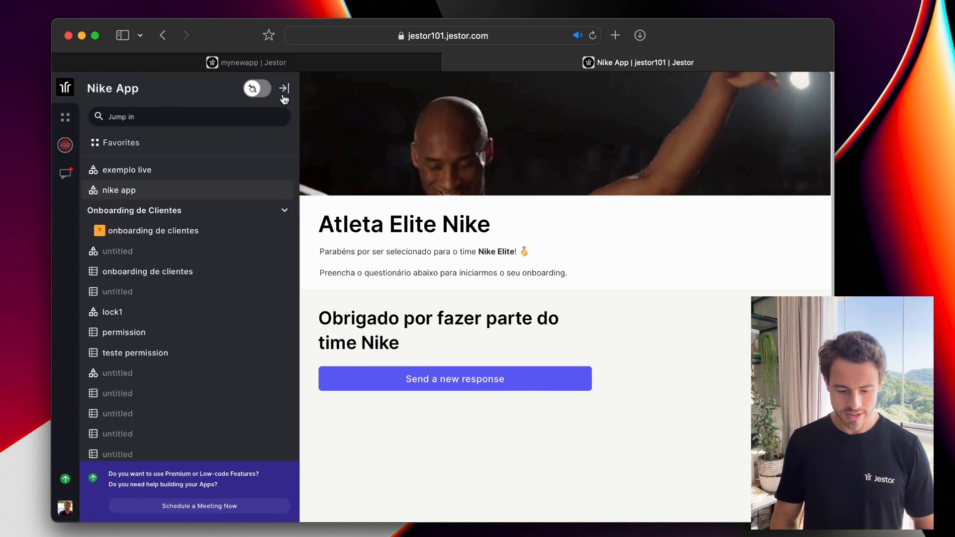
left_click(284, 90)
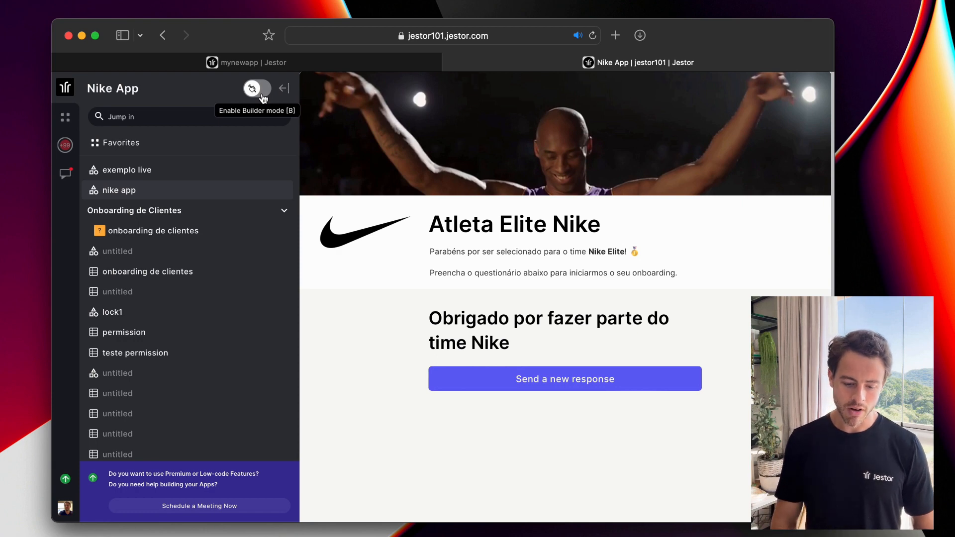
left_click(257, 88)
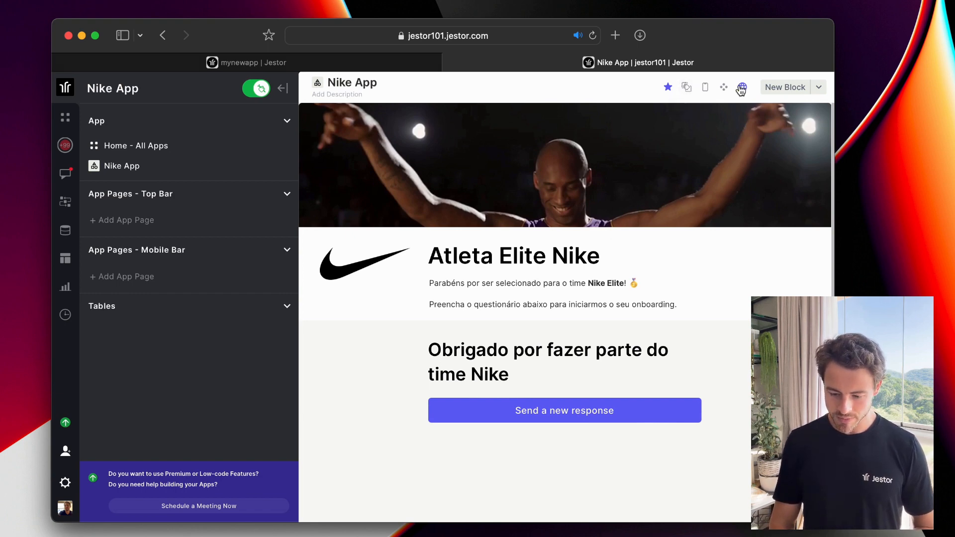
Edit the Nike App page and review the Atleta Elite Nike form block's Onboarding de Clientes table and fields.
left_click(686, 95)
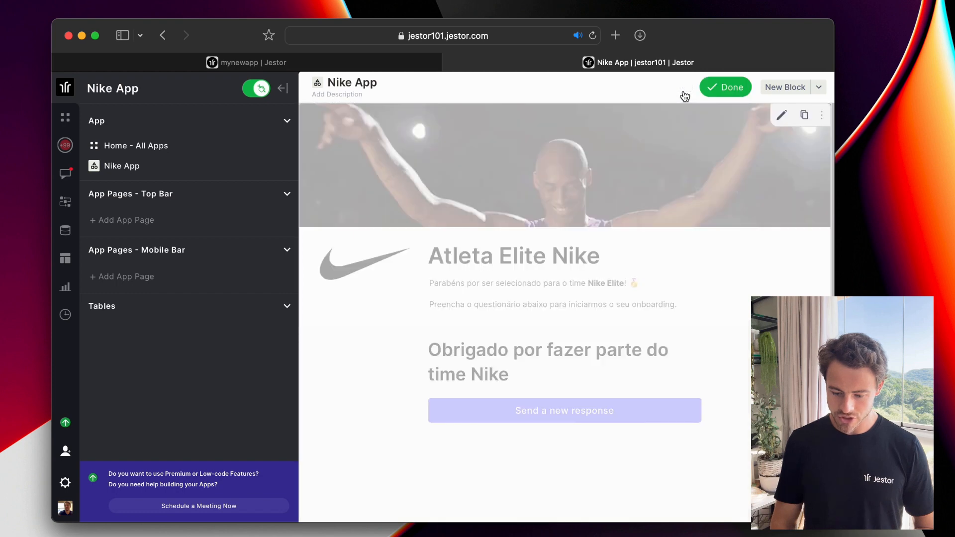
left_click(777, 117)
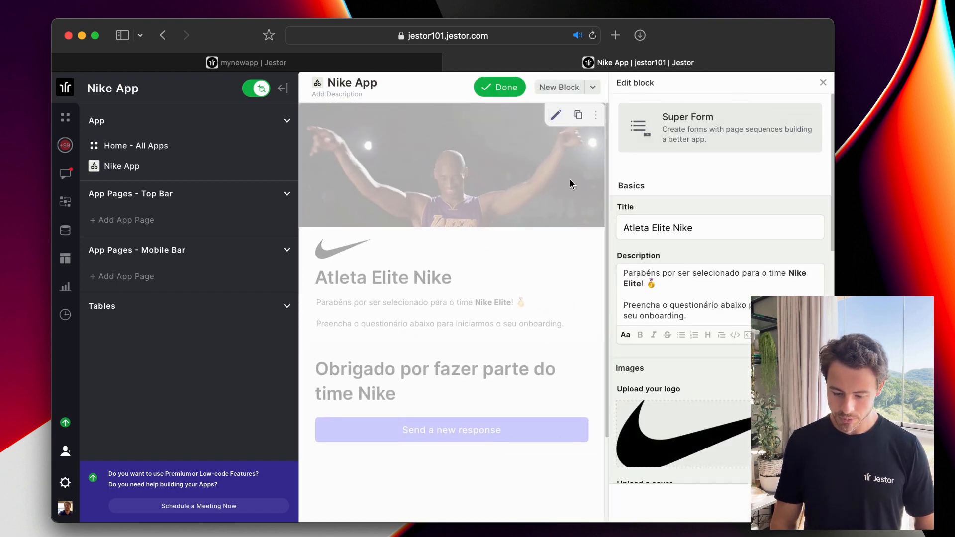
scroll(699, 227, "down", 5)
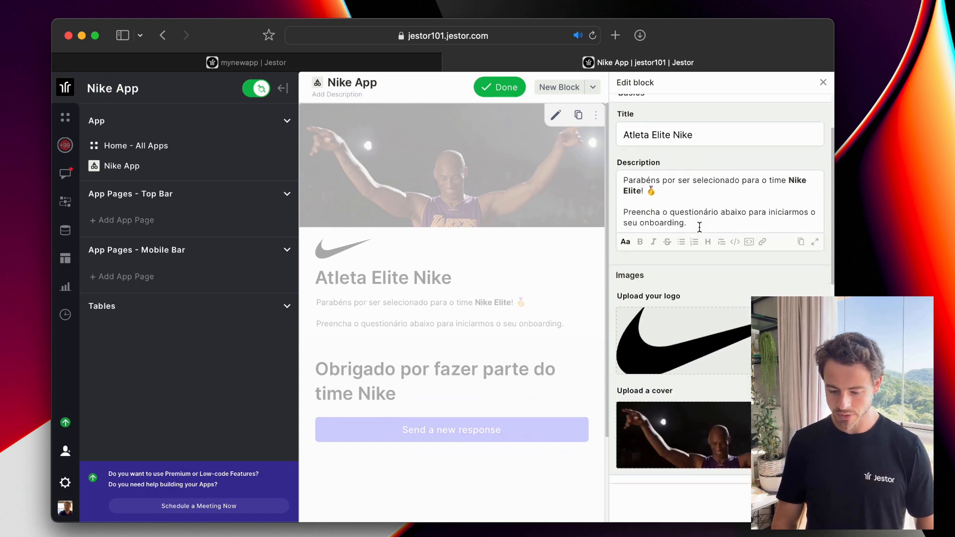
scroll(699, 227, "down", 2)
scroll(699, 231, "down", 5)
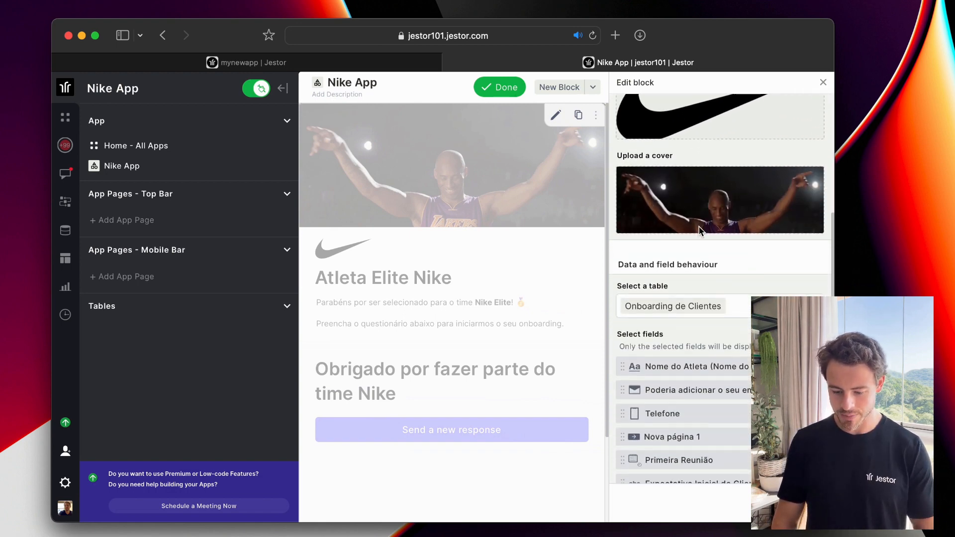
scroll(700, 230, "down", 5)
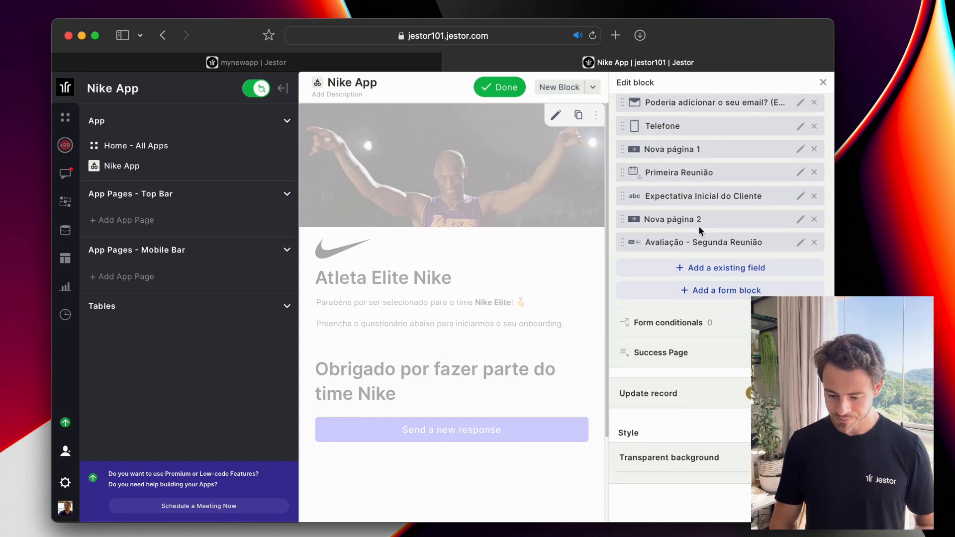
scroll(699, 225, "up", 3)
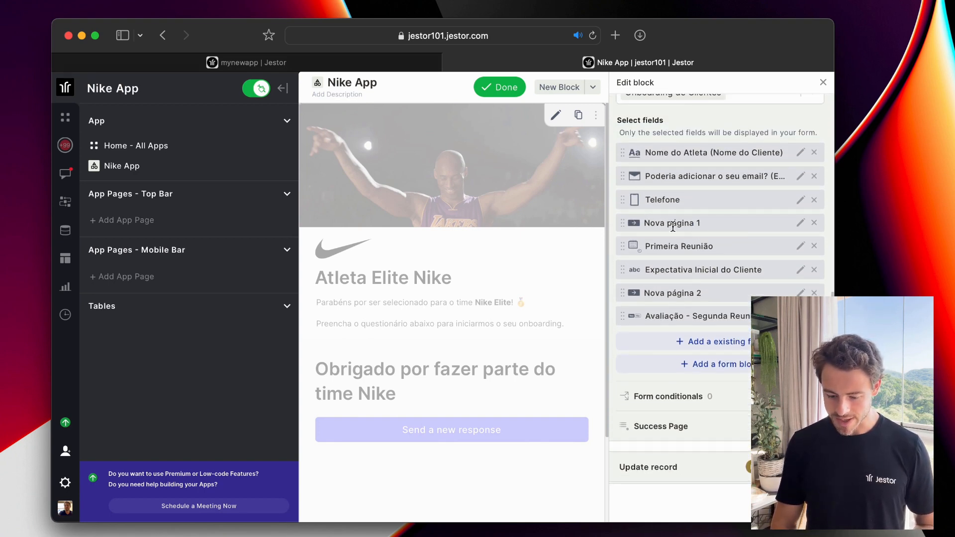
scroll(708, 243, "down", 2)
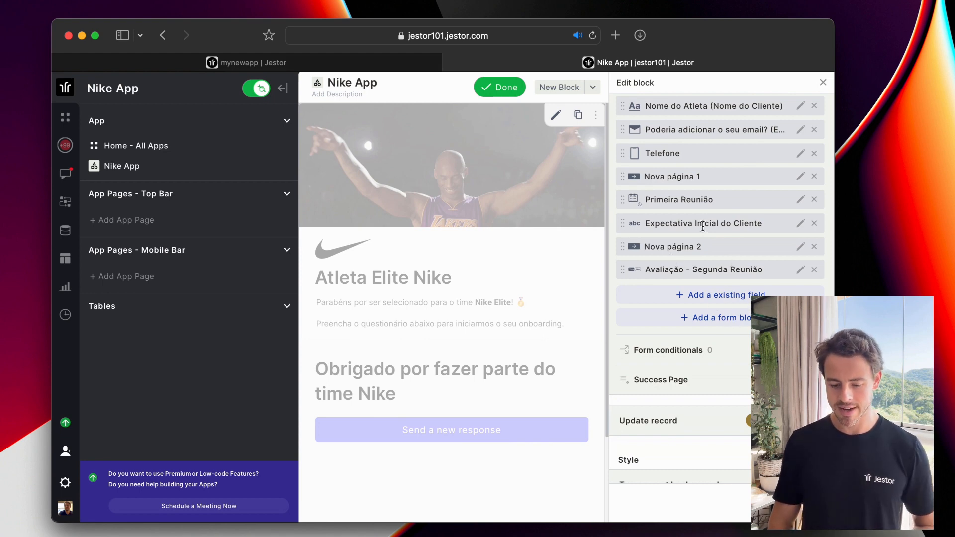
scroll(698, 223, "down", 5)
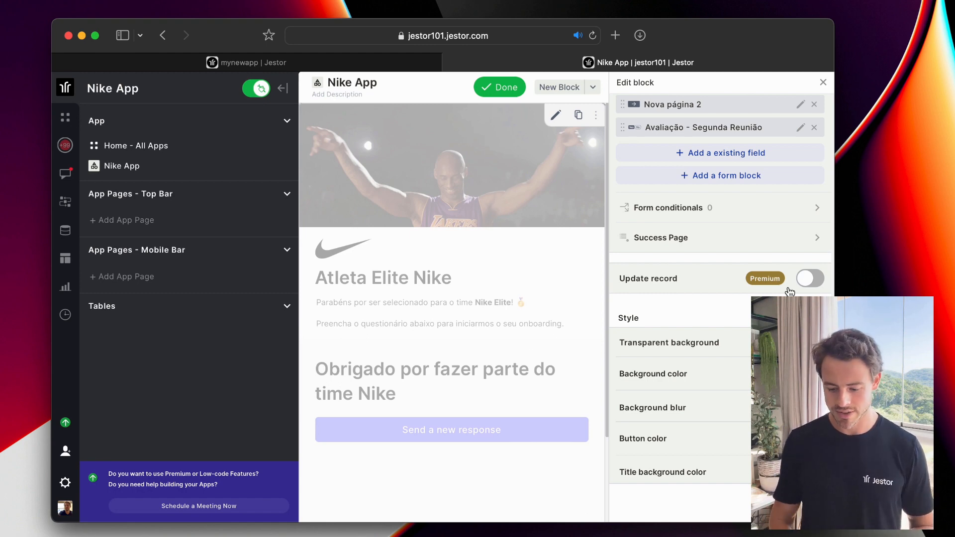
scroll(789, 292, "down", 1)
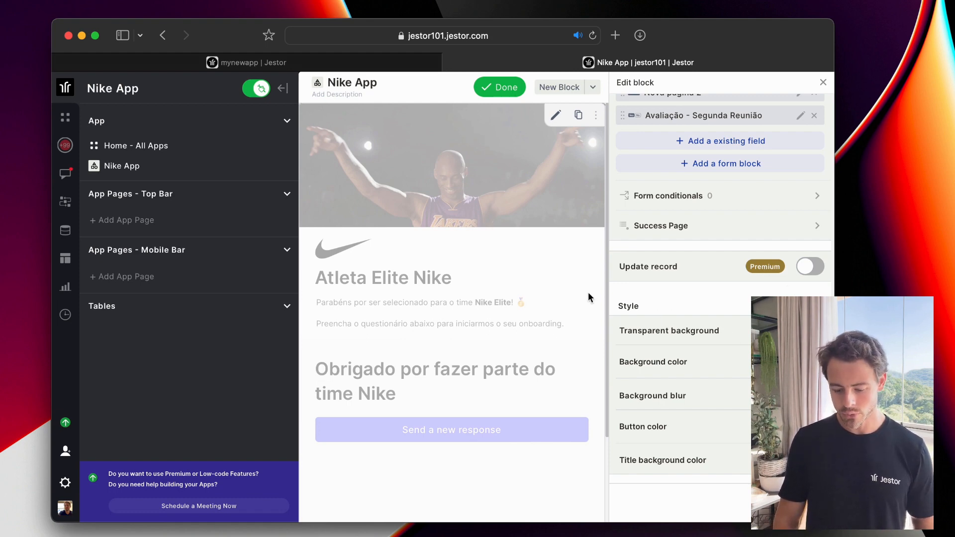
scroll(682, 441, "up", 10)
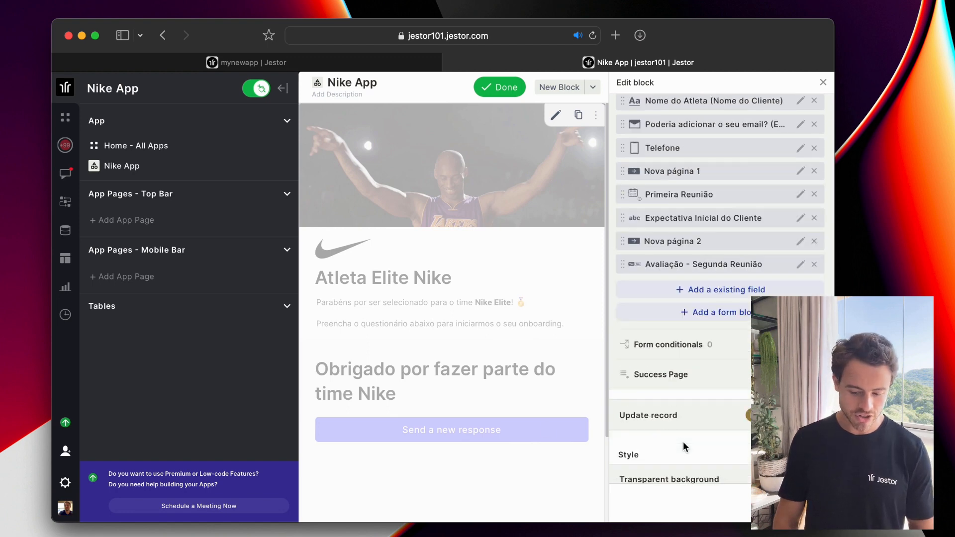
scroll(685, 446, "down", 7)
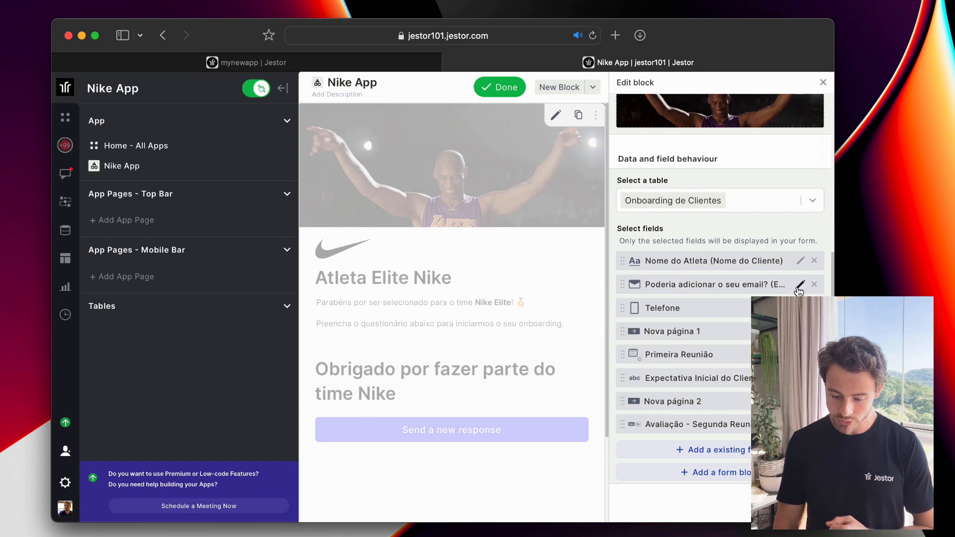
Inspect the email question's title and corporate-email description, then go back to the form settings.
left_click(800, 285)
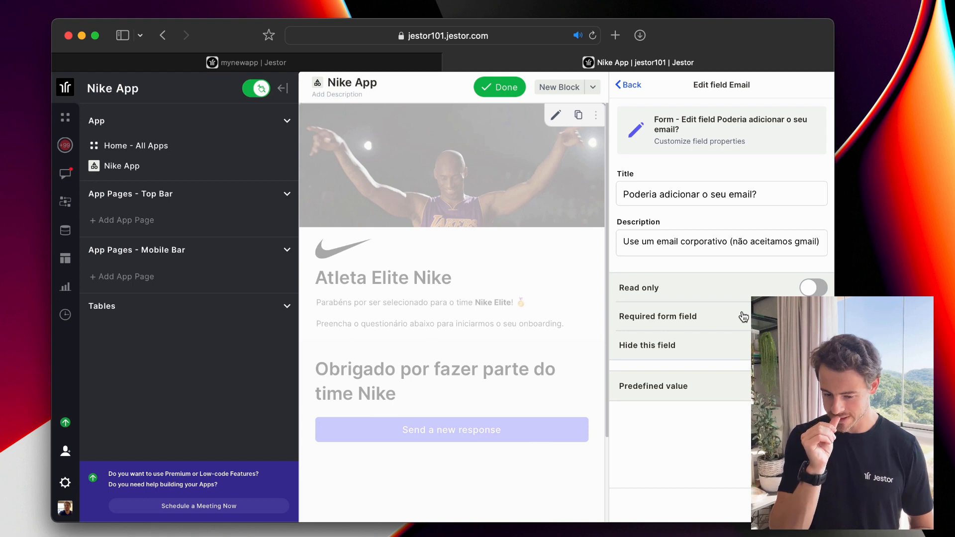
left_click(629, 85)
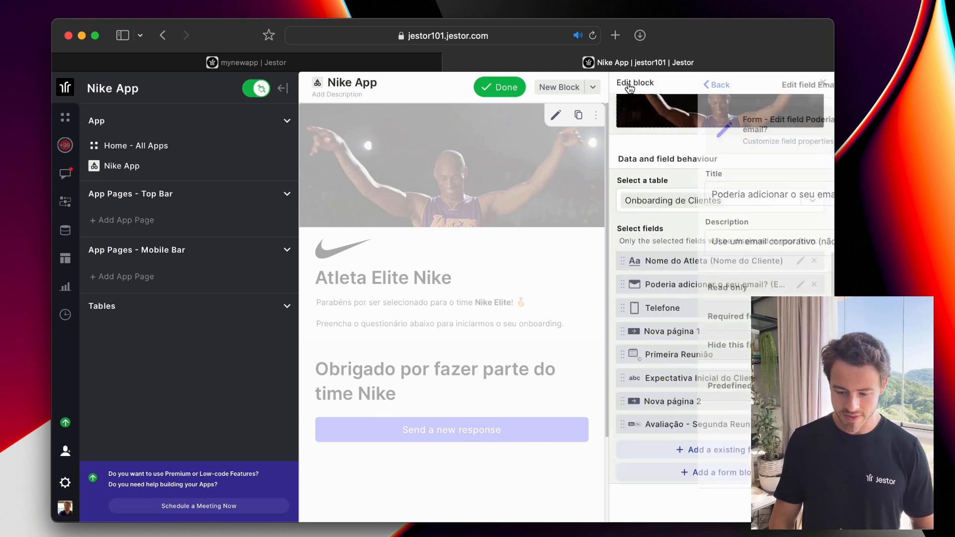
Close the form block settings and browse the New Block list without adding anything.
left_click(824, 82)
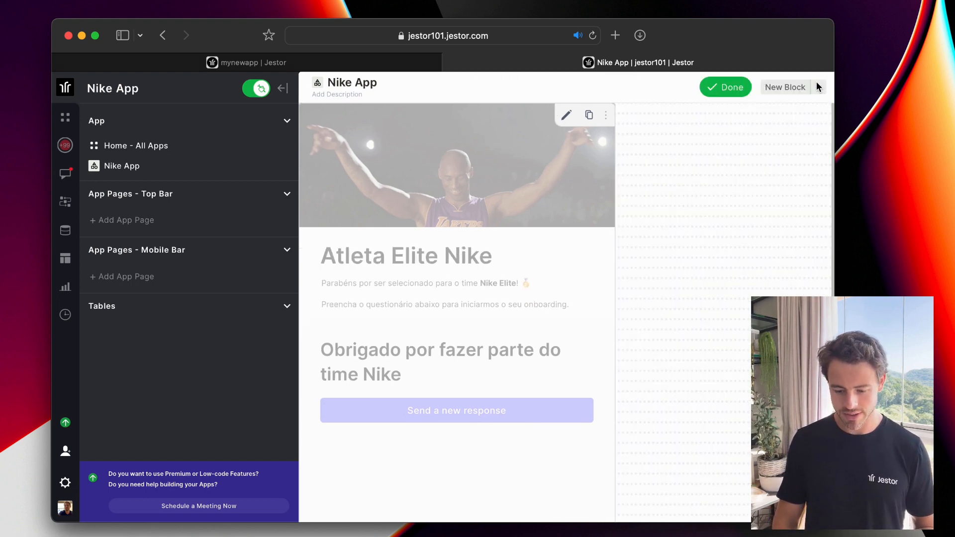
scroll(776, 199, "down", 4)
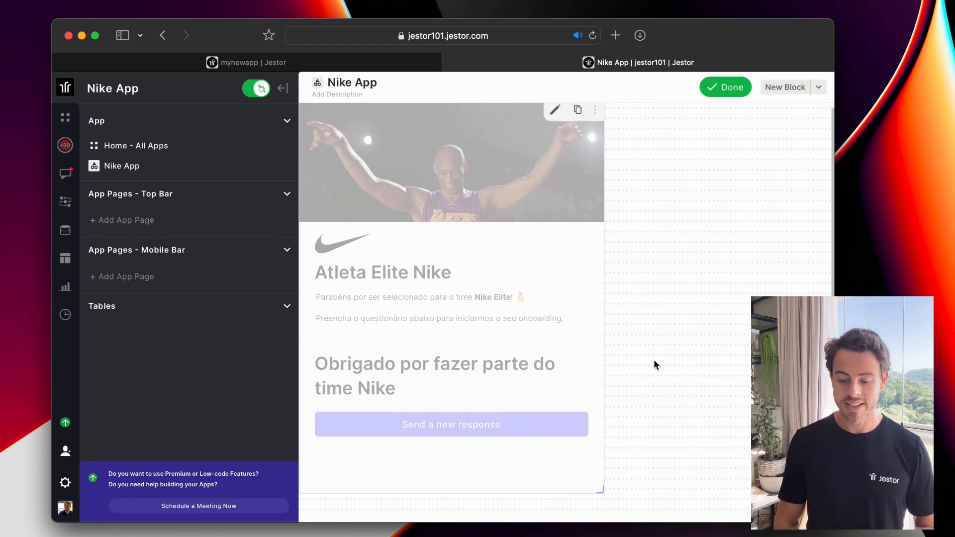
left_click(782, 87)
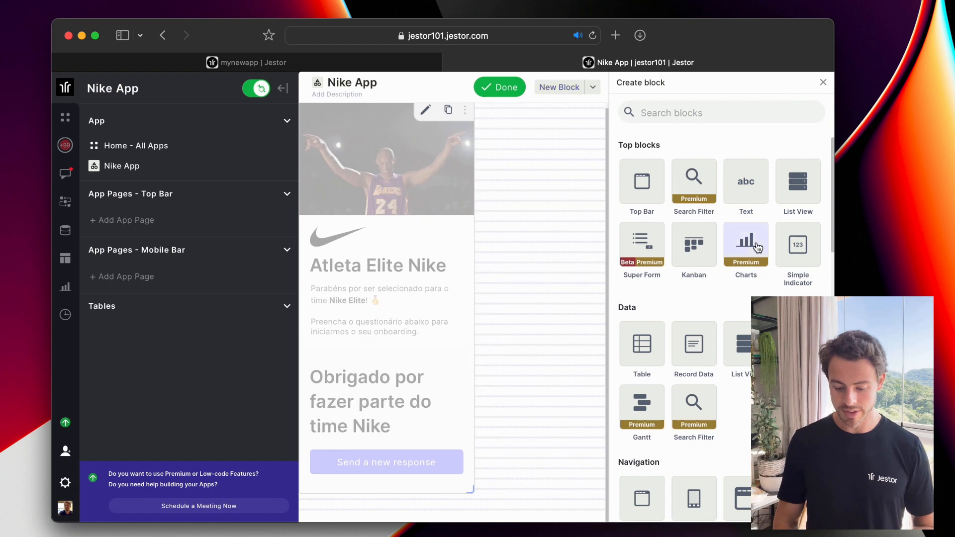
scroll(747, 258, "down", 10)
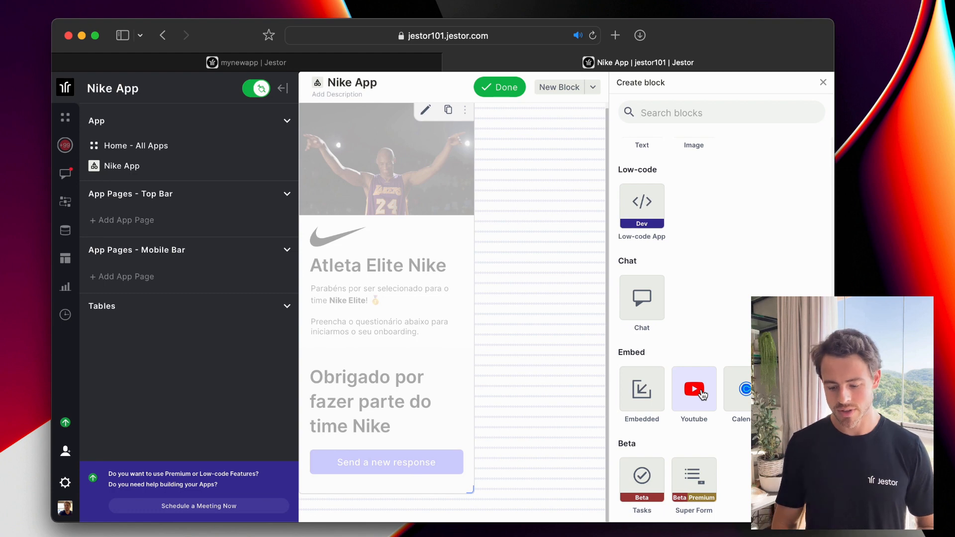
scroll(736, 284, "up", 10)
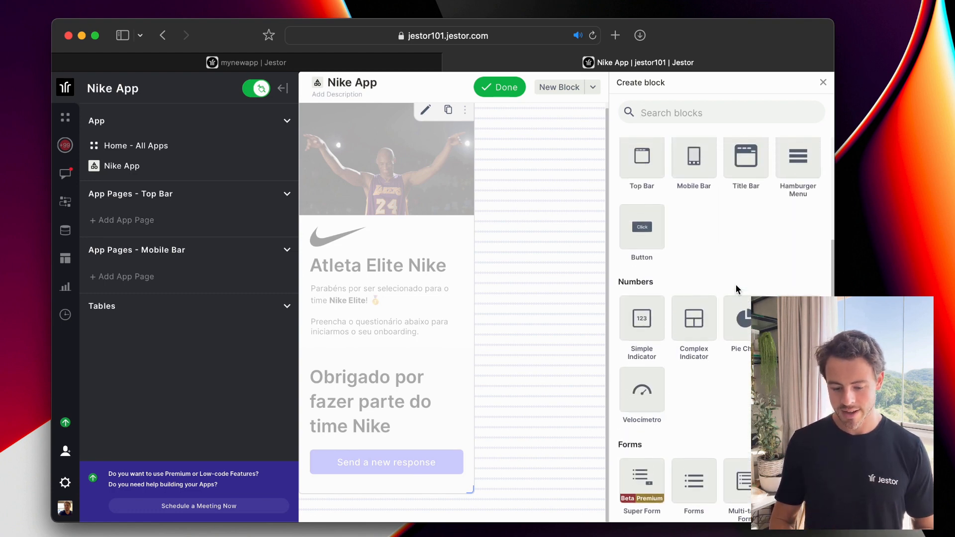
scroll(736, 284, "up", 7)
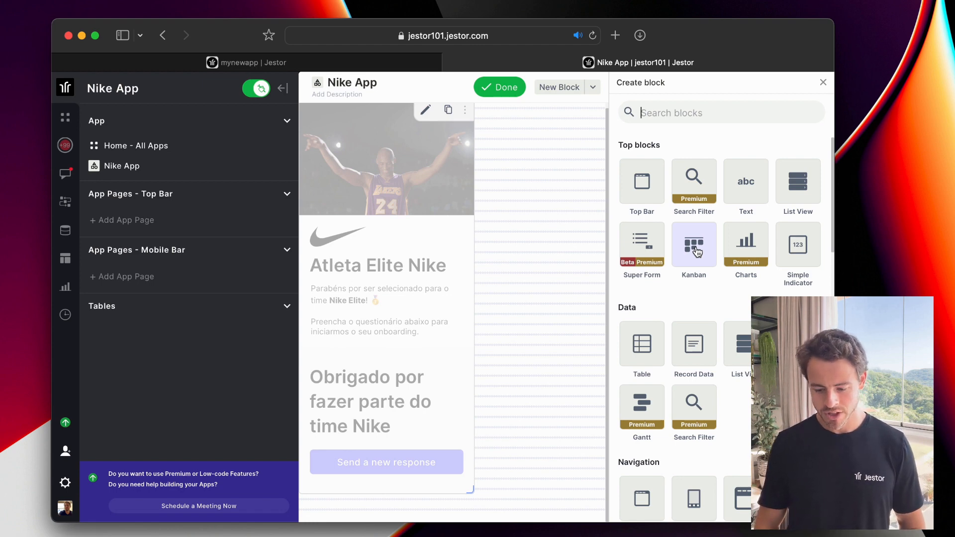
left_click(824, 83)
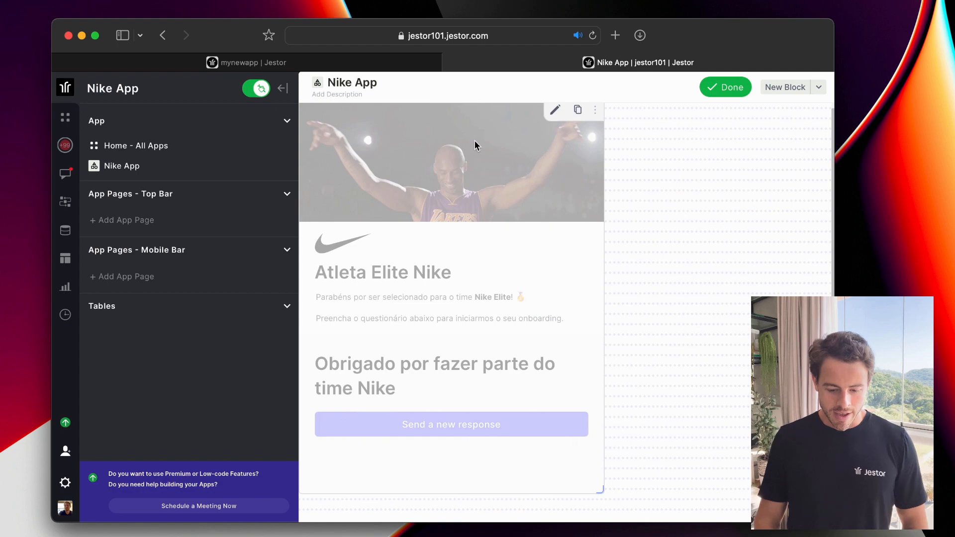
Open the Finance folder on the mynewapp workspace's Apps home page.
left_click(387, 62)
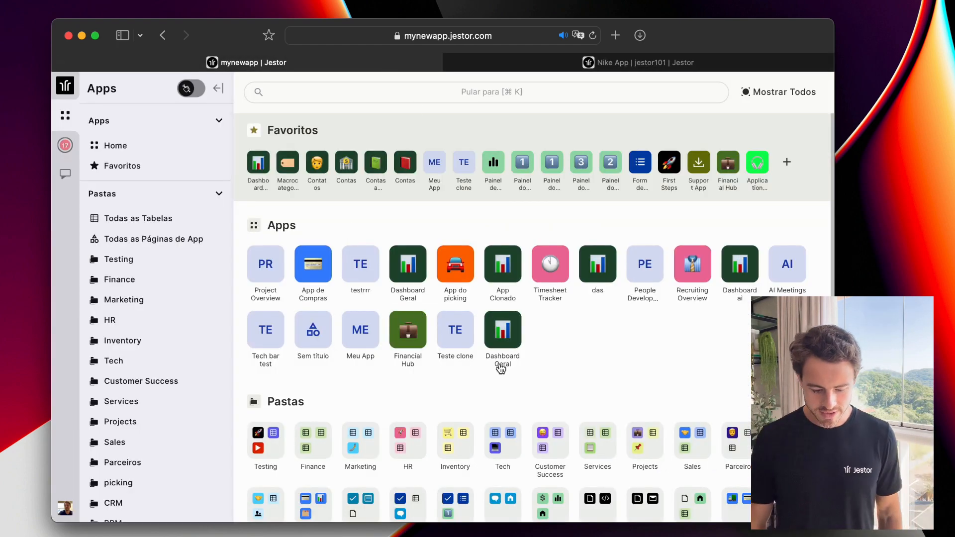
scroll(505, 348, "down", 2)
scroll(495, 326, "down", 2)
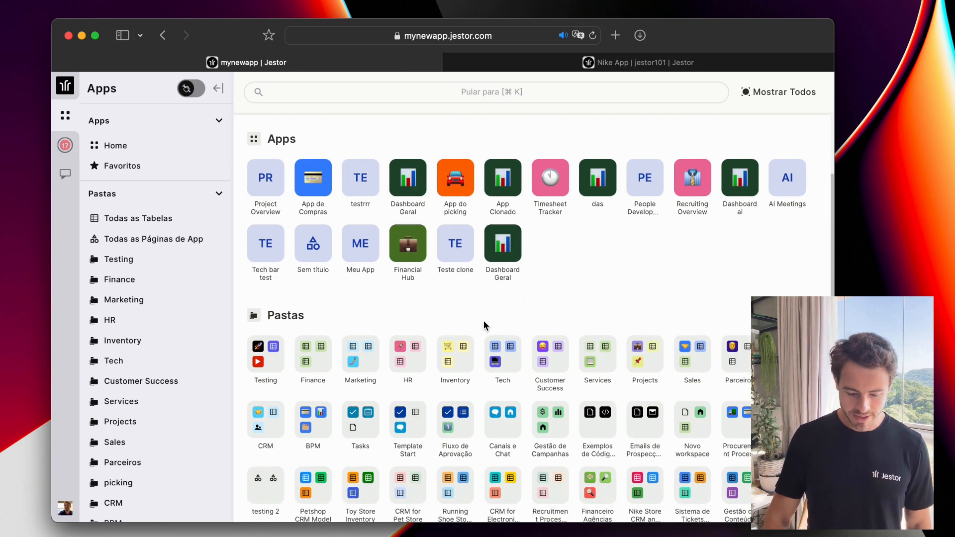
left_click(320, 358)
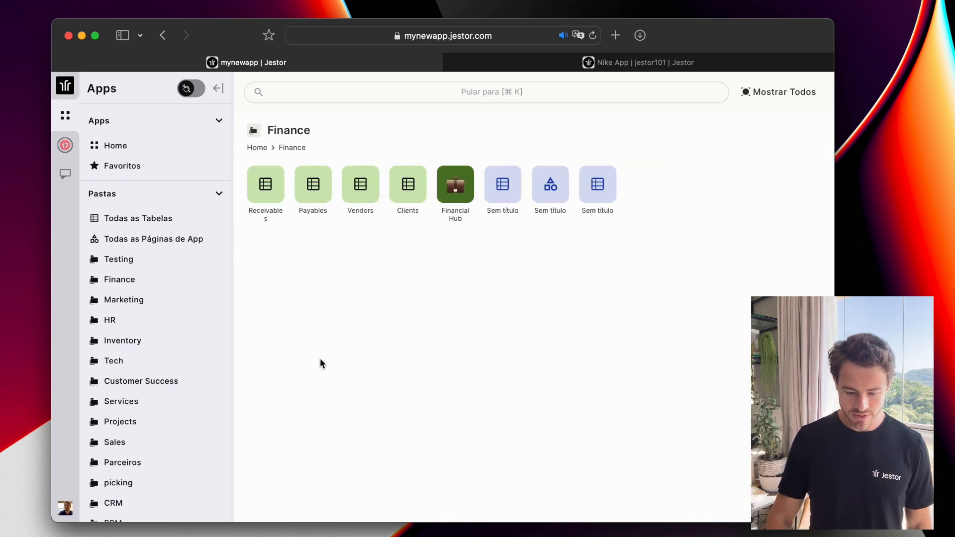
Open the Payables table, check the first bill's Category choices, and scroll across its columns.
left_click(313, 189)
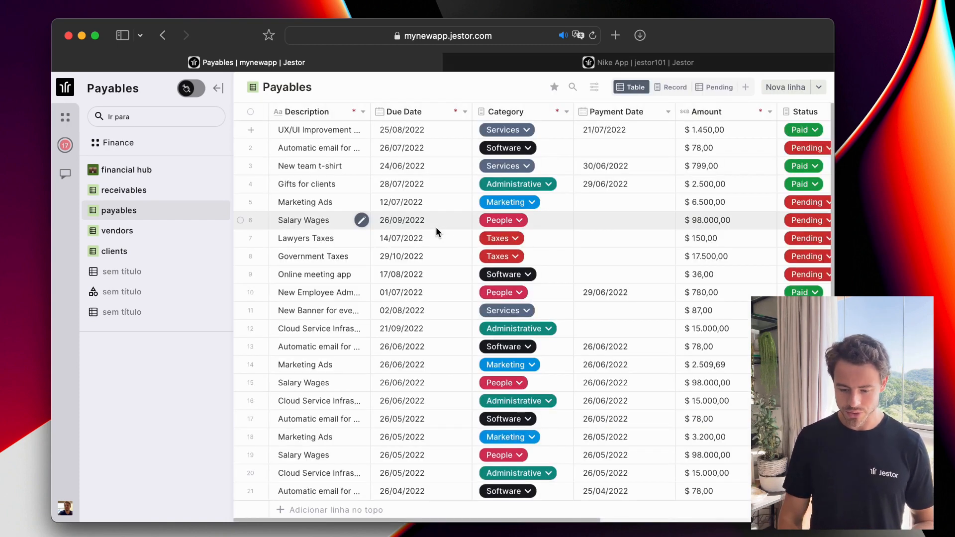
left_click(531, 128)
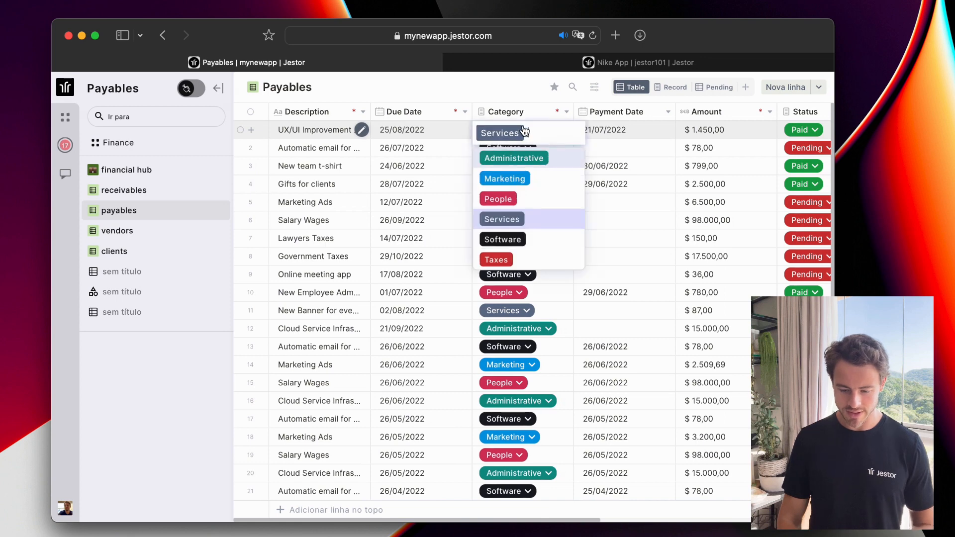
left_click(513, 92)
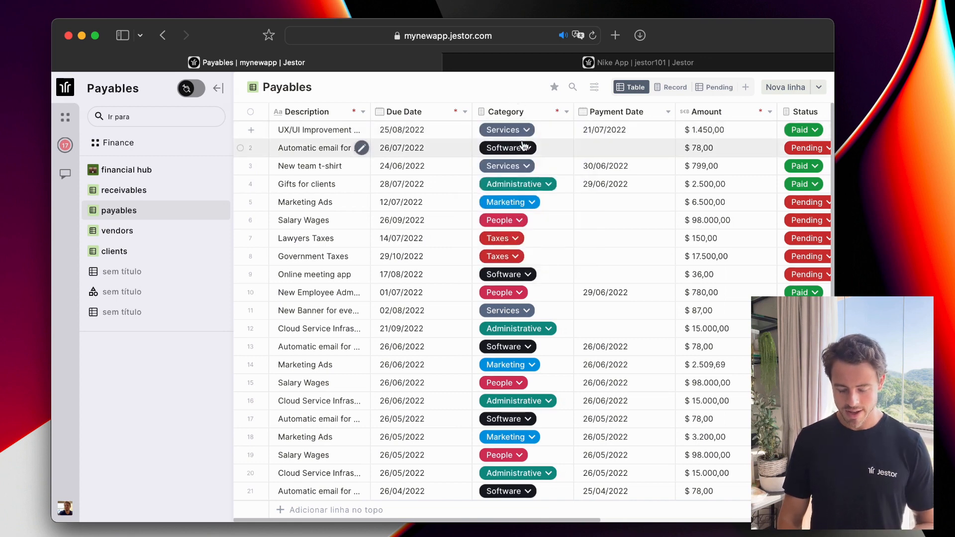
scroll(517, 161, "right", 3)
scroll(517, 161, "left", 3)
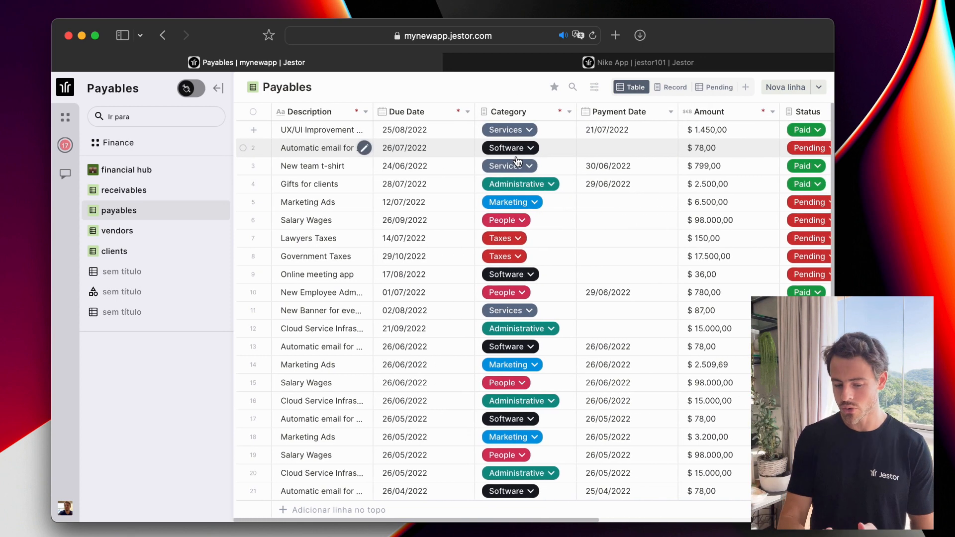
scroll(517, 161, "right", 8)
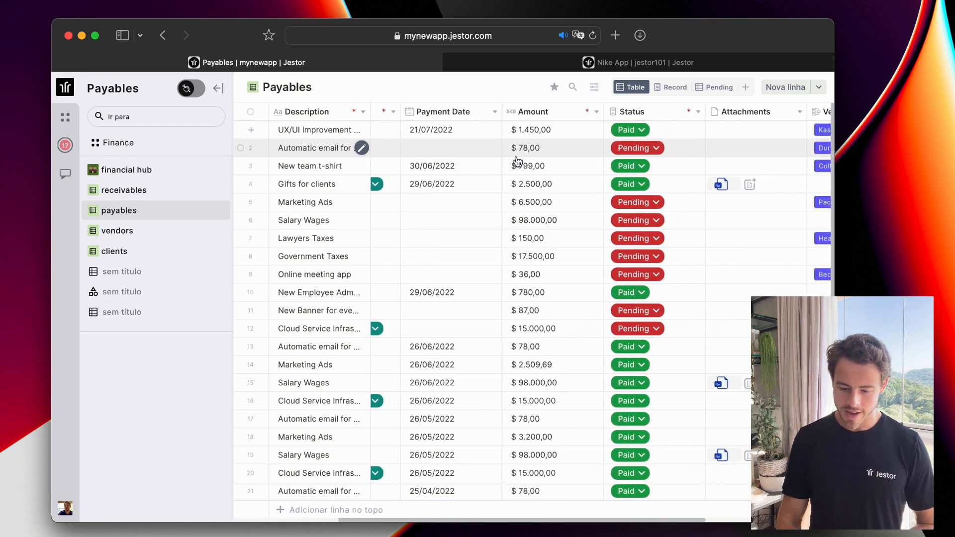
scroll(518, 161, "right", 7)
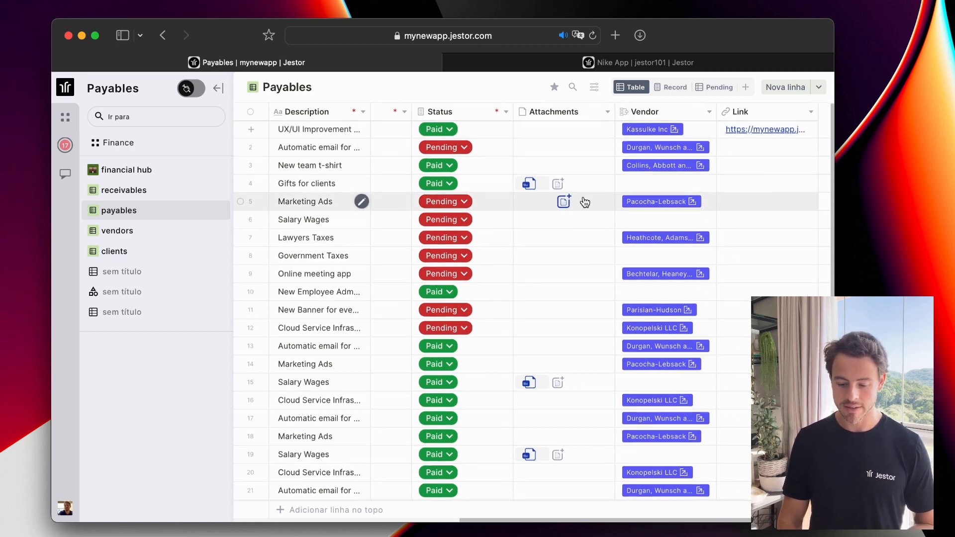
scroll(587, 201, "left", 12)
scroll(584, 201, "left", 2)
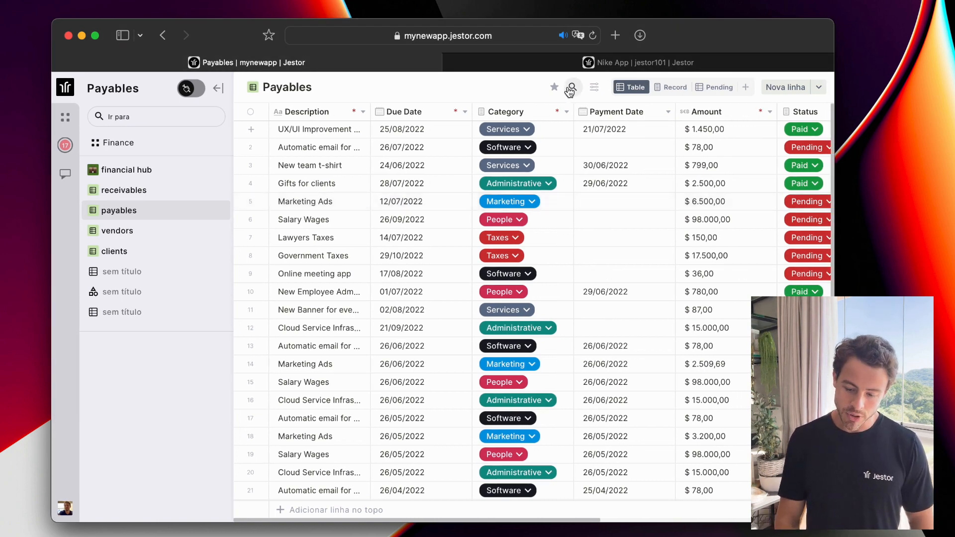
left_click(668, 89)
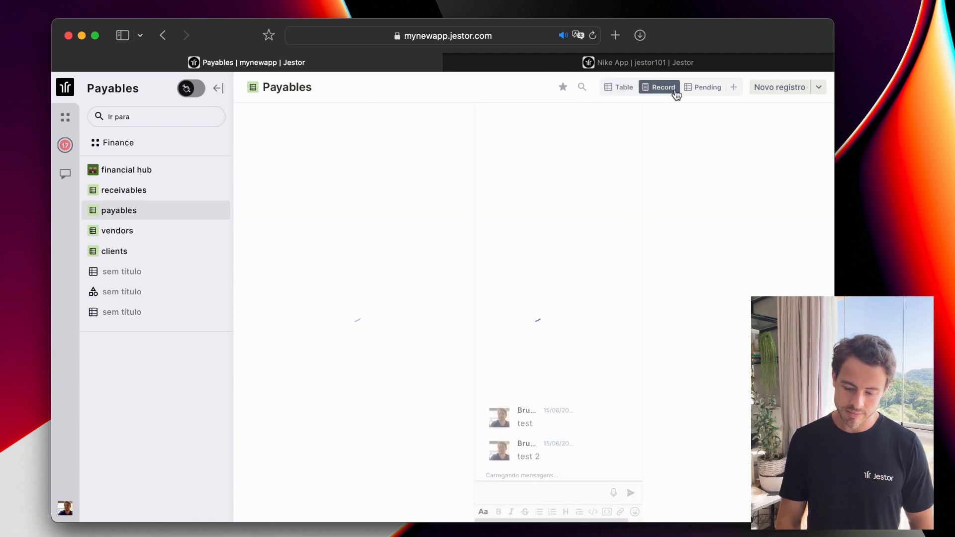
left_click(702, 89)
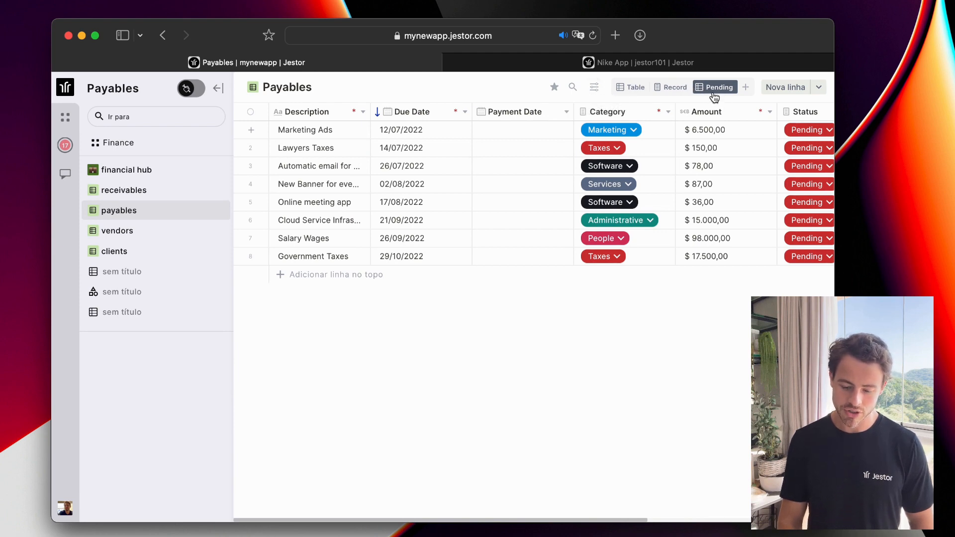
left_click(627, 88)
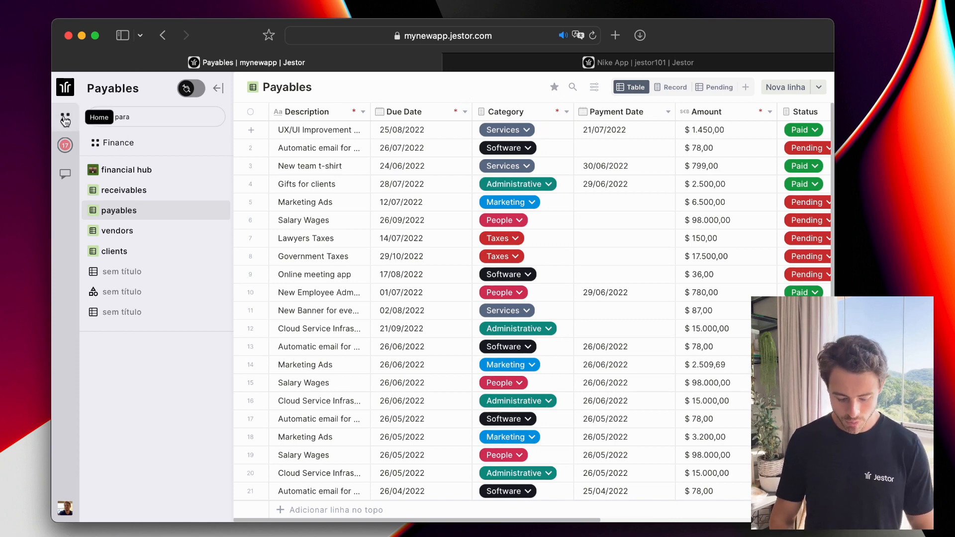
Jump to the Financial Hub app via Cmd+K and switch on its builder mode.
key("super+k")
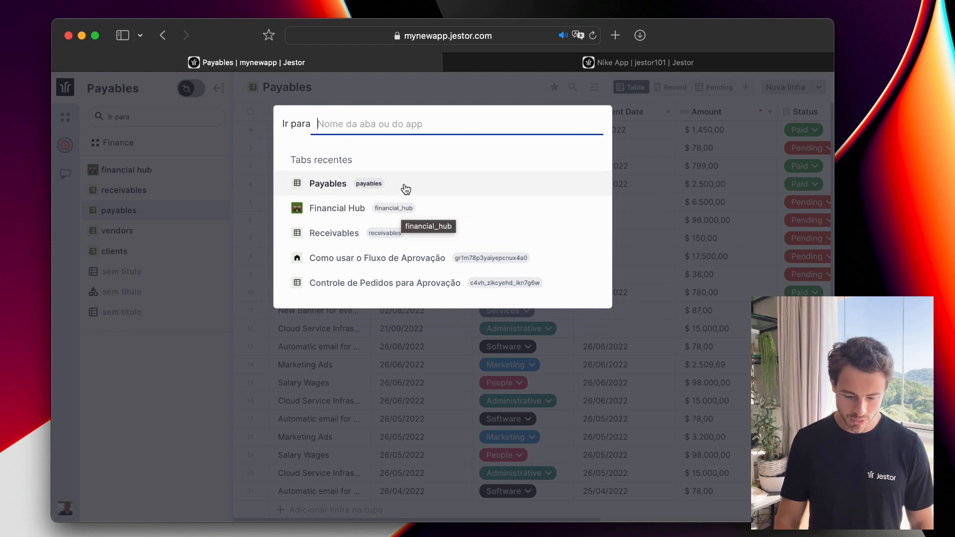
left_click(436, 214)
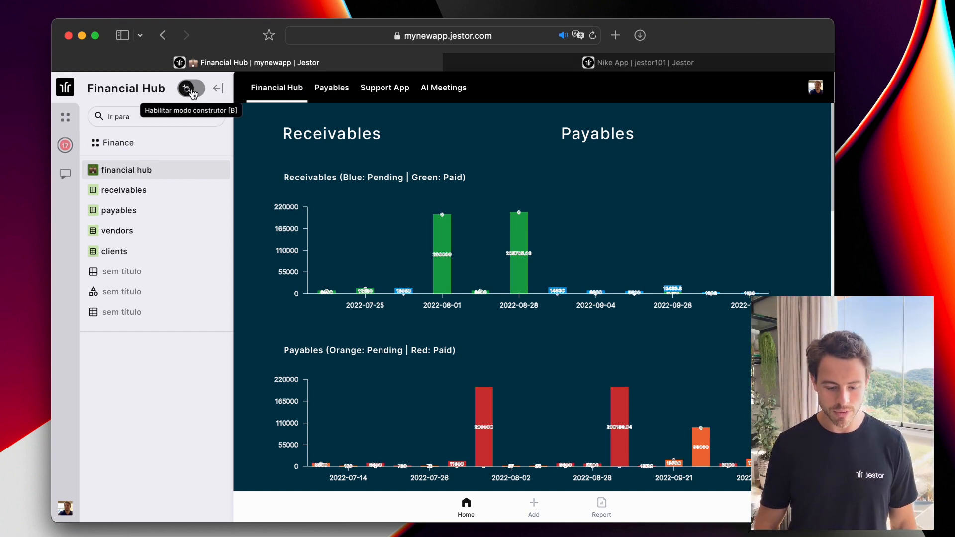
left_click(196, 92)
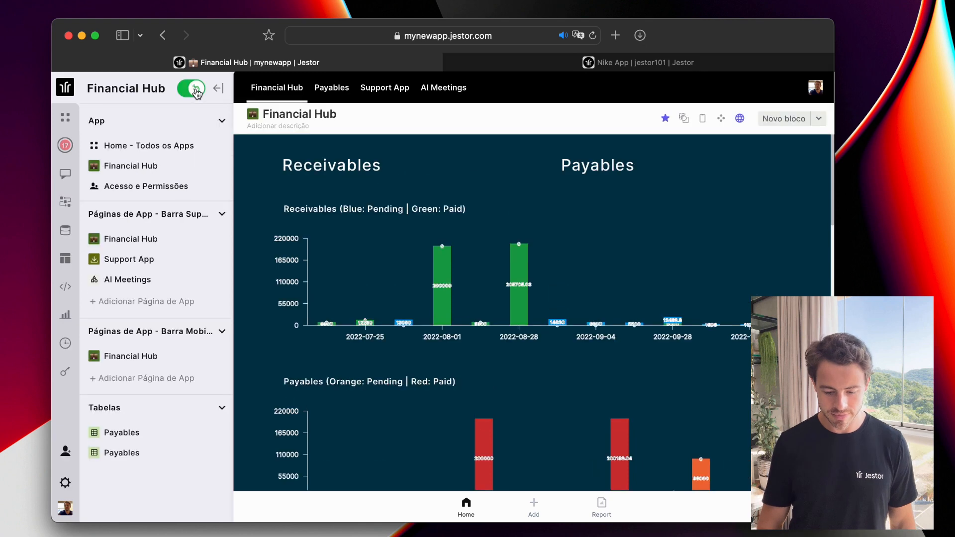
left_click(700, 121)
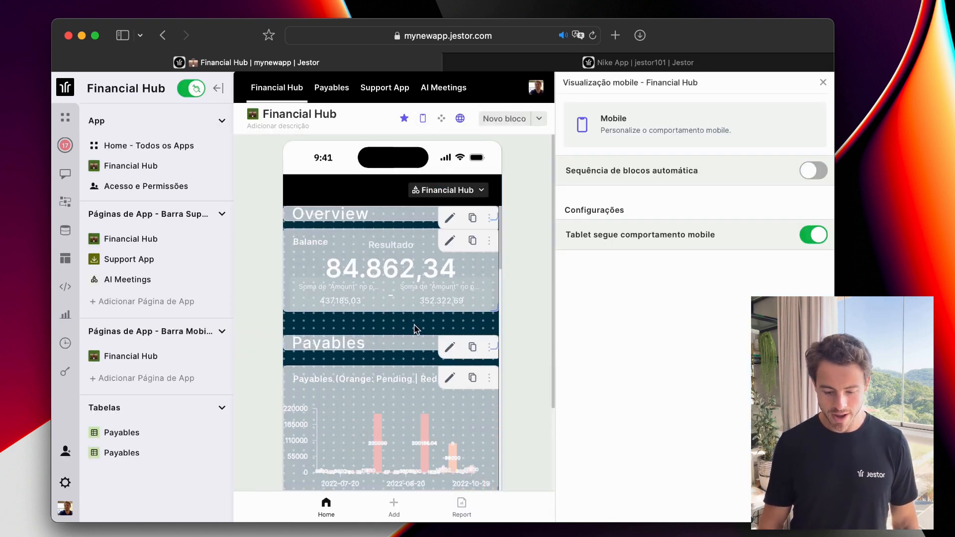
scroll(490, 289, "down", 2)
scroll(448, 277, "up", 2)
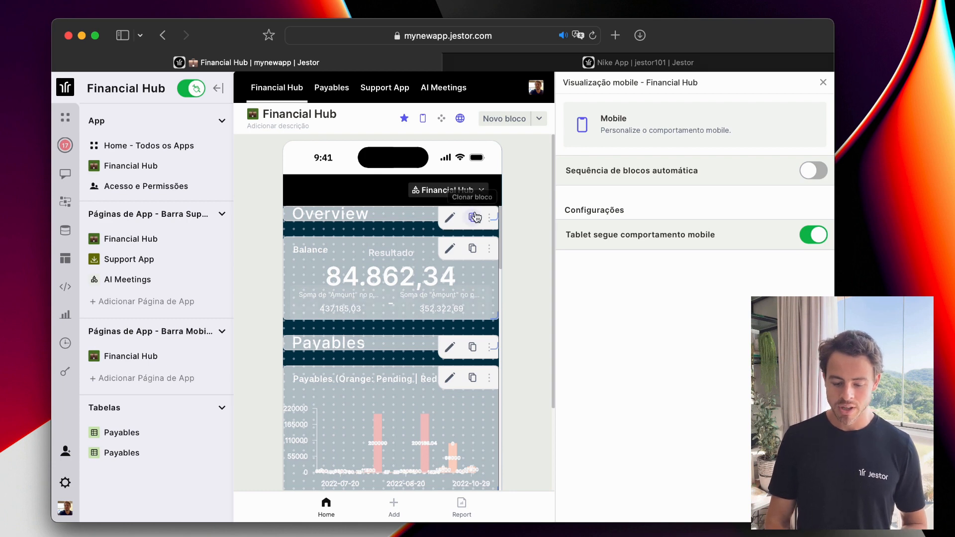
mouse_move(409, 269)
left_mouse_down()
mouse_move(409, 279)
mouse_move(409, 261)
mouse_move(408, 293)
mouse_move(407, 262)
mouse_move(407, 271)
left_mouse_up()
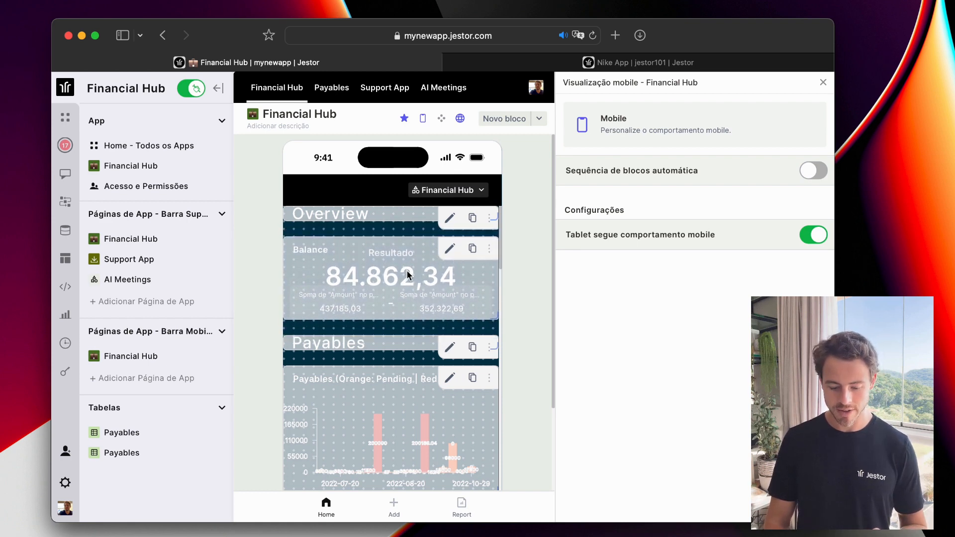
scroll(407, 271, "down", 12)
scroll(408, 272, "up", 12)
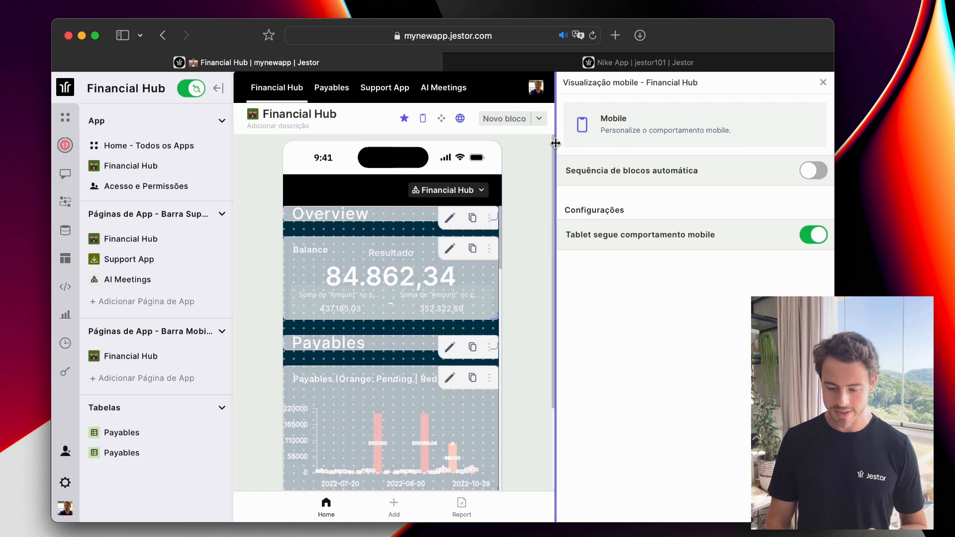
left_click(824, 84)
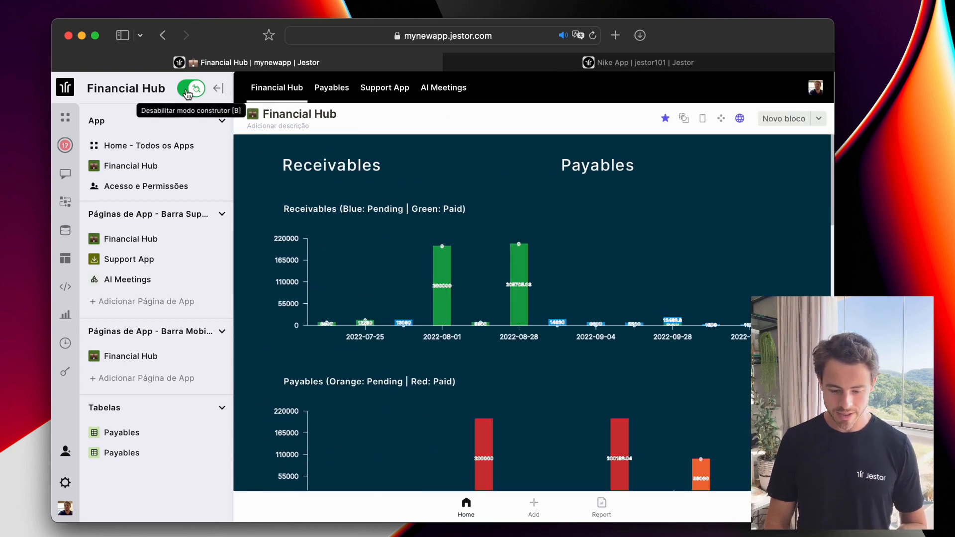
Browse the Payables, Support App, AI Meetings and Financial Hub pages, ending on the Payables table.
left_click(332, 88)
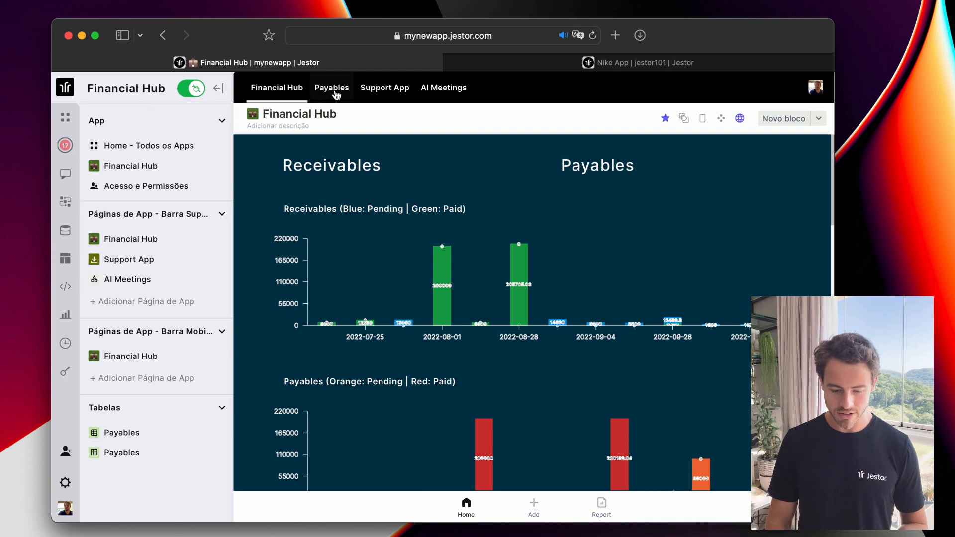
left_click(375, 98)
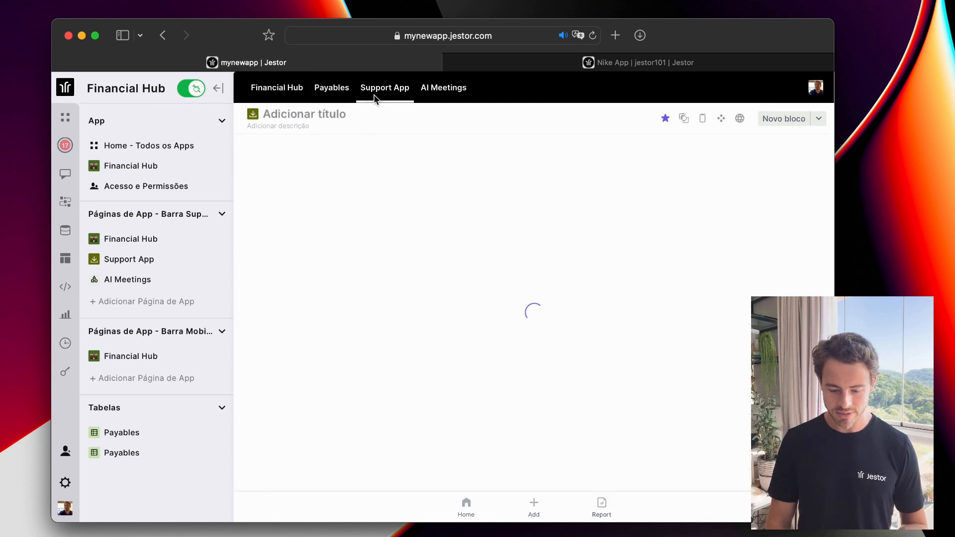
left_click(438, 93)
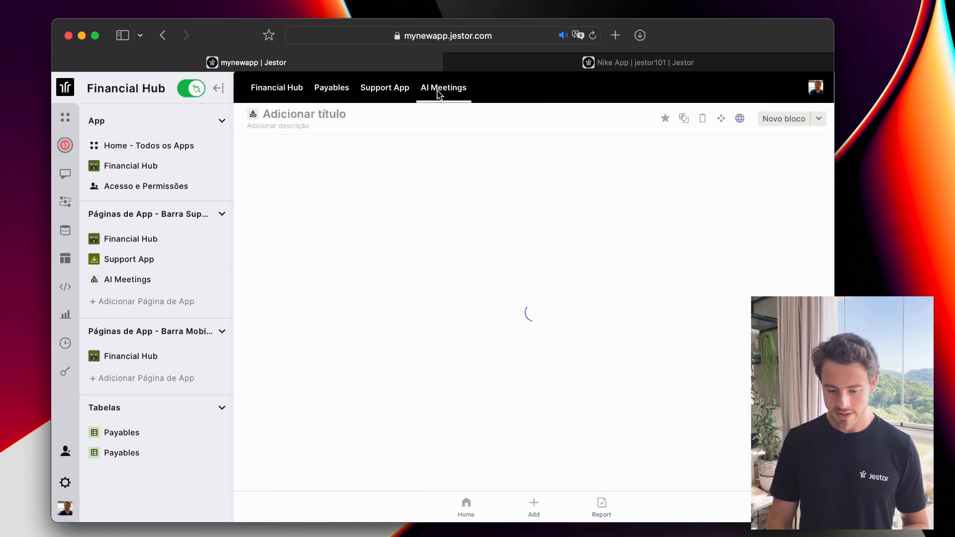
left_click(289, 91)
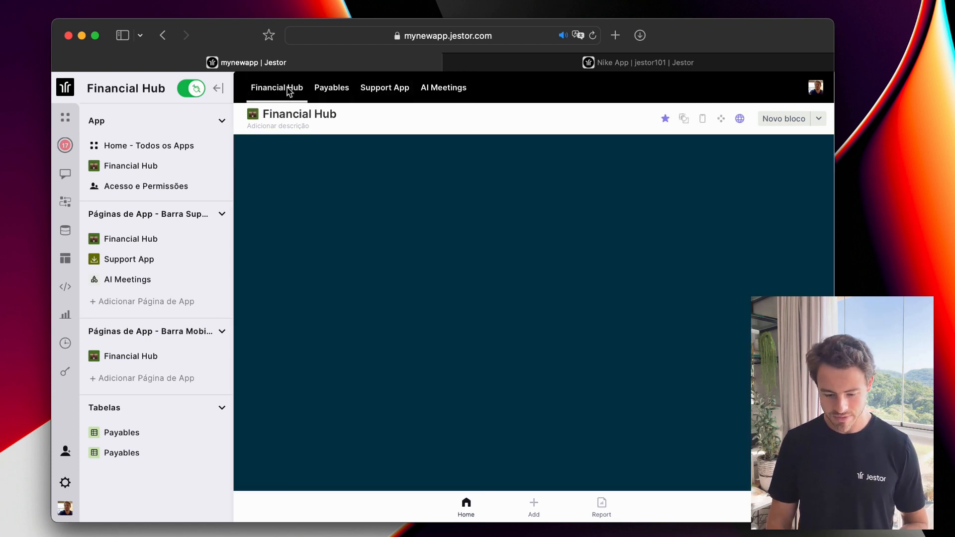
left_click(383, 91)
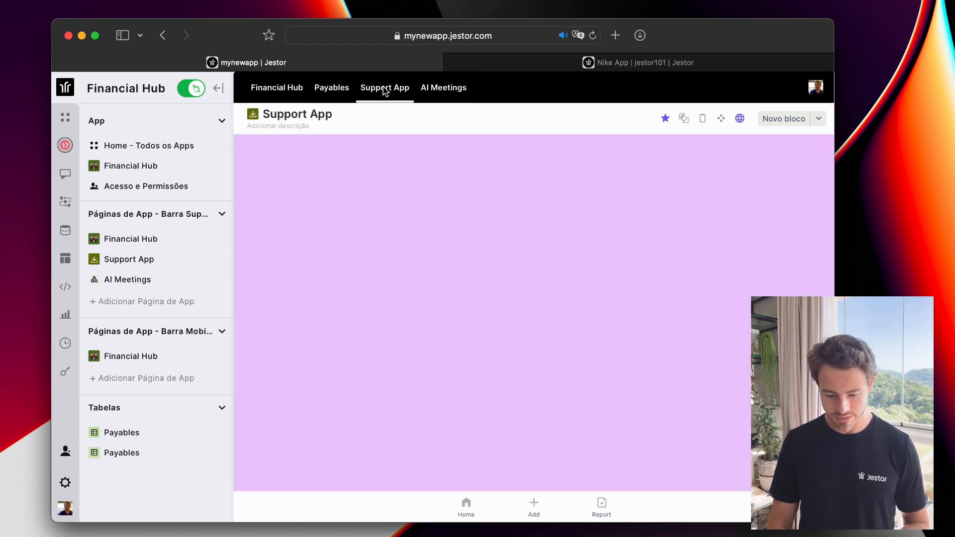
left_click(341, 90)
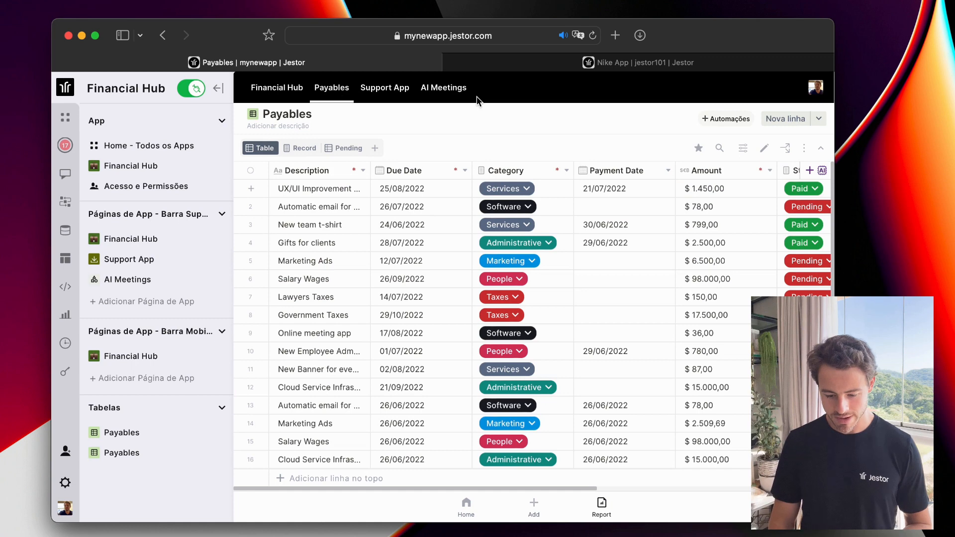
scroll(484, 211, "right", 10)
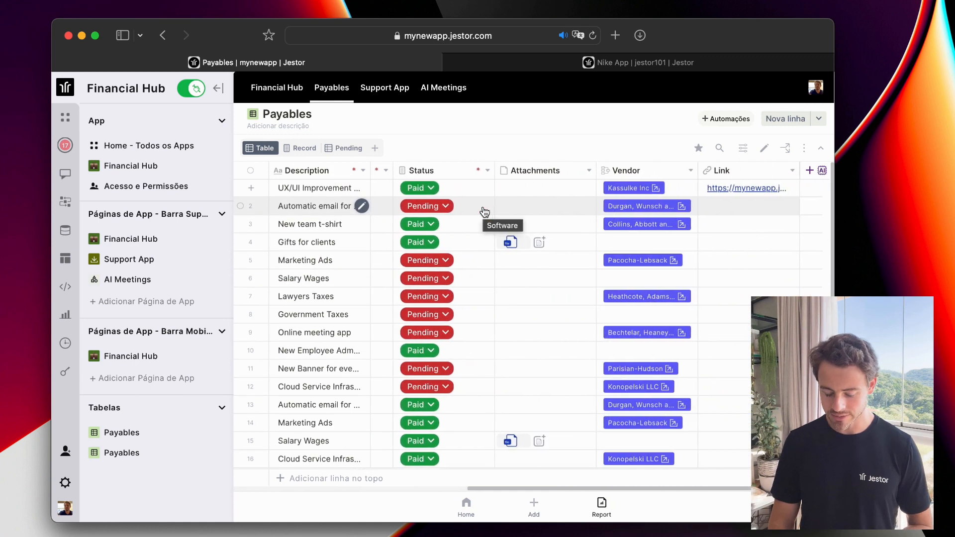
scroll(484, 213, "left", 6)
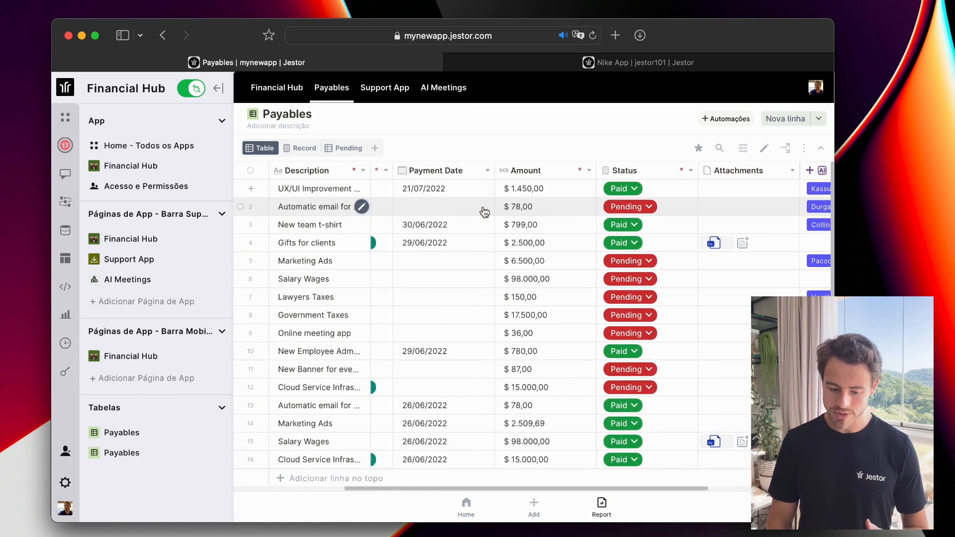
scroll(484, 211, "left", 4)
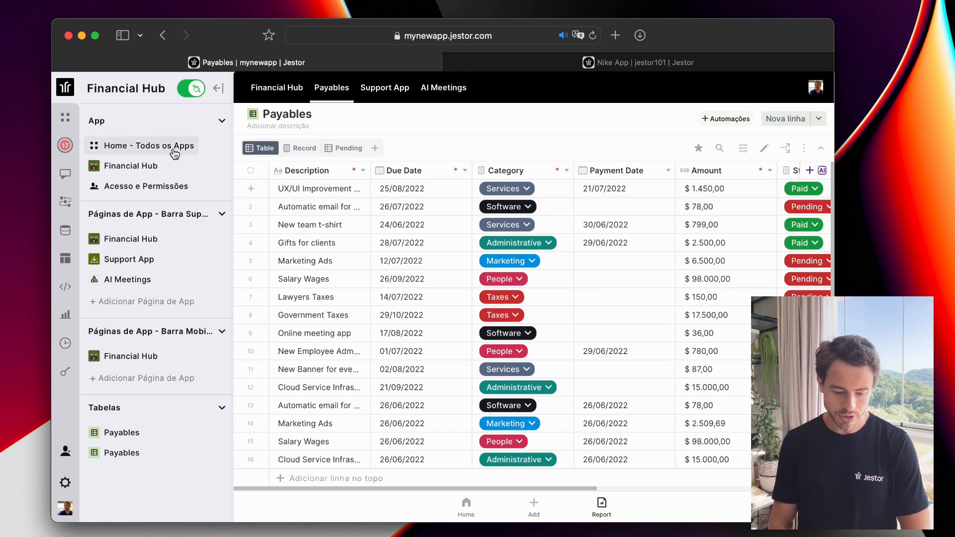
Open the HR folder's Team table, widen the side panel, and show the board grouped by team.
left_click(63, 124)
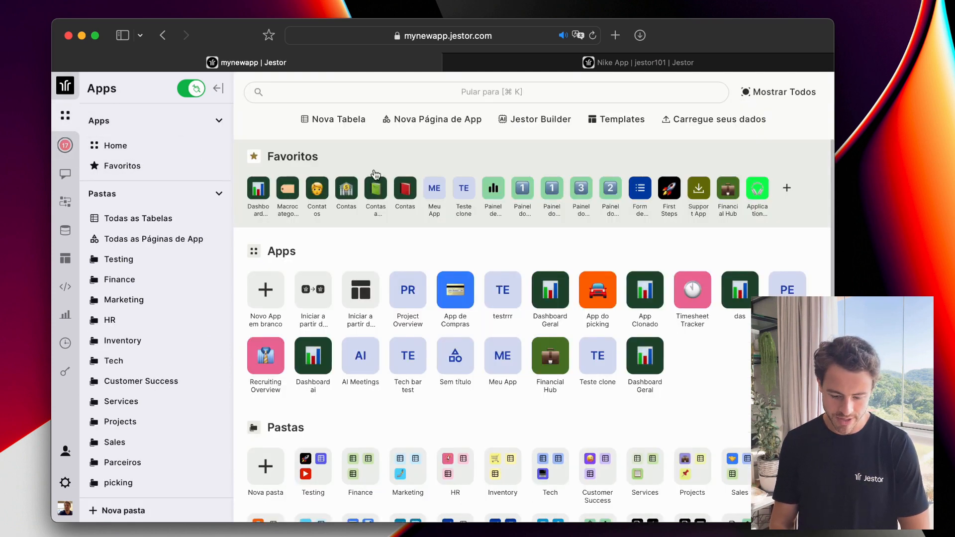
scroll(436, 399, "down", 2)
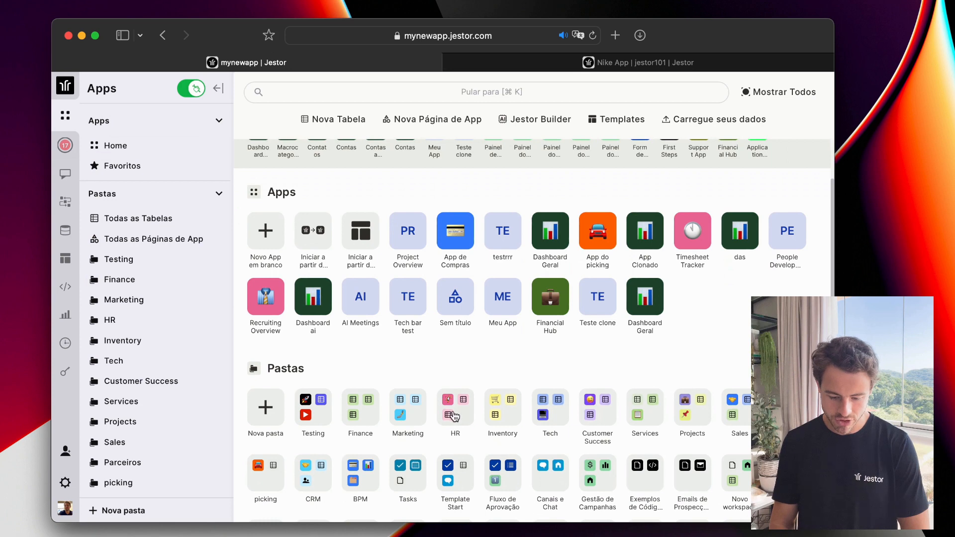
left_click(449, 412)
left_click(456, 219)
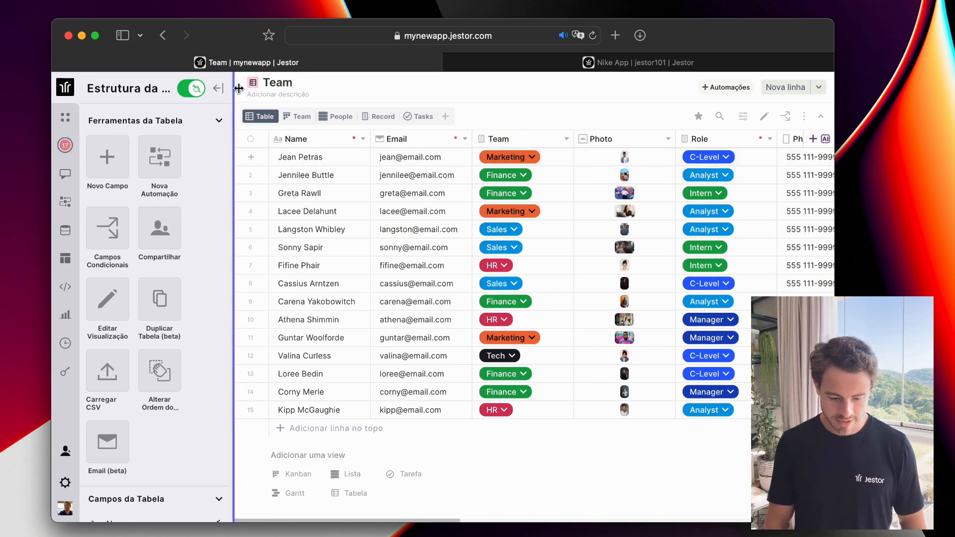
left_click_drag(233, 90, 260, 93)
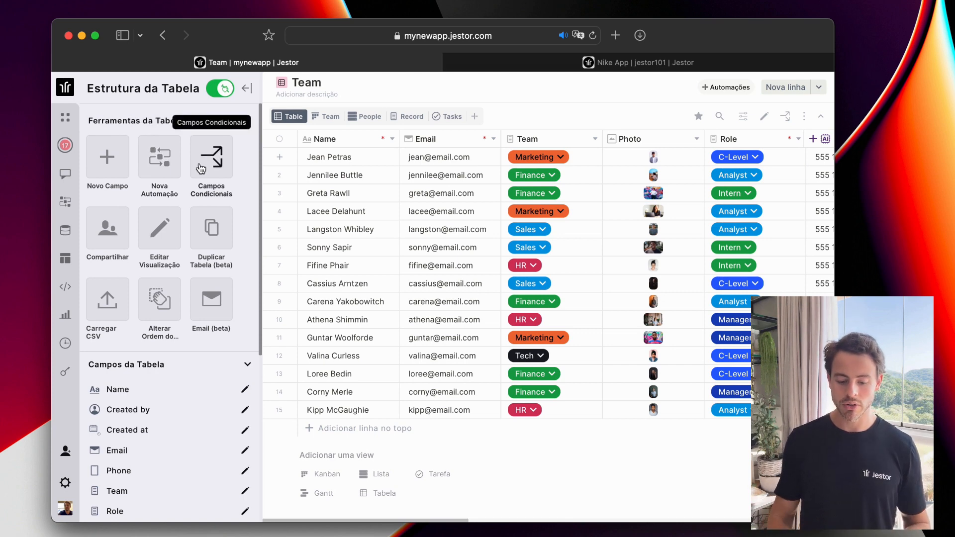
left_click(317, 122)
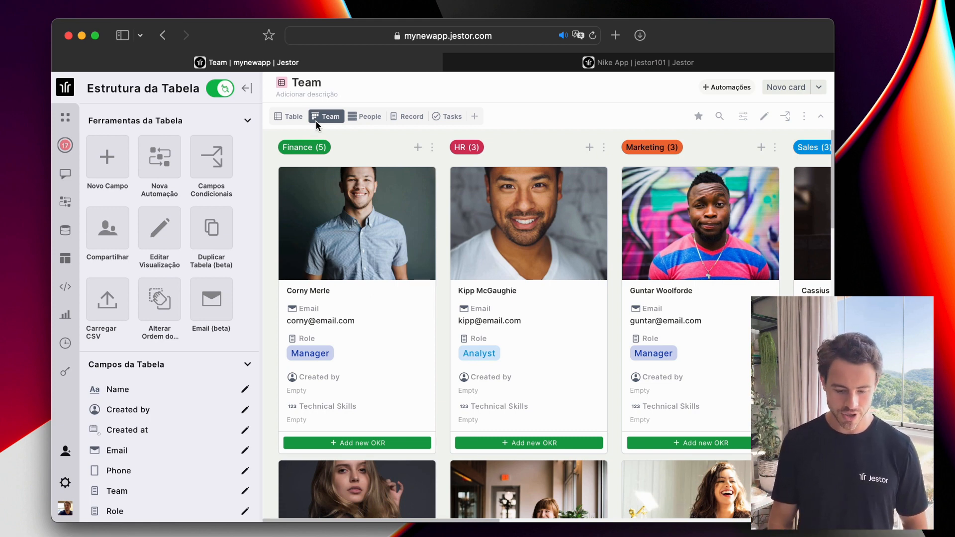
Explore the Campos Condicionais field and condition options, then close the panel without changes.
left_click(209, 166)
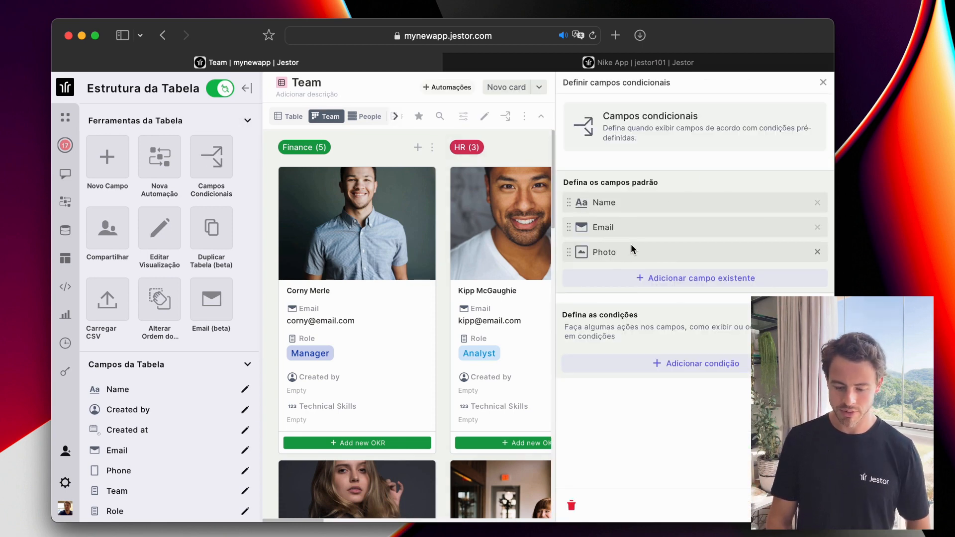
left_click(674, 279)
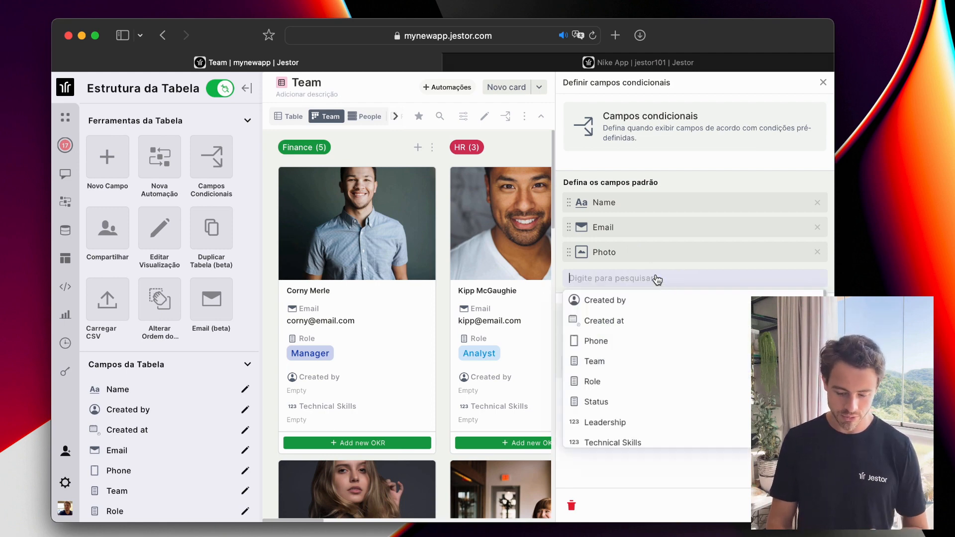
scroll(646, 357, "down", 5)
scroll(647, 356, "up", 5)
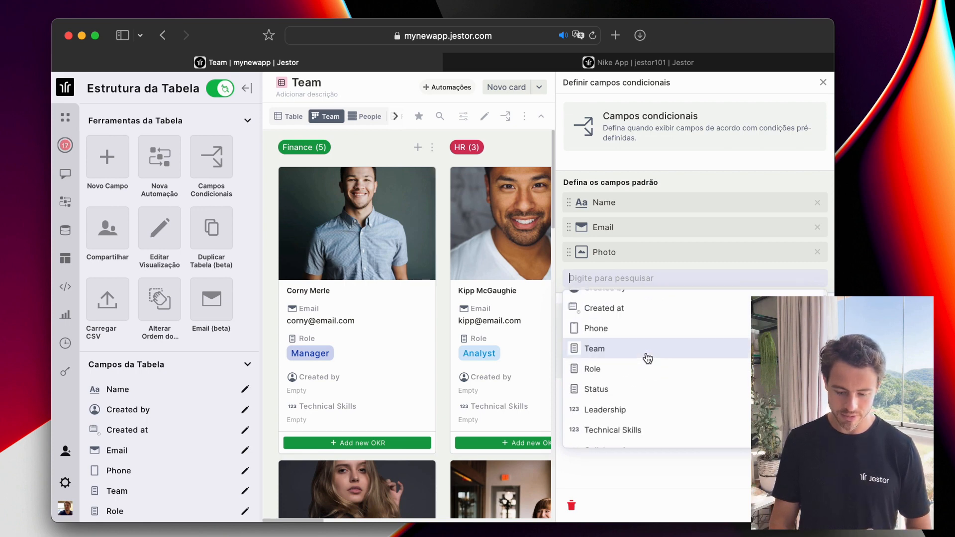
left_click(668, 186)
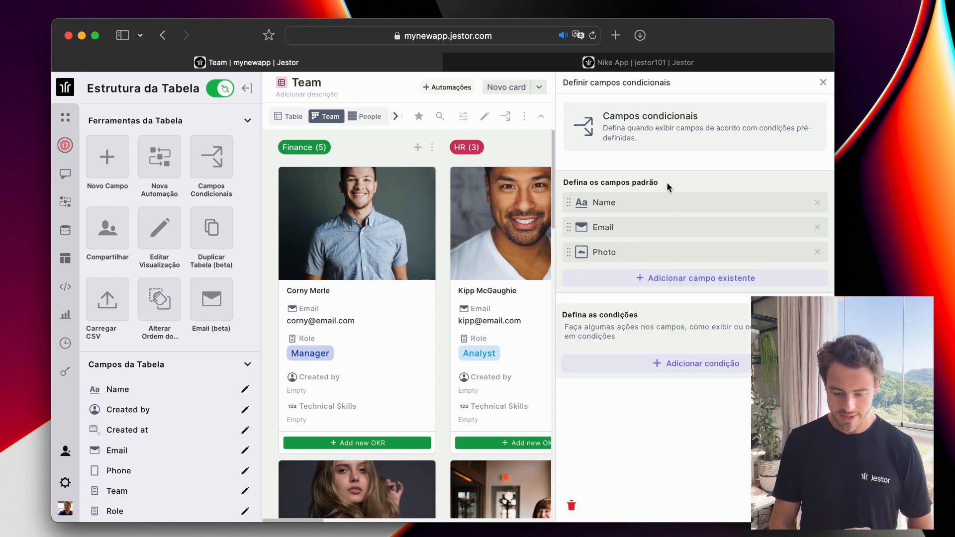
left_click(675, 364)
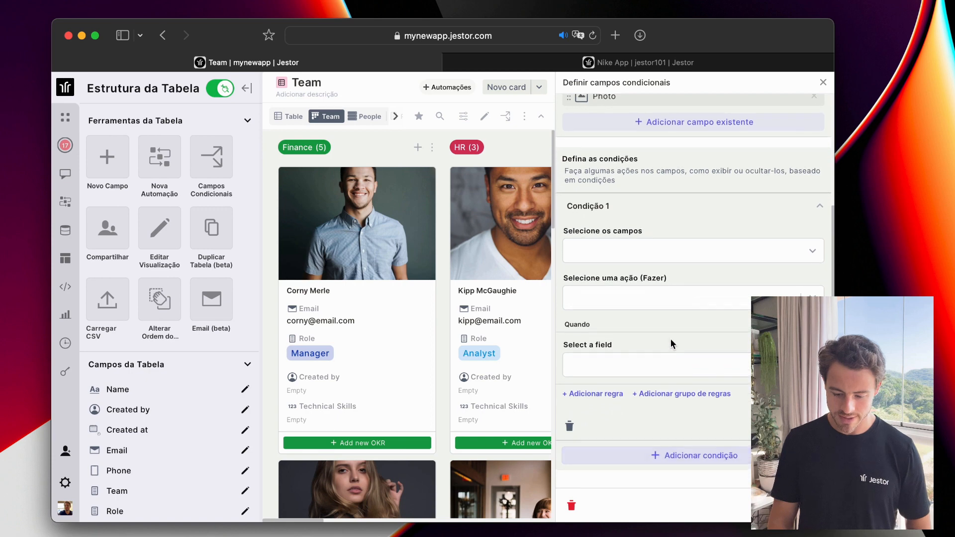
left_click(677, 305)
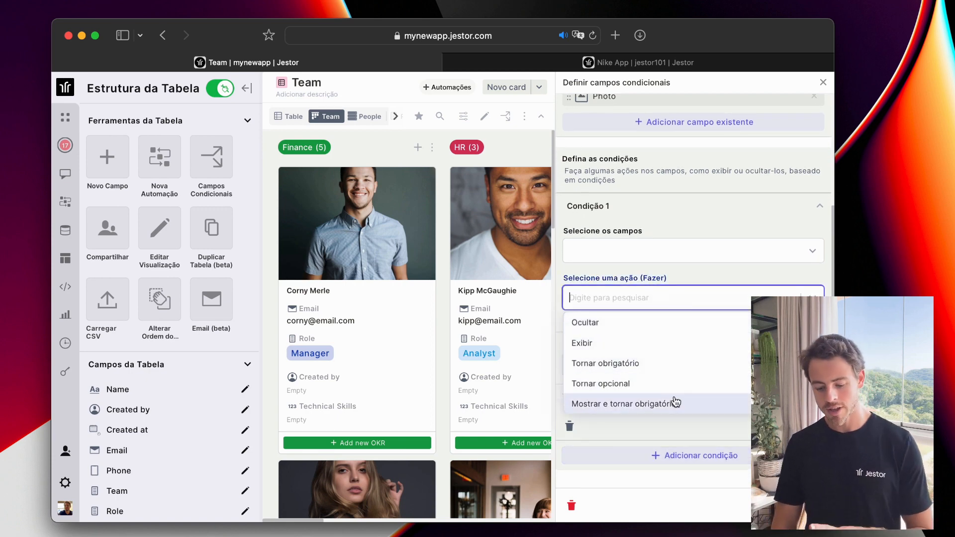
left_click(663, 273)
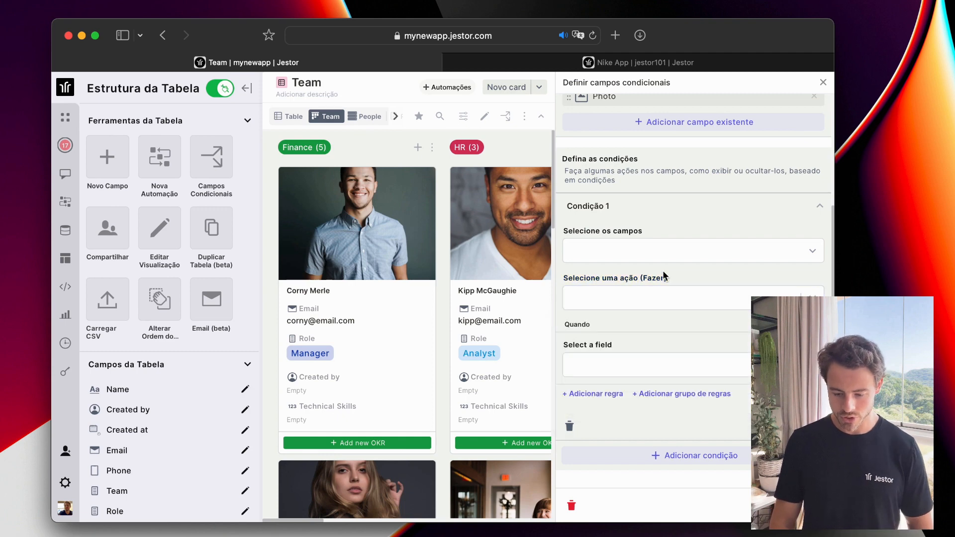
left_click(823, 83)
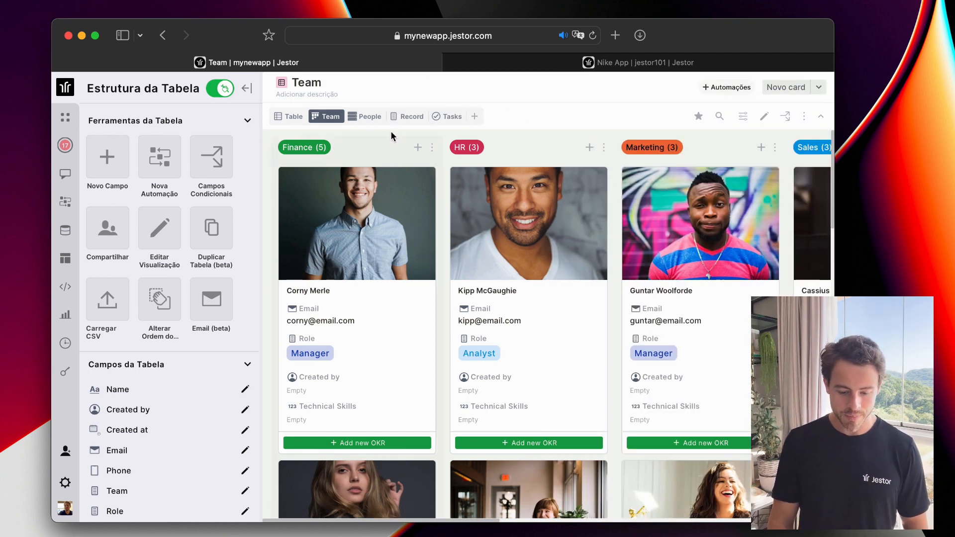
Return to the Team table grid and bring up the new view types.
left_click(297, 119)
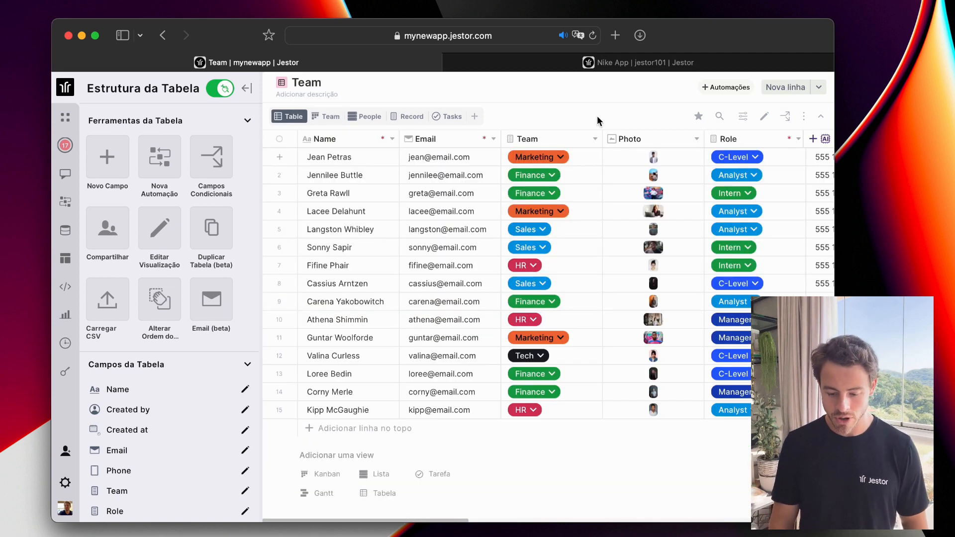
left_click(561, 157)
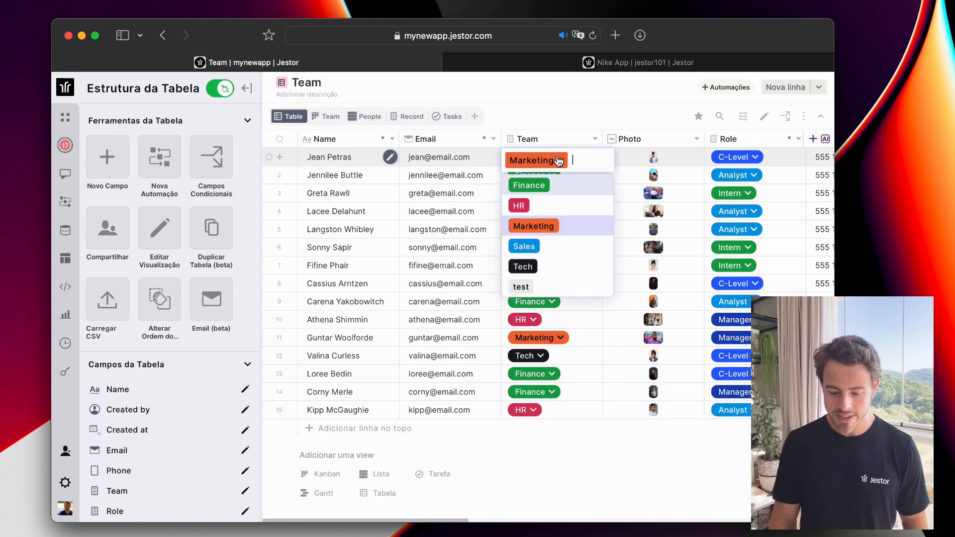
left_click(580, 130)
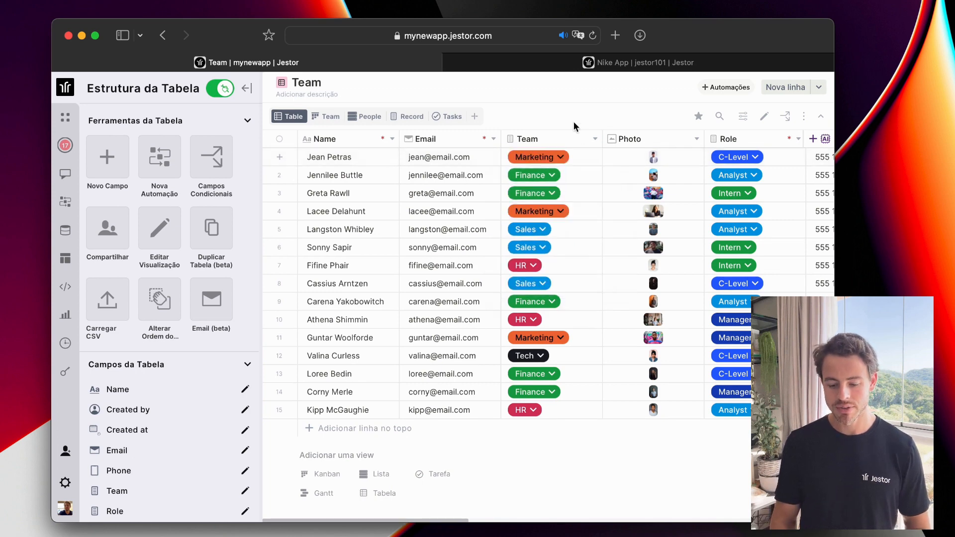
left_click(475, 116)
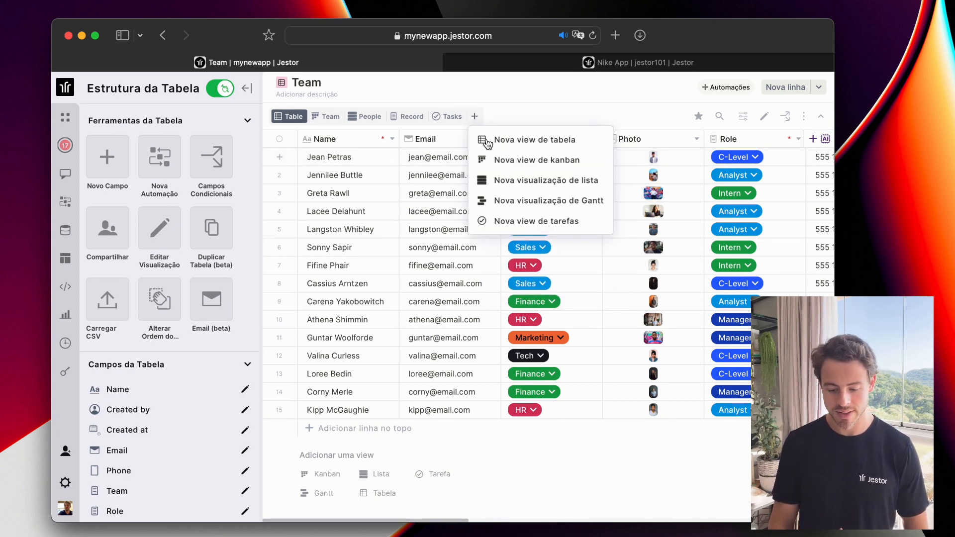
Start a kanban view named 'Status teste' grouped by Status.
left_click(508, 169)
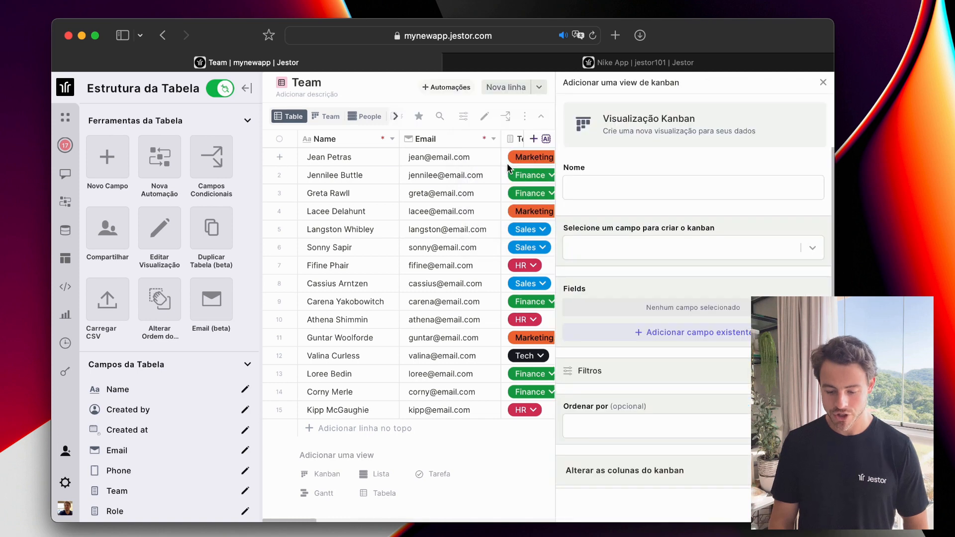
left_click(660, 245)
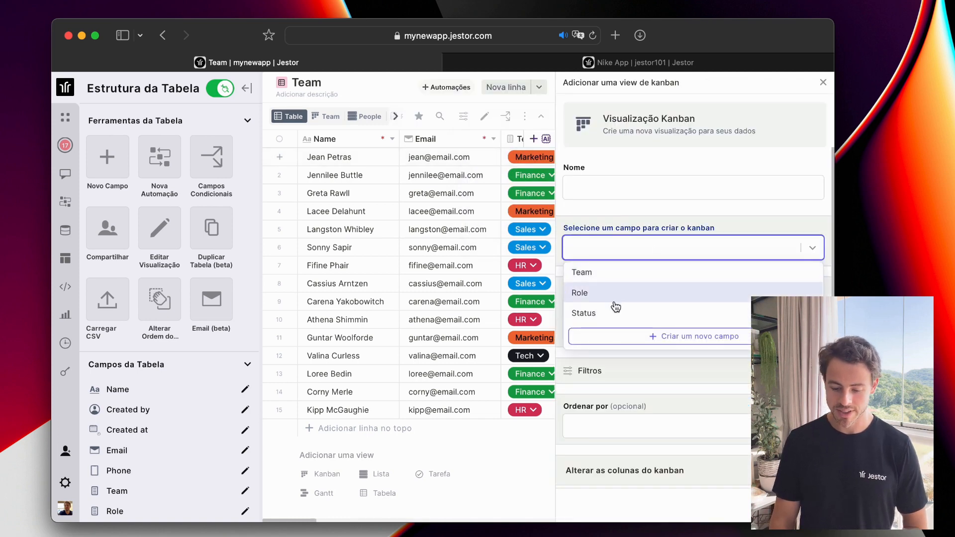
left_click(613, 169)
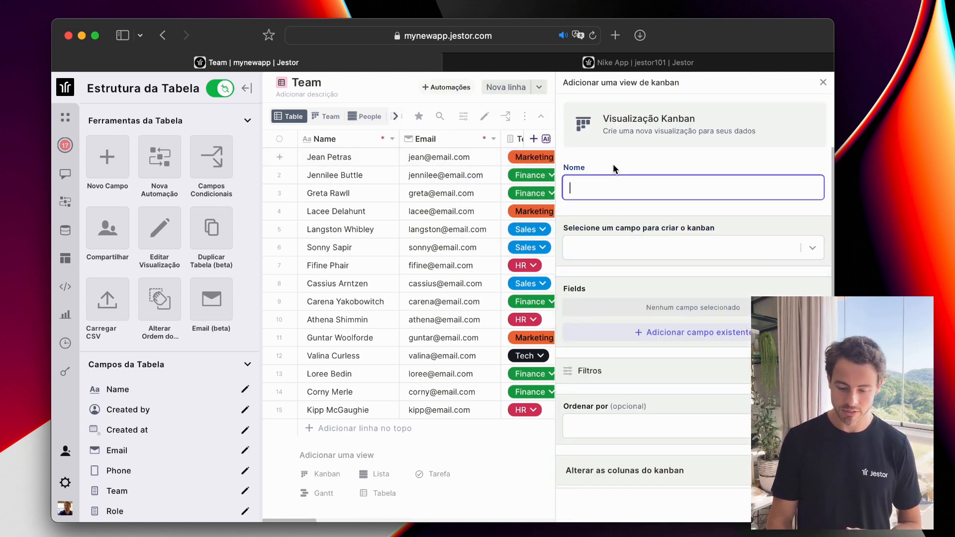
left_click(621, 251)
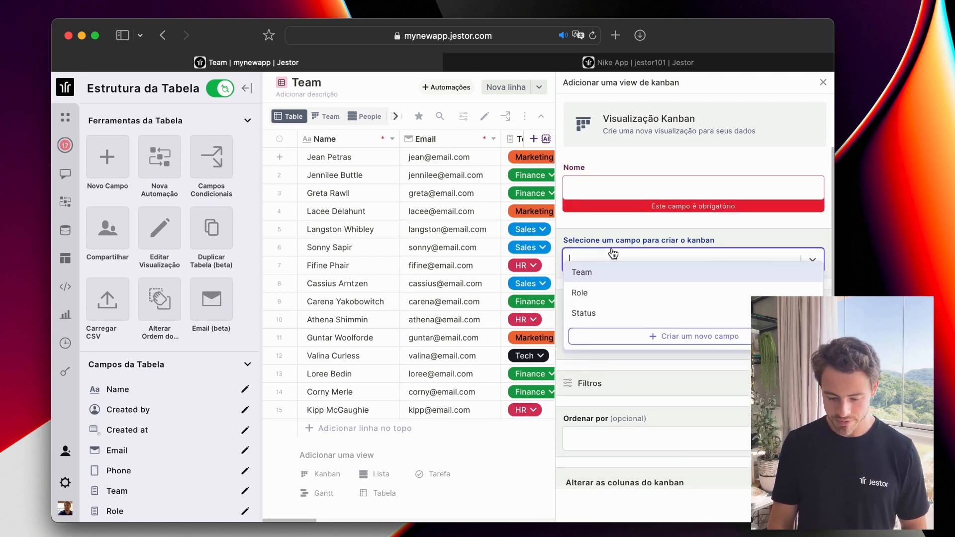
left_click(606, 312)
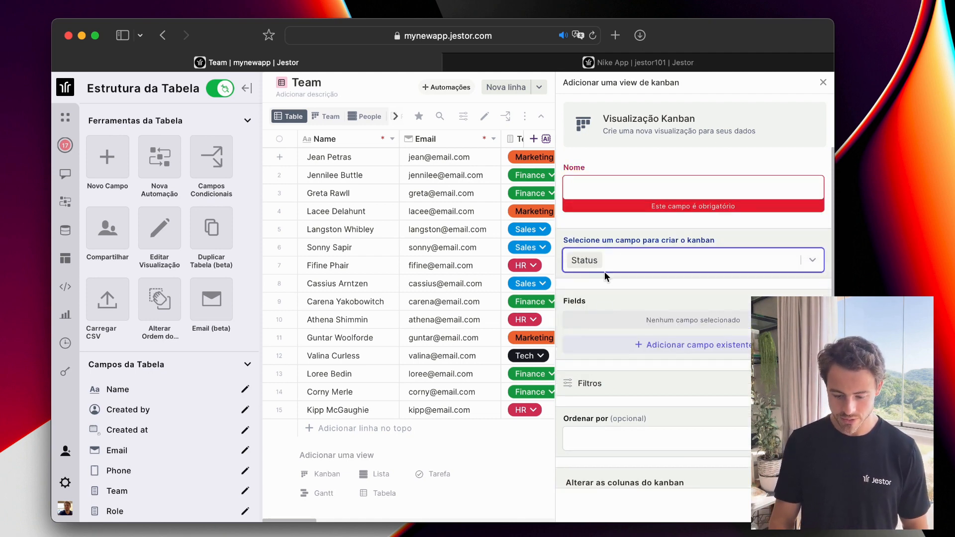
left_click(606, 195)
type("Status")
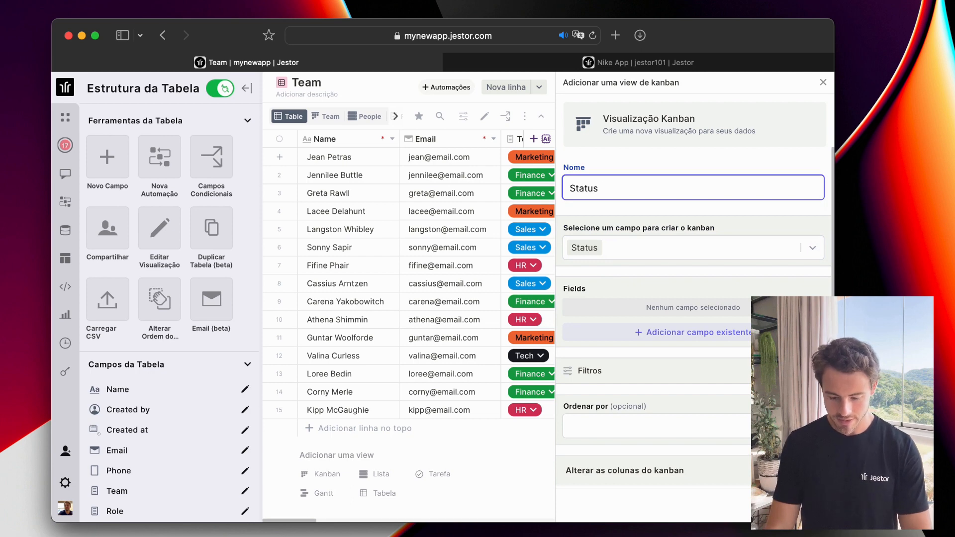
type(" teste")
Add Name and Leadership to the card fields, put Photo first, and save the view.
left_click(666, 332)
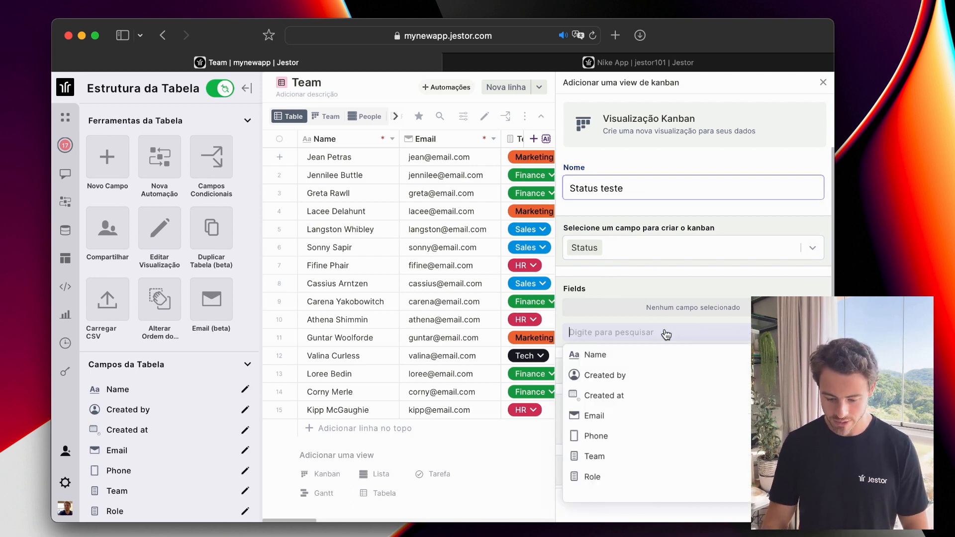
left_click(666, 354)
scroll(652, 393, "down", 5)
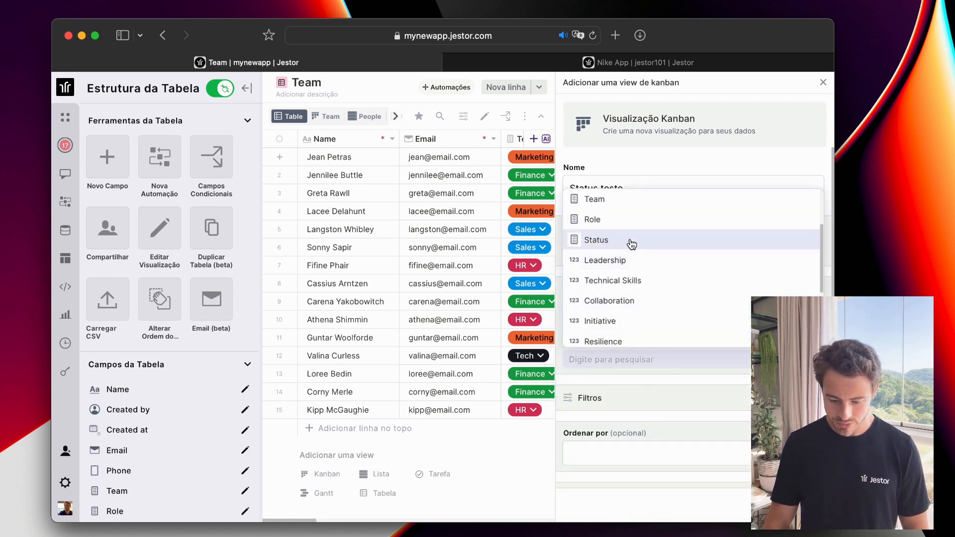
left_click(633, 263)
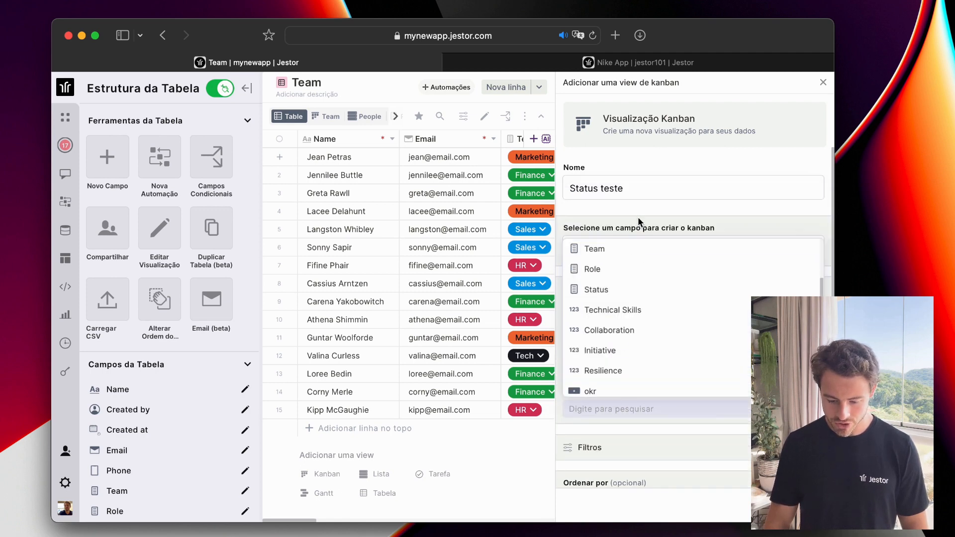
left_click(597, 290)
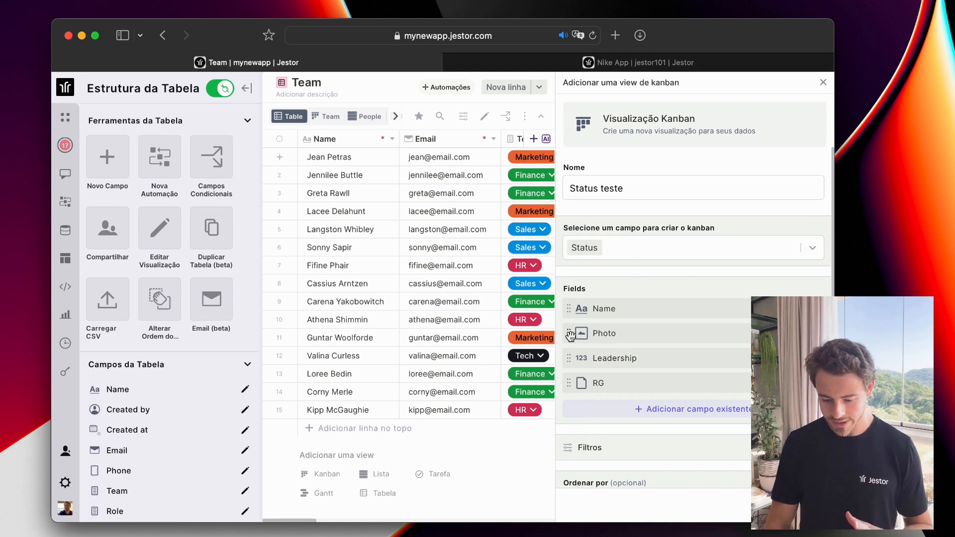
left_click_drag(570, 336, 567, 315)
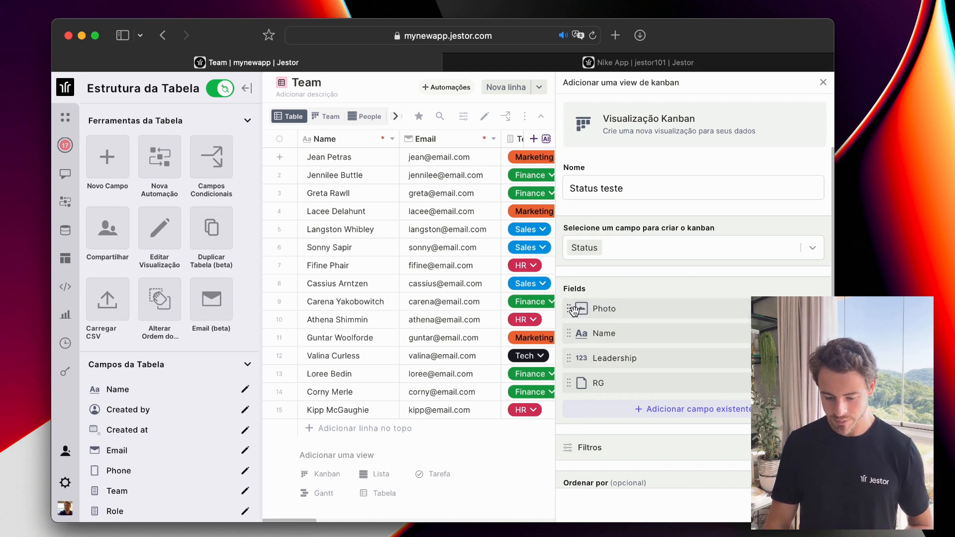
scroll(670, 329, "down", 2)
scroll(670, 329, "down", 5)
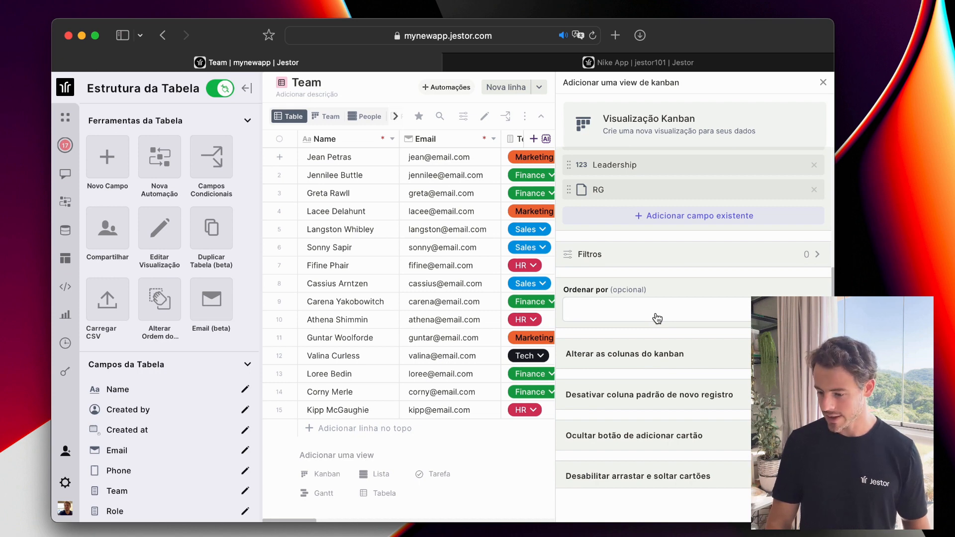
scroll(692, 313, "down", 1)
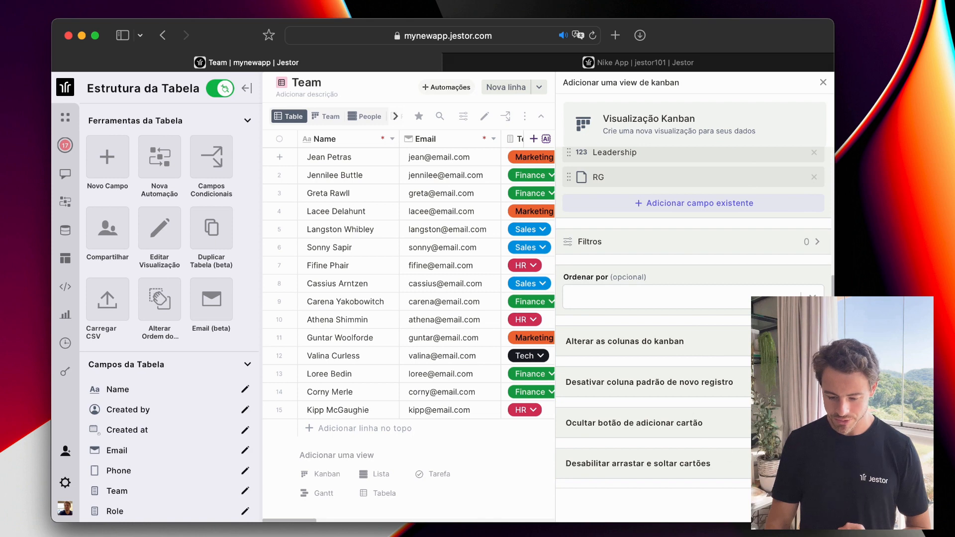
left_click(793, 505)
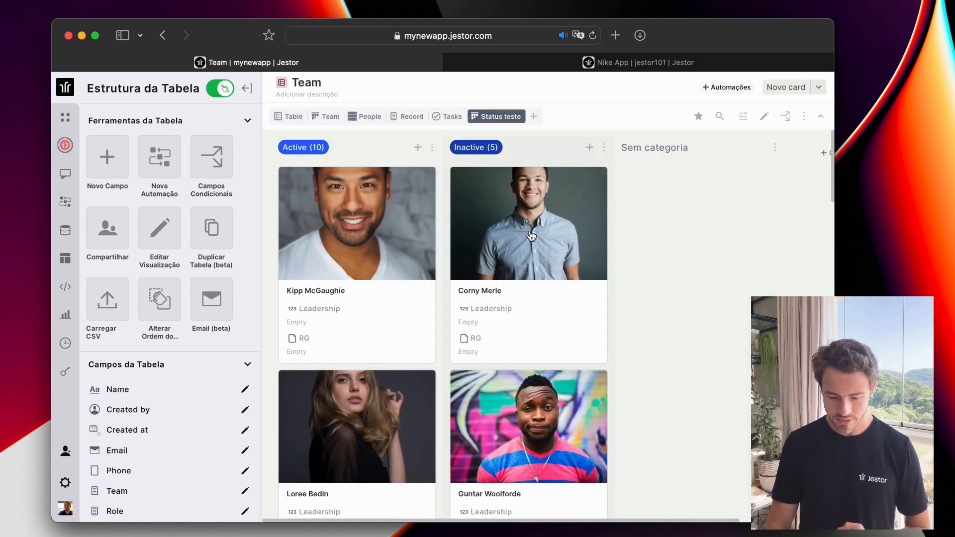
Try dragging a member's card to Active on the kanban, then return to the plain Team table.
left_click_drag(532, 236, 498, 232)
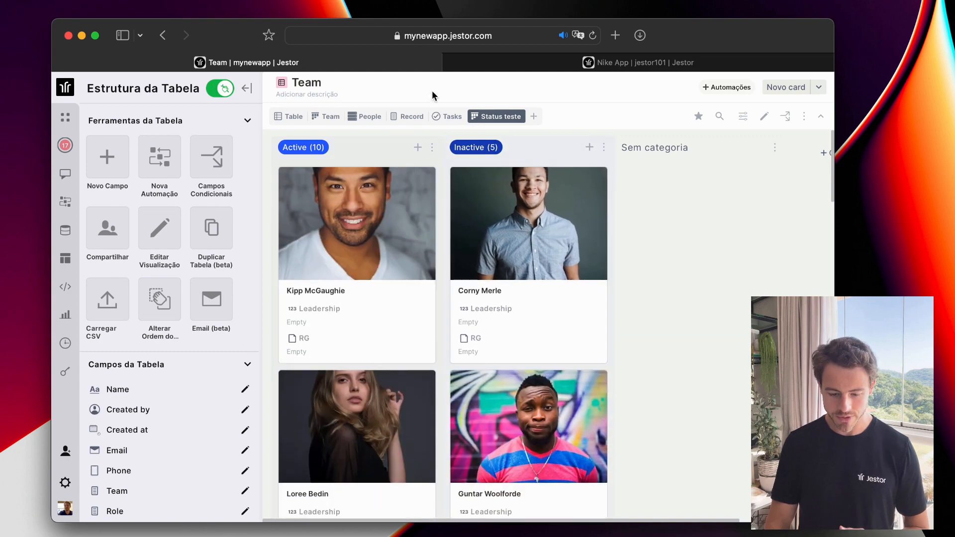
left_click(293, 117)
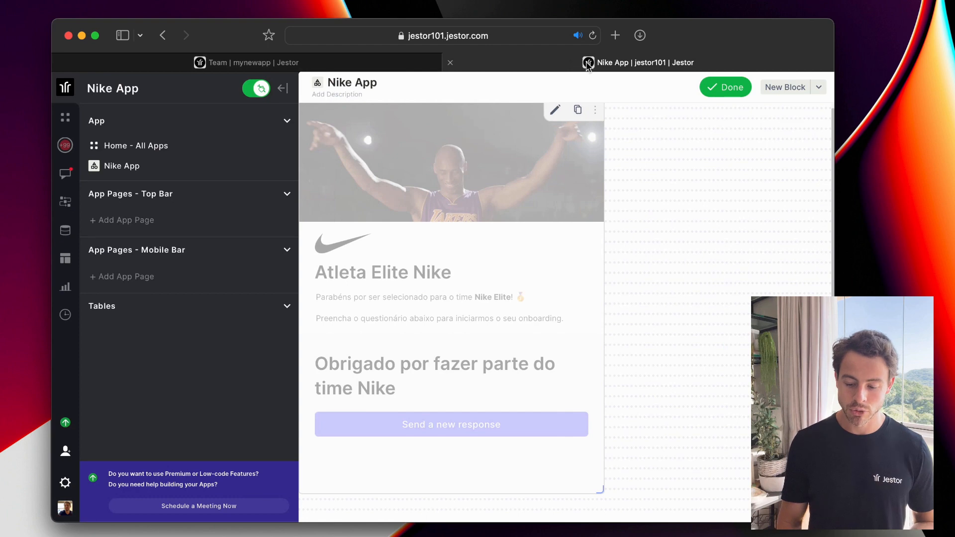
Finish editing the Nike App and copy its public table sharing link.
left_click(725, 89)
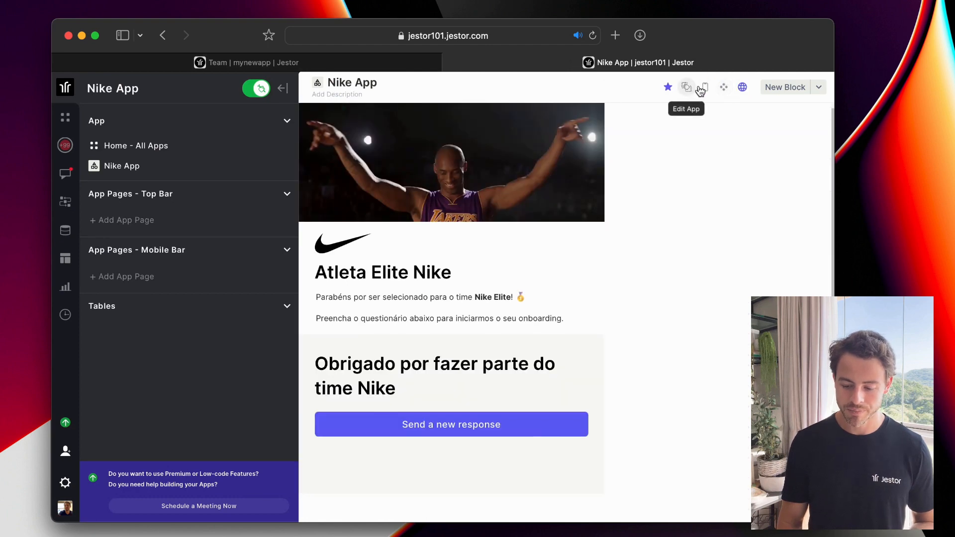
left_click(741, 87)
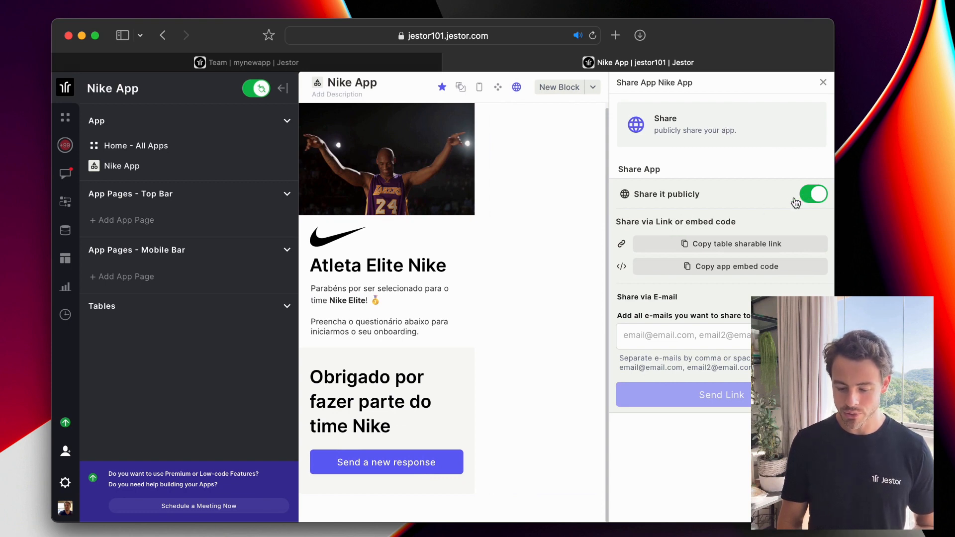
left_click(767, 244)
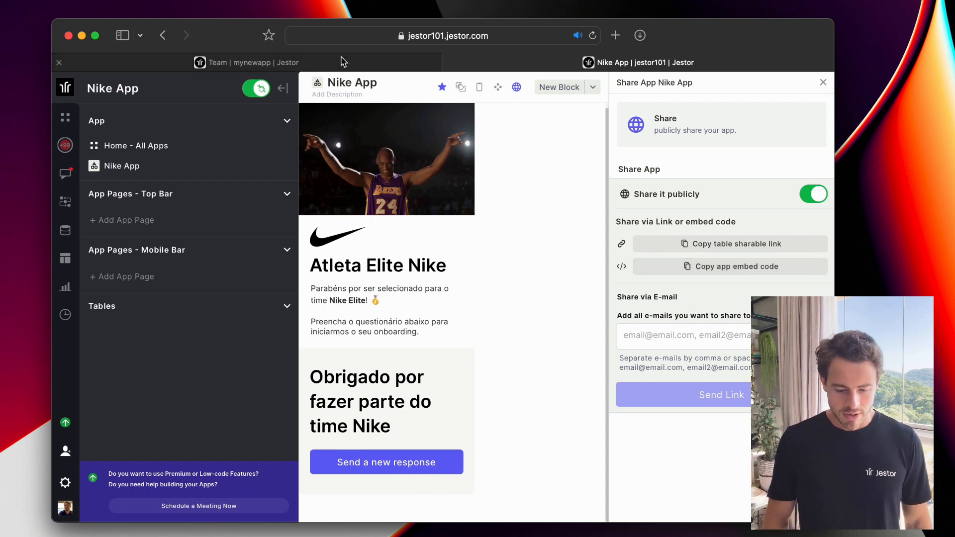
Back in the Team table, move the Photo column to sit right after Email.
left_click(246, 62)
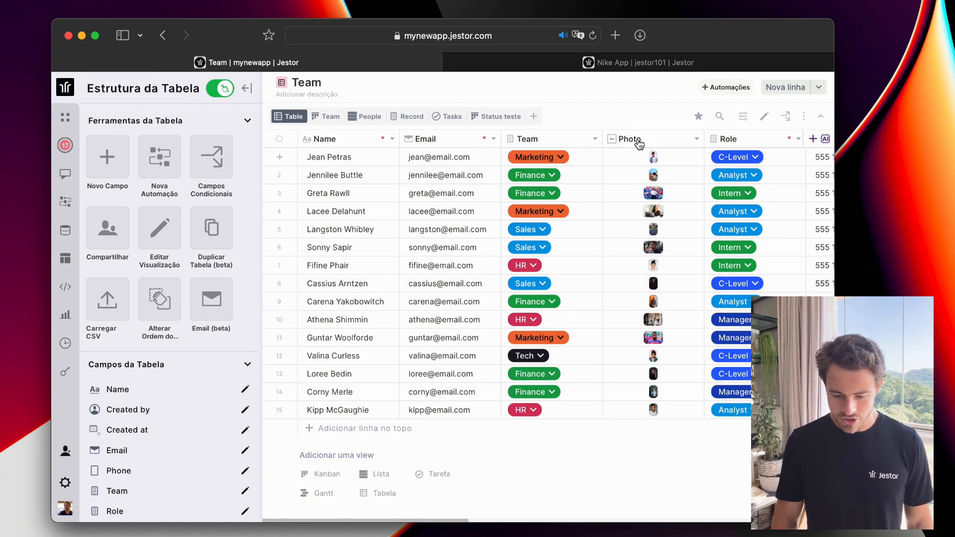
left_click_drag(638, 140, 545, 144)
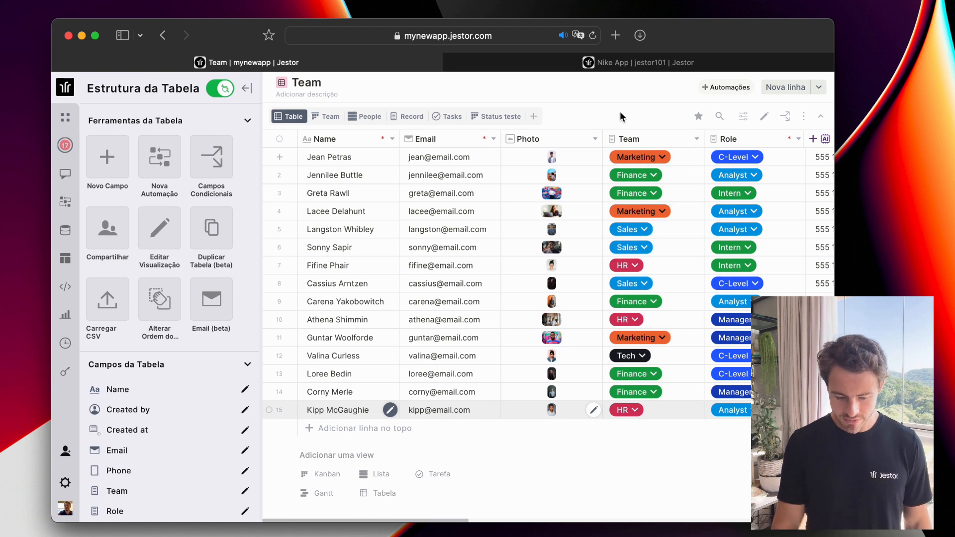
left_click(123, 172)
Scroll through the 'Criar campo em Team' field types, including the suggested Skills tags field.
scroll(737, 240, "down", 4)
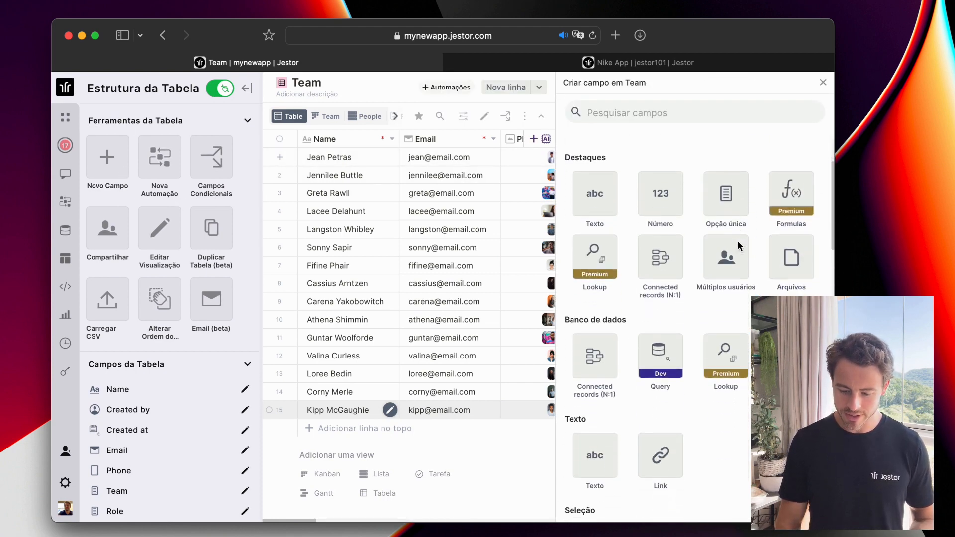
scroll(738, 240, "up", 2)
scroll(739, 244, "up", 1)
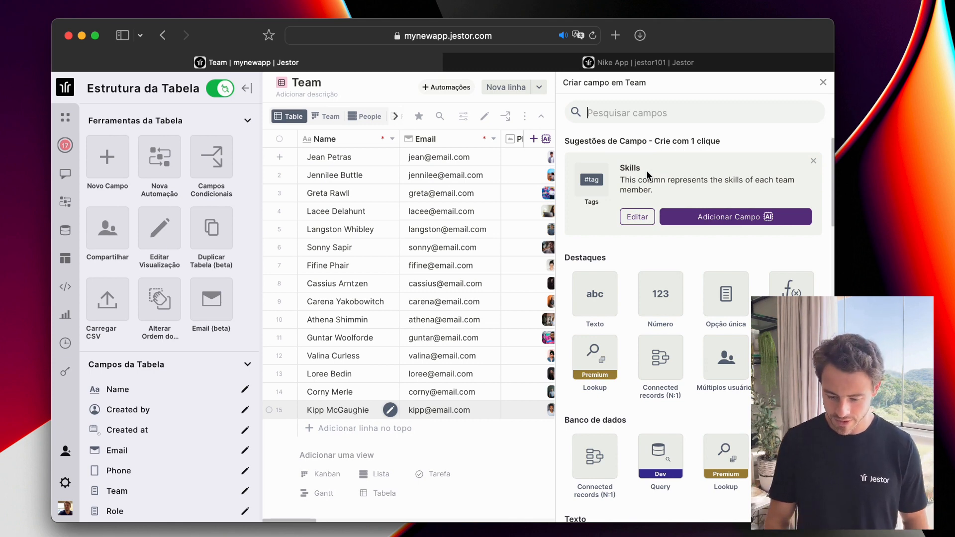
scroll(647, 173, "down", 3)
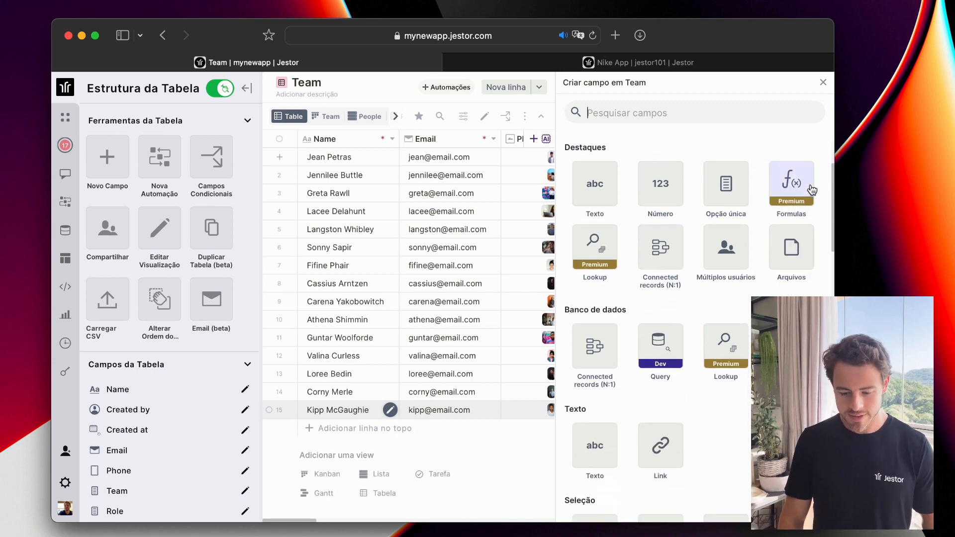
scroll(811, 192, "down", 2)
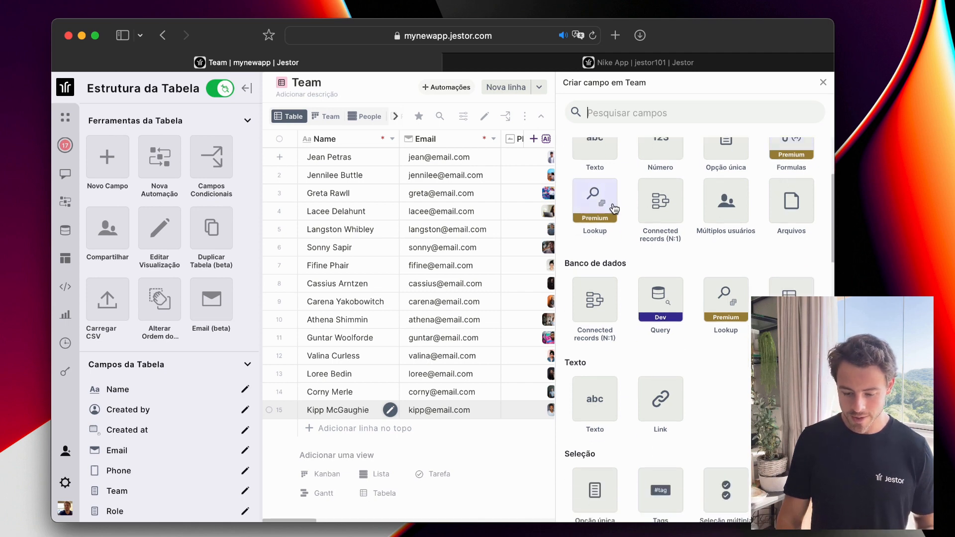
scroll(727, 260, "down", 1)
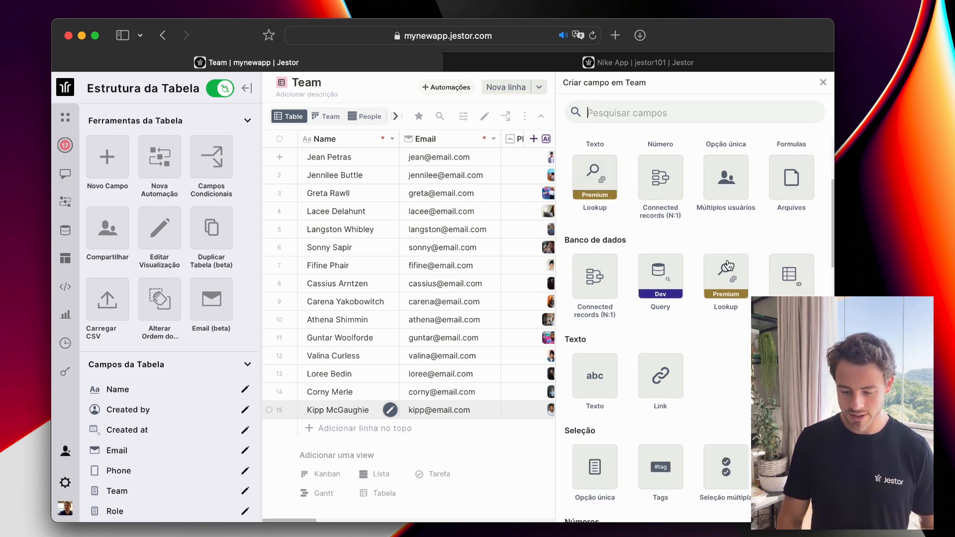
scroll(727, 264, "up", 5)
scroll(728, 264, "down", 5)
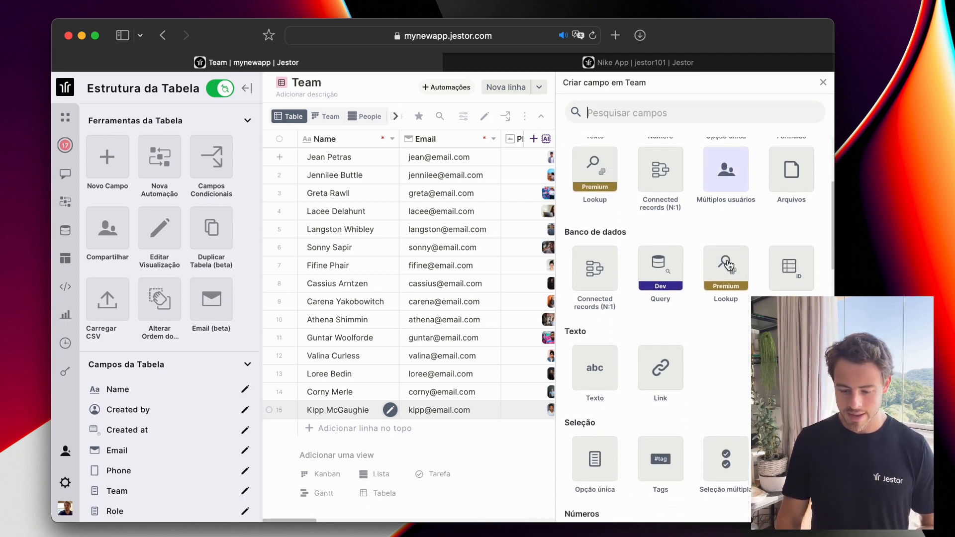
scroll(727, 264, "down", 4)
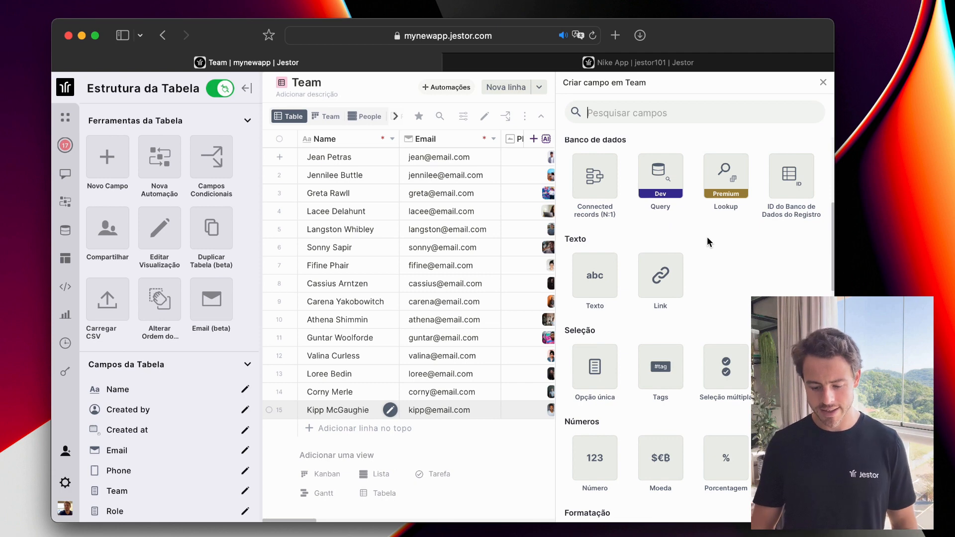
scroll(708, 219, "down", 4)
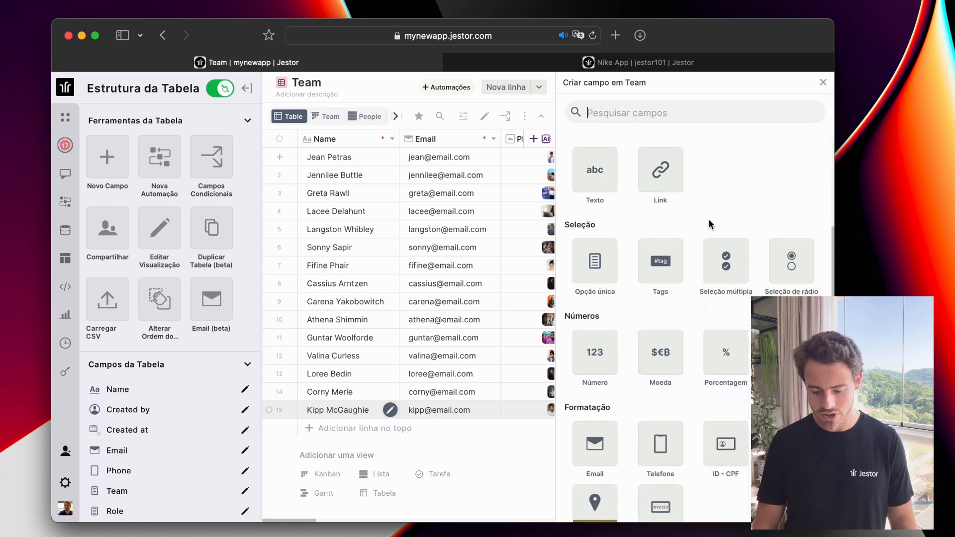
scroll(709, 219, "down", 4)
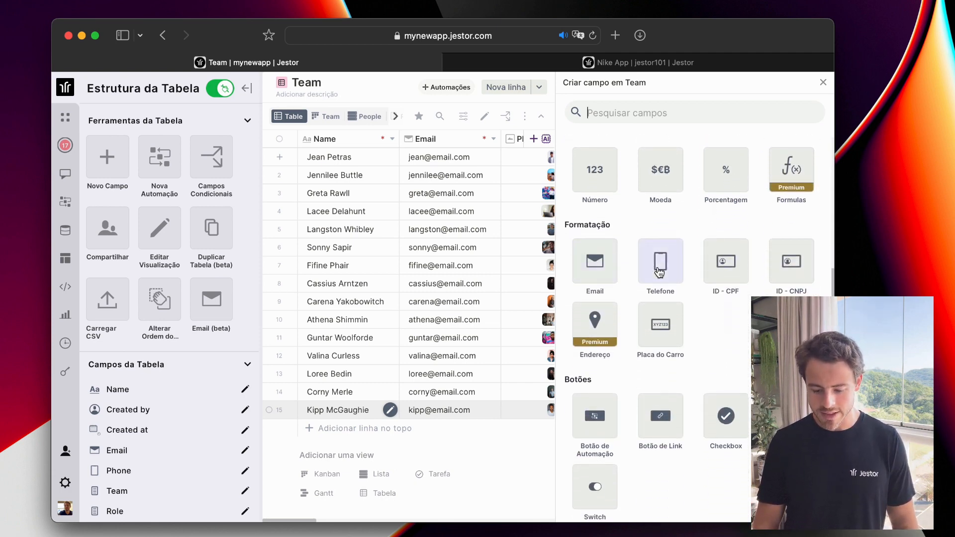
scroll(659, 271, "down", 2)
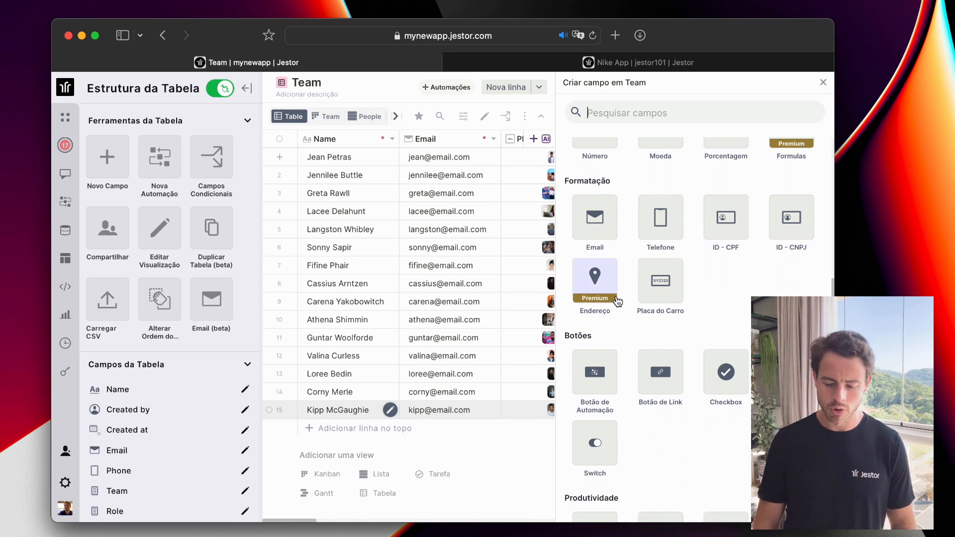
scroll(662, 274, "down", 5)
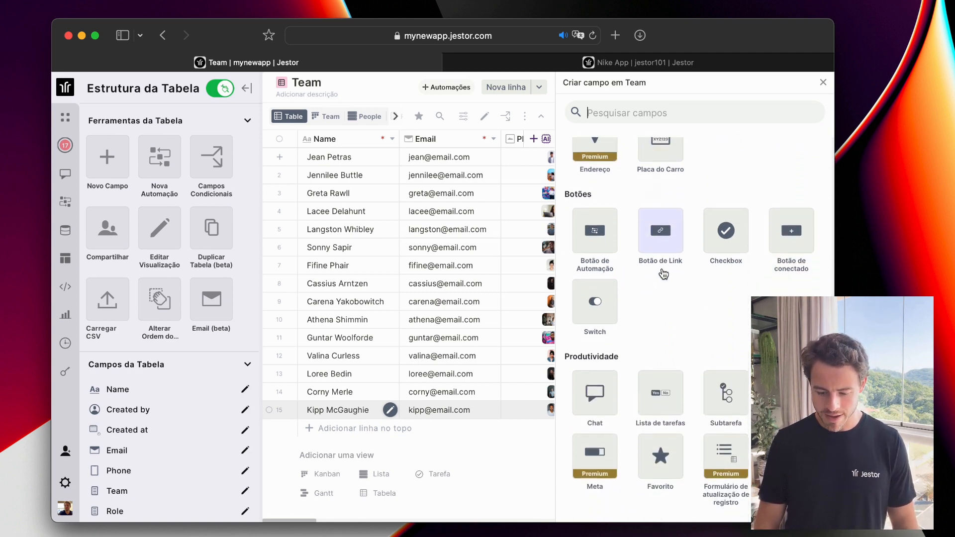
scroll(662, 273, "down", 2)
scroll(656, 319, "down", 1)
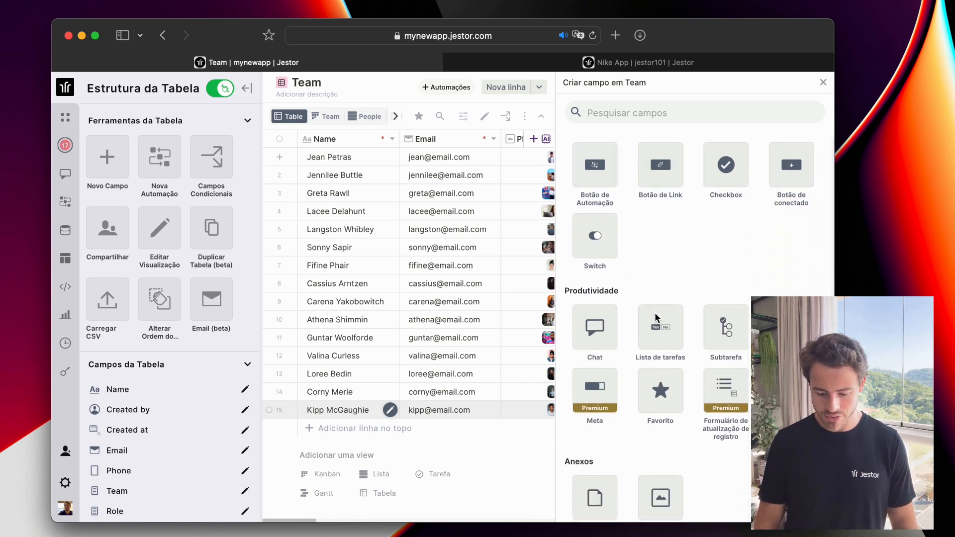
scroll(655, 319, "down", 5)
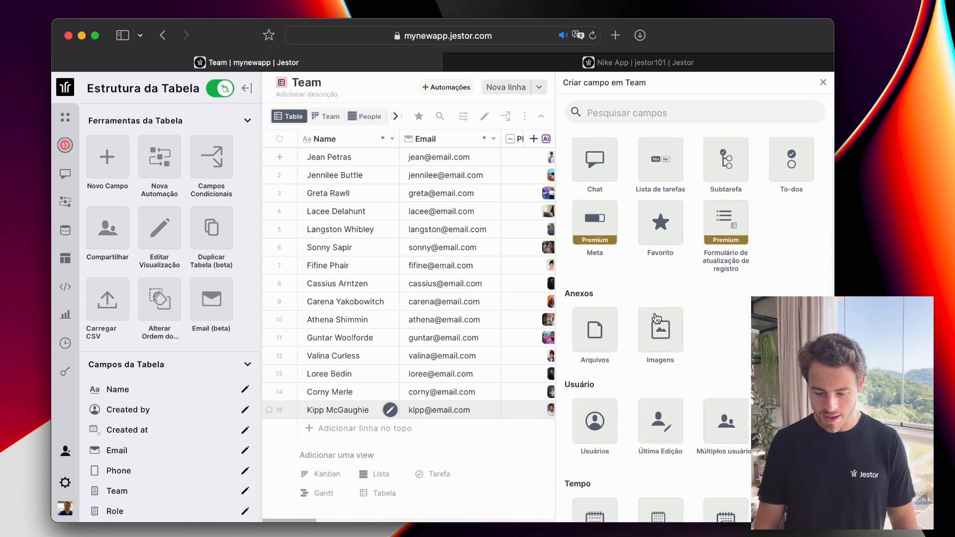
scroll(656, 318, "down", 5)
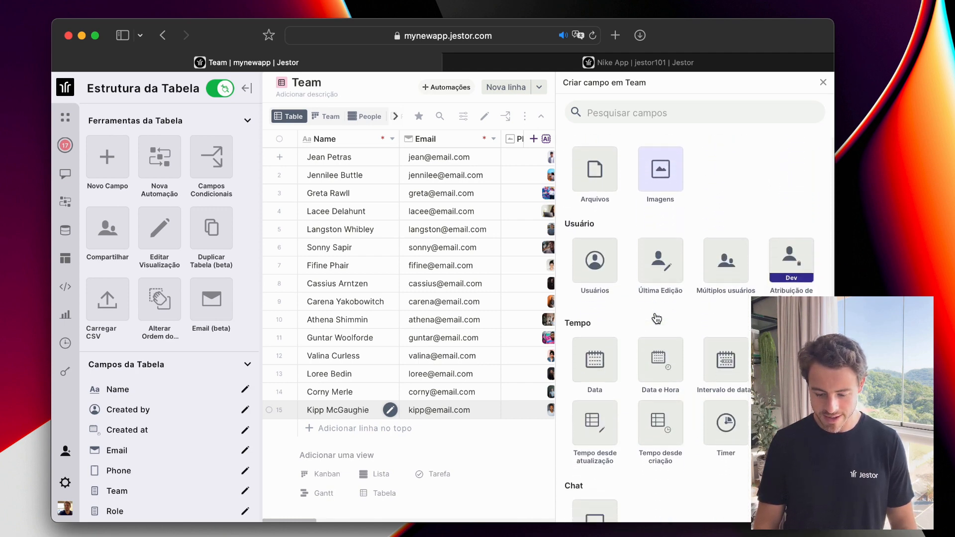
scroll(657, 319, "down", 1)
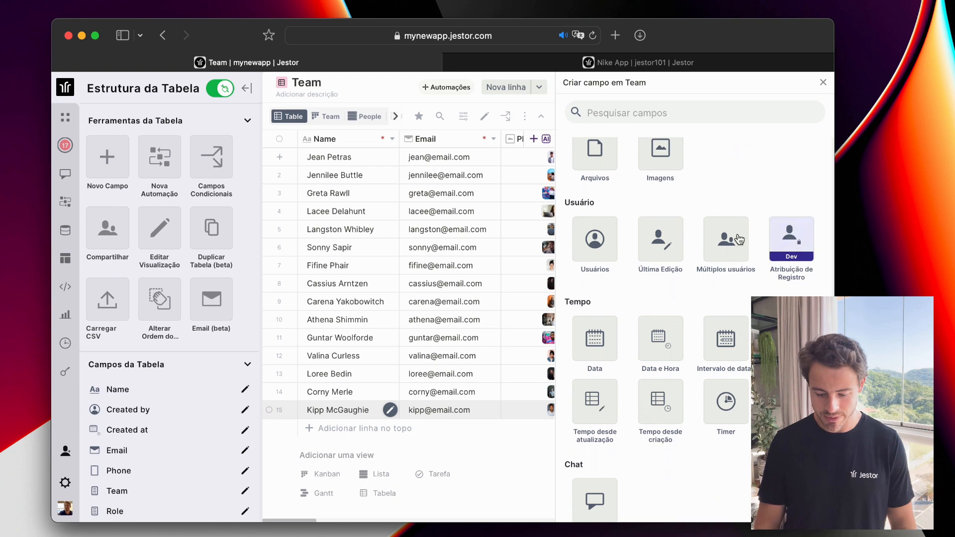
scroll(706, 276, "down", 4)
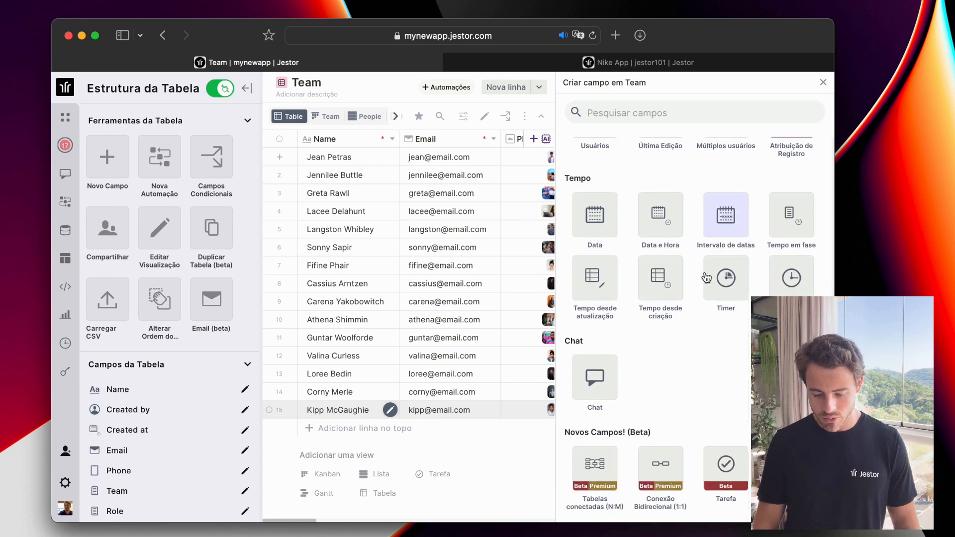
scroll(712, 393, "up", 10)
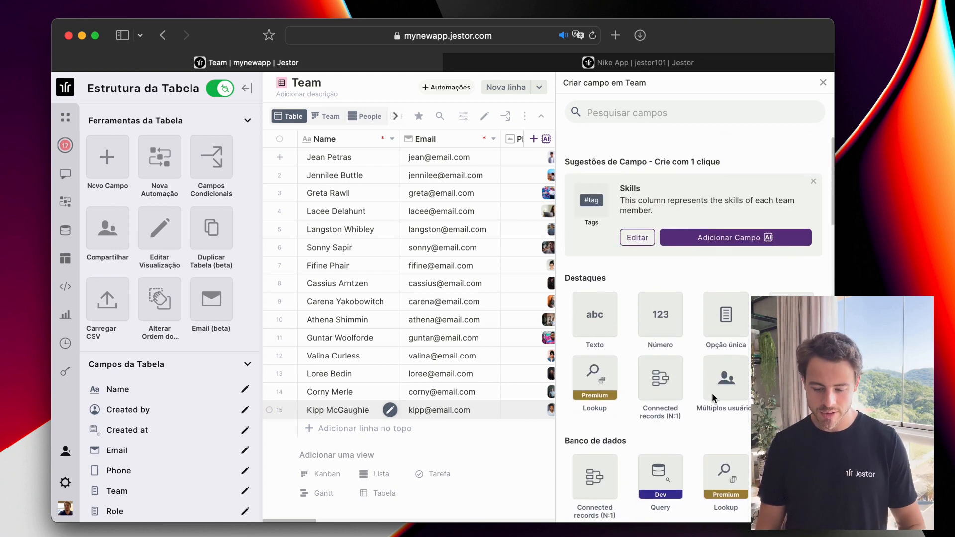
Close the create-field panel and scroll the Team table's structure sidebar.
left_click(823, 82)
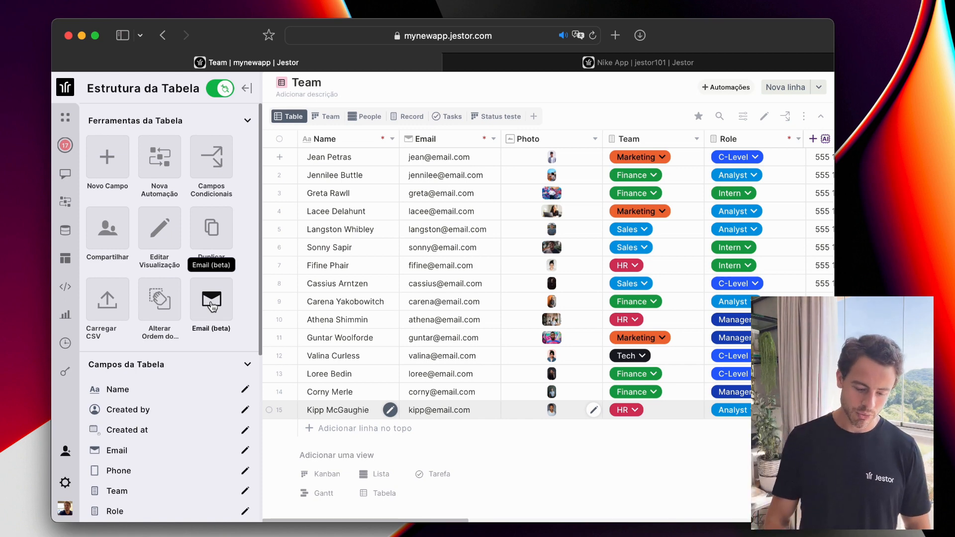
scroll(211, 239, "down", 2)
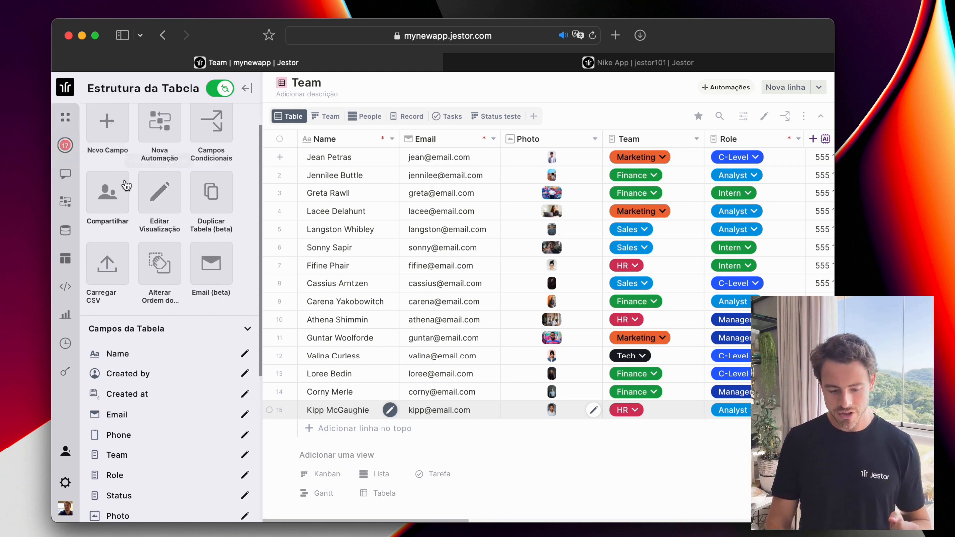
Open Automações and browse its actions, such as Enviar email via Gmail and Google Calendar events.
left_click(68, 204)
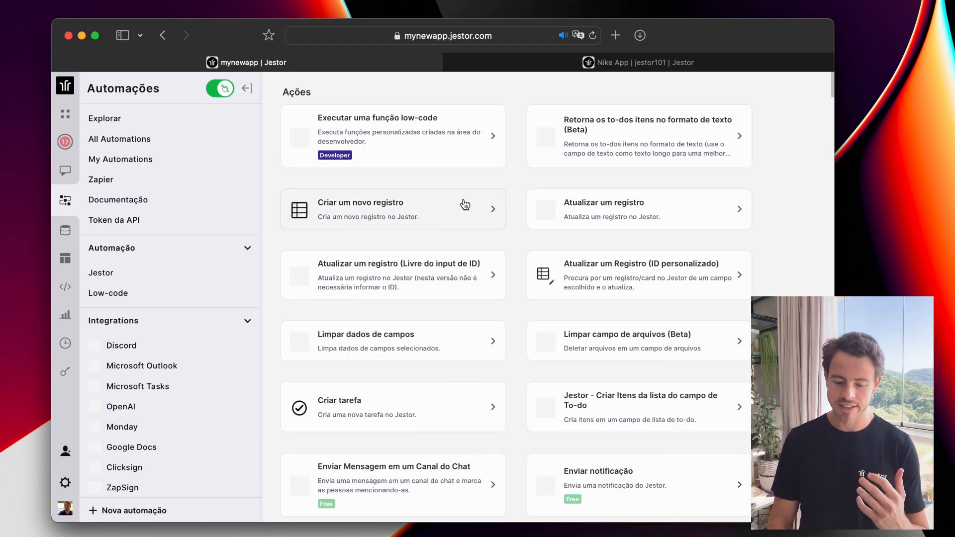
scroll(521, 198, "down", 20)
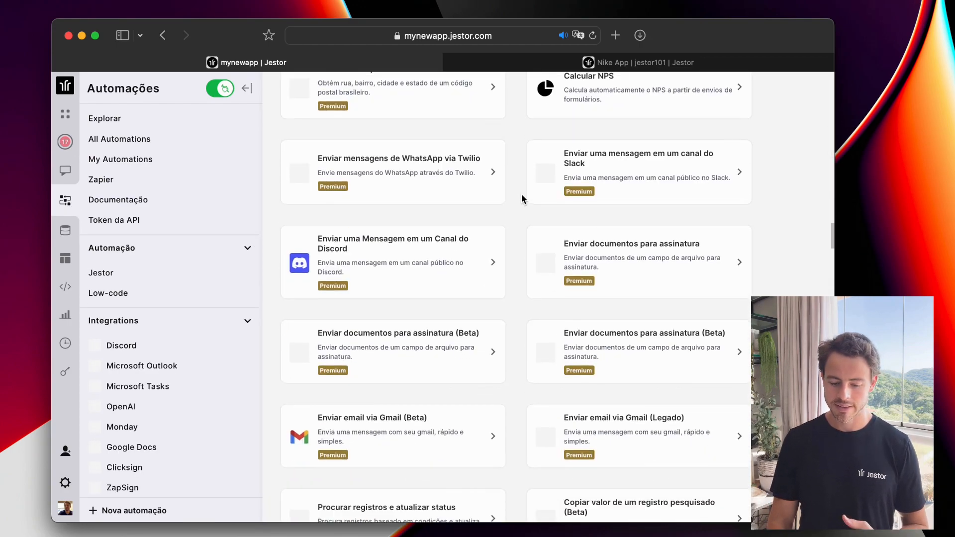
scroll(522, 198, "down", 3)
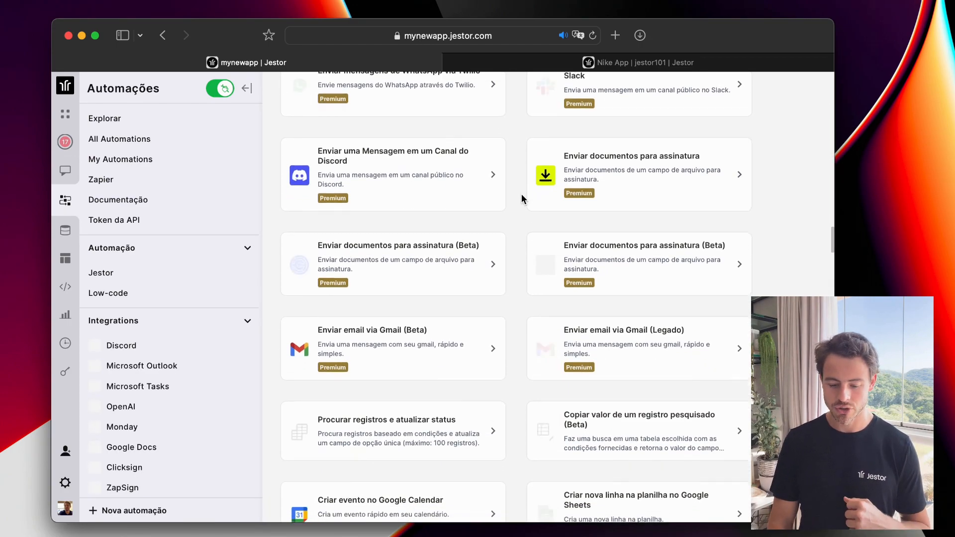
scroll(522, 198, "down", 2)
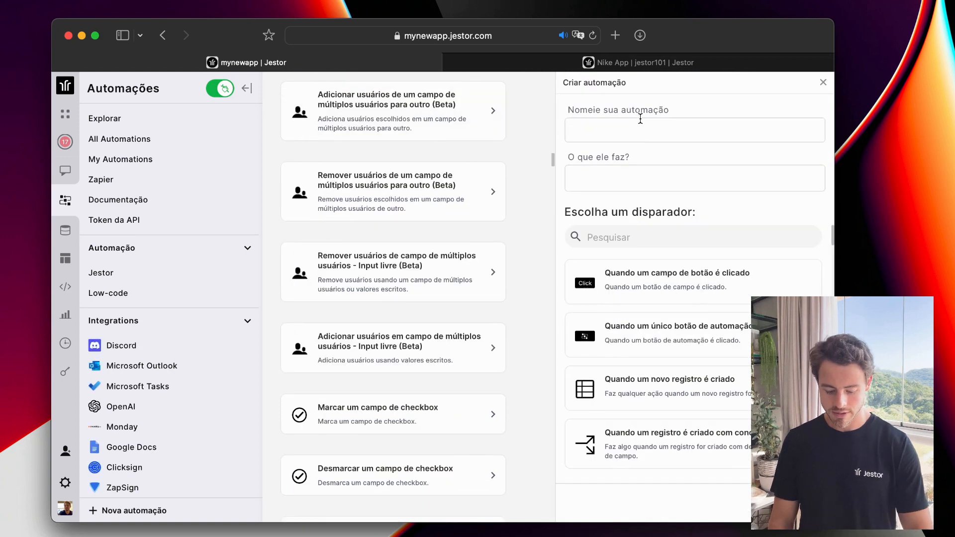
Draft automation 'test': on a new Tarefas record, notify role users; then close without saving.
left_click(639, 124)
type("test")
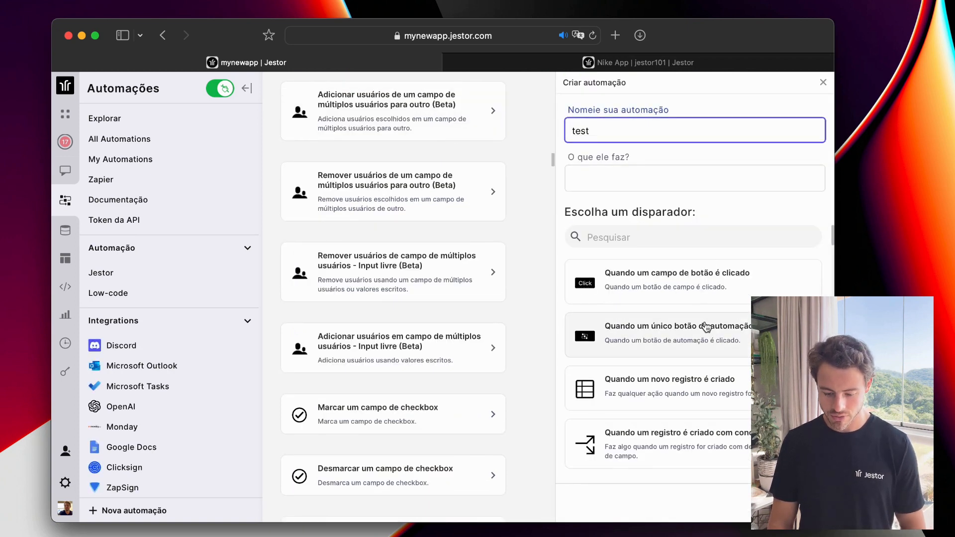
left_click(702, 394)
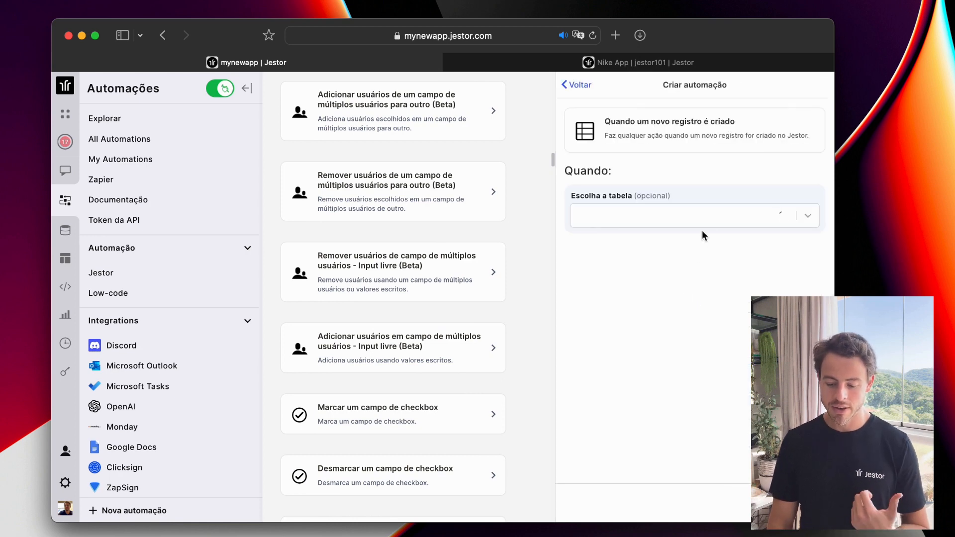
left_click(701, 222)
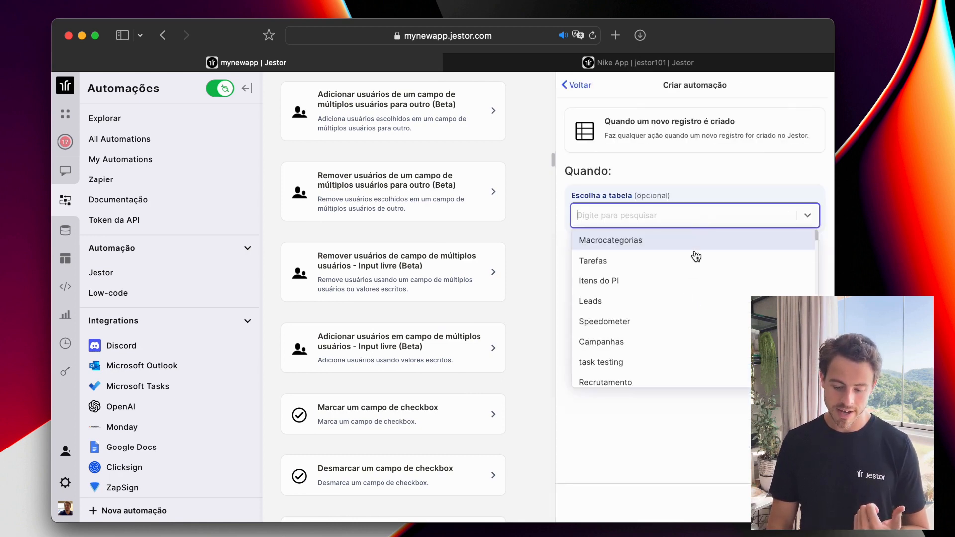
left_click(692, 266)
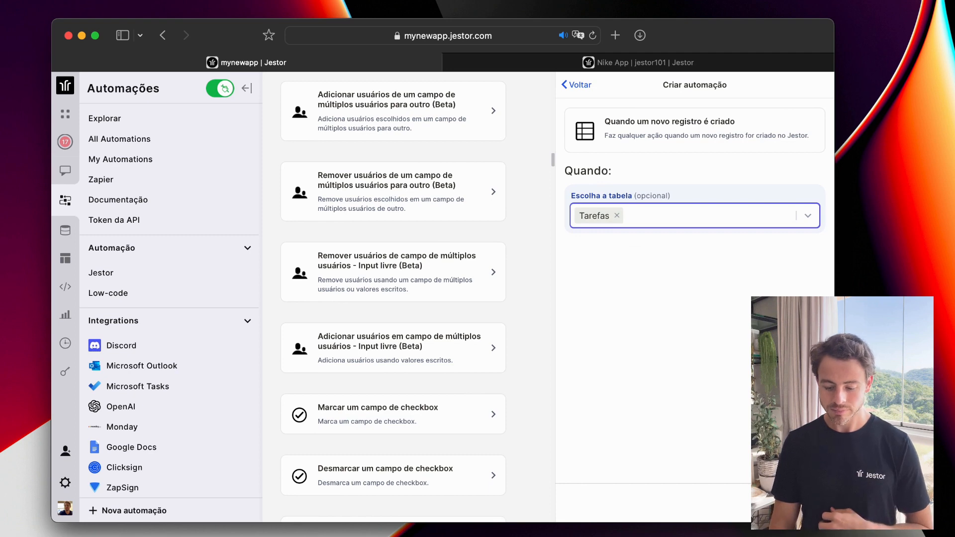
left_click(665, 249)
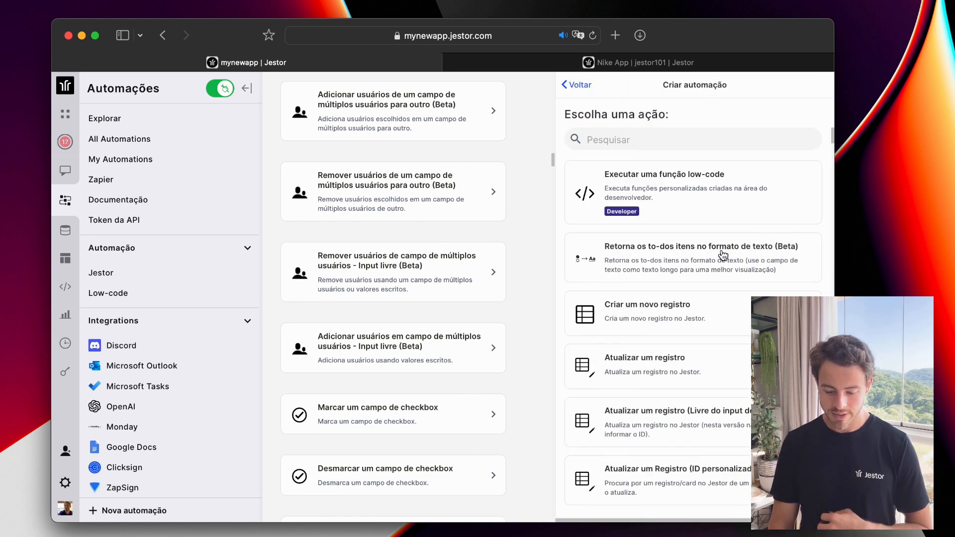
scroll(723, 256, "down", 1)
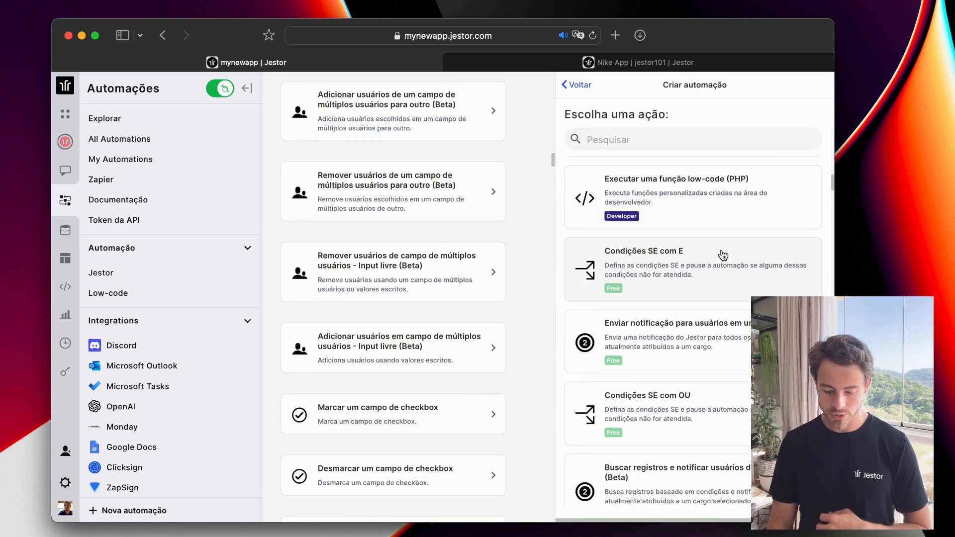
left_click(721, 338)
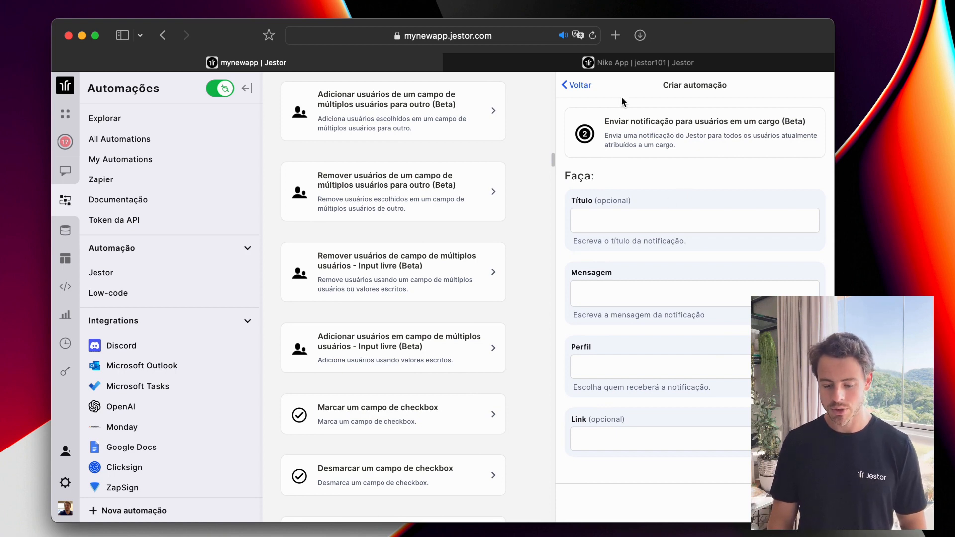
left_click(567, 93)
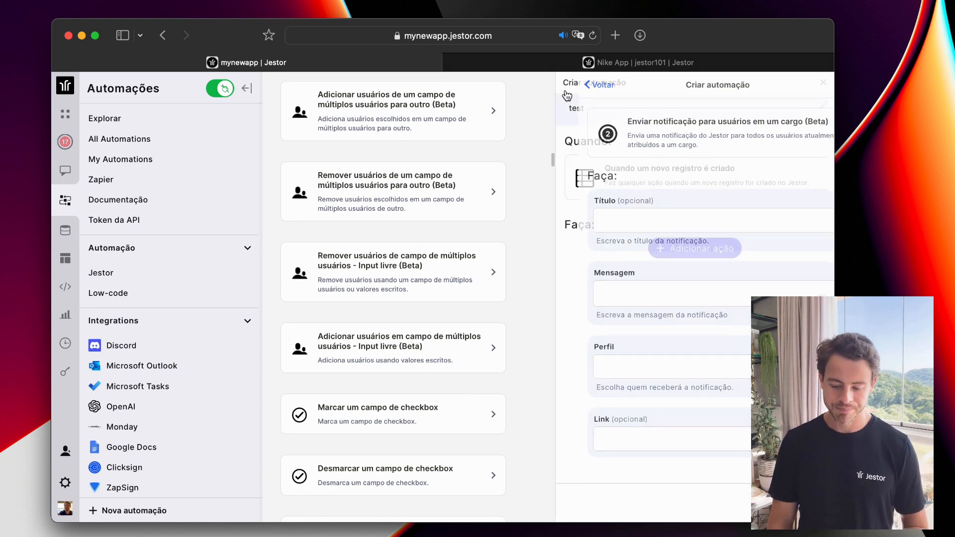
left_click(824, 83)
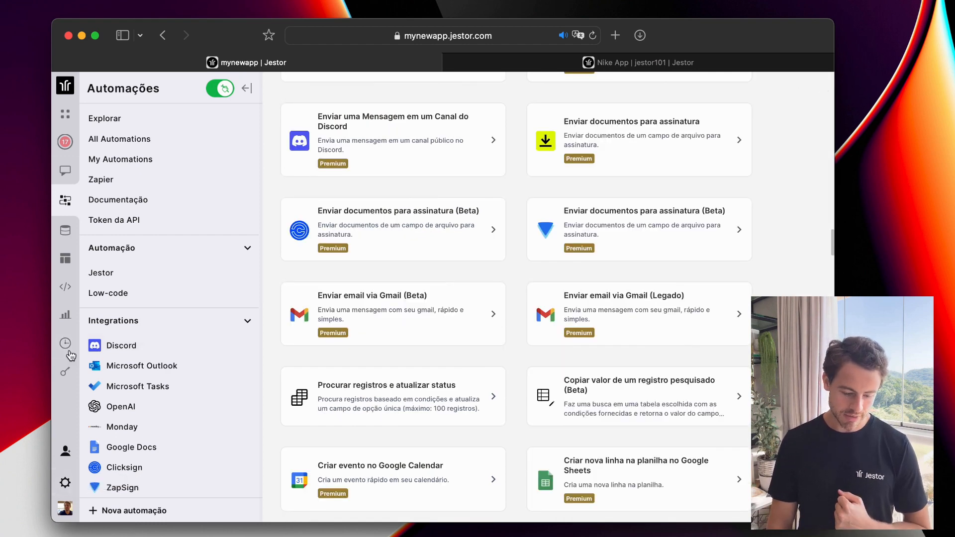
Check the Uso usage statistics, then view the Histórico de ações log.
left_click(67, 317)
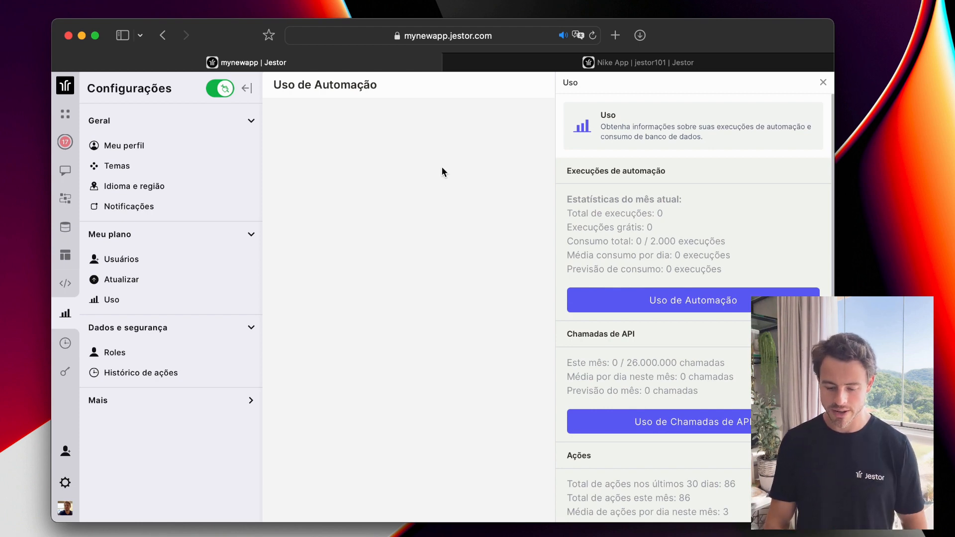
scroll(697, 205, "down", 1)
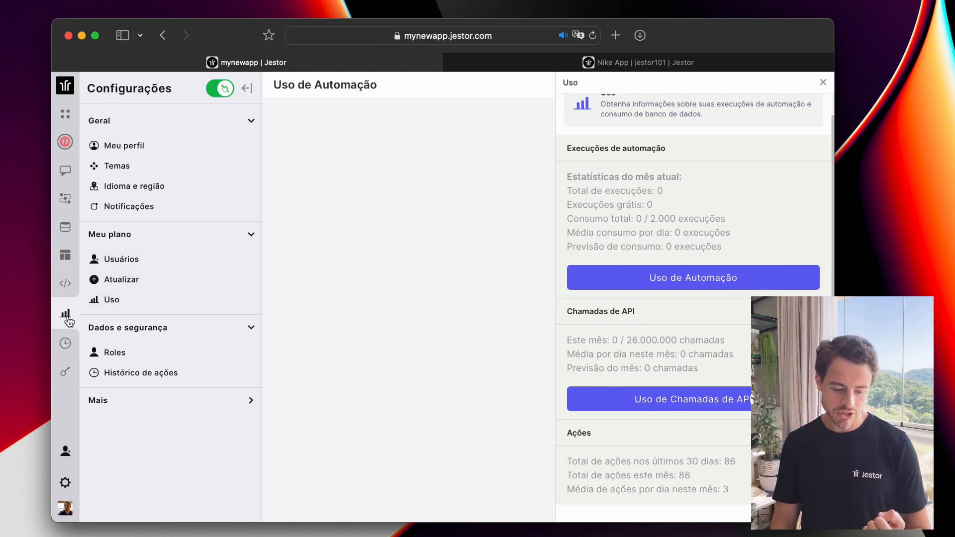
left_click(66, 345)
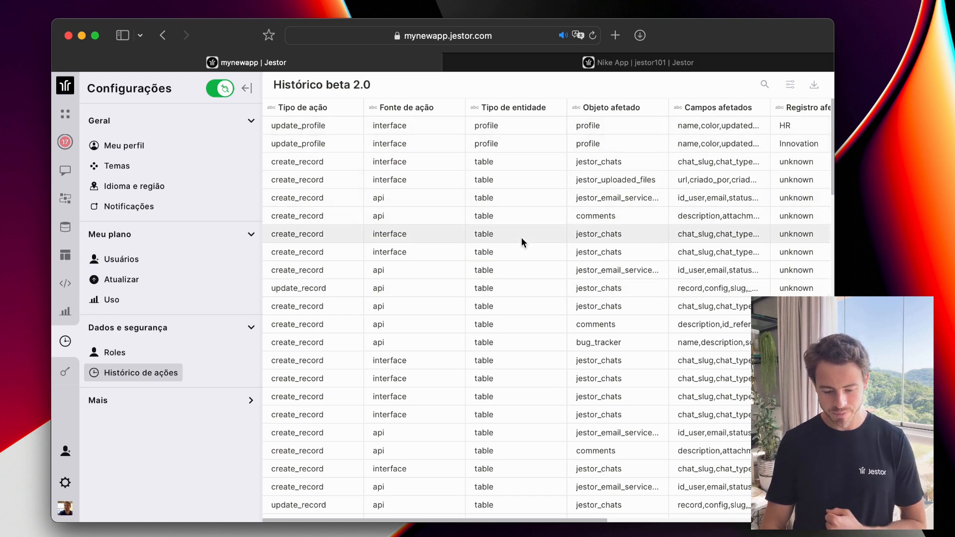
Look over the Temas and Meu perfil settings, then open the roles list with member counts.
scroll(522, 237, "down", 5)
scroll(521, 237, "up", 5)
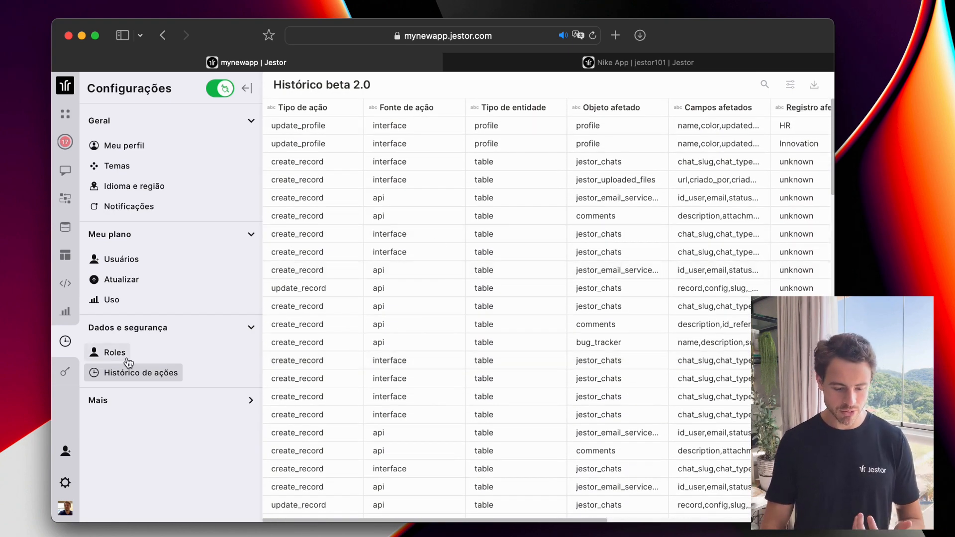
left_click(127, 165)
left_click(135, 144)
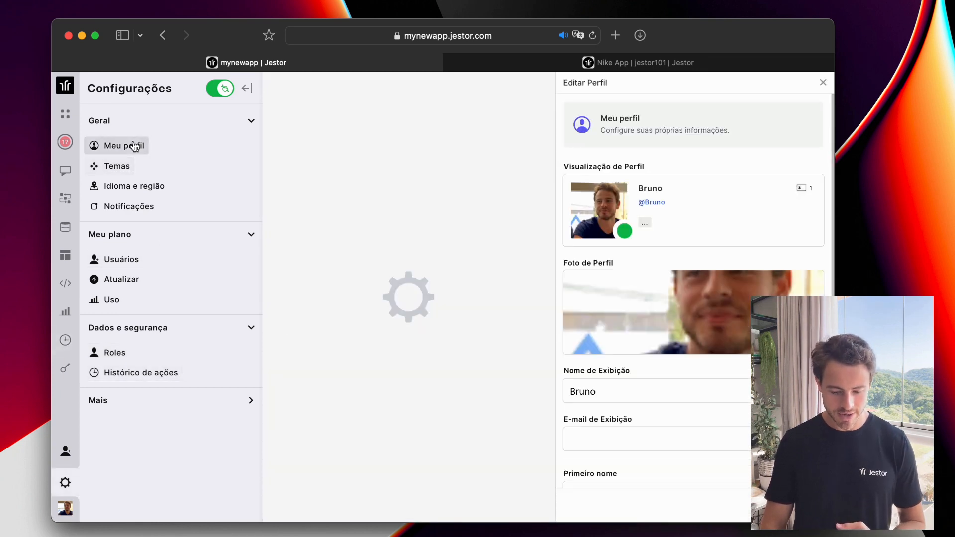
left_click(123, 172)
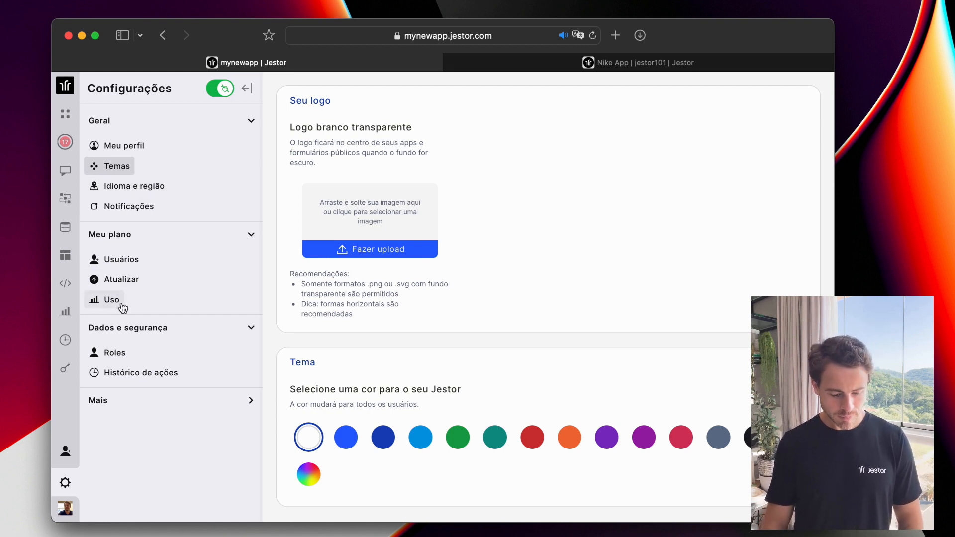
left_click(65, 373)
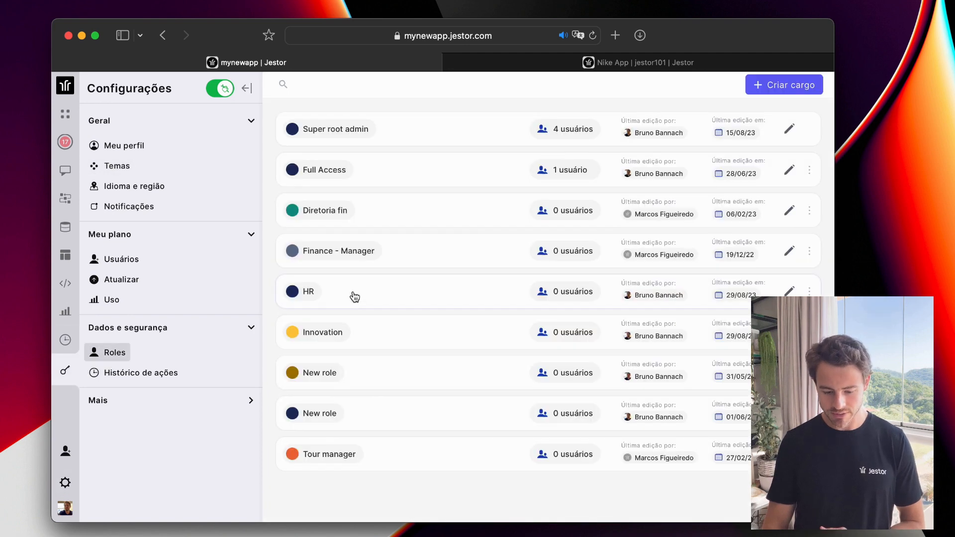
left_click(421, 253)
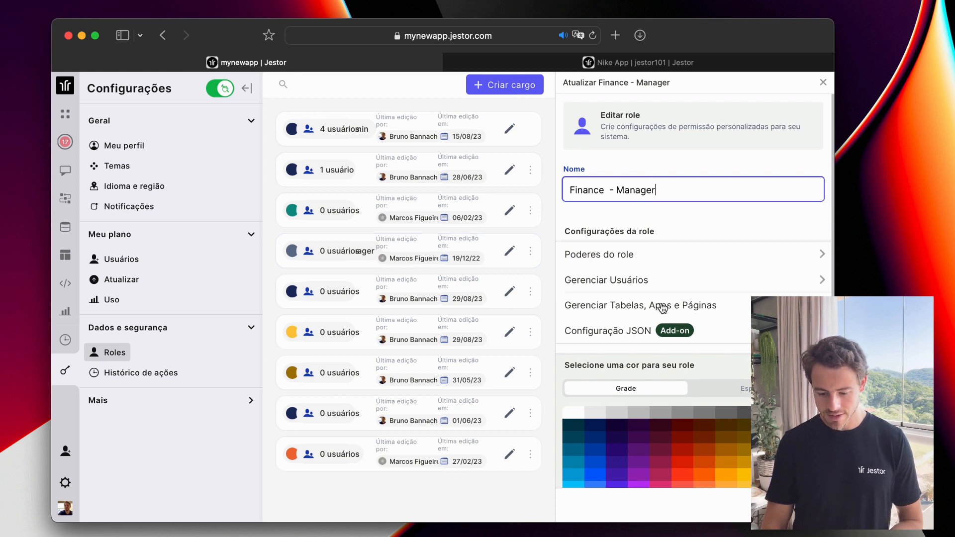
left_click(654, 255)
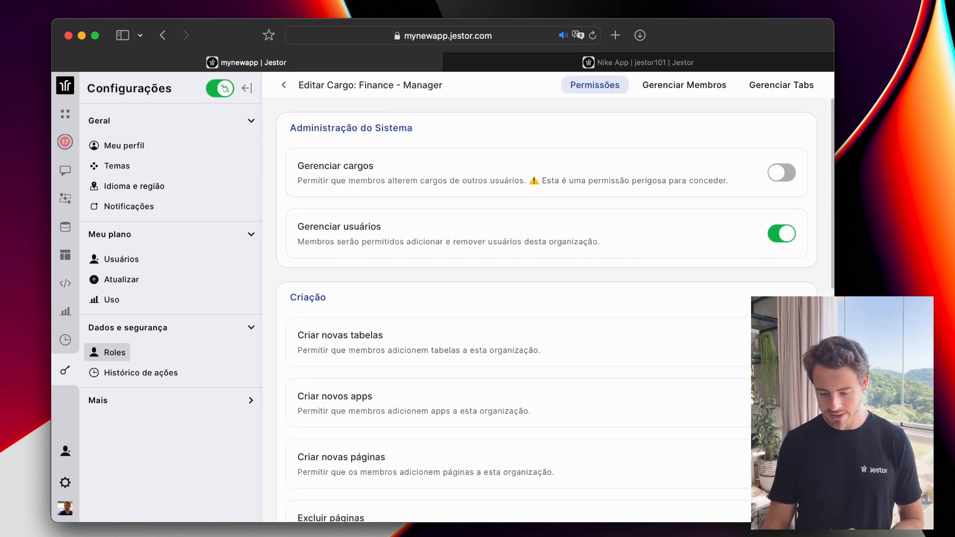
scroll(785, 288, "down", 10)
scroll(446, 138, "up", 10)
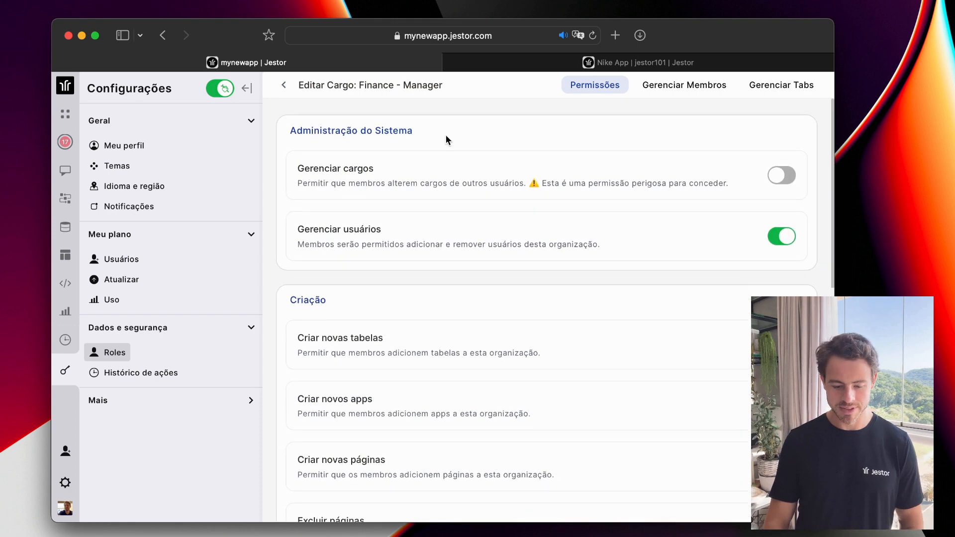
left_click(284, 85)
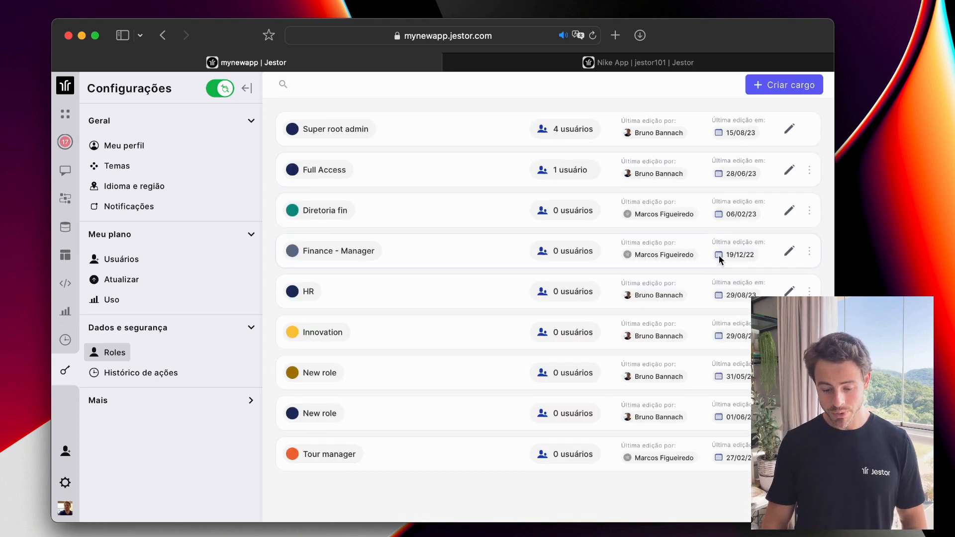
left_click(463, 249)
left_click(722, 336)
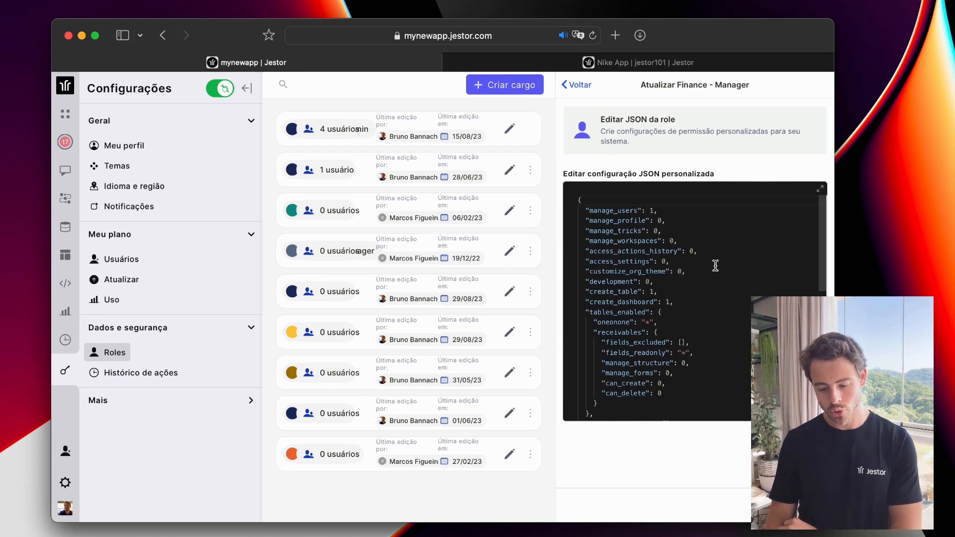
scroll(715, 265, "down", 3)
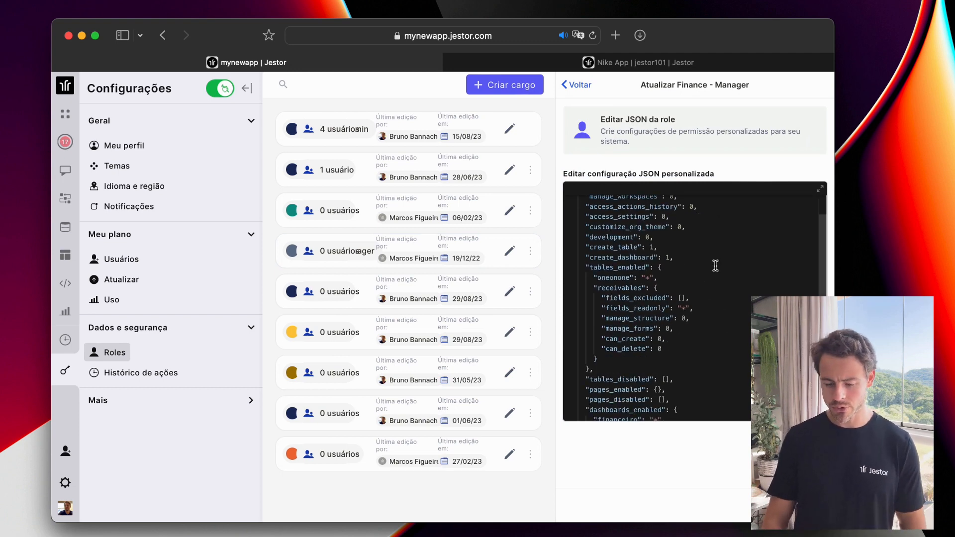
scroll(715, 265, "down", 3)
scroll(716, 266, "up", 10)
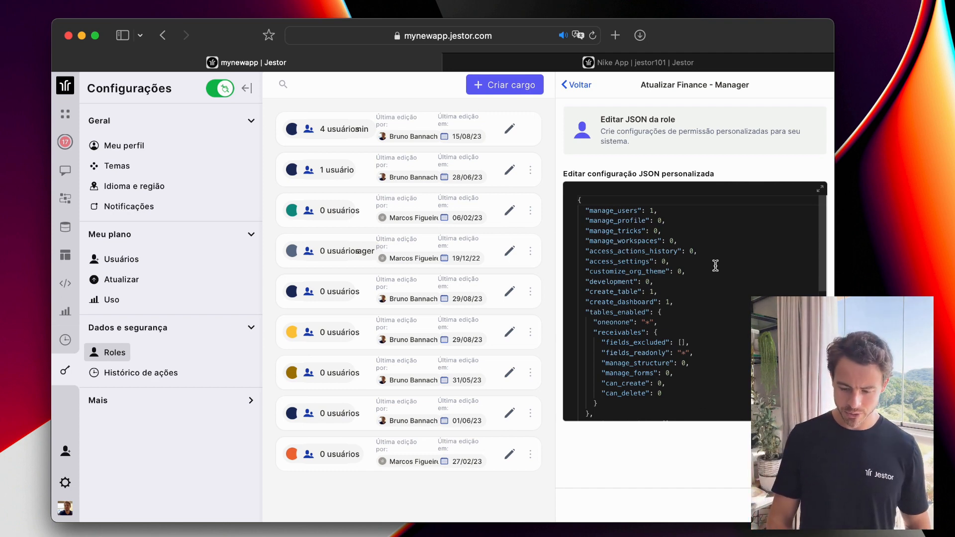
left_click(577, 88)
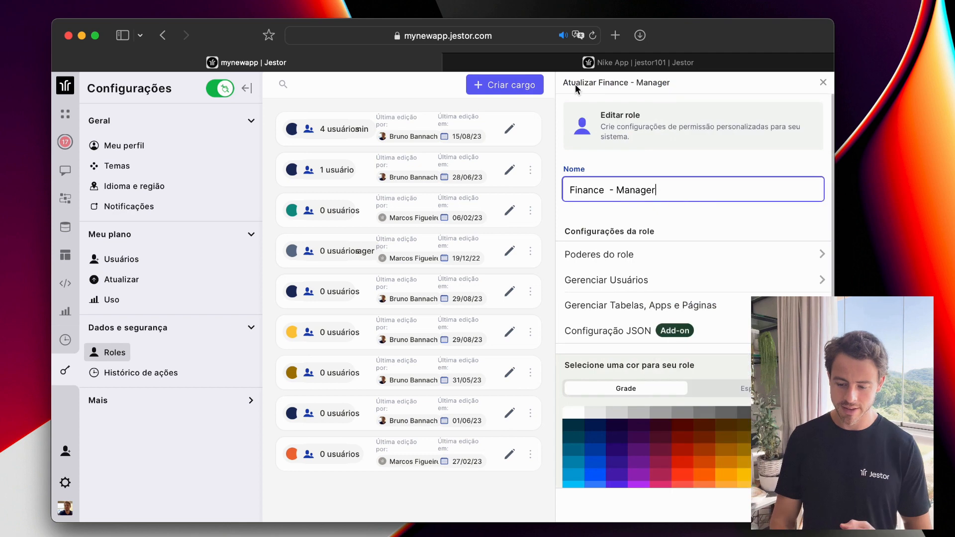
left_click(825, 86)
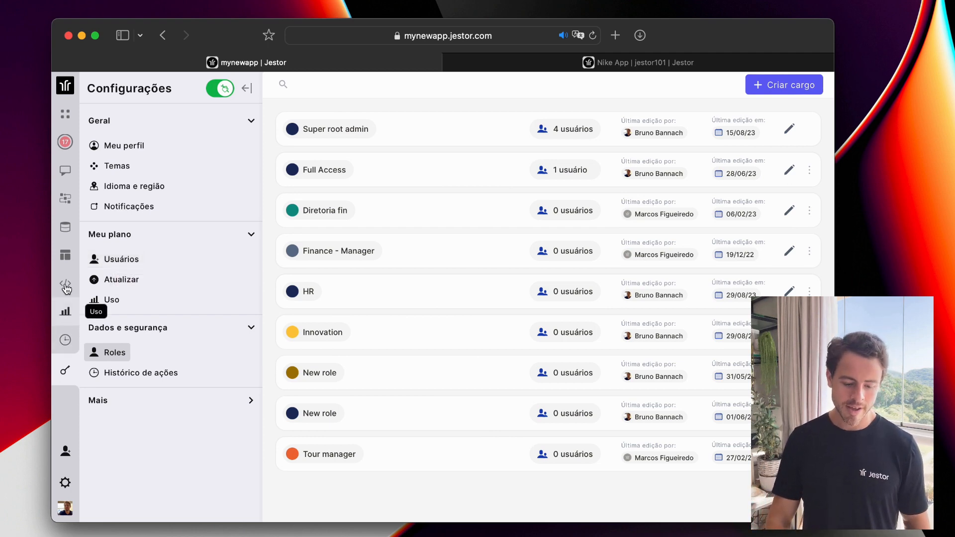
Pass through Templates and Criar Template Personalizado to reach Relatórios e Conexões' Importe seus dados page.
left_click(65, 268)
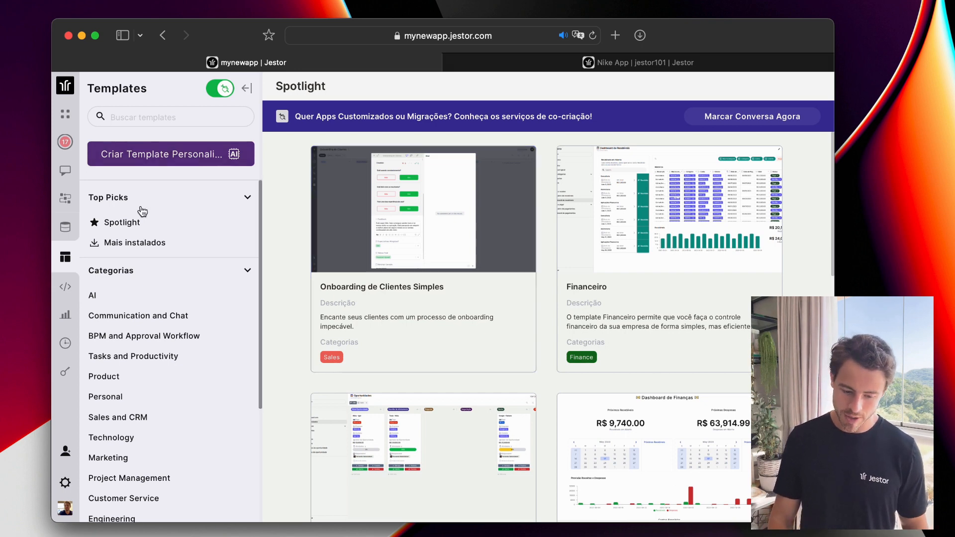
left_click(164, 156)
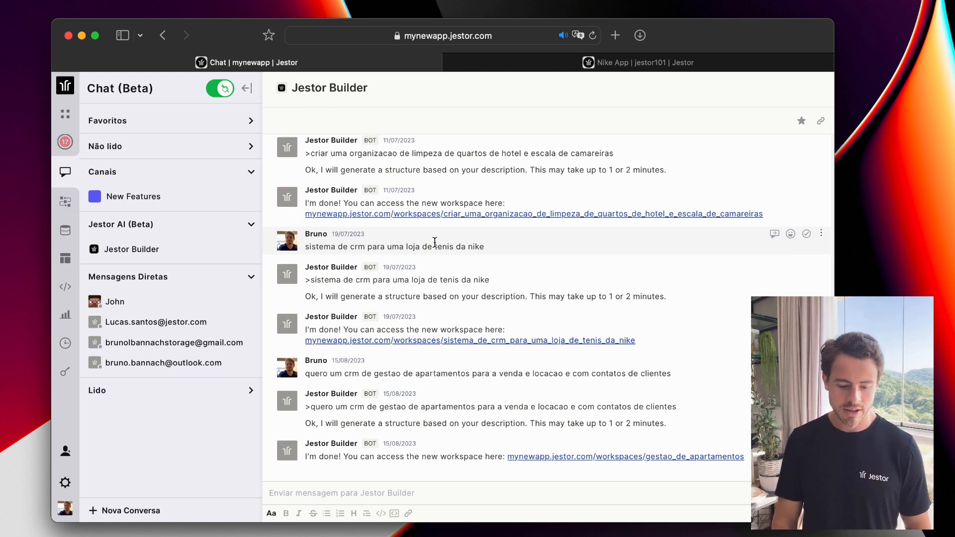
left_click(66, 230)
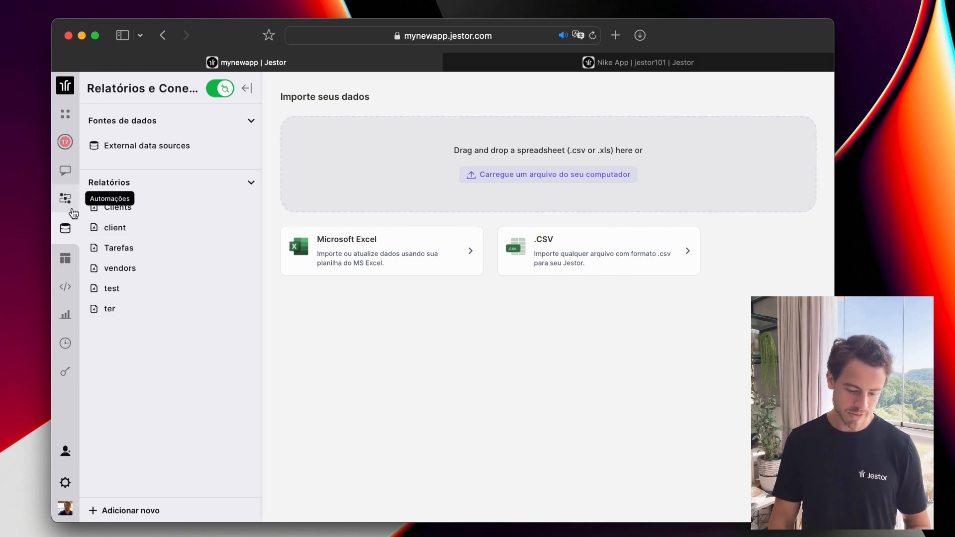
left_click(65, 290)
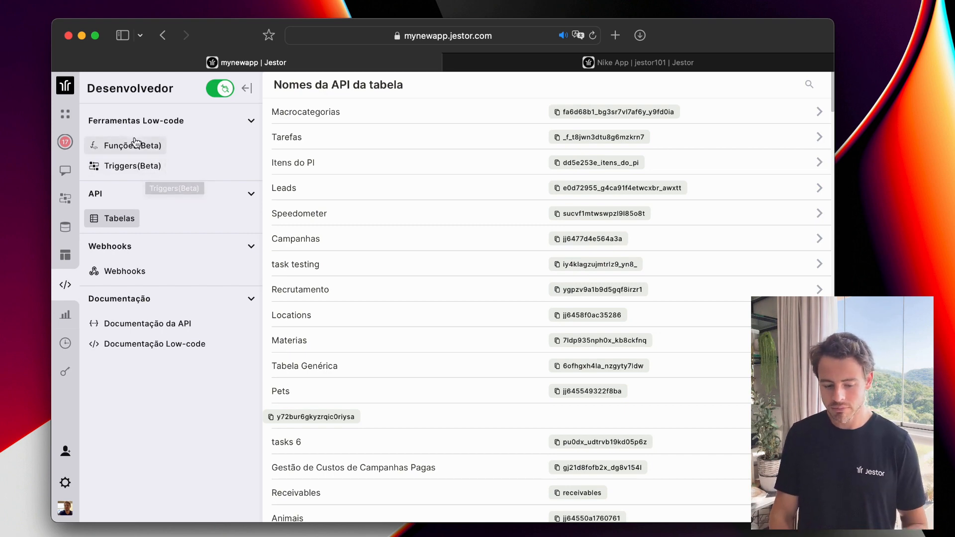
left_click(124, 156)
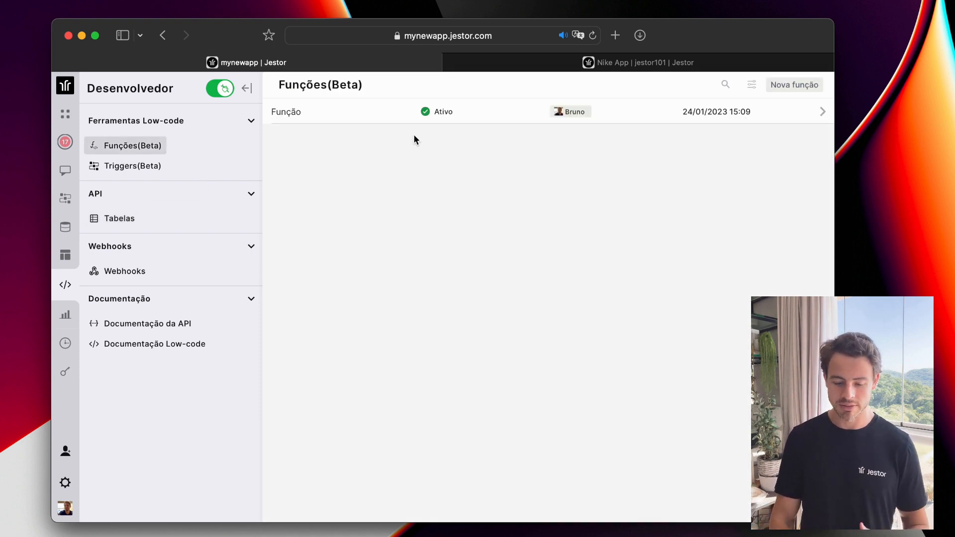
left_click(379, 113)
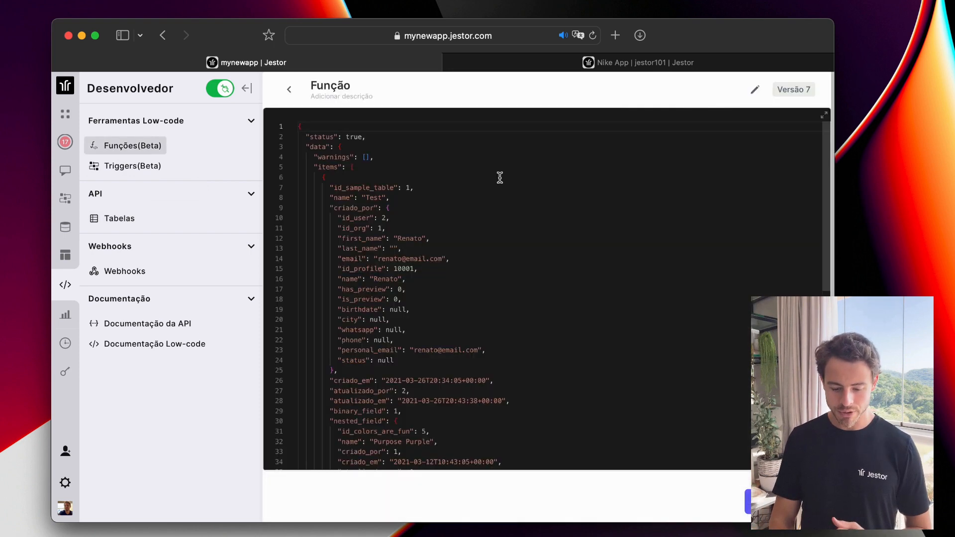
scroll(500, 177, "down", 5)
scroll(500, 177, "up", 5)
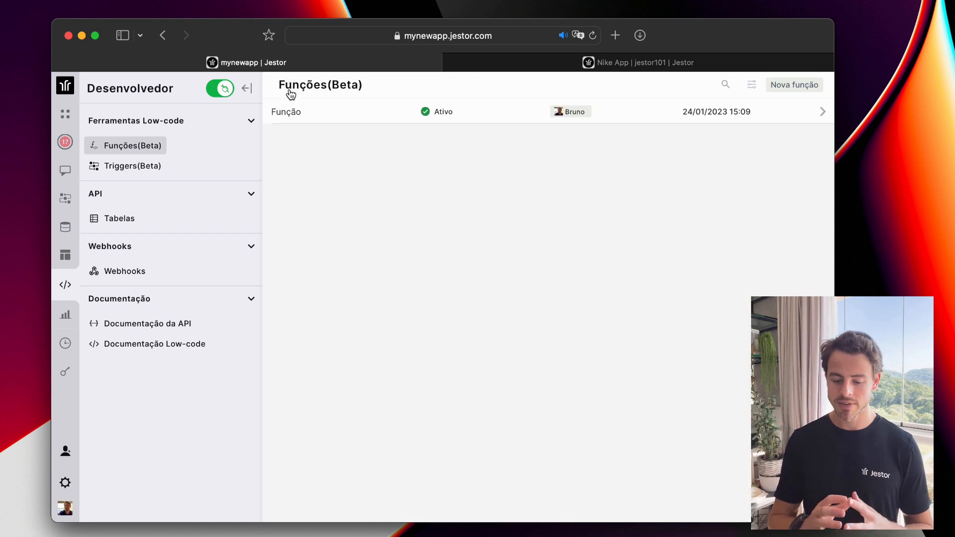
left_click(290, 90)
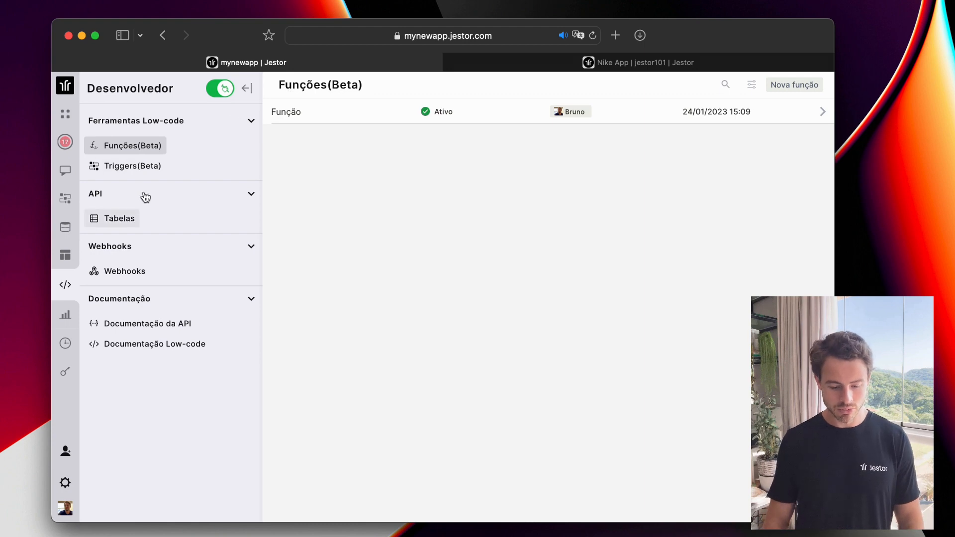
Return to the Apps home page and create a new empty table with Nova Tabela.
left_click(65, 143)
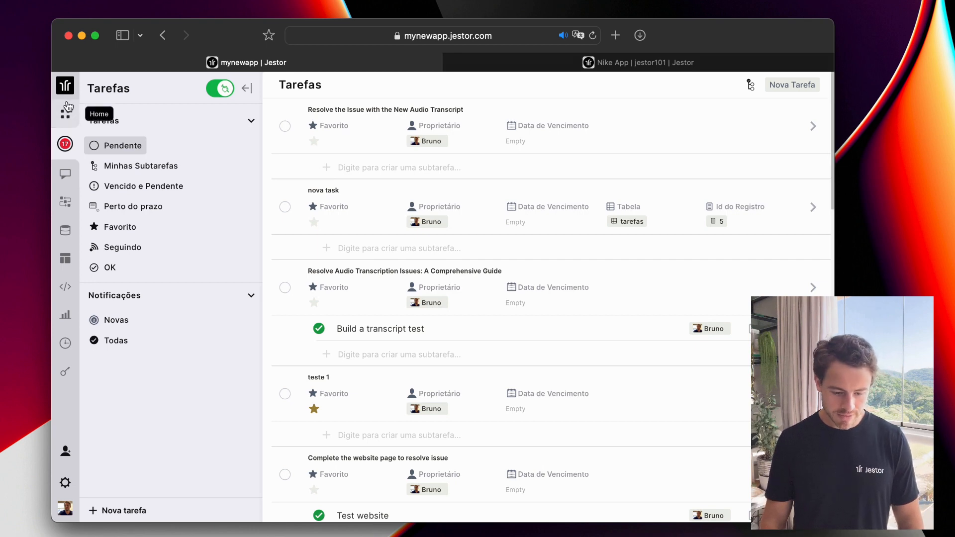
left_click(66, 120)
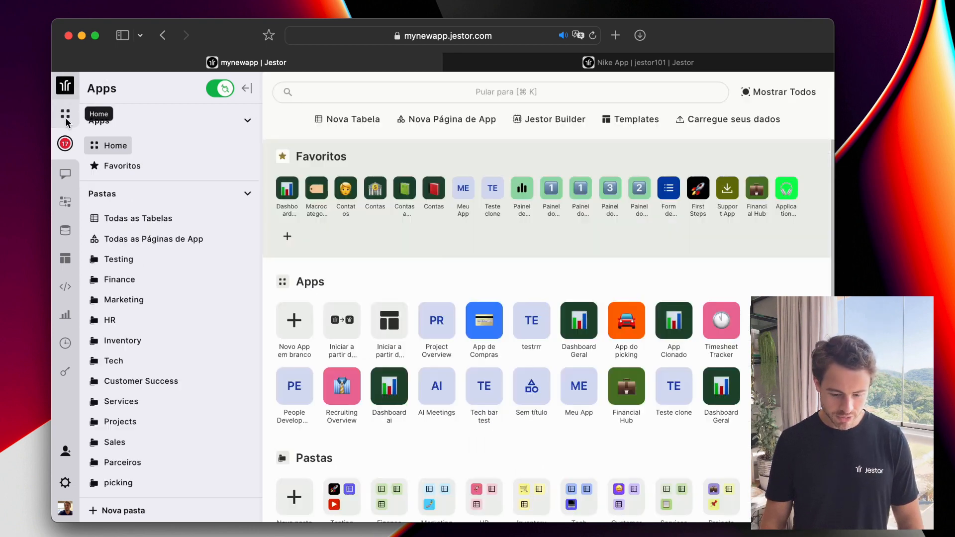
left_click(69, 88)
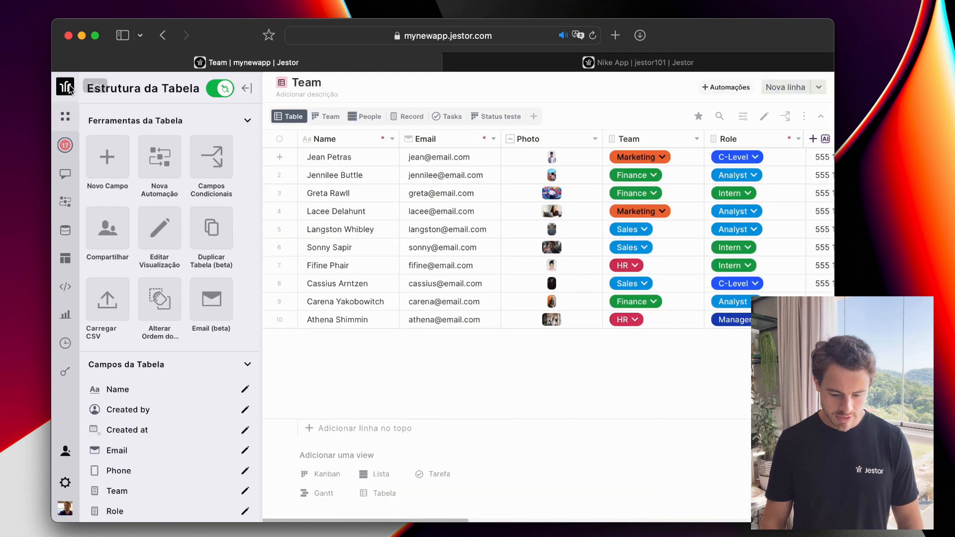
left_click(66, 119)
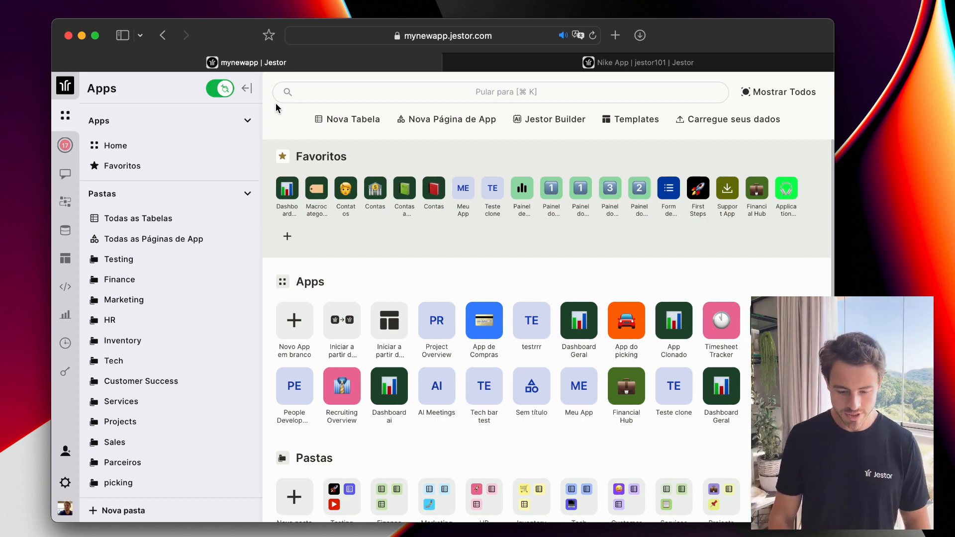
left_click(358, 122)
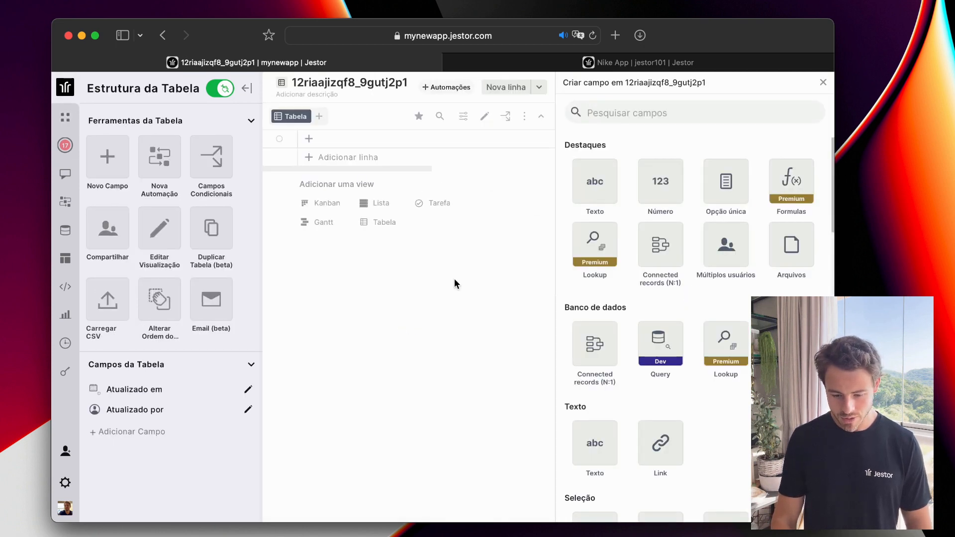
Replace the table's random code name in the header with 'Meus tickets'.
double_click(381, 82)
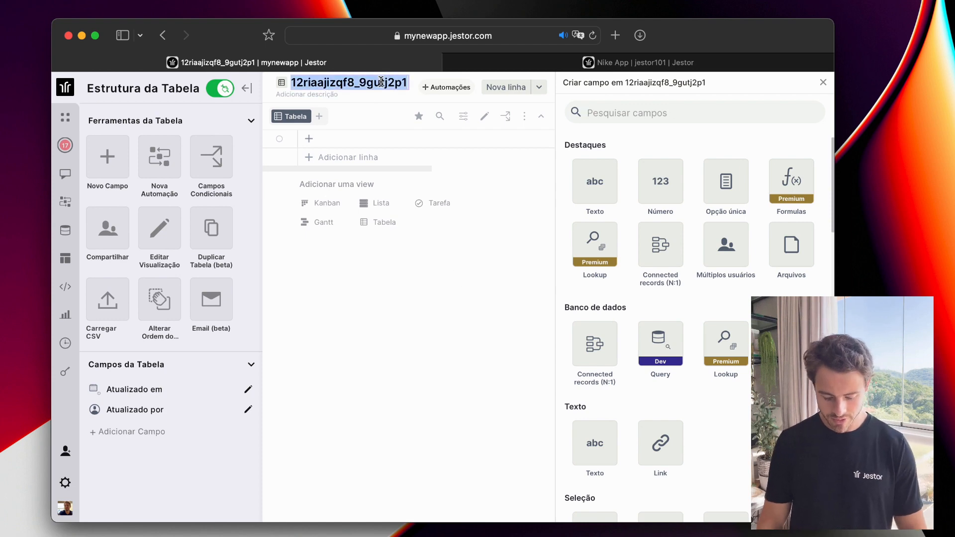
type("M")
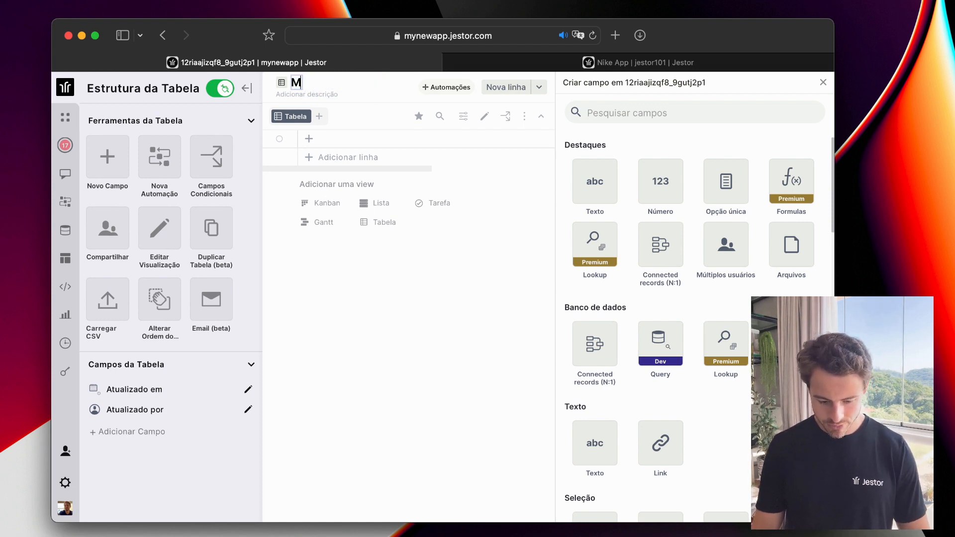
type("eus tickets")
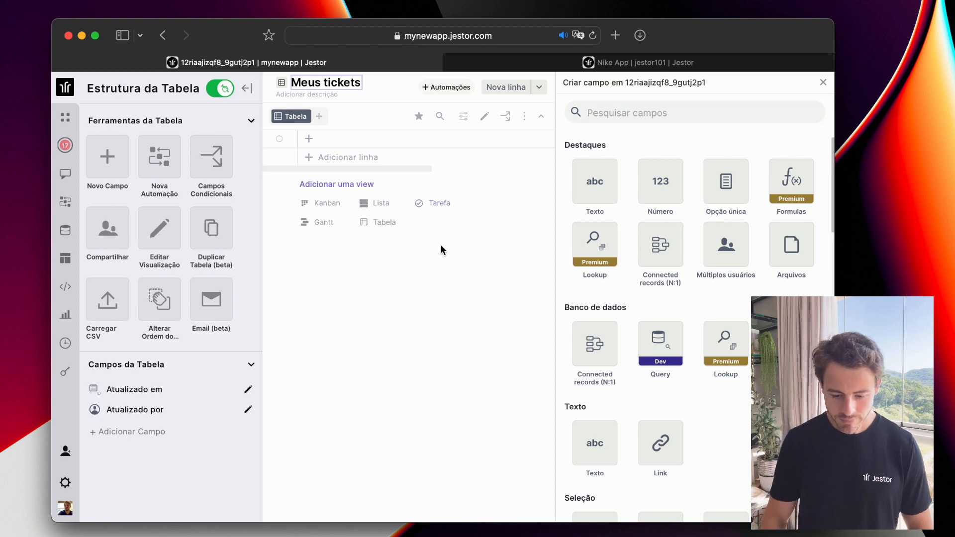
left_click(453, 357)
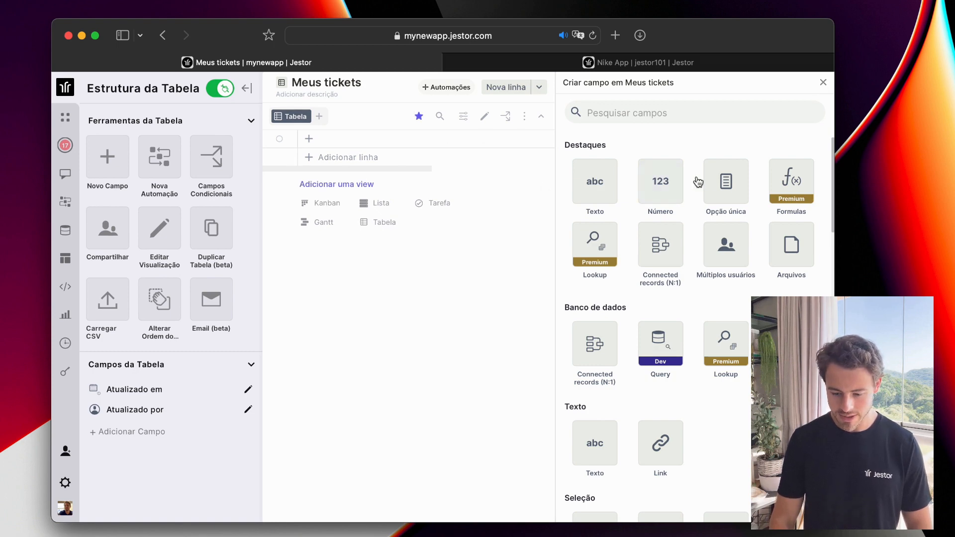
Create a single-choice field 'status' with options novo, em andamento, feito and rejeitado.
left_click(719, 185)
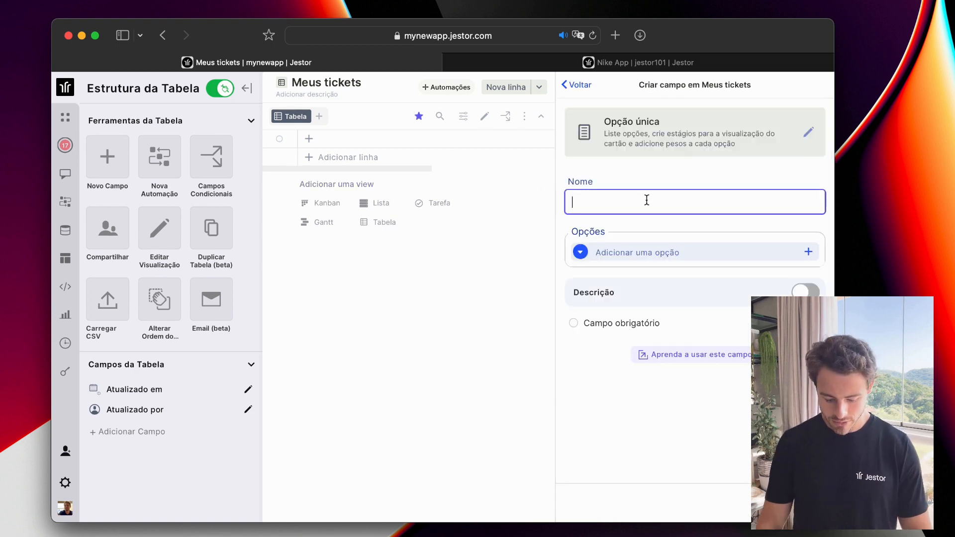
type("status")
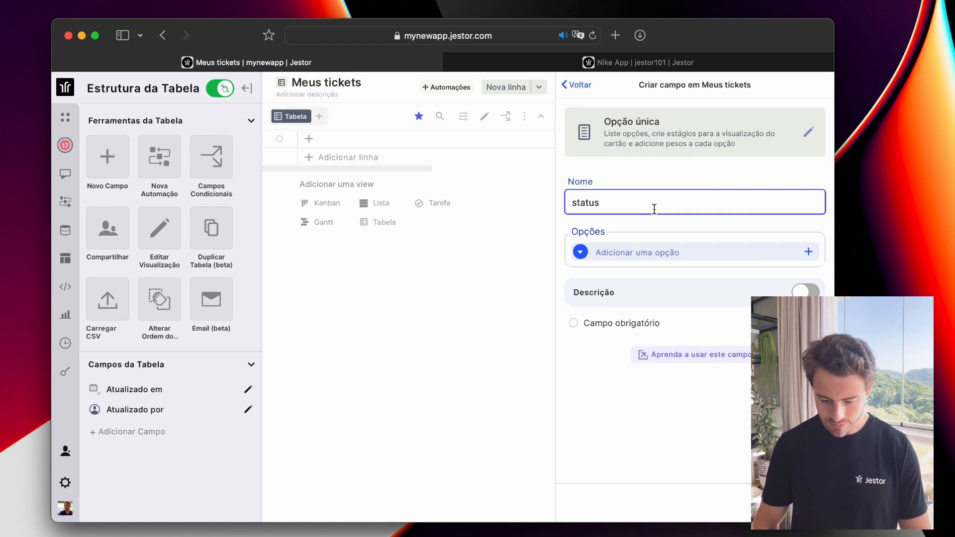
left_click(673, 257)
type("novo")
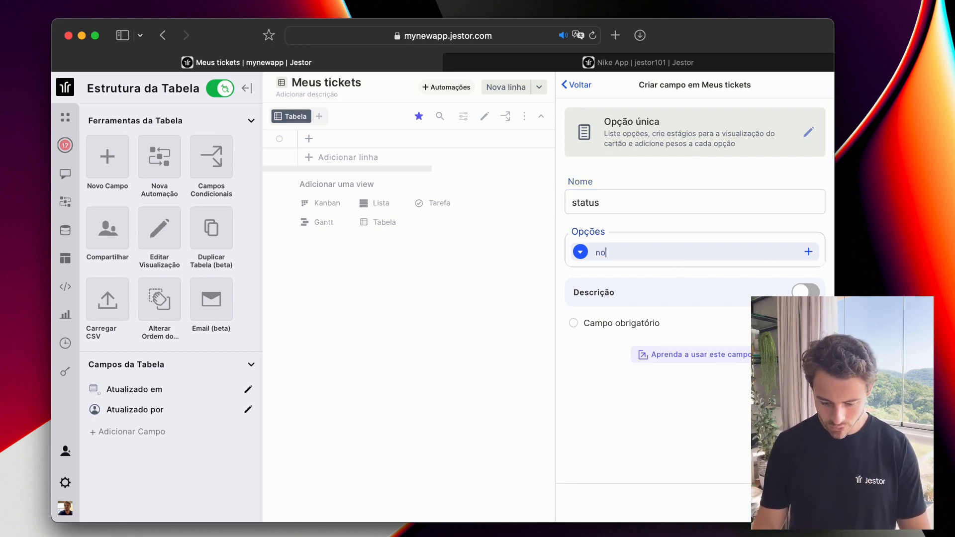
key("Return")
type("em ")
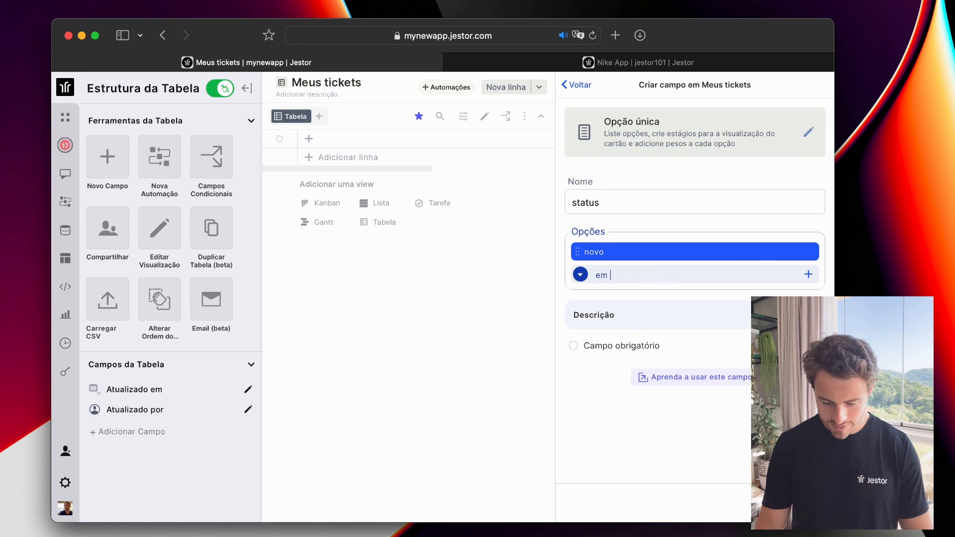
type("andamento")
key("Return")
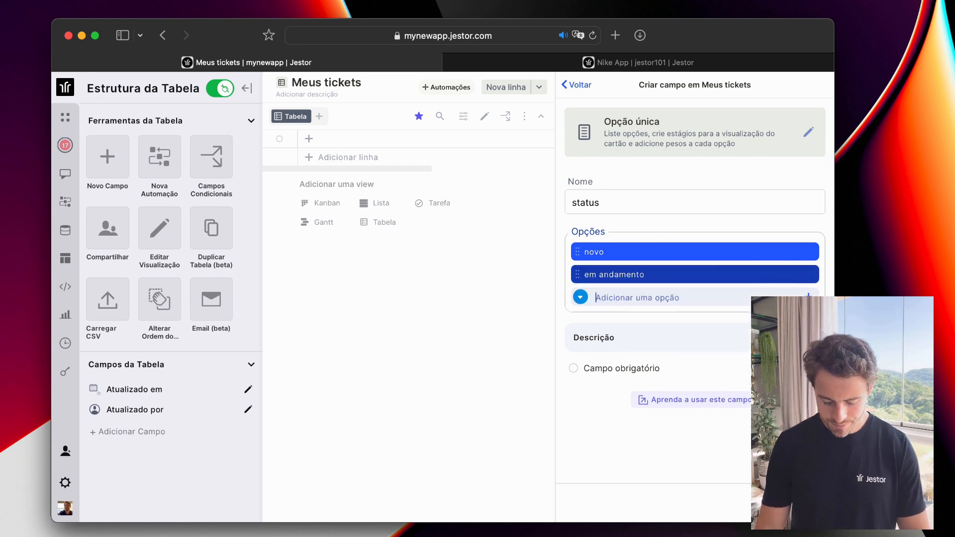
type("feito")
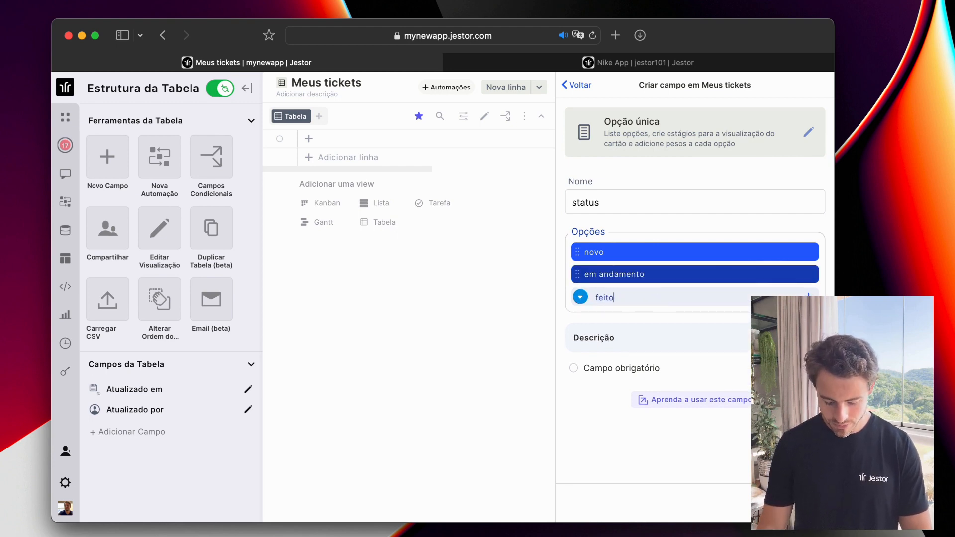
key("Return")
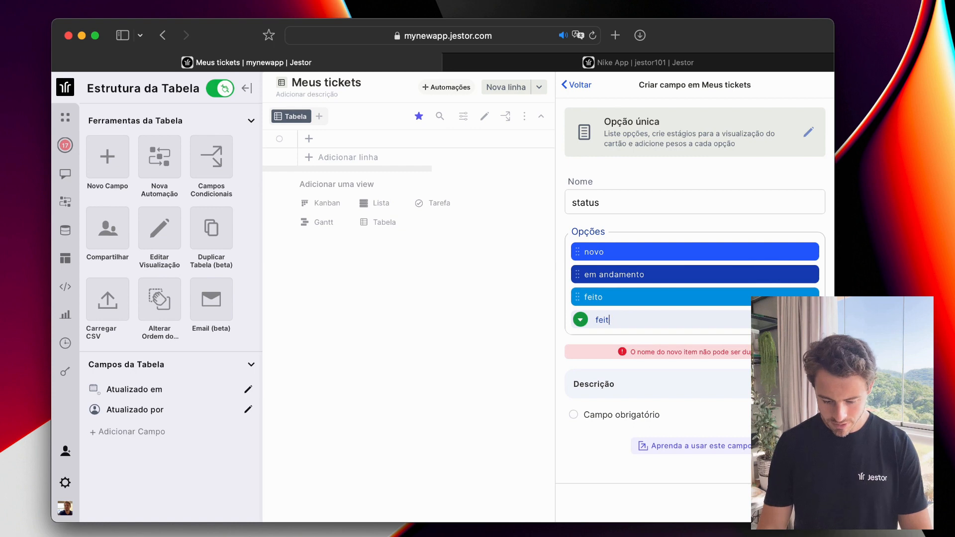
key("BackSpace")
key("BackSpace")
key("BackSpace")
key("BackSpace")
type("rejeitado")
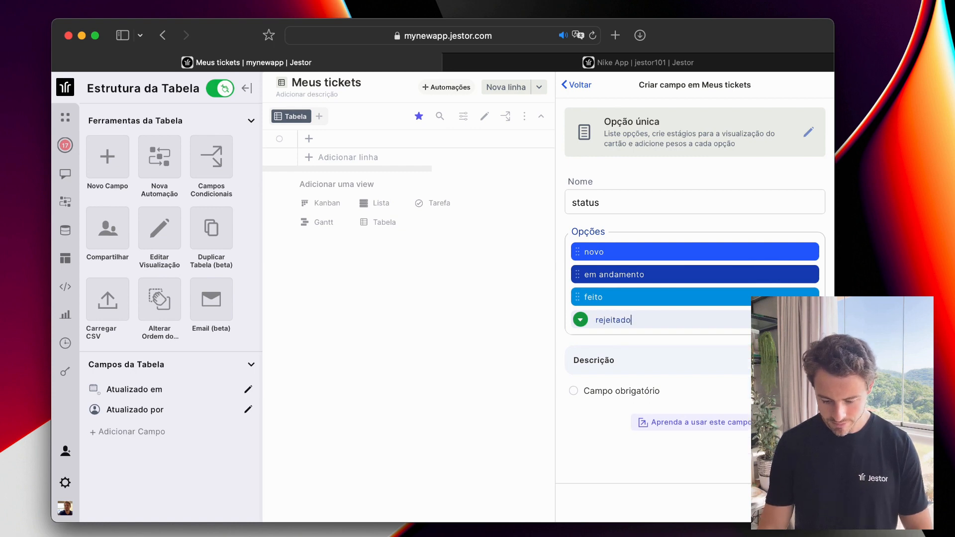
key("Return")
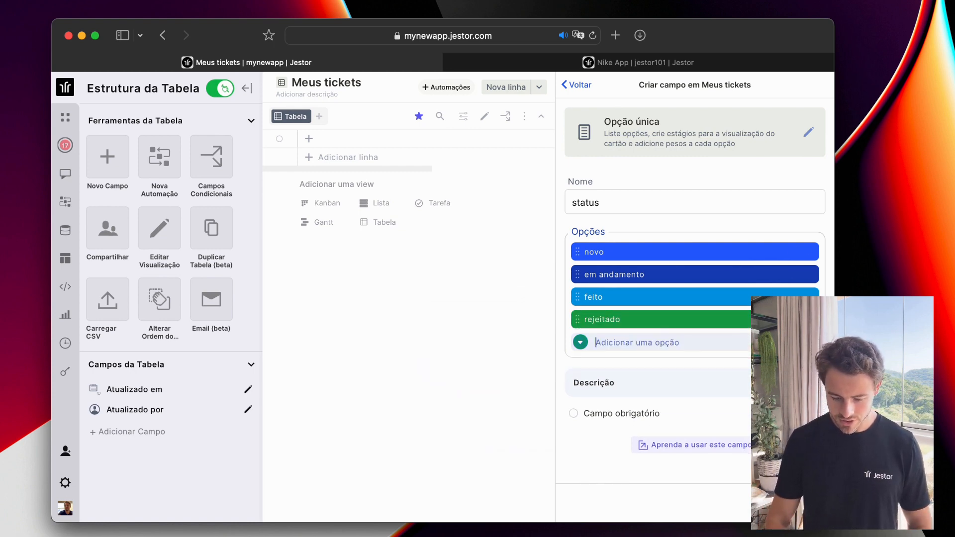
Colour rejeitado red, feito light green and em andamento yellow, then save the field.
left_click(603, 320)
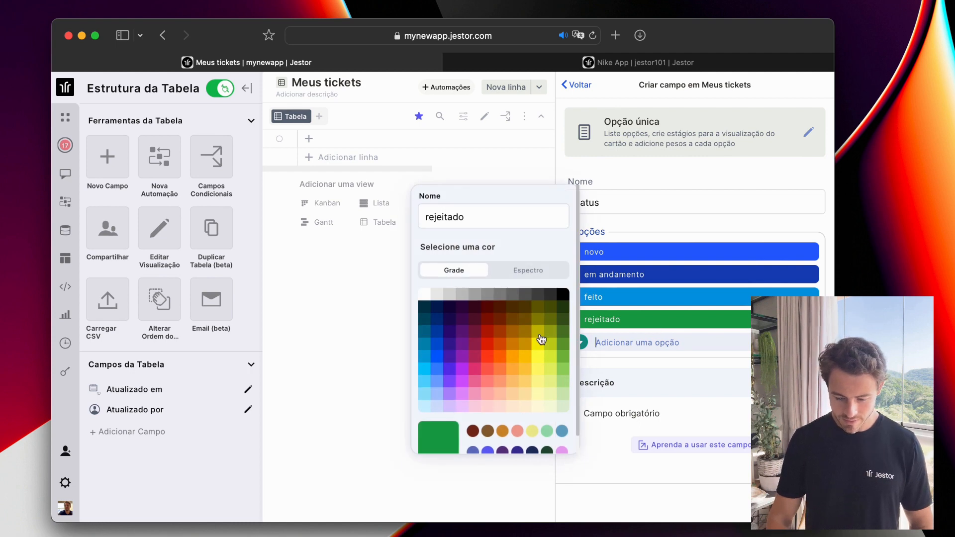
left_click(485, 333)
left_click(722, 305)
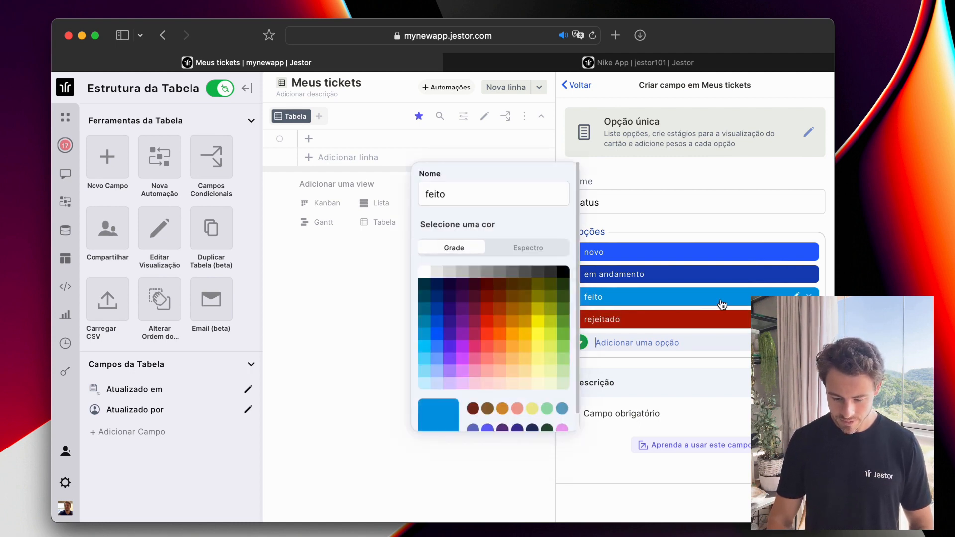
left_click(562, 296)
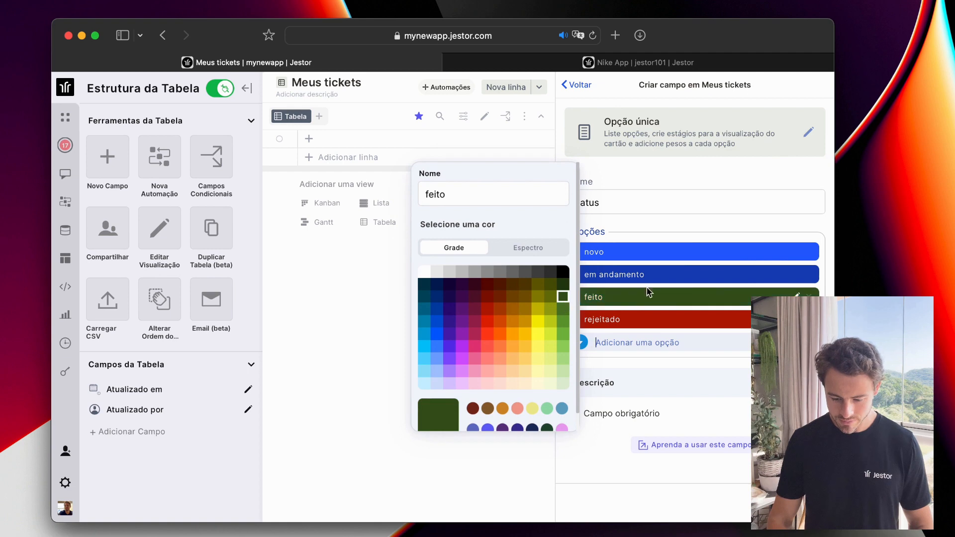
left_click(563, 334)
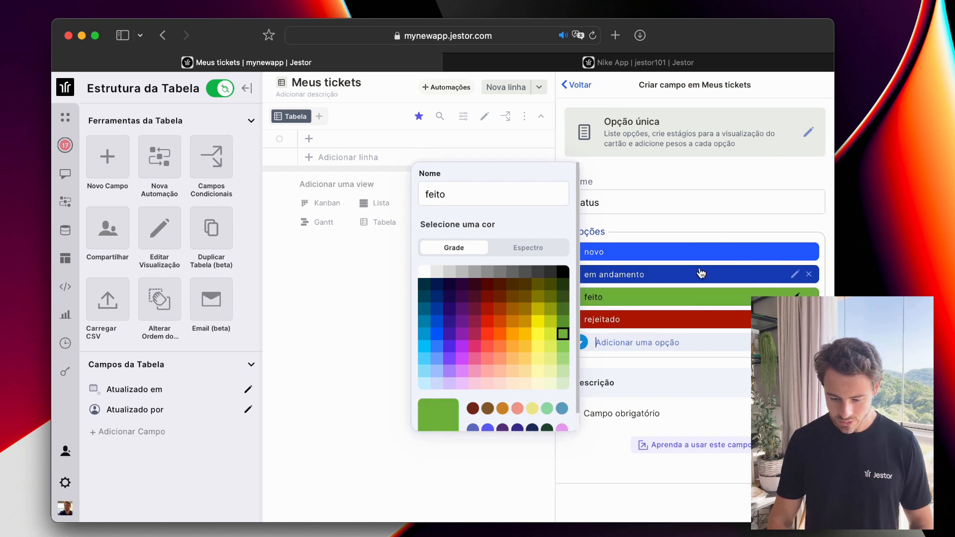
left_click(756, 276)
left_click(538, 300)
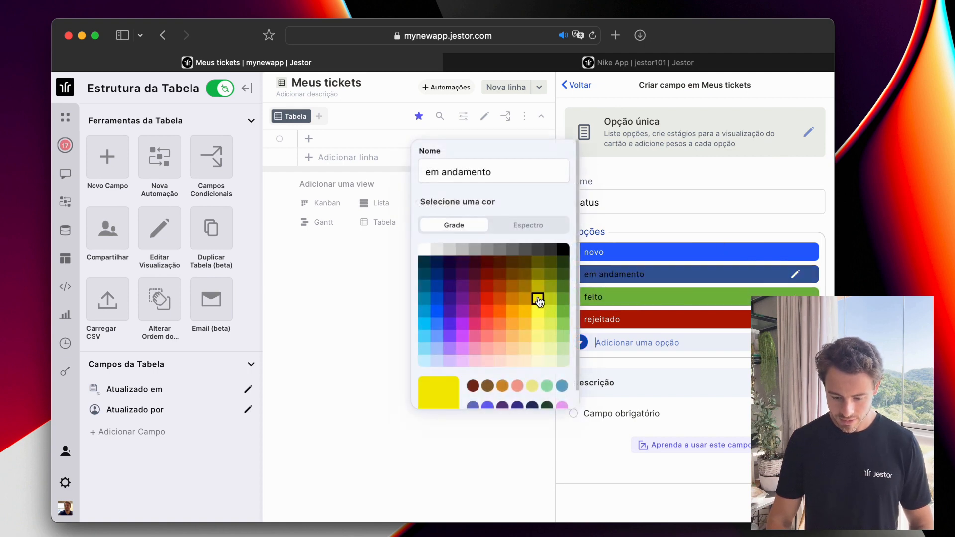
left_click(675, 226)
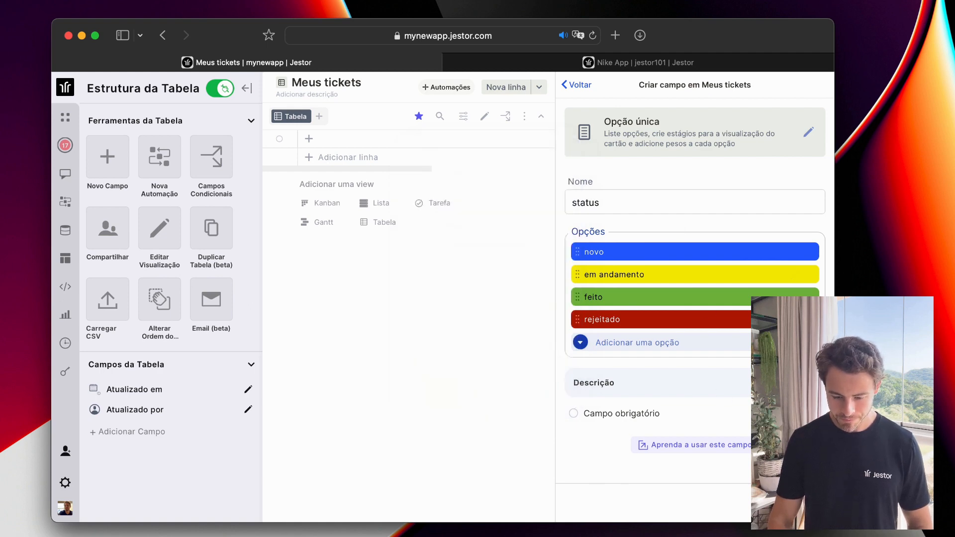
left_click(795, 503)
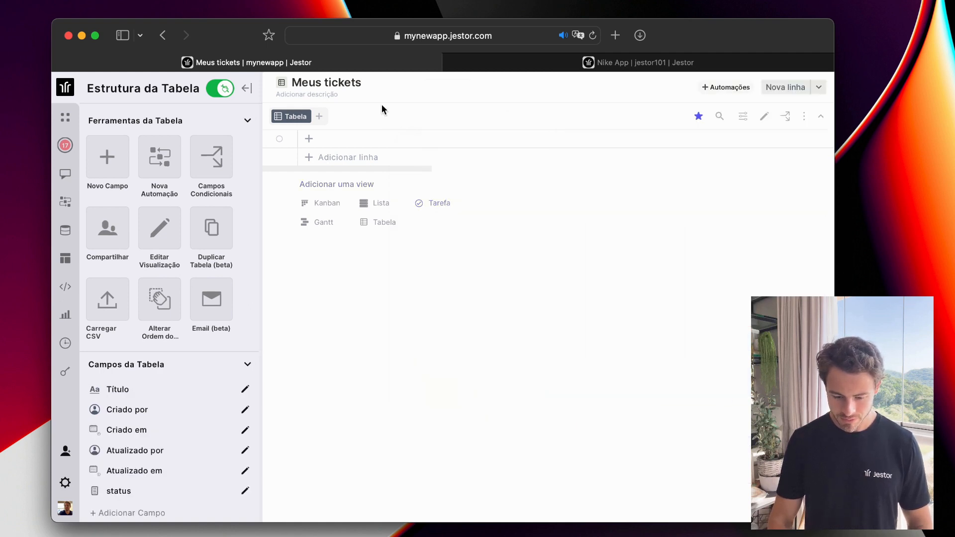
Set the Tabela view's fields to Título, status and Criado por, leaving sort unset, and save.
left_click(765, 116)
left_click(698, 213)
left_click(681, 227)
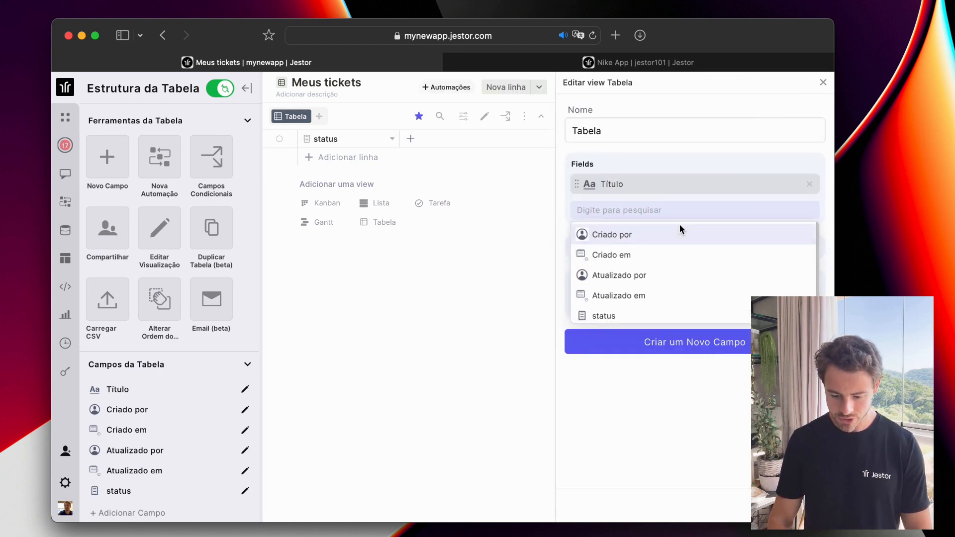
left_click(650, 316)
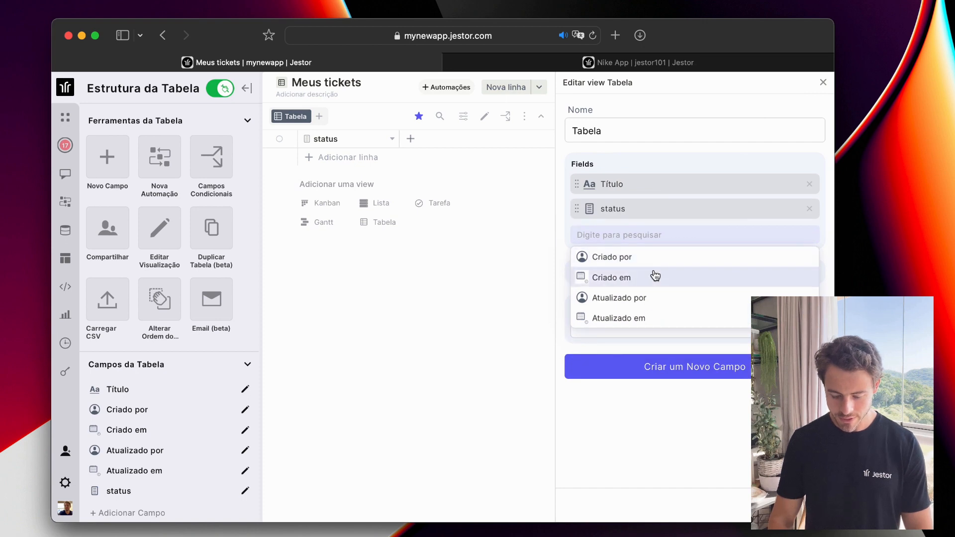
left_click(655, 265)
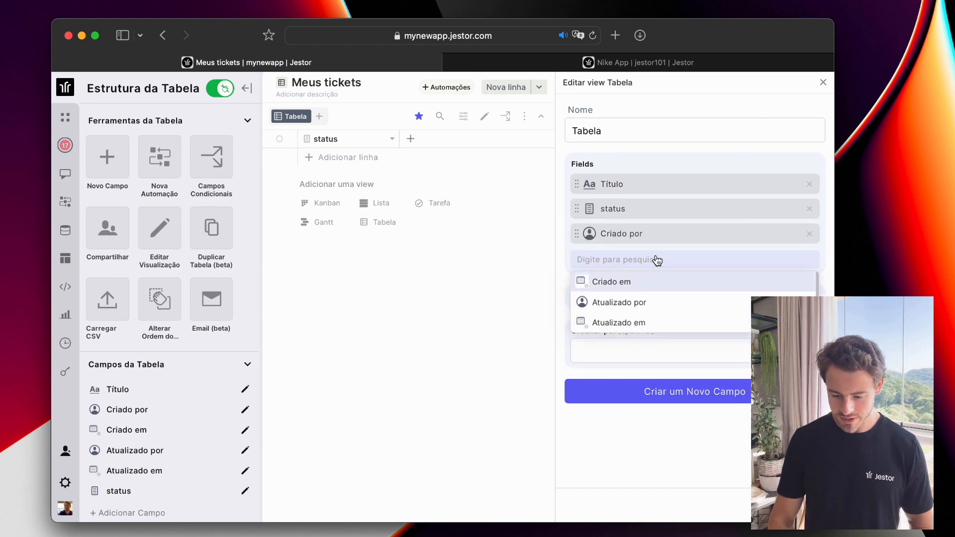
left_click(746, 154)
left_click(718, 352)
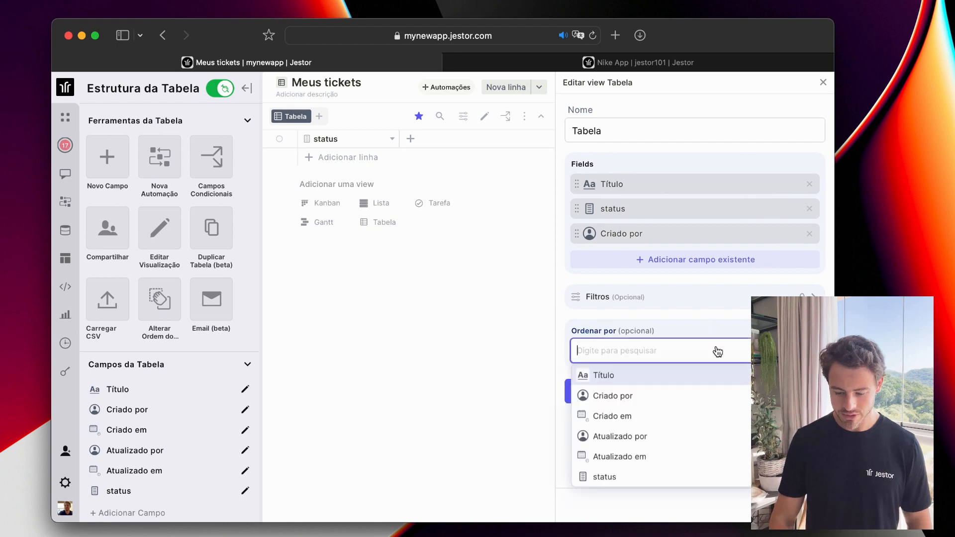
left_click(713, 326)
left_click(791, 505)
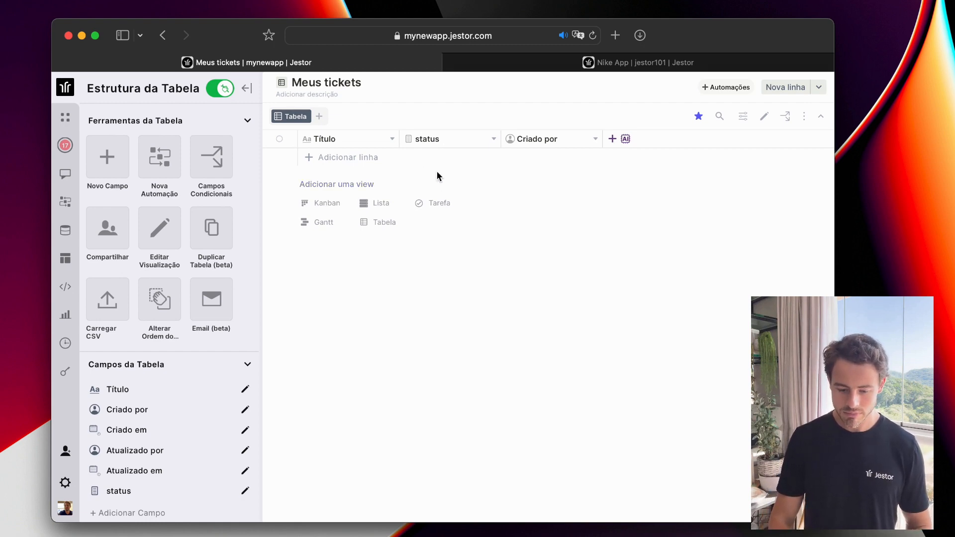
left_click(321, 119)
Create a kanban view named 'status' grouped by status, with Título and Criado em on cards.
left_click(374, 157)
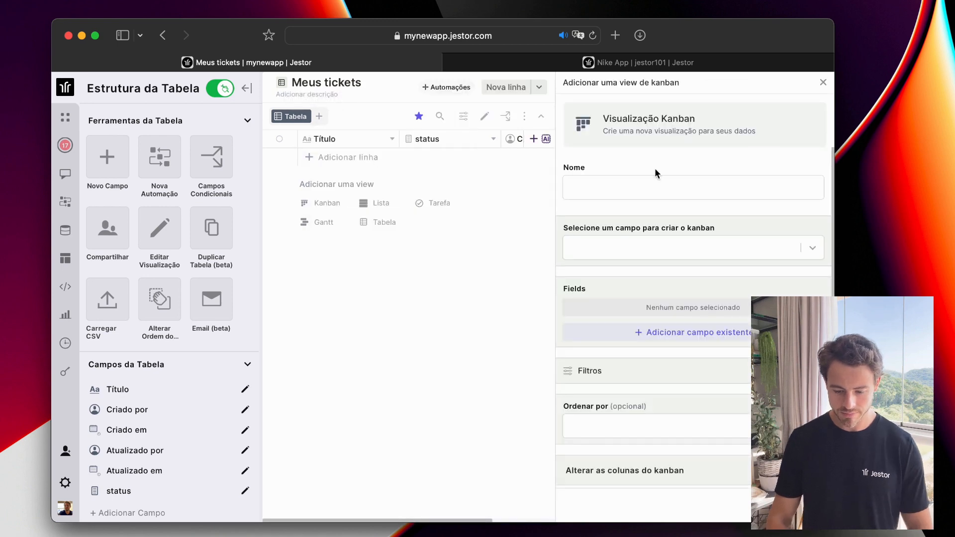
left_click(631, 193)
type("status")
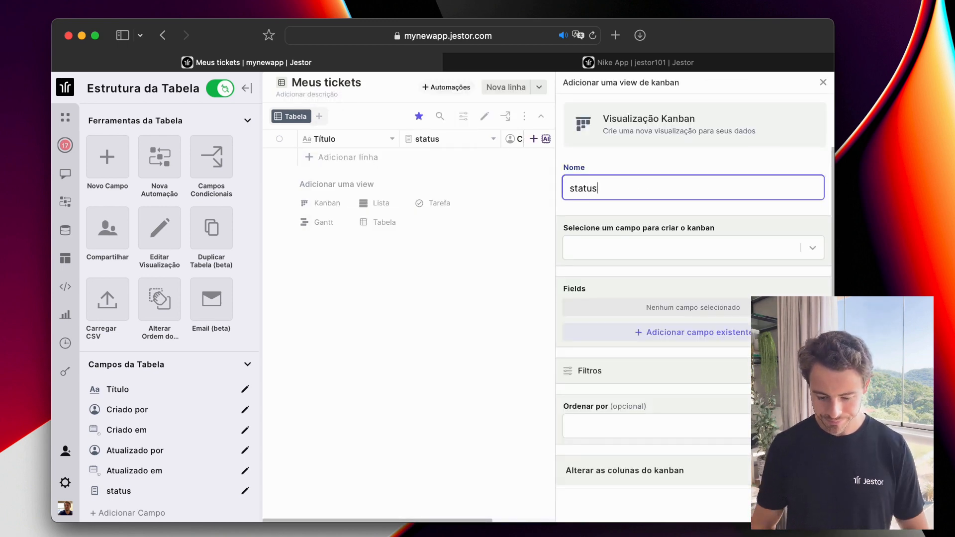
left_click(670, 251)
left_click(661, 276)
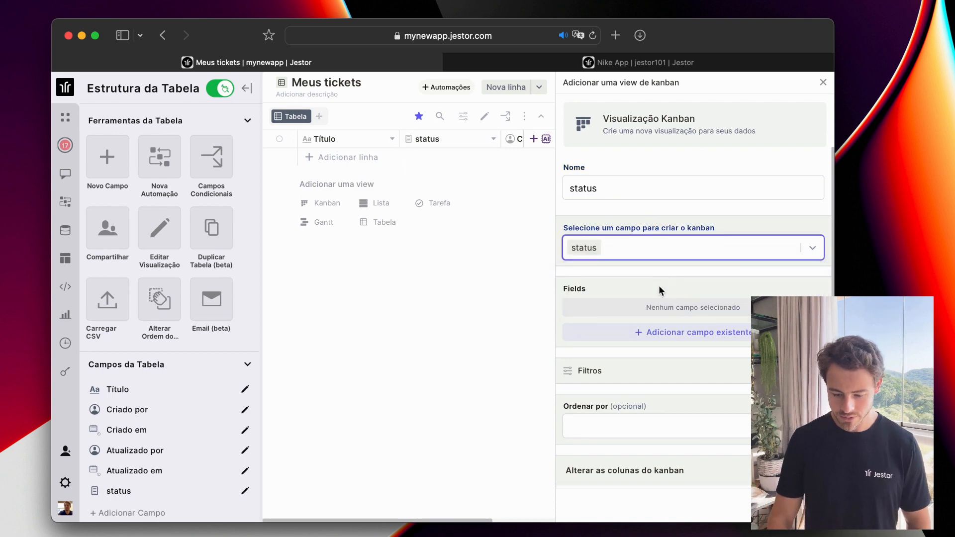
left_click(660, 333)
left_click(626, 354)
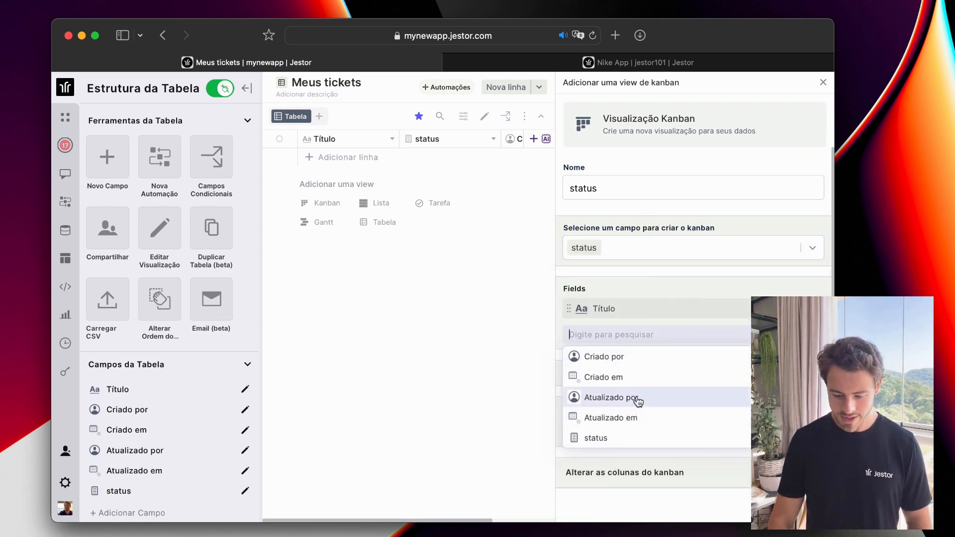
left_click(640, 382)
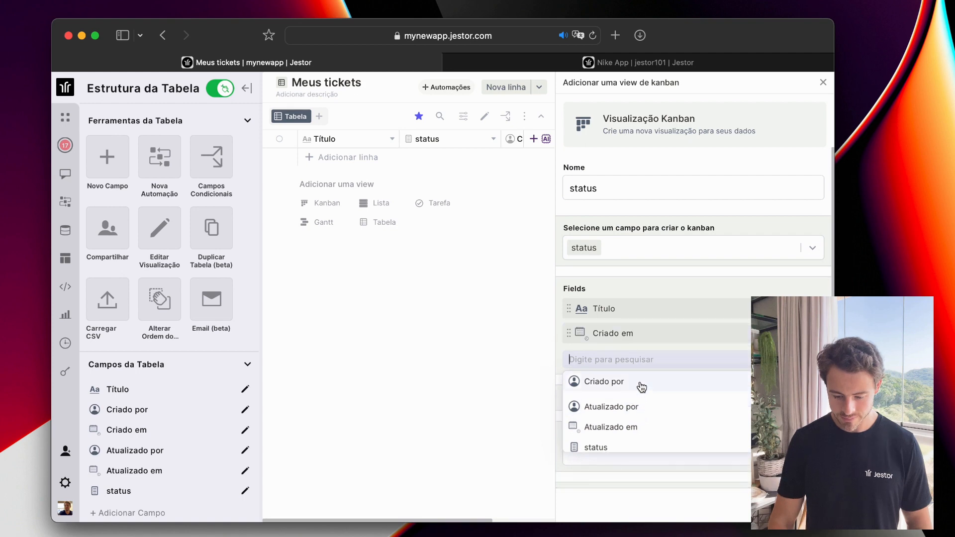
left_click(649, 289)
scroll(695, 366, "down", 4)
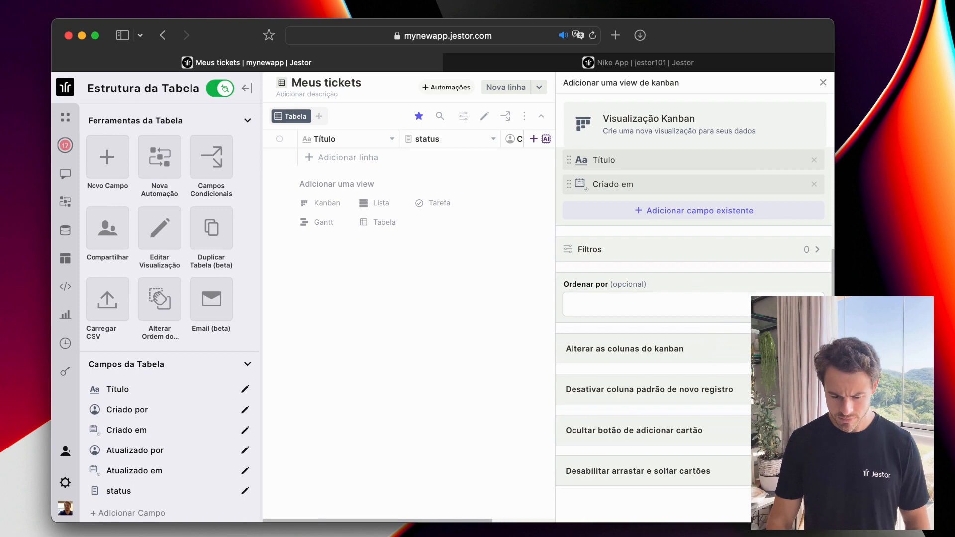
left_click(795, 505)
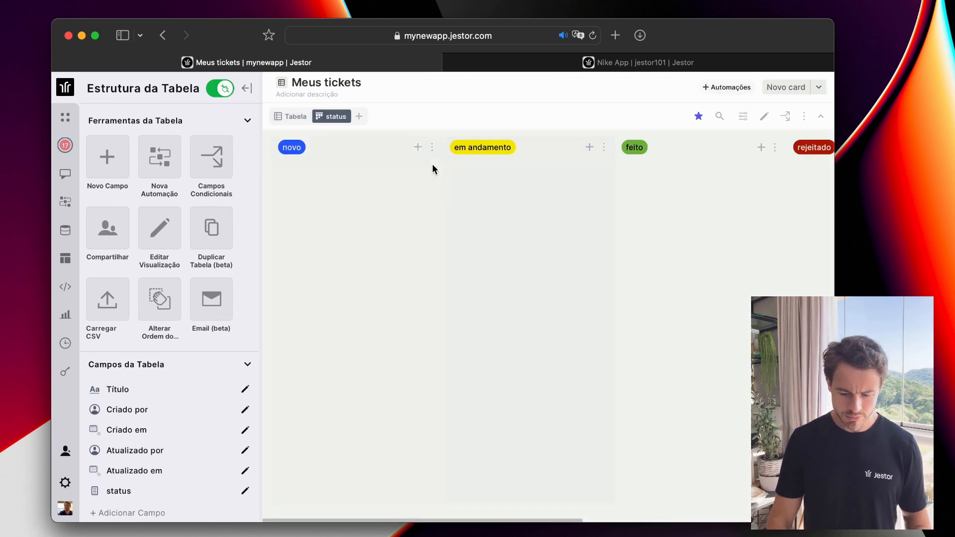
Add a ticket titled 'novo ticket' to the novo column.
left_click(418, 148)
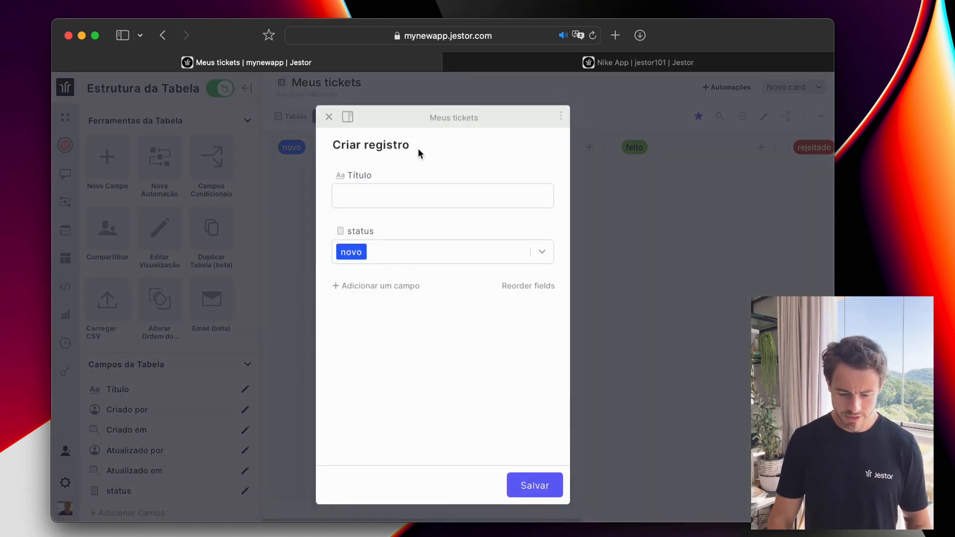
left_click(414, 197)
type("n")
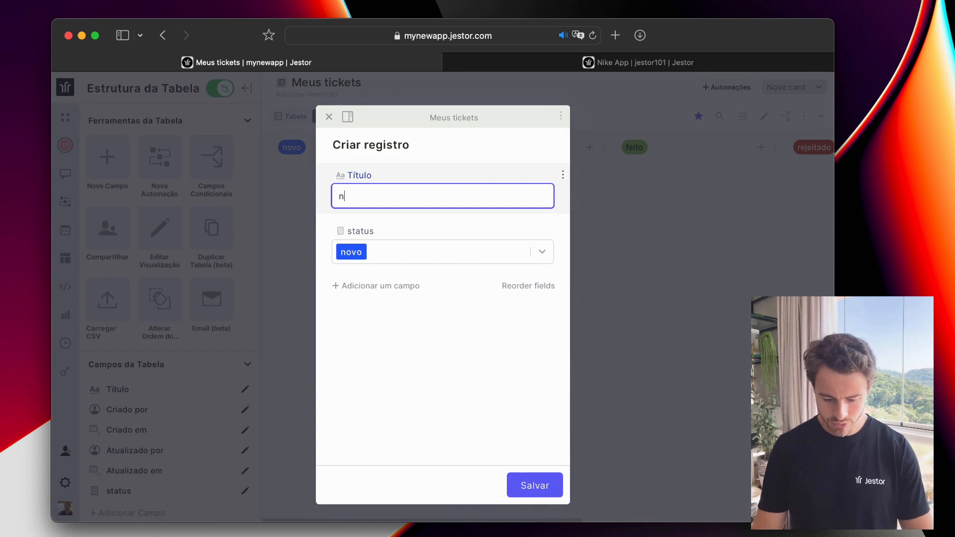
type("ovo ticket")
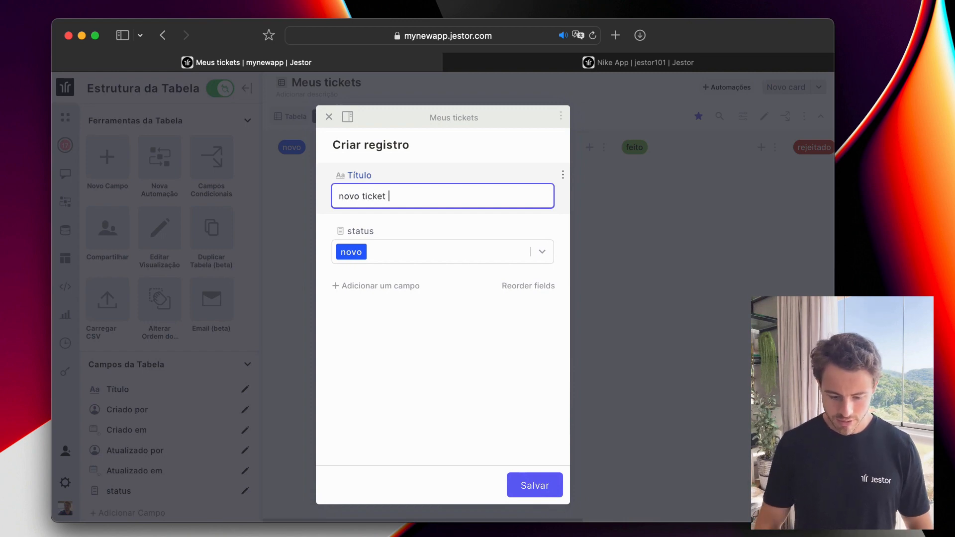
left_click(539, 492)
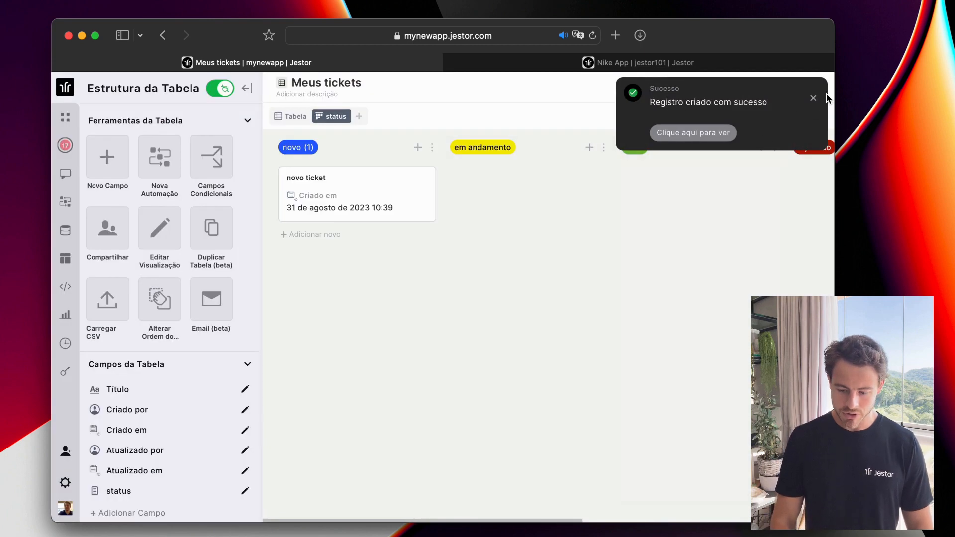
Review the ticket's Histórico and Dados, then drag its card to em andamento and back to novo.
left_click(695, 135)
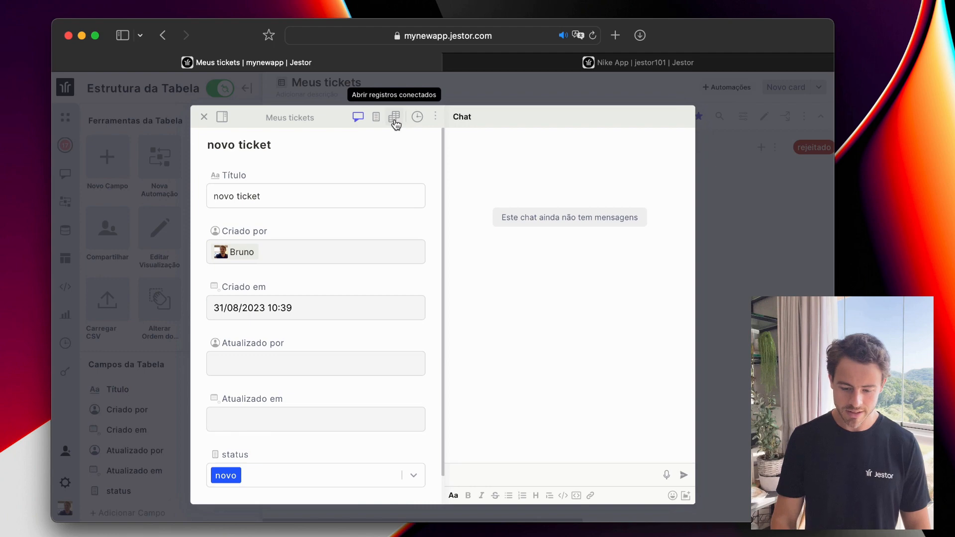
left_click(418, 117)
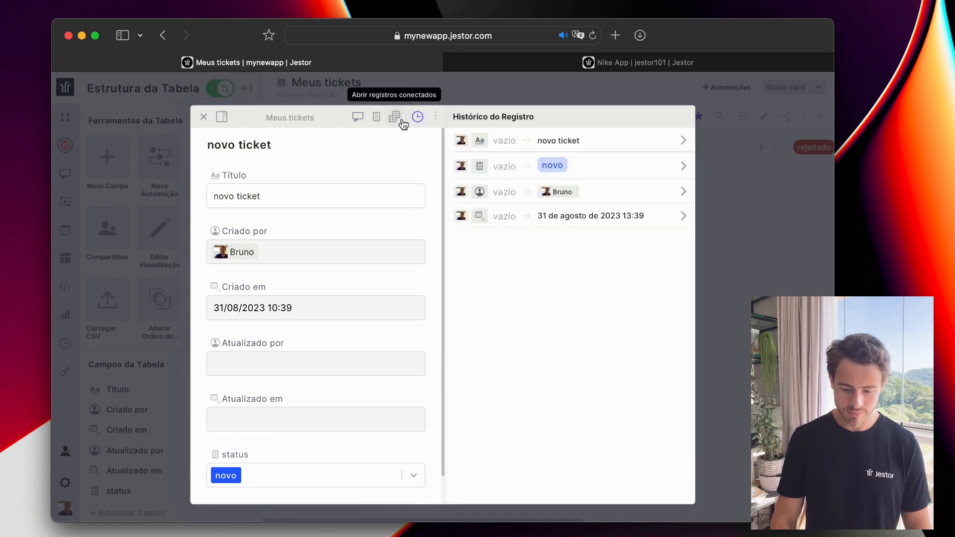
left_click(375, 122)
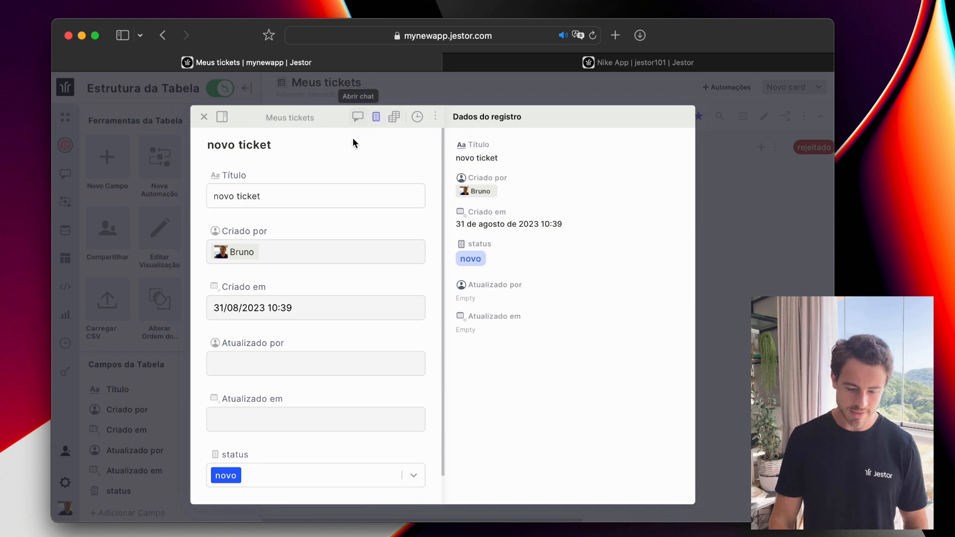
left_click(203, 117)
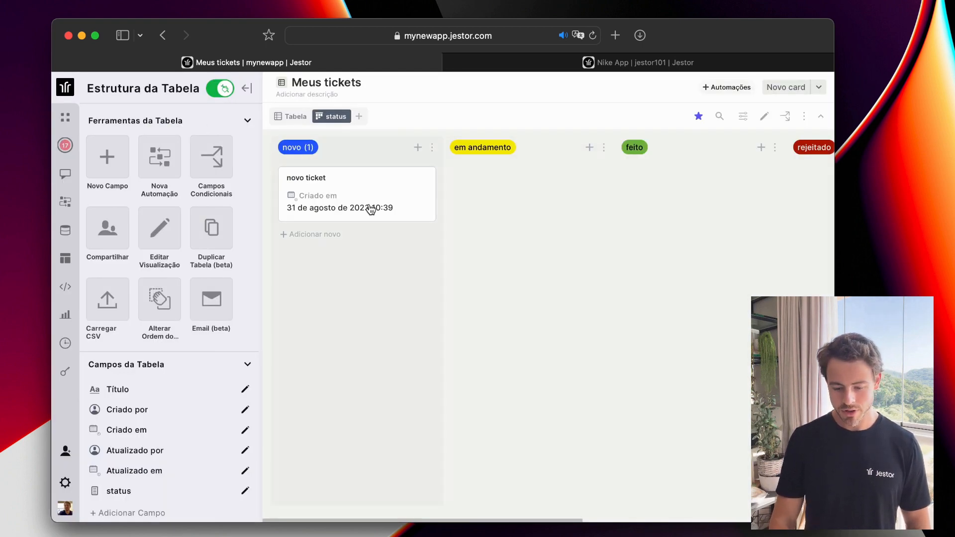
left_click_drag(351, 203, 624, 180)
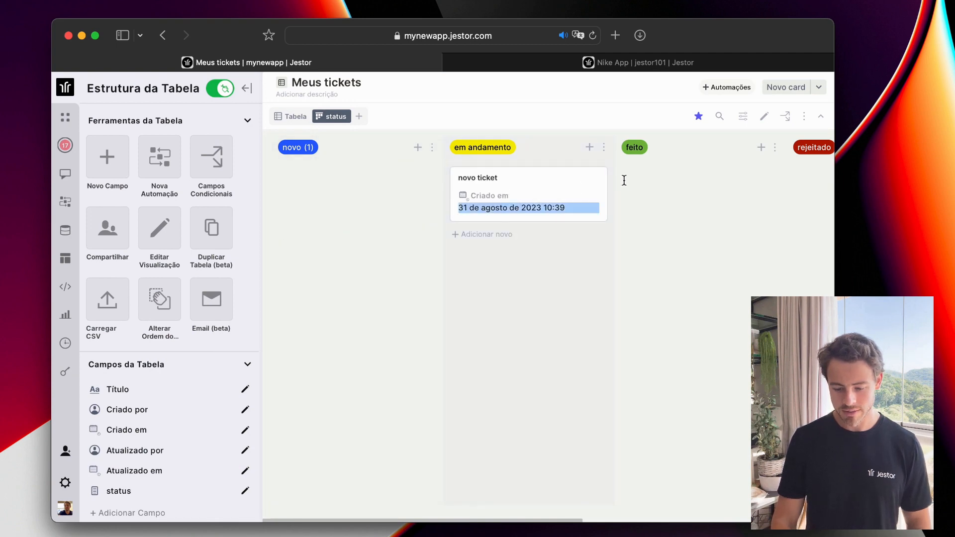
left_click_drag(533, 179, 354, 186)
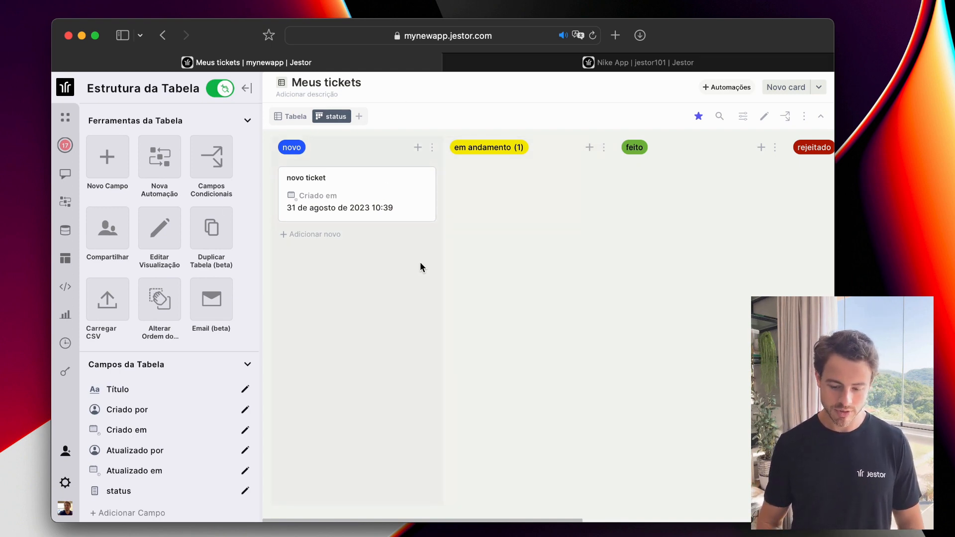
Enable table e-mail with address prefix 'tickets' and sender name 'Minha Empresa'.
left_click(221, 301)
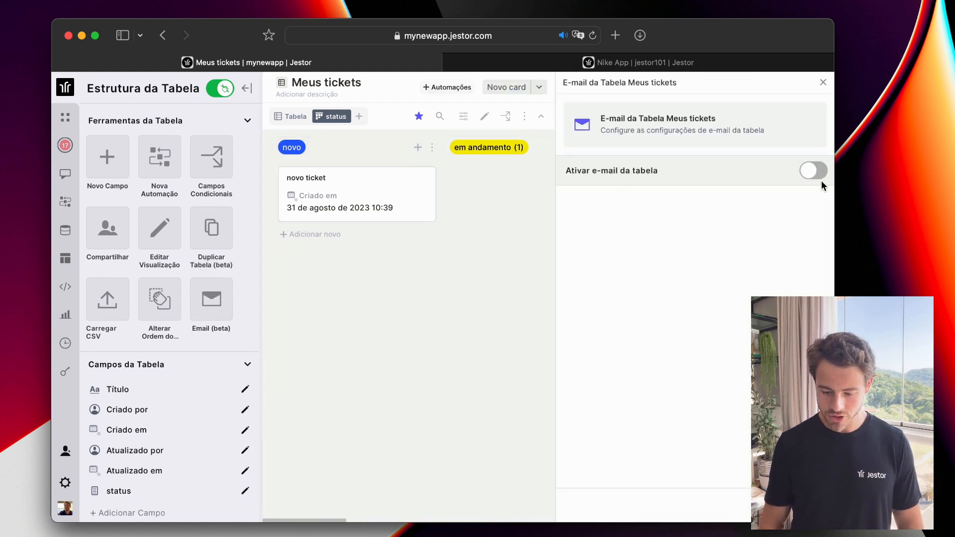
left_click(819, 176)
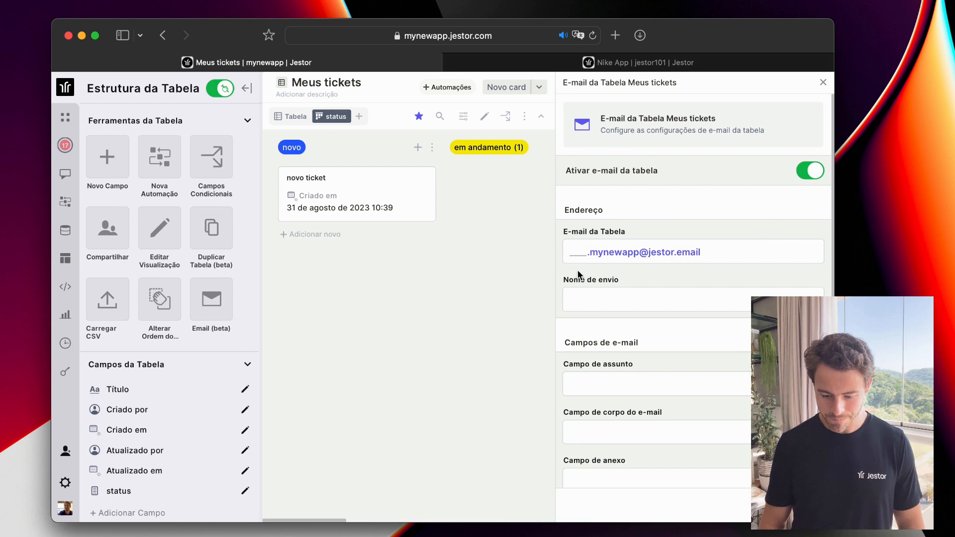
left_click(588, 253)
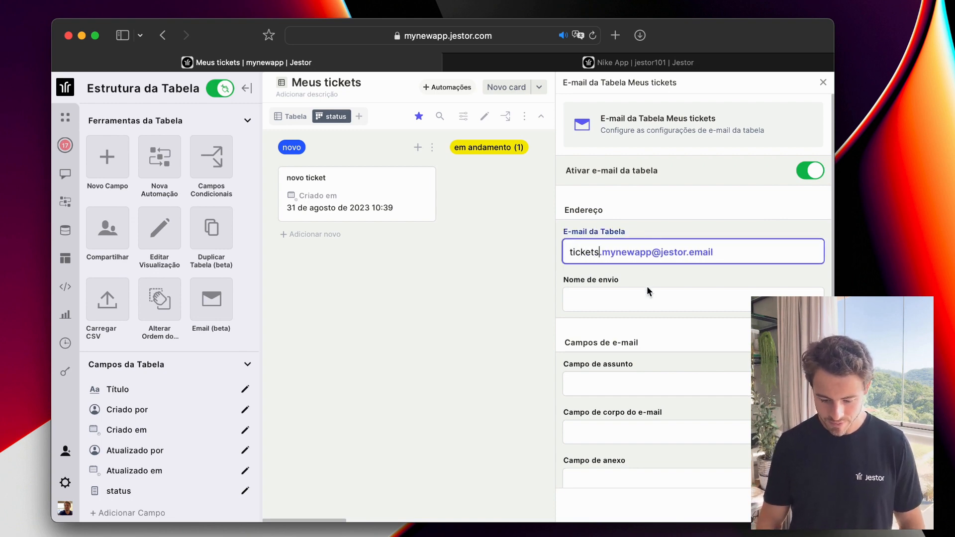
left_click(647, 299)
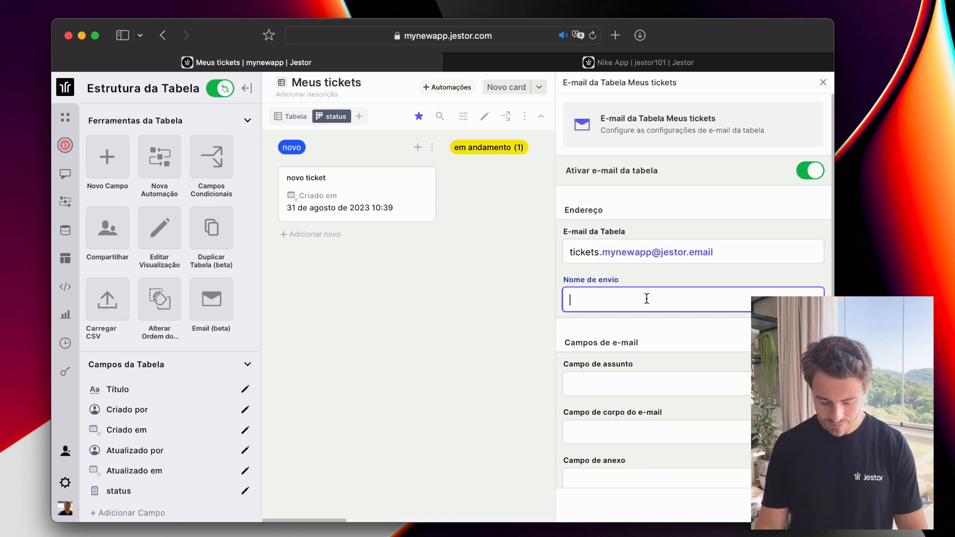
type("Minha E")
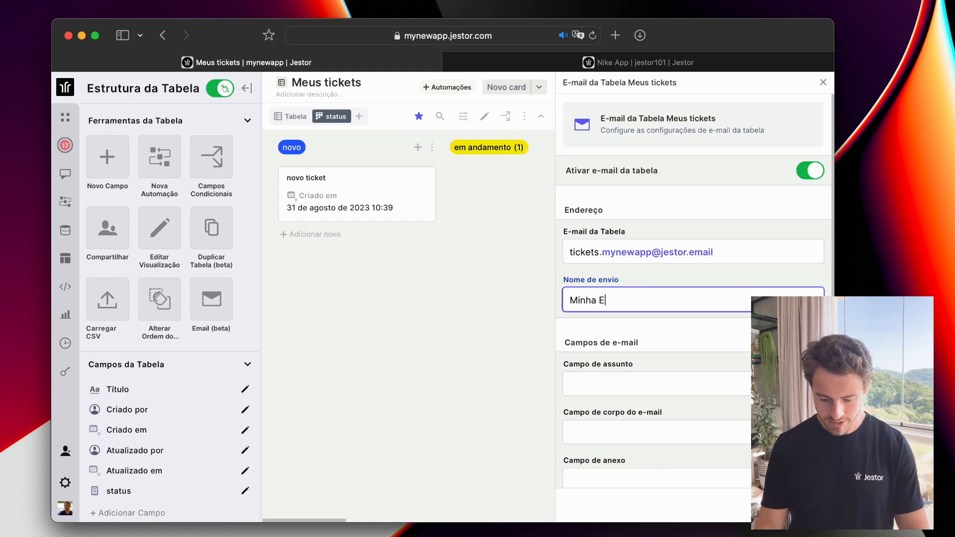
type("mpresa")
Map Título as the e-mail subject field.
scroll(679, 354, "down", 3)
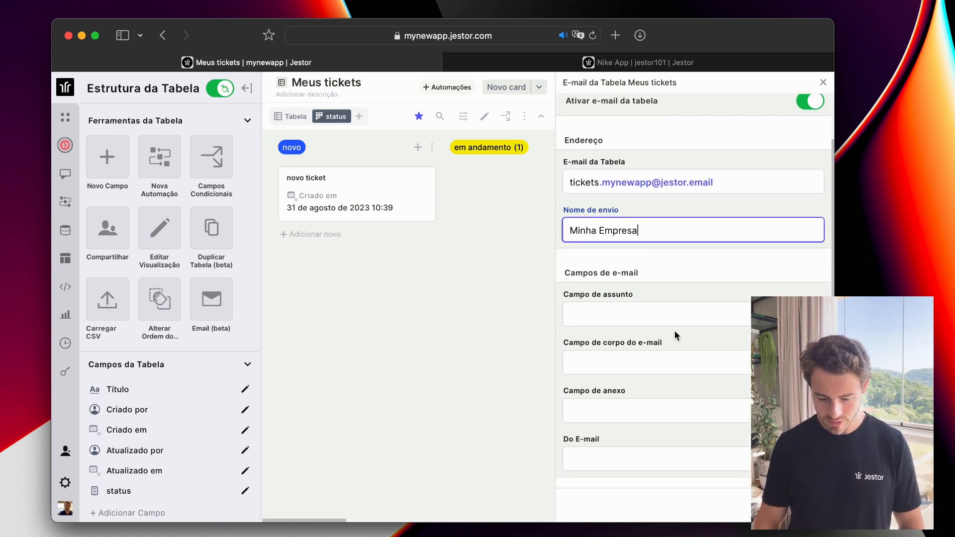
scroll(618, 329, "down", 2)
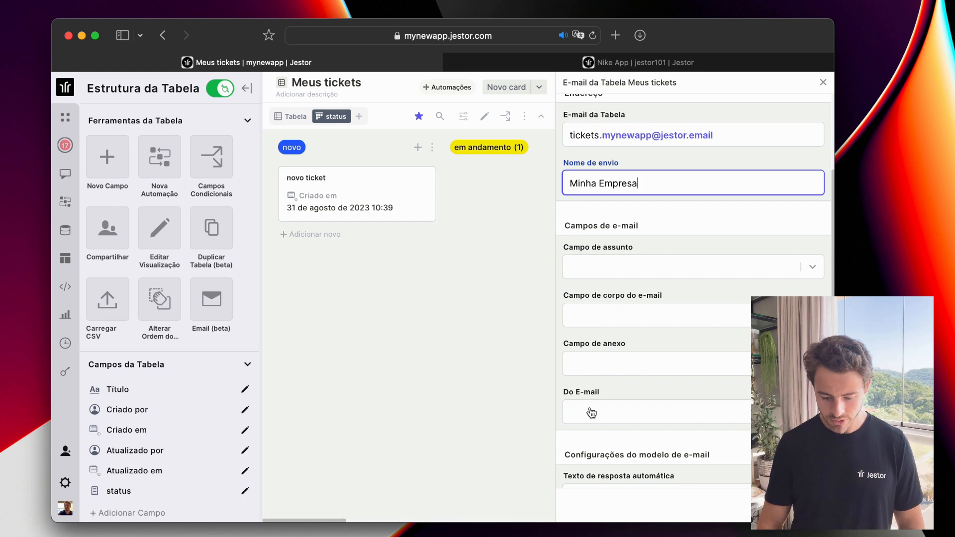
scroll(591, 413, "down", 2)
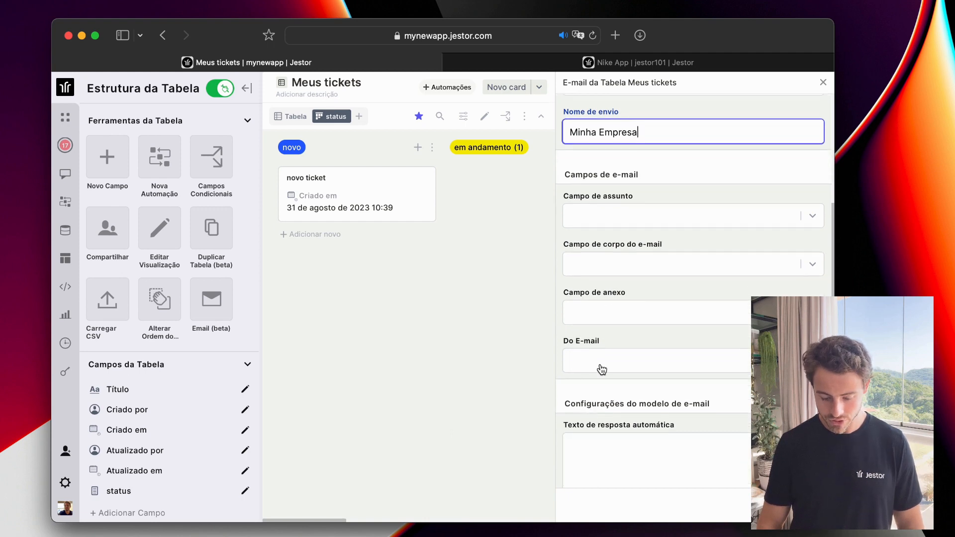
scroll(602, 369, "down", 2)
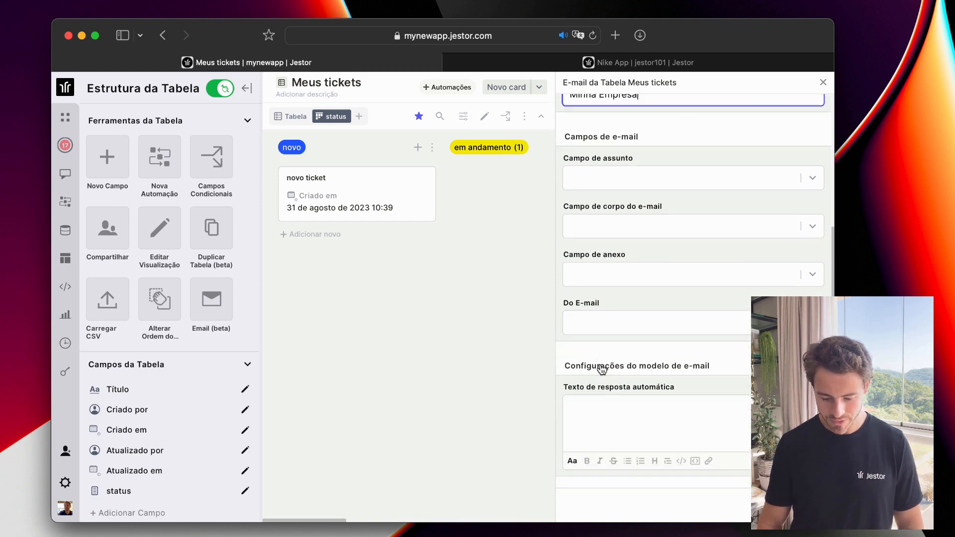
scroll(612, 413, "up", 5)
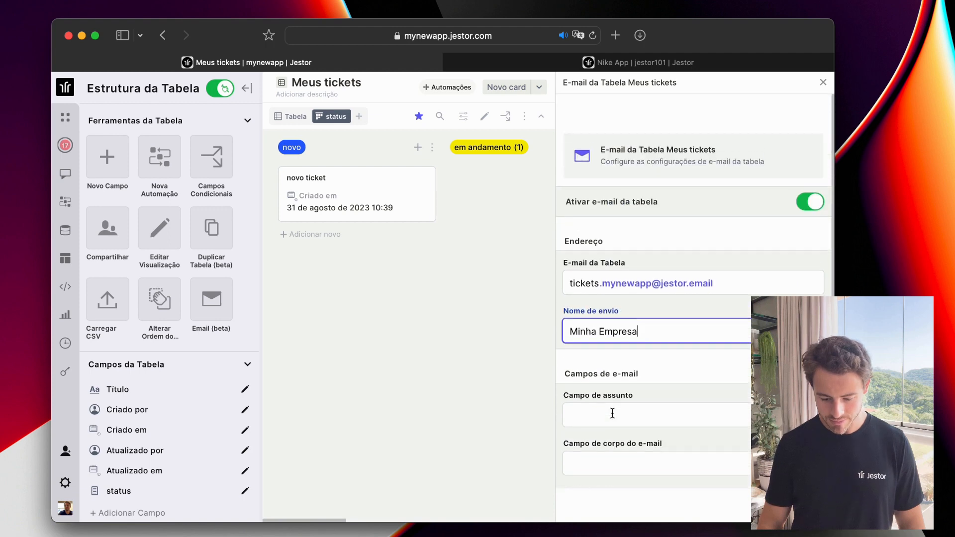
left_click(494, 240)
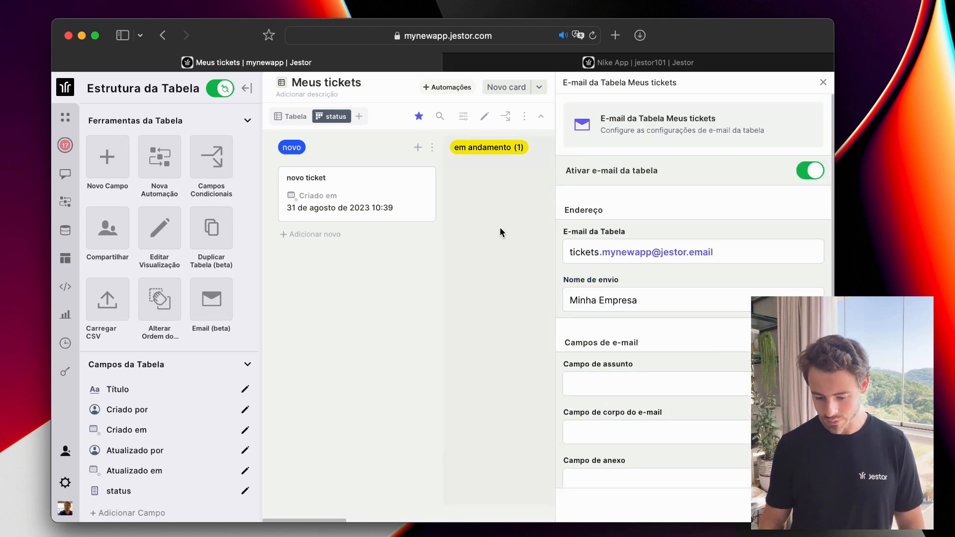
scroll(601, 264, "down", 4)
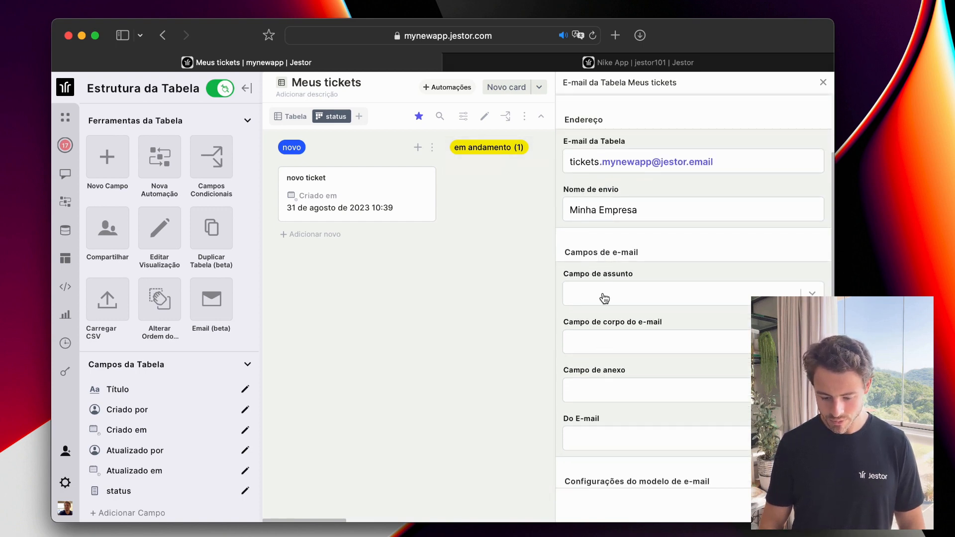
left_click(634, 284)
left_click(619, 318)
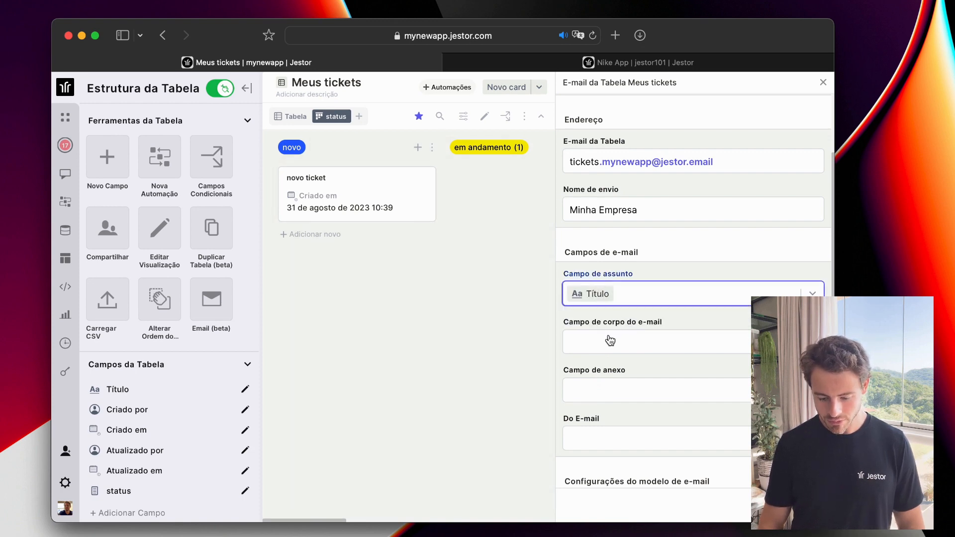
scroll(610, 340, "down", 3)
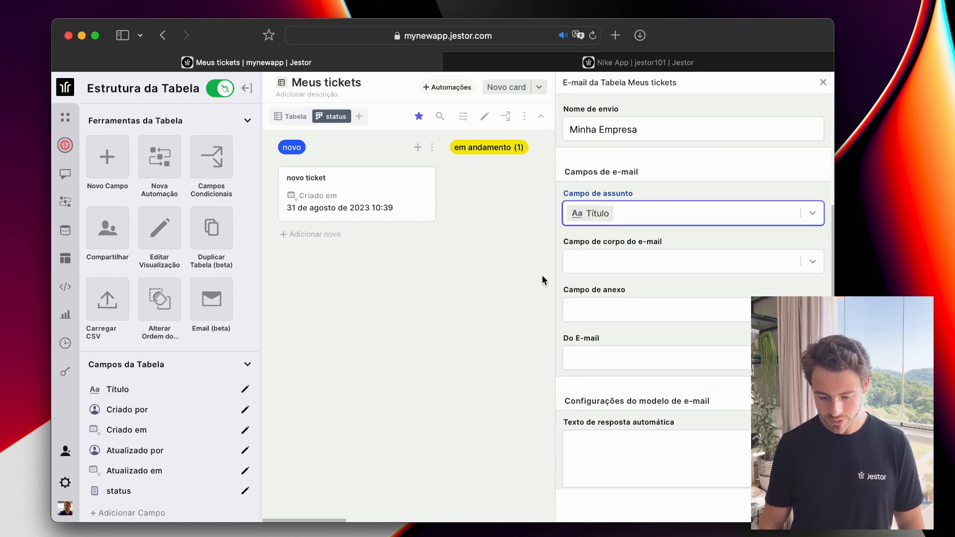
Add a file attachments field named 'anexo'.
left_click(536, 236)
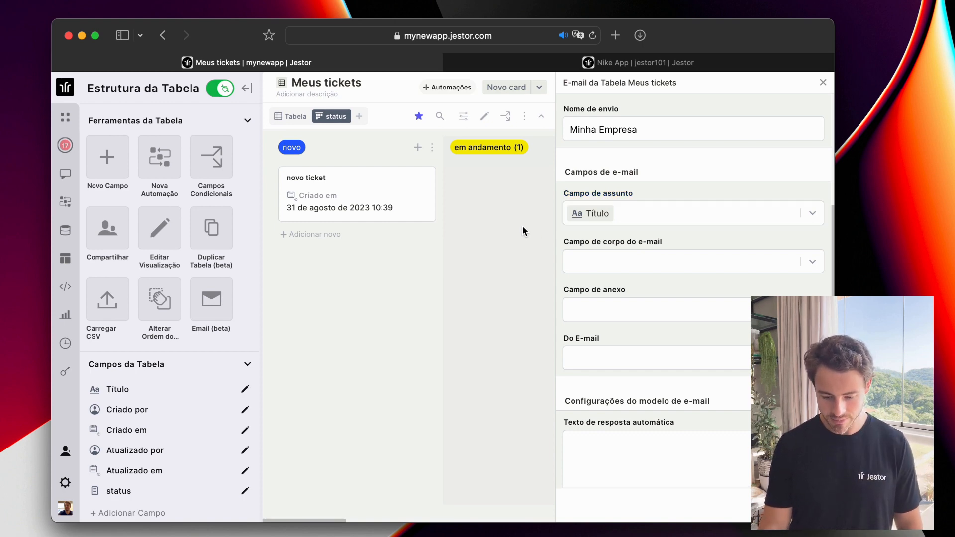
key("f")
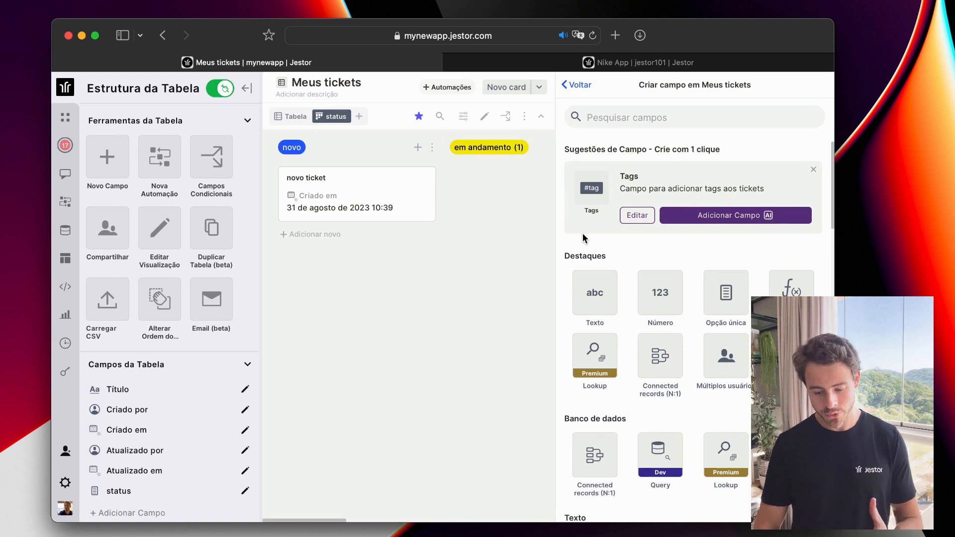
scroll(718, 278, "down", 1)
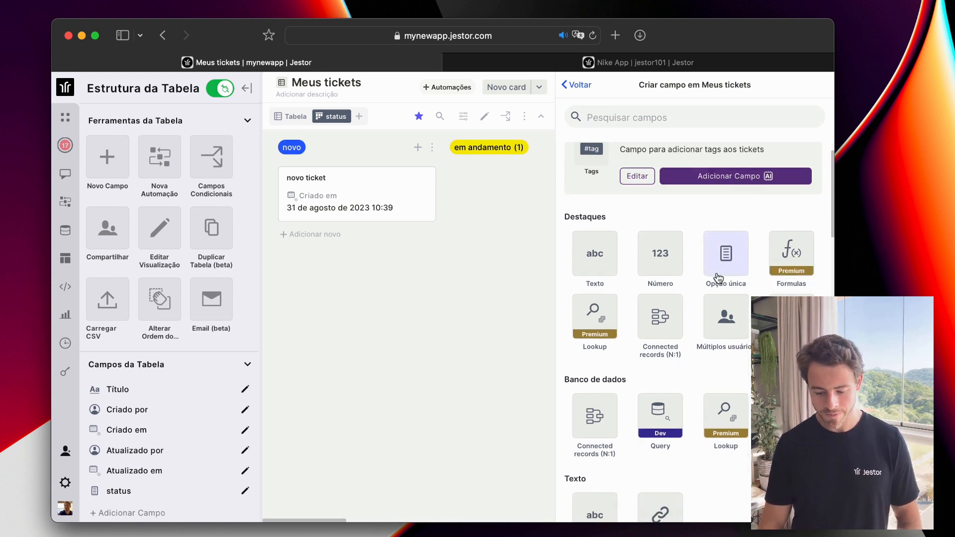
left_click(791, 315)
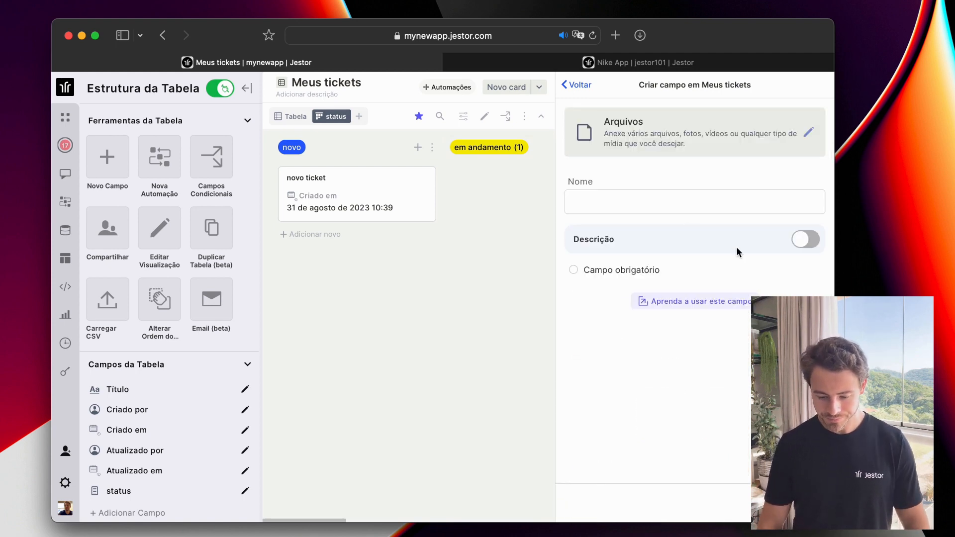
left_click(682, 209)
type("ane")
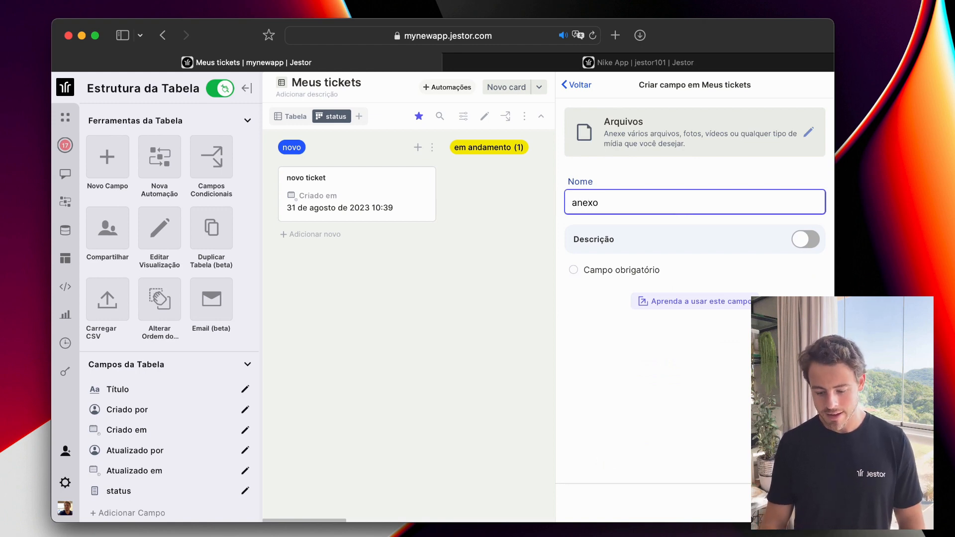
type("xo")
key("Return")
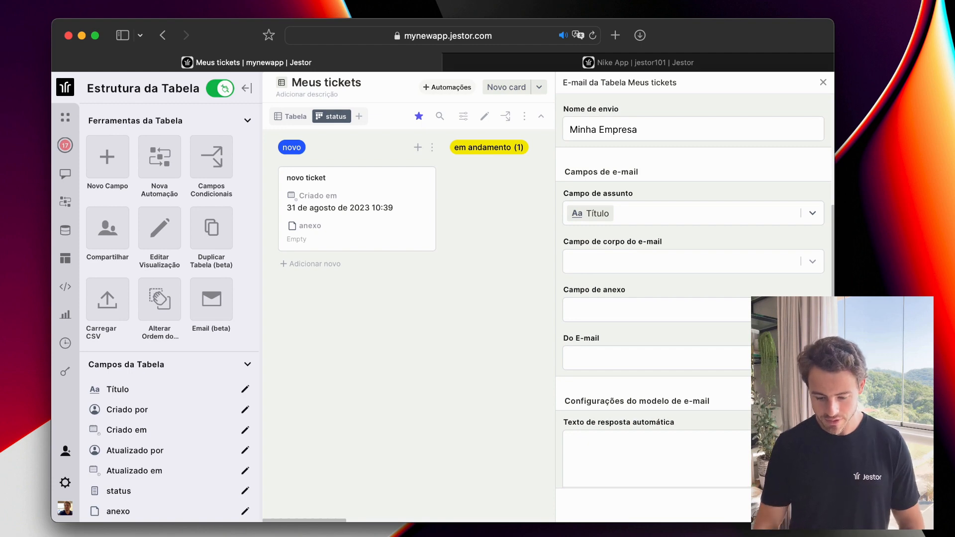
Add a rich-text field named 'corpo'.
left_click(812, 310)
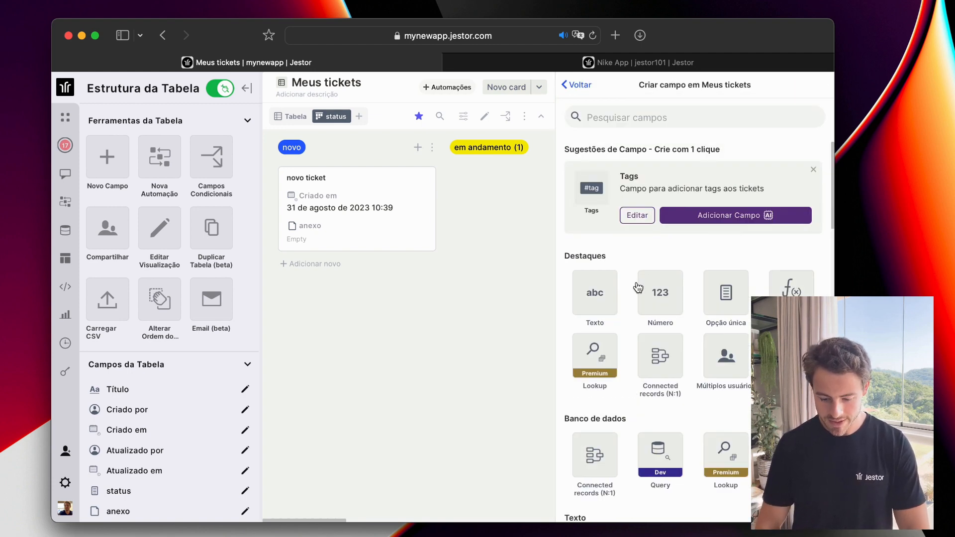
left_click(615, 289)
left_click(681, 263)
left_click(679, 299)
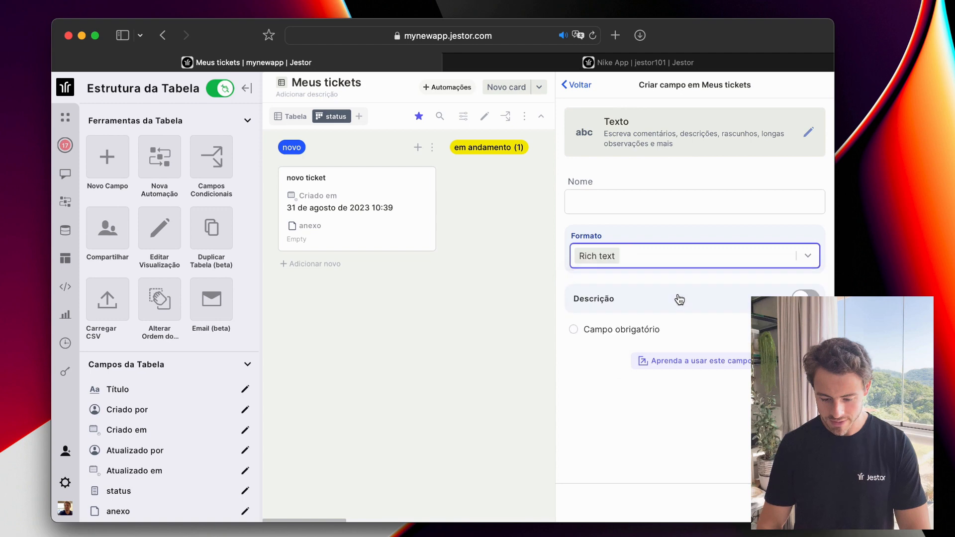
left_click(659, 203)
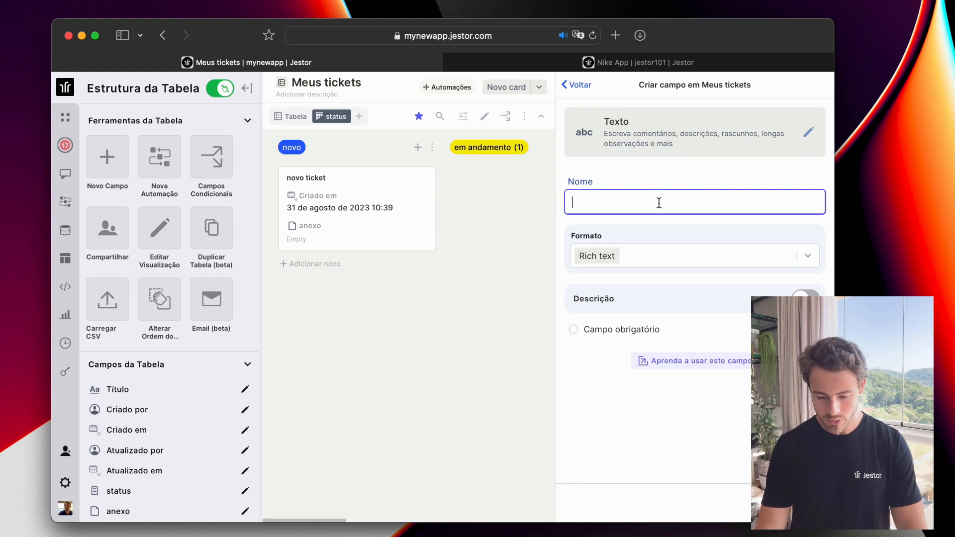
type("corop")
key("BackSpace")
key("BackSpace")
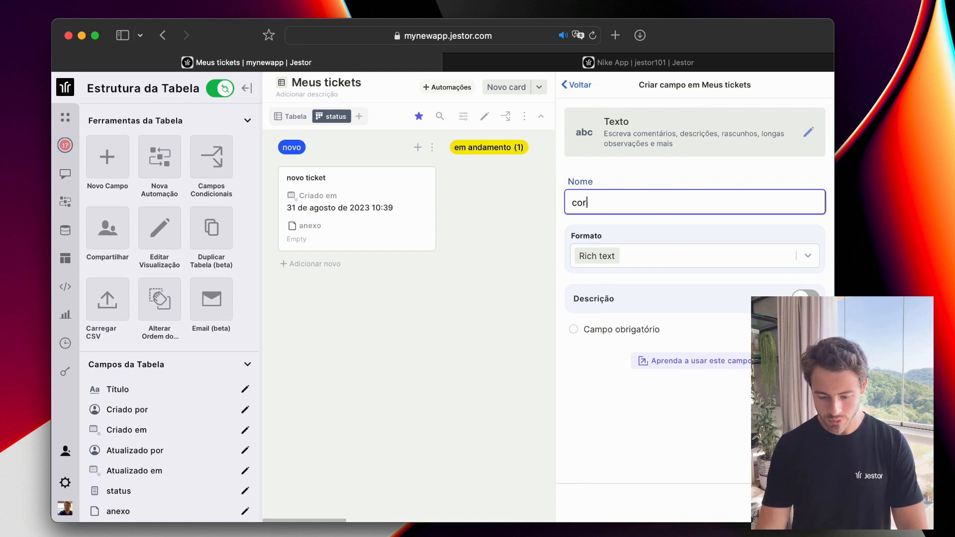
type("po")
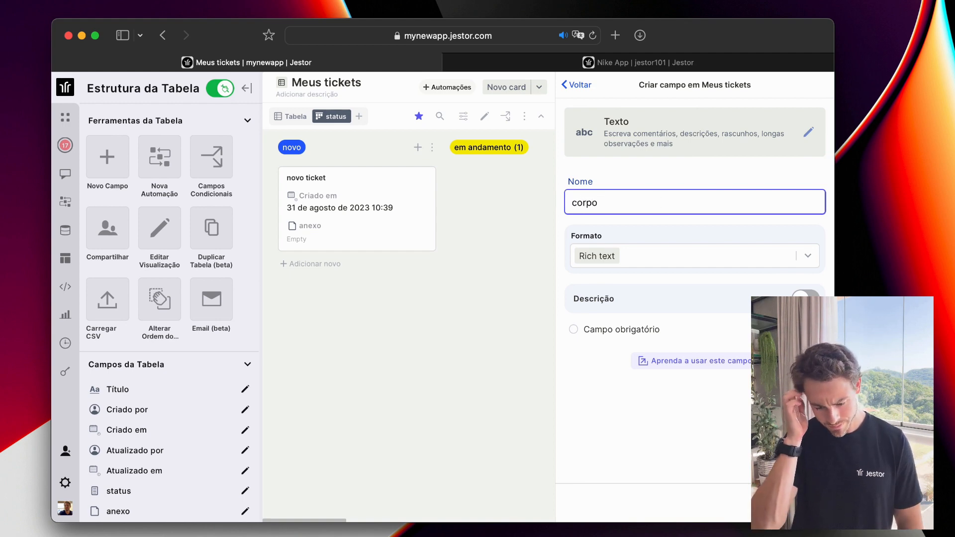
key("Return")
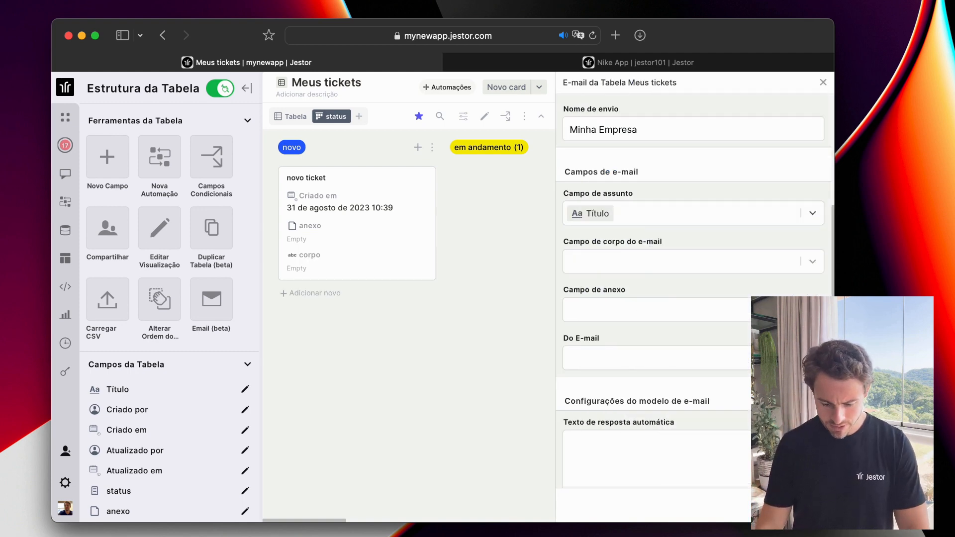
key("n")
key("Escape")
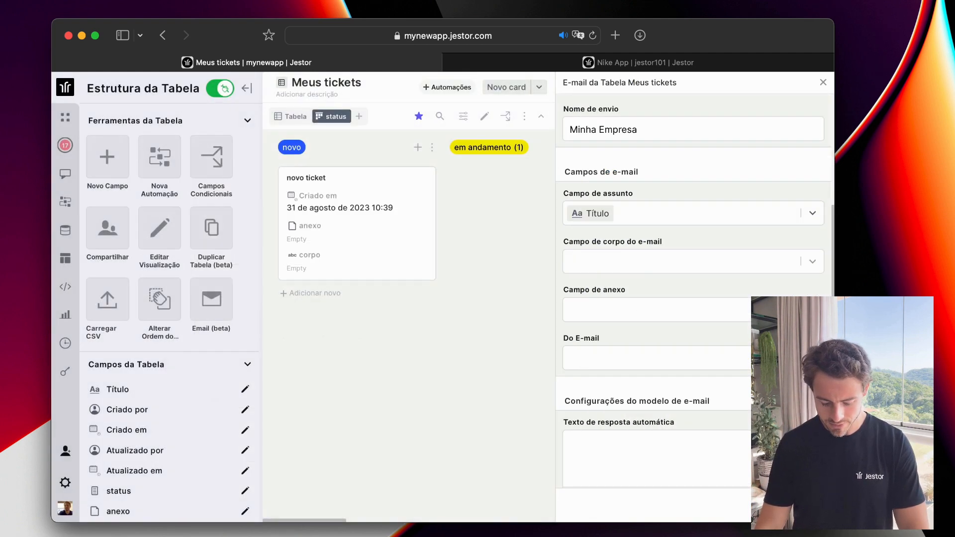
Add a short-text field named 'email'.
key("f")
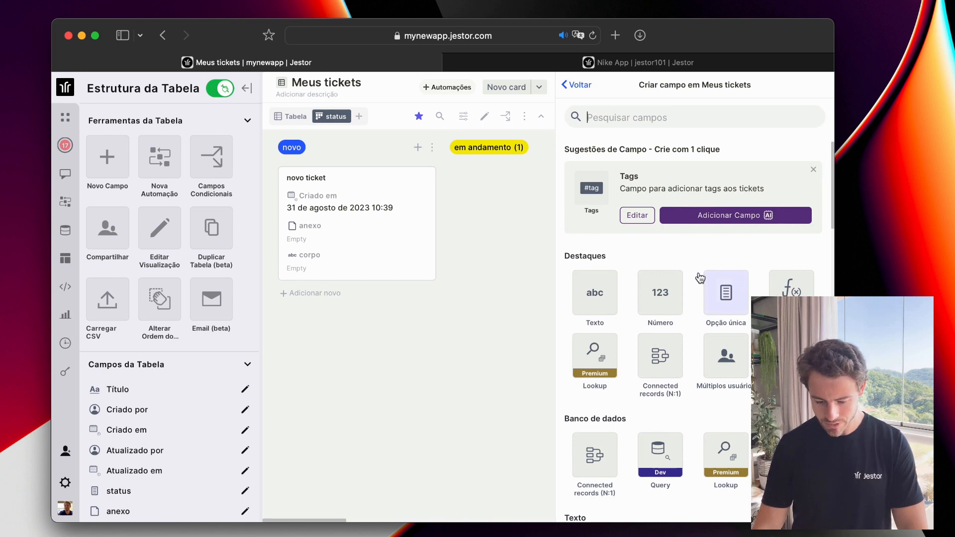
left_click(614, 288)
type("email")
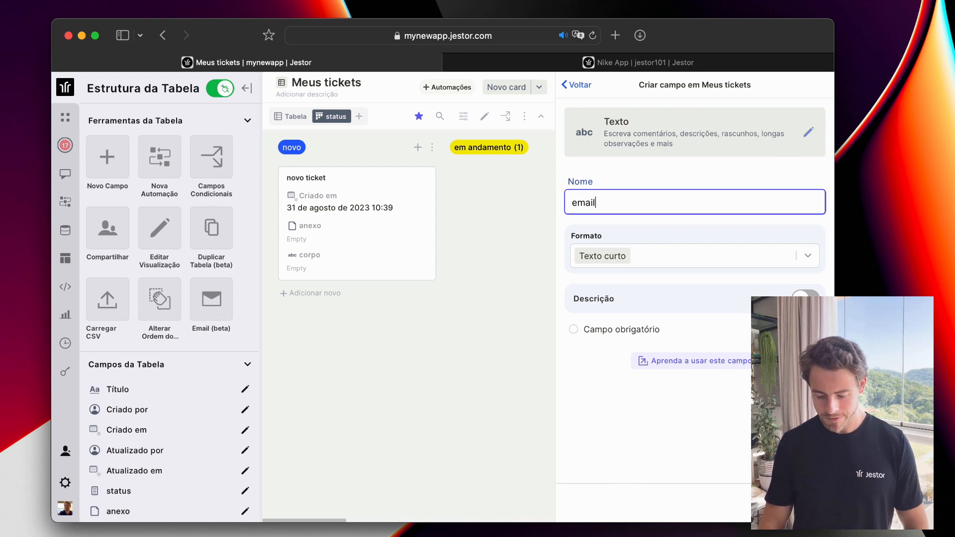
key("Return")
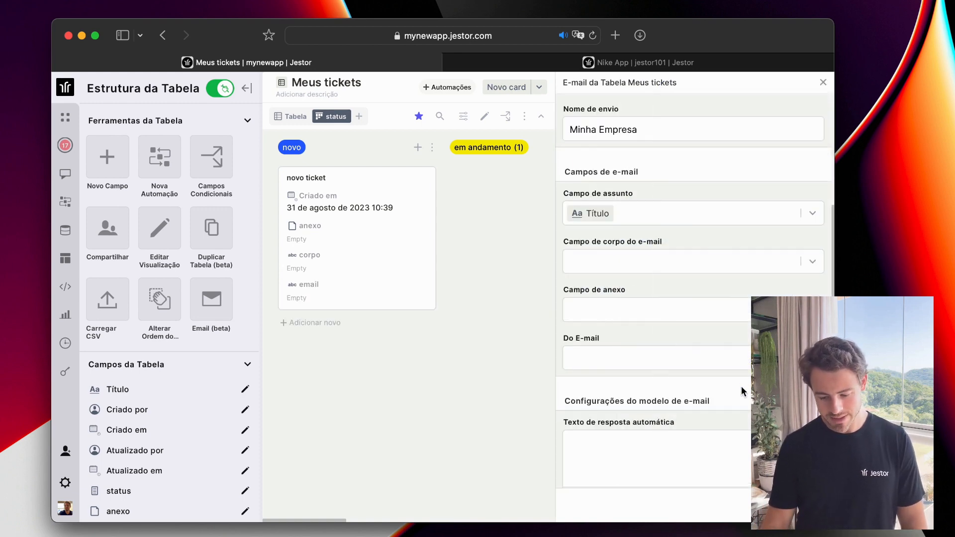
Map the table email's body to corpo, sender to email, and attachment to anexo.
left_click(679, 258)
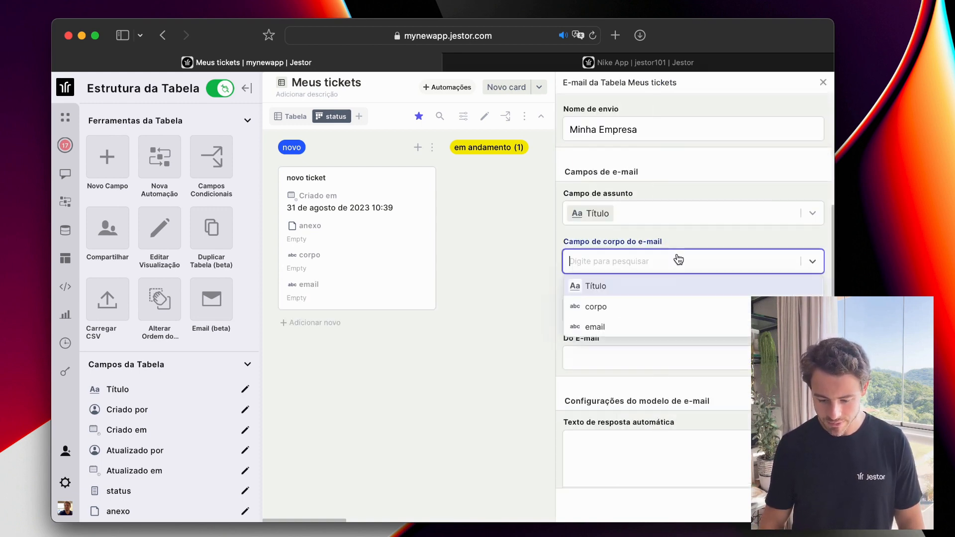
left_click(617, 305)
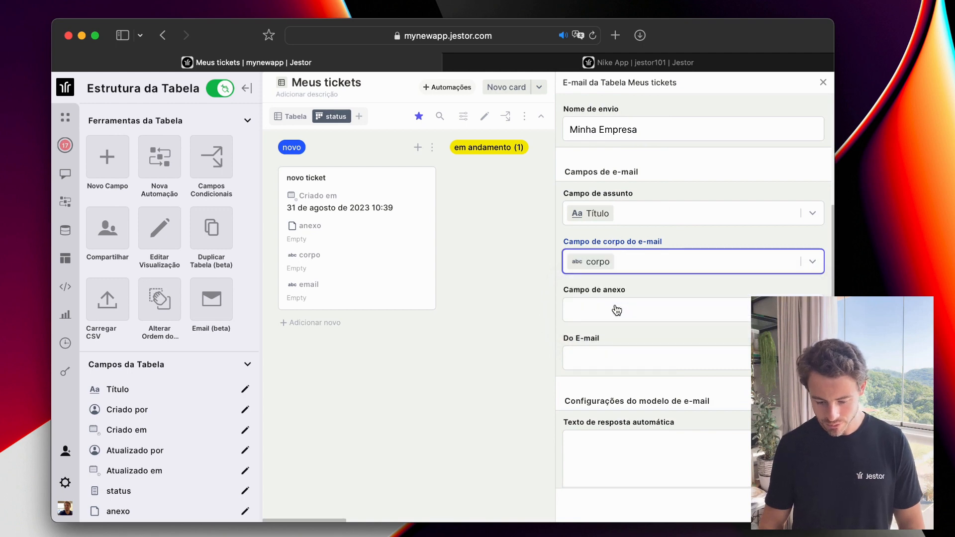
left_click(623, 356)
left_click(617, 422)
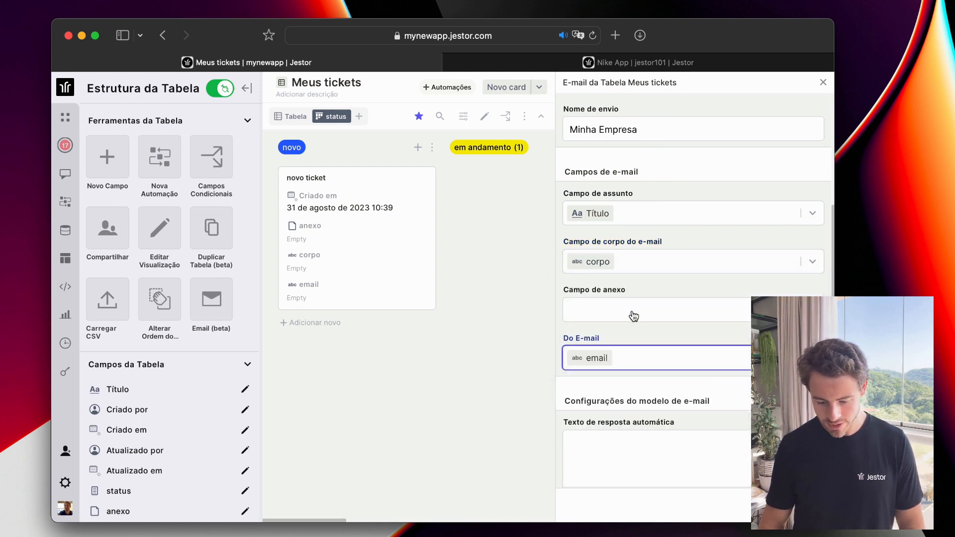
left_click(627, 310)
left_click(621, 332)
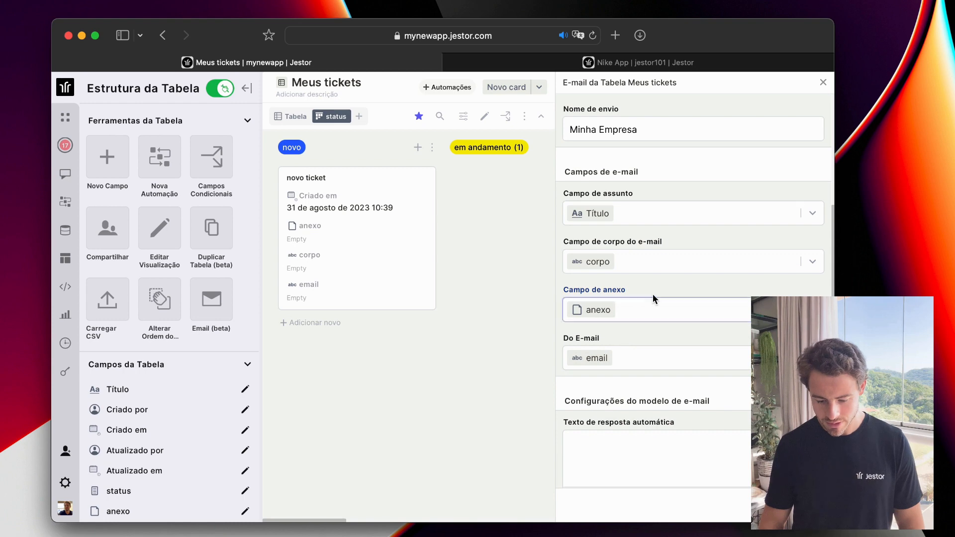
Write the auto-reply 'Oi, tudo bem?' with 'Obrigado por criar o ticket' on a new line.
scroll(651, 374, "down", 2)
left_click(625, 395)
type("Oi, t")
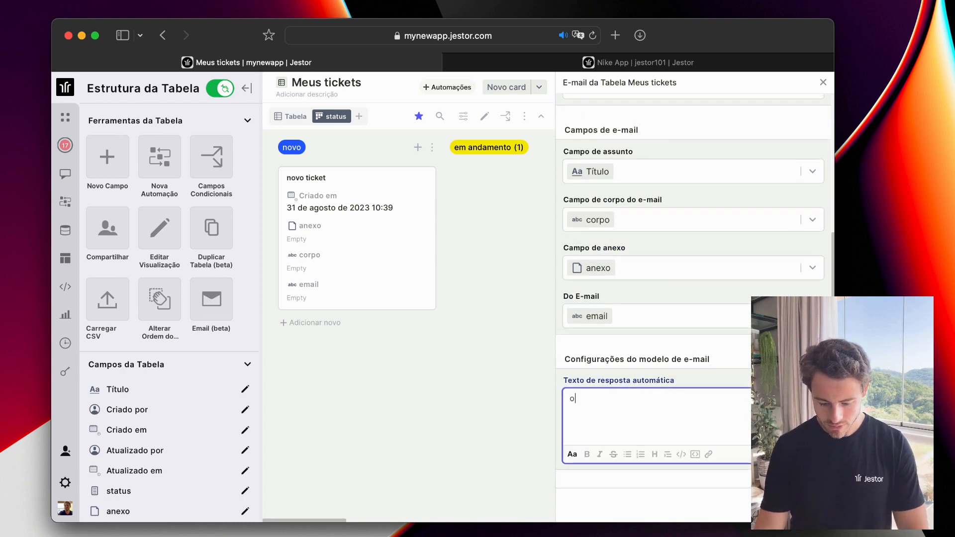
type("udo bem?")
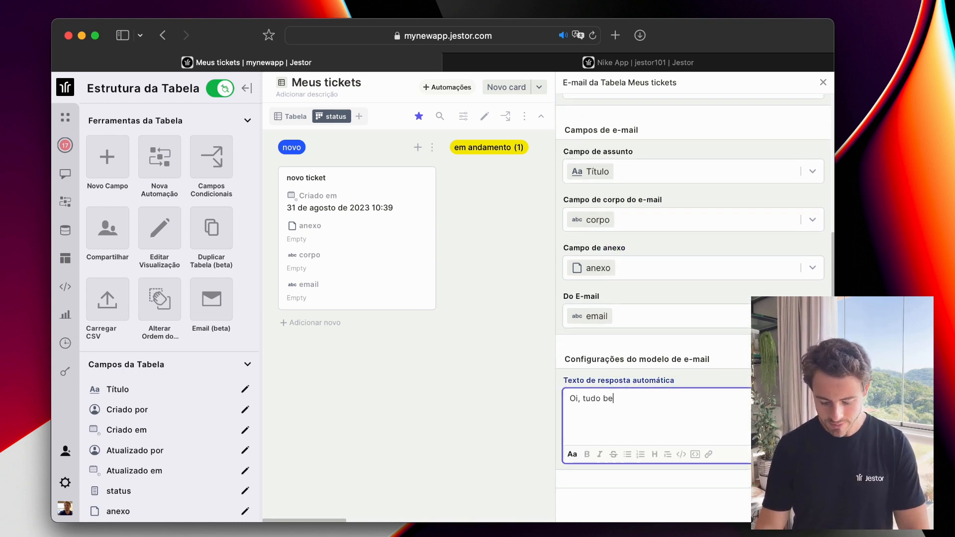
key("Return")
key("Return")
type("Obrigado por ")
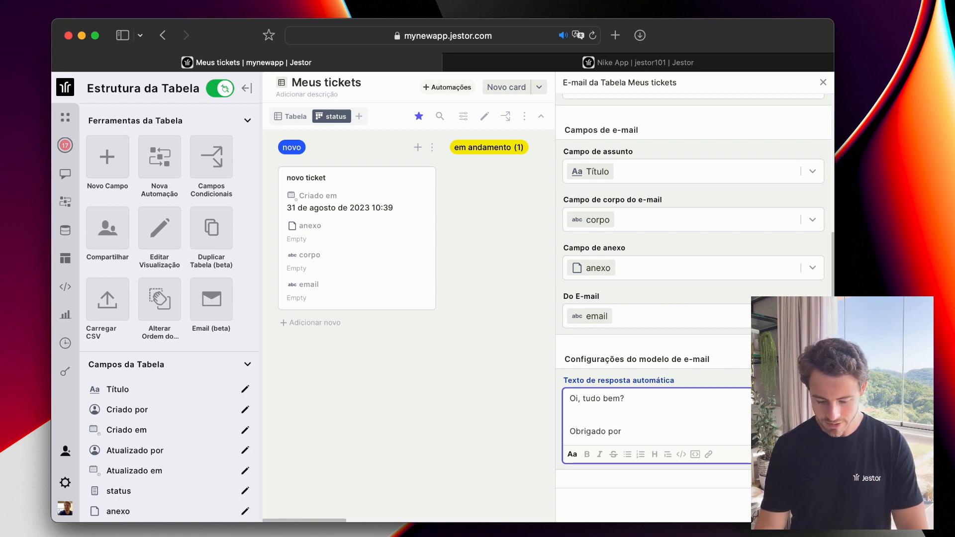
type("criar o tc")
key("BackSpace")
key("BackSpace")
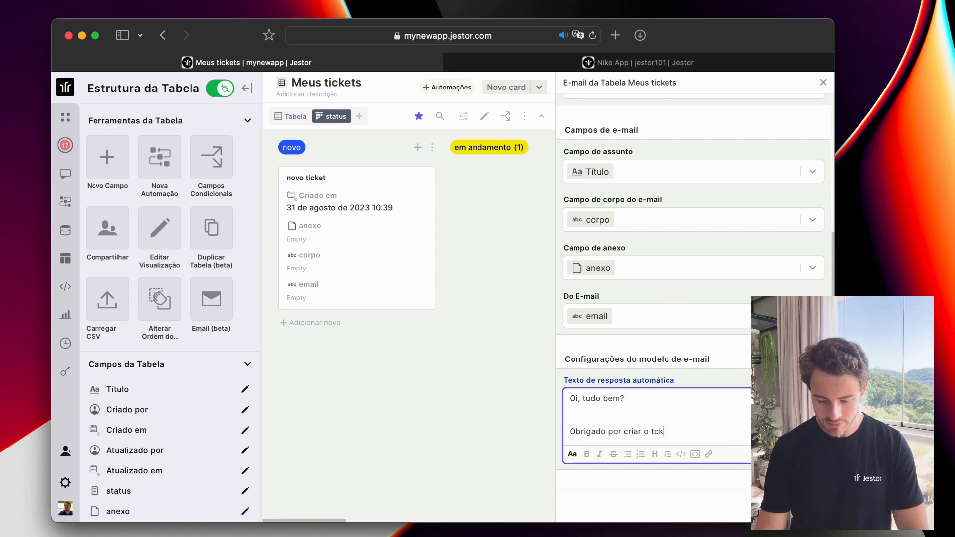
type("iar o ticket!")
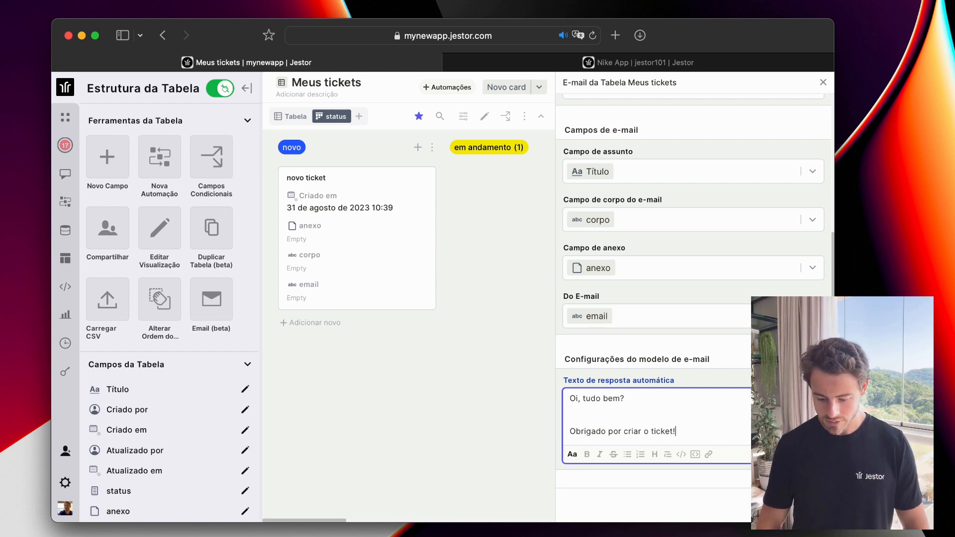
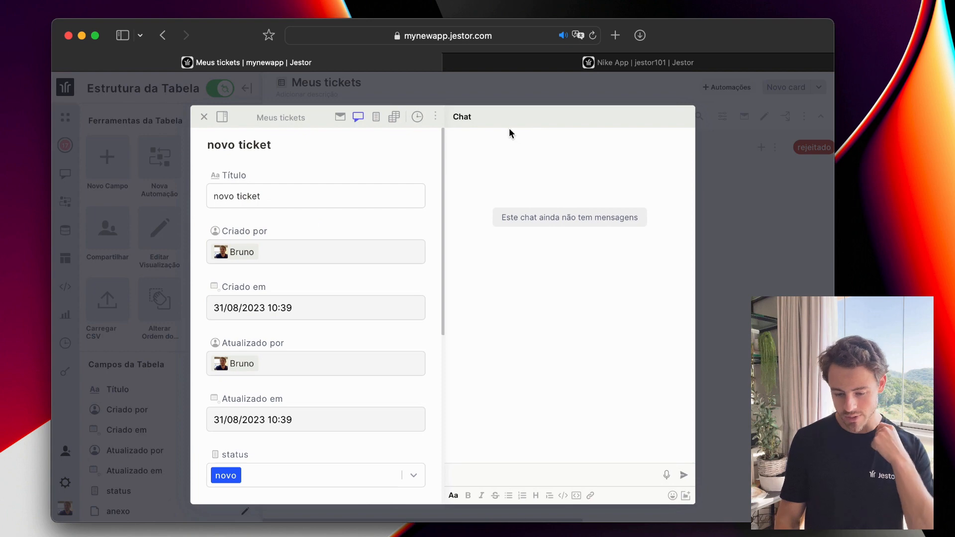
Close the current ticket and open the webhook-created 'preciso de ajuda' ticket from the novo column.
left_click(339, 117)
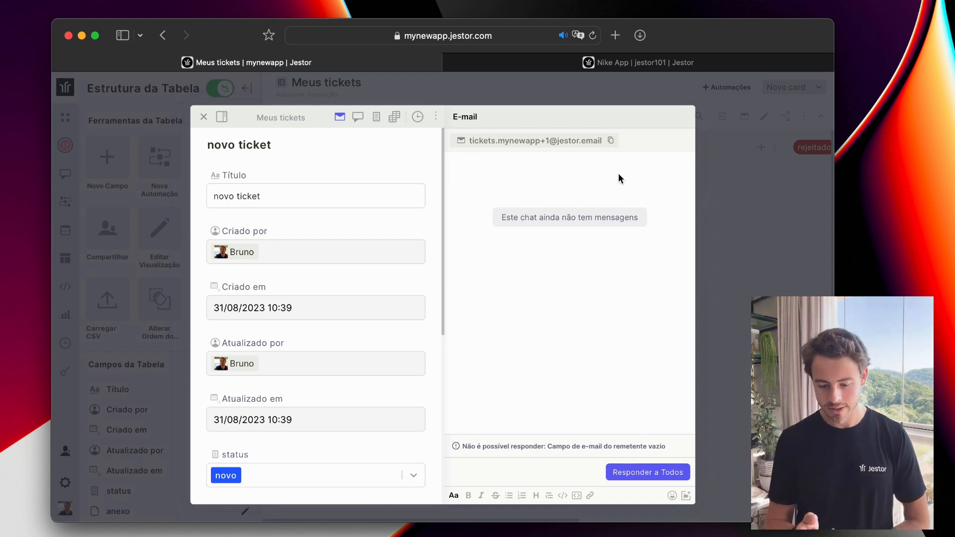
left_click(759, 182)
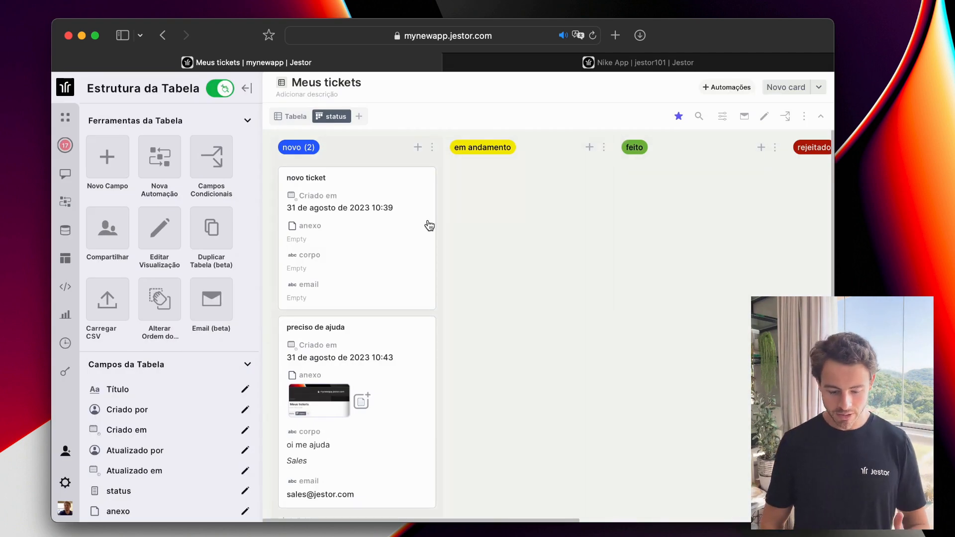
scroll(426, 224, "down", 2)
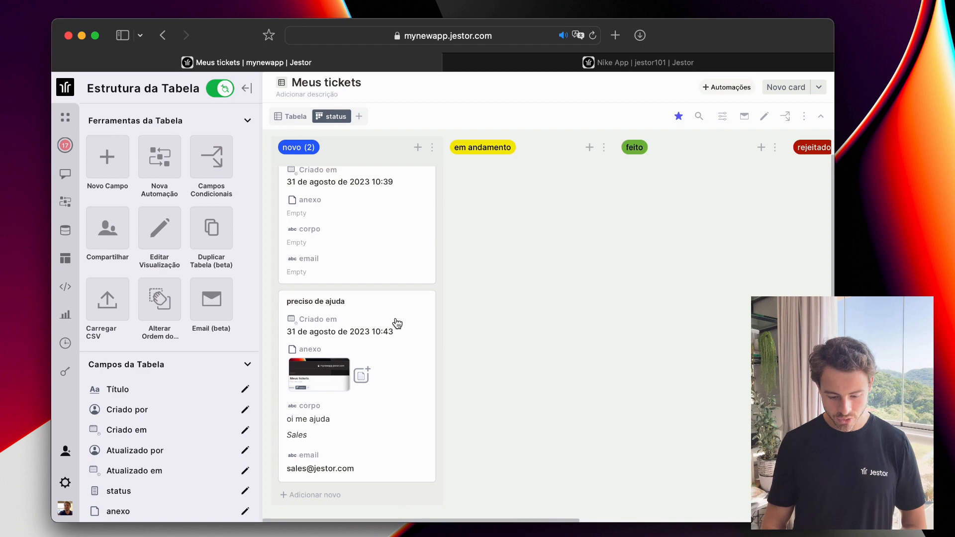
left_click(369, 324)
scroll(299, 195, "down", 6)
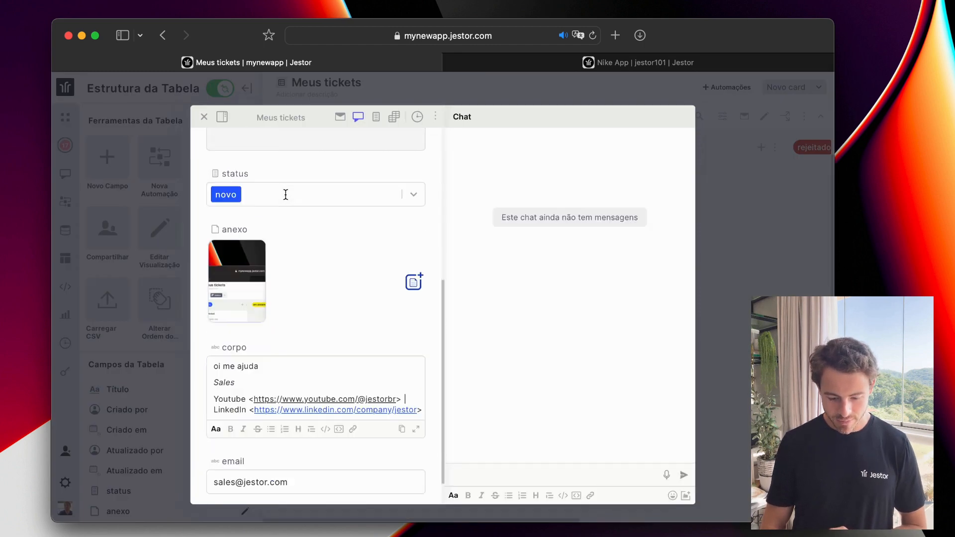
scroll(294, 283, "up", 7)
scroll(293, 288, "down", 1)
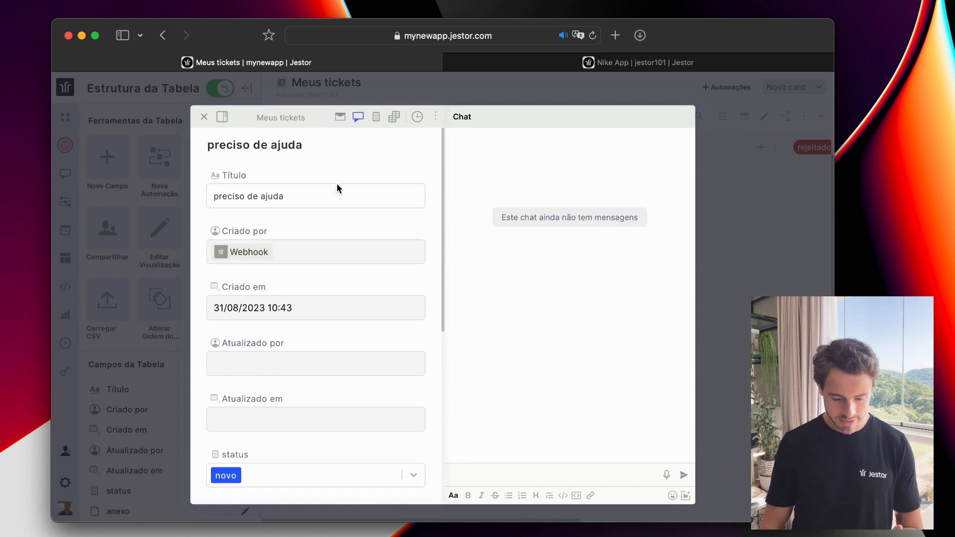
Reply-all 'Vou ver já!' on the ticket's e-mail thread, then close the ticket.
left_click(340, 118)
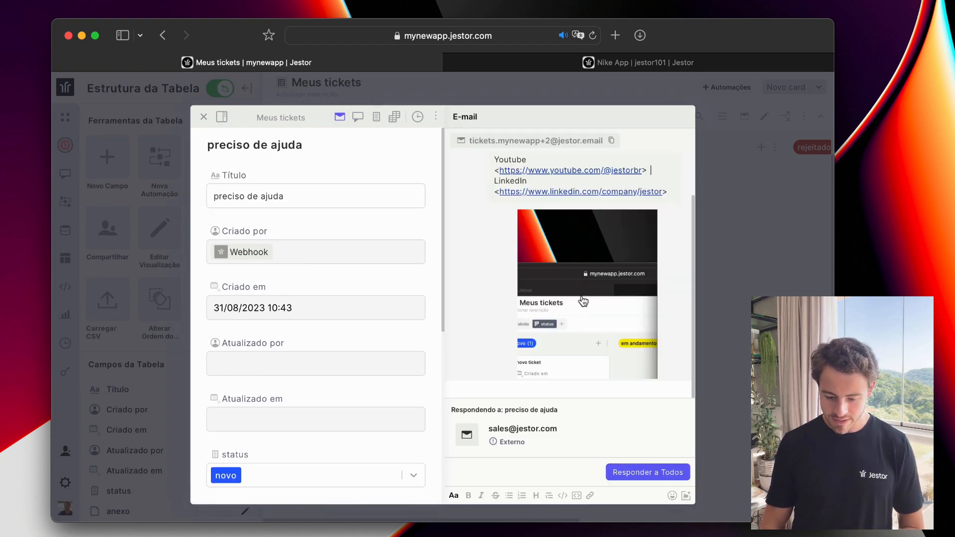
scroll(584, 301, "up", 2)
scroll(567, 373, "down", 2)
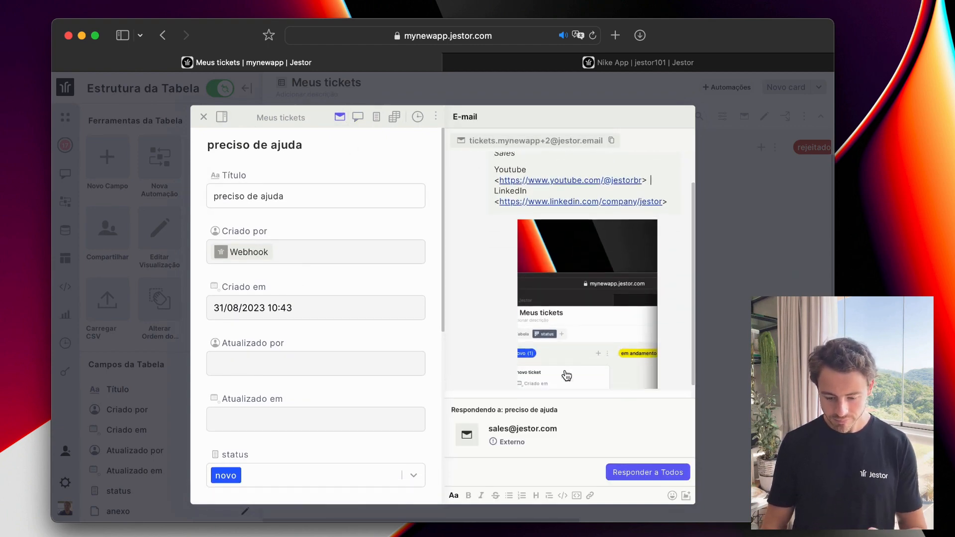
left_click(539, 463)
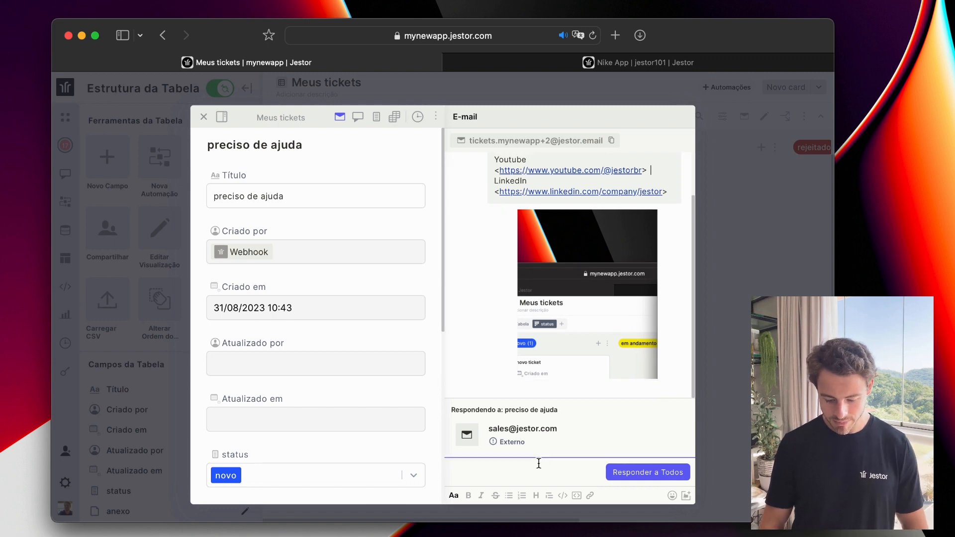
type("Vou ver")
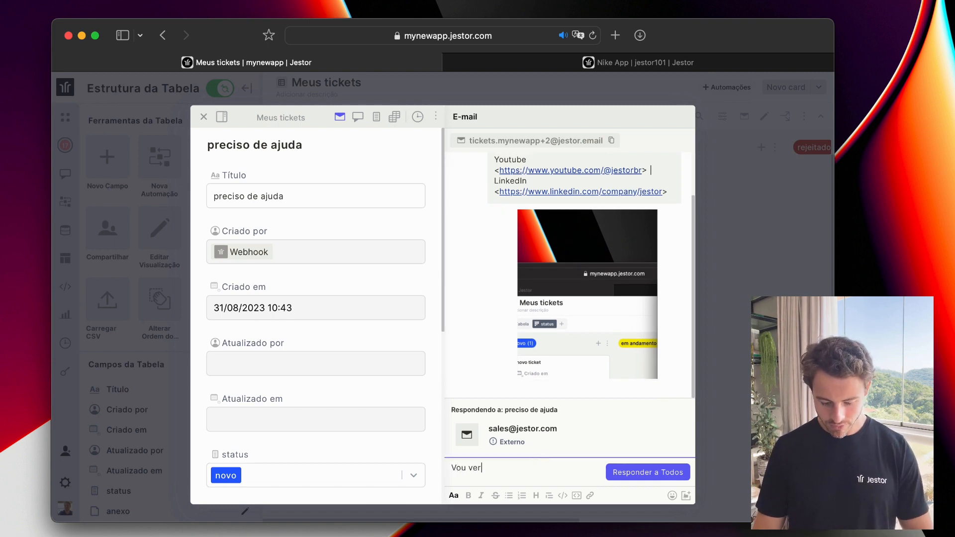
type(" já!")
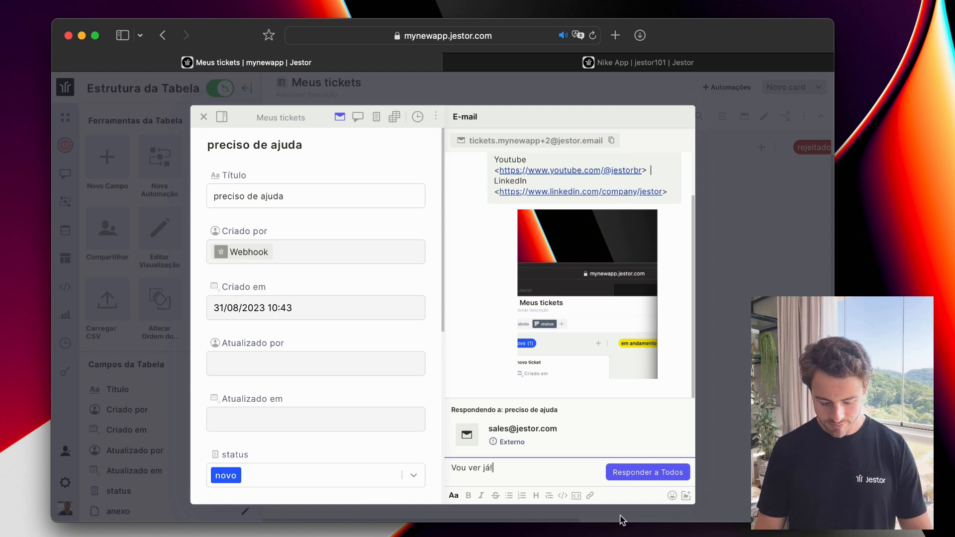
left_click(638, 479)
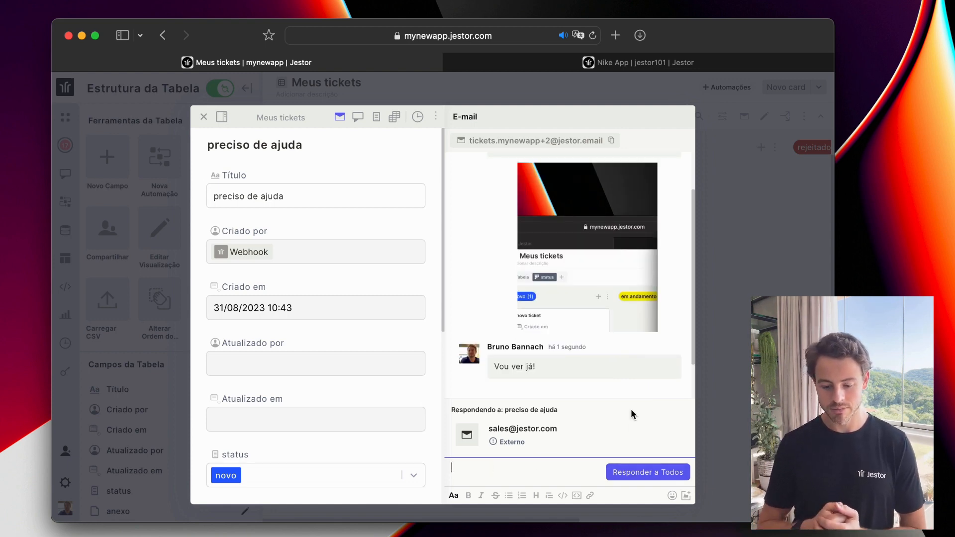
key("Escape")
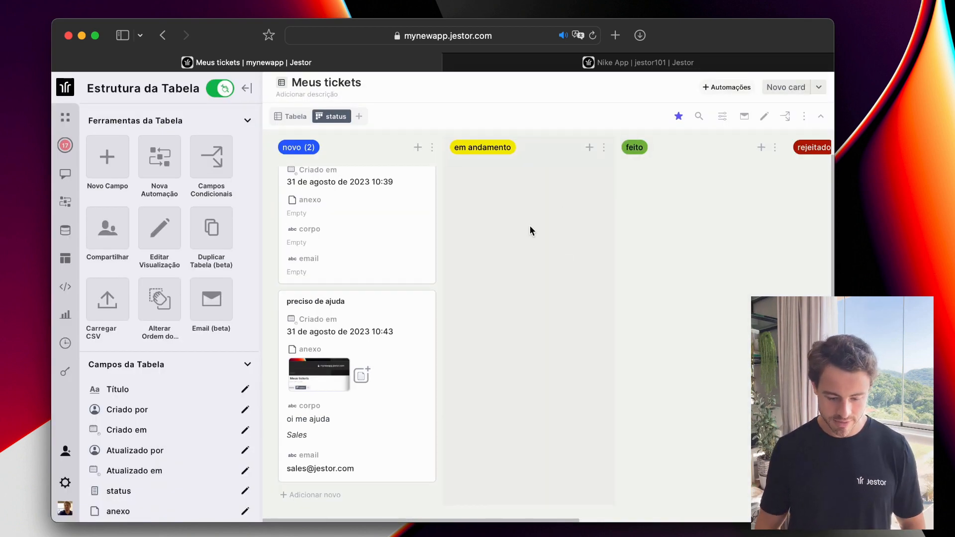
Create a new app page from Home and title it 'Gestão de tickets'.
left_click(66, 121)
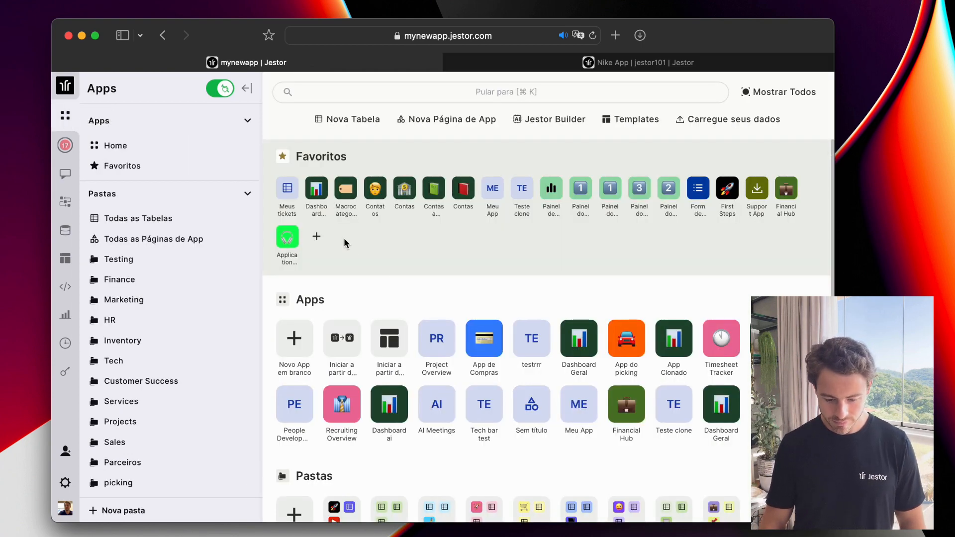
left_click(484, 128)
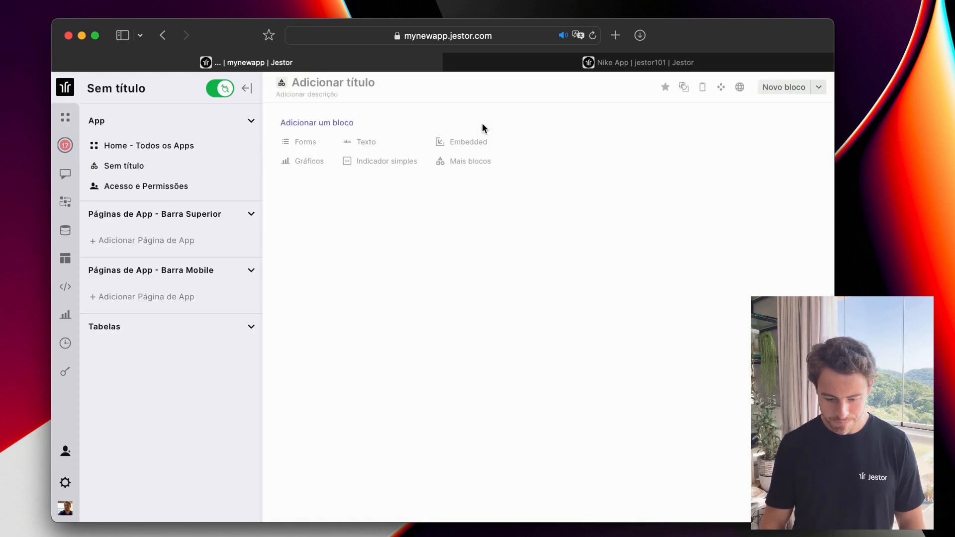
left_click(328, 84)
type("G")
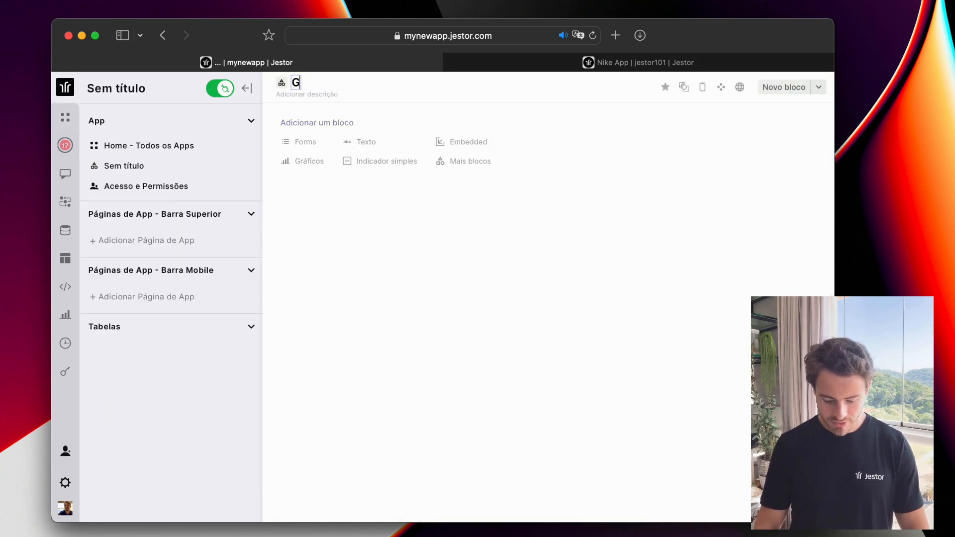
type("estão de")
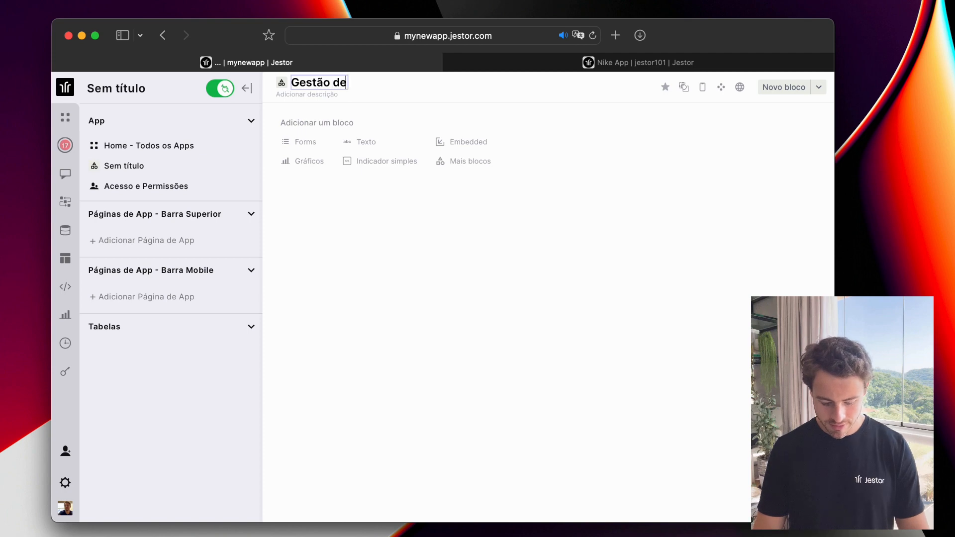
type(" ticksts")
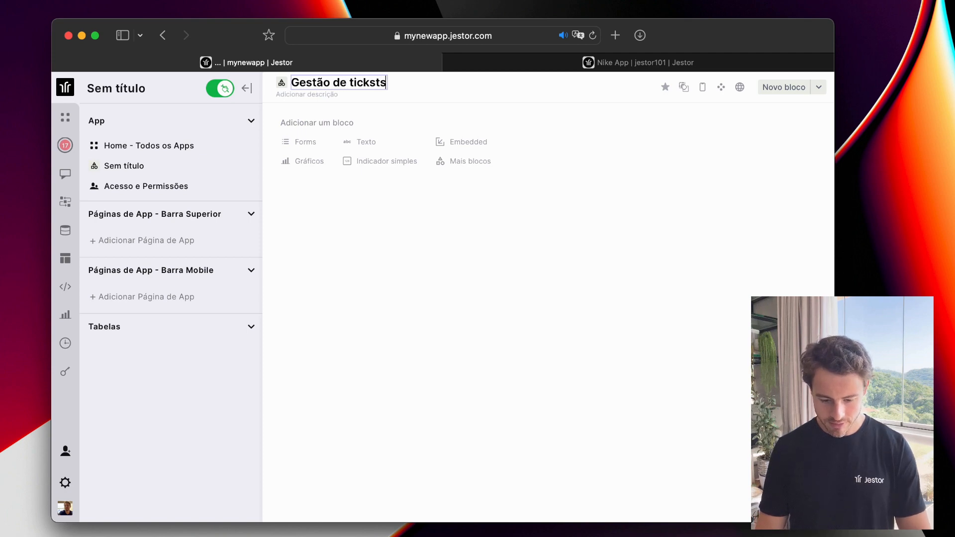
key("BackSpace")
key("BackSpace")
key("BackSpace")
type("ets")
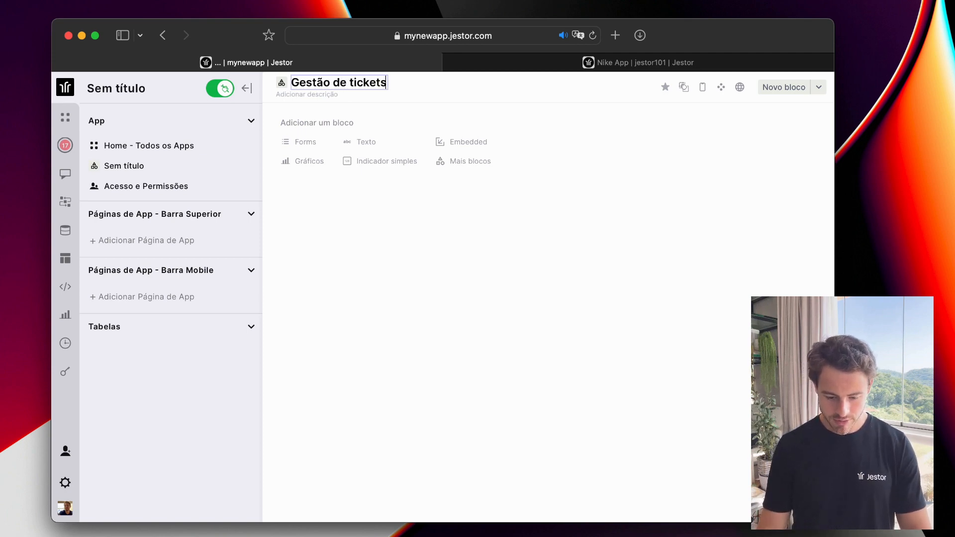
key("Return")
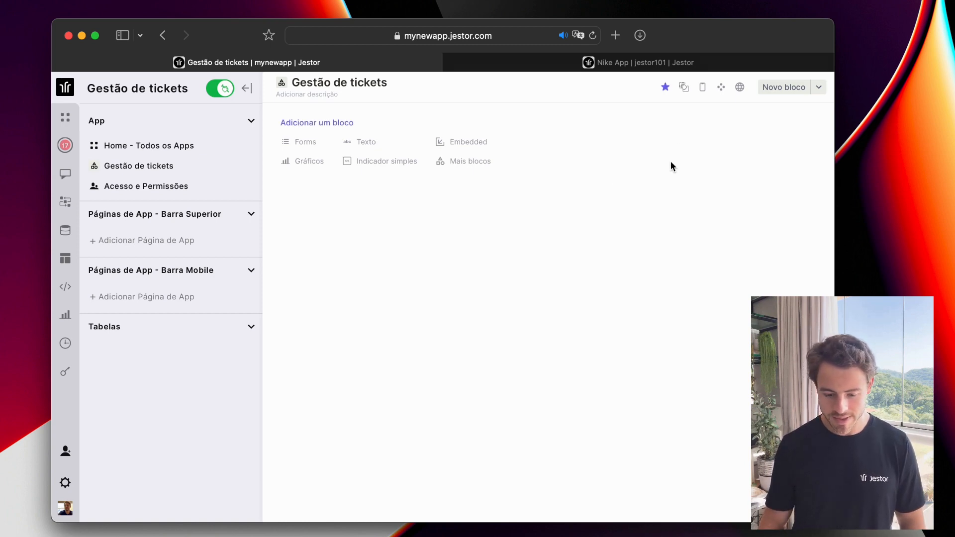
Start a list view block sourced from the Meus tickets table.
left_click(782, 88)
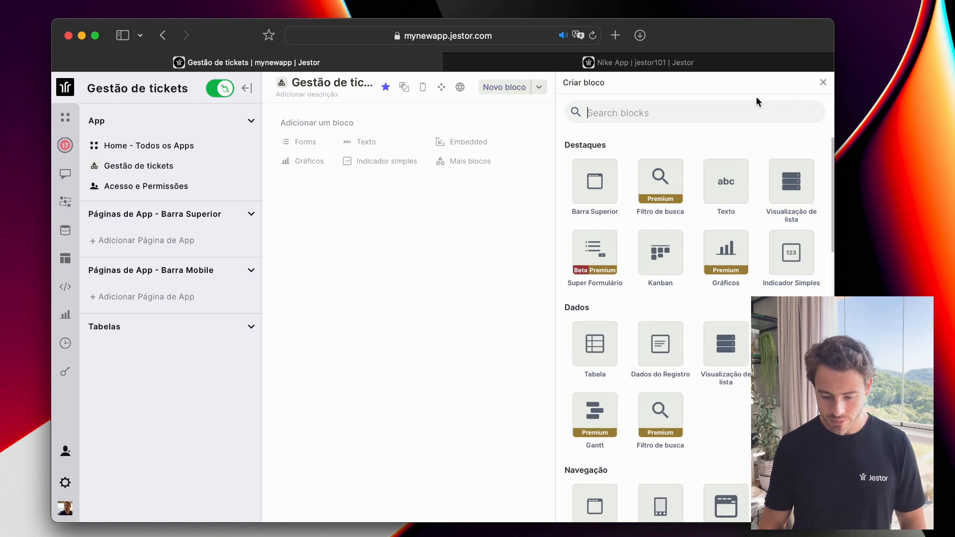
scroll(705, 214, "down", 1)
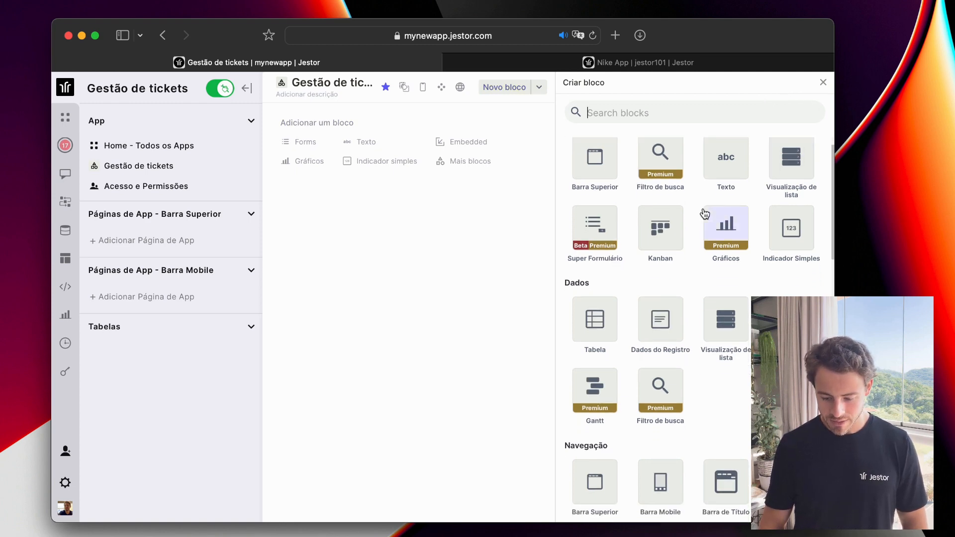
scroll(626, 266, "up", 1)
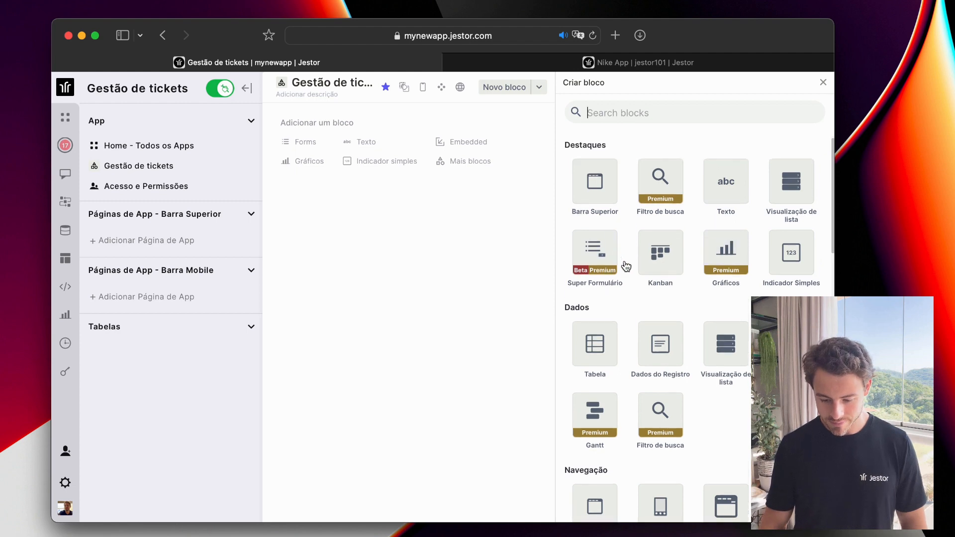
left_click(773, 192)
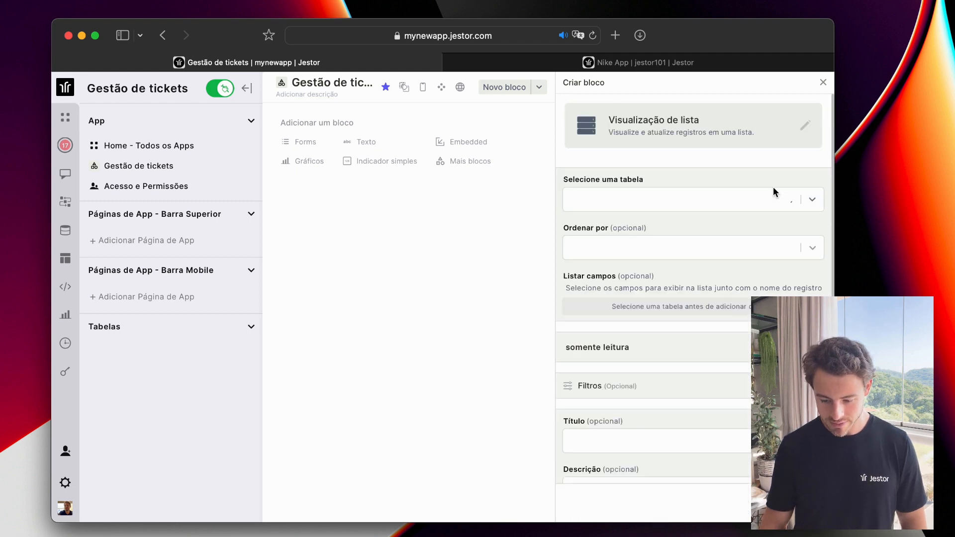
left_click(643, 198)
type("ti")
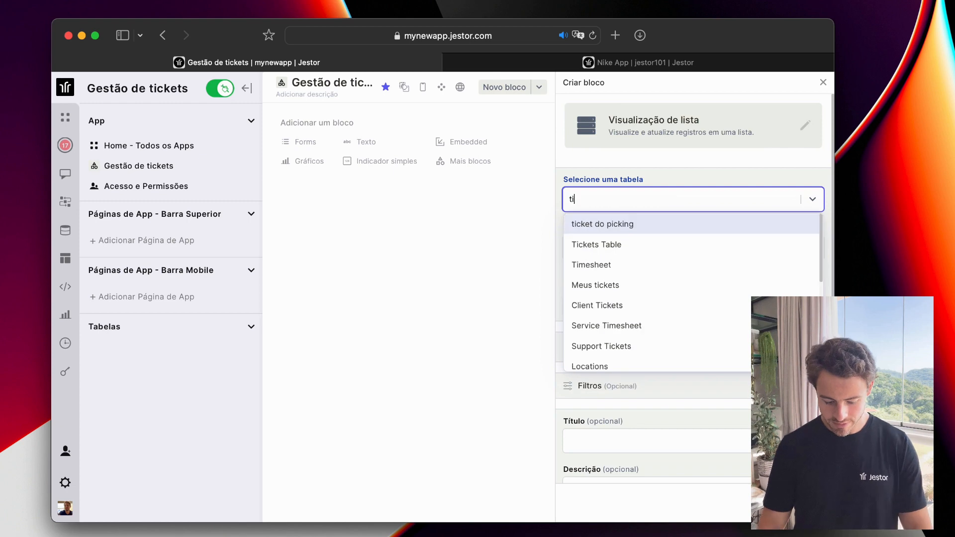
type("ck")
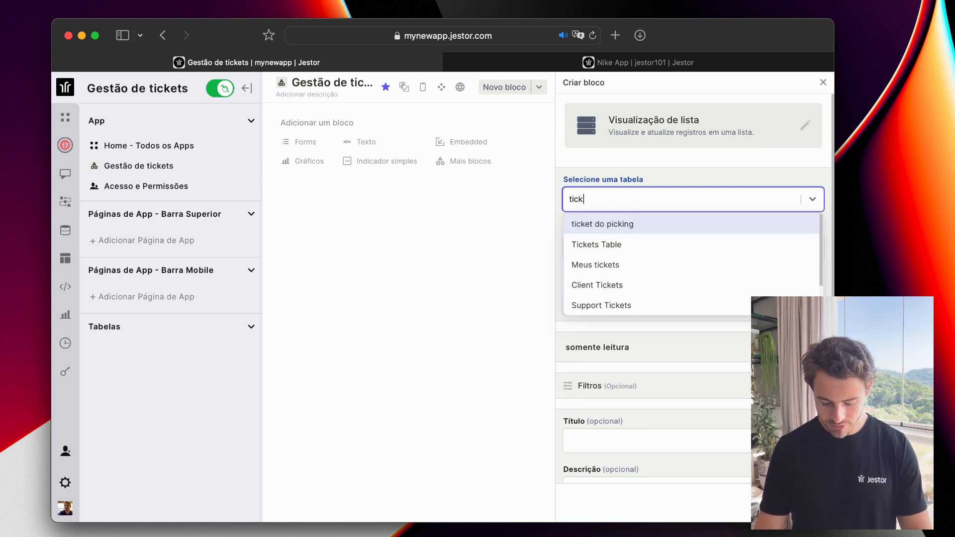
left_click(637, 265)
Add the Título and status fields to the list display.
left_click(635, 248)
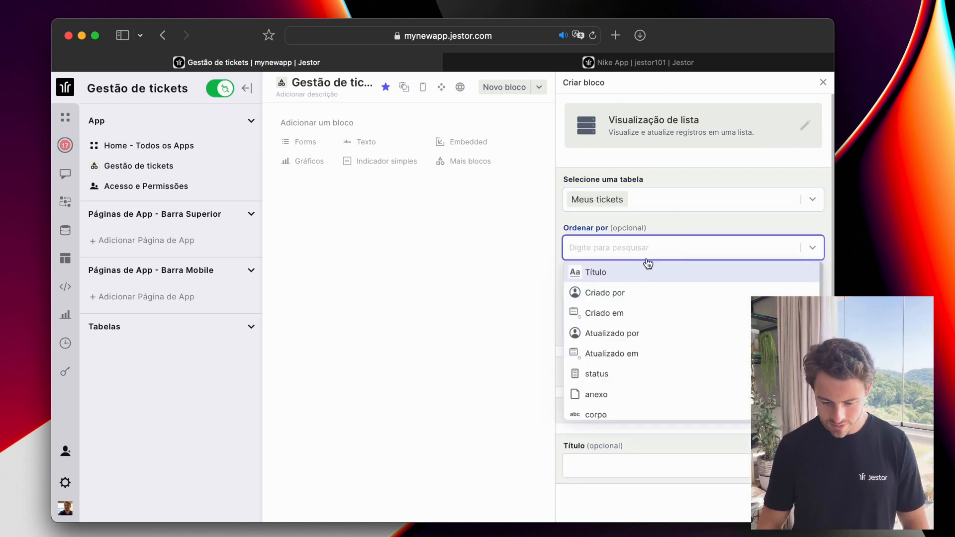
left_click(669, 219)
scroll(667, 269, "down", 2)
left_click(677, 272)
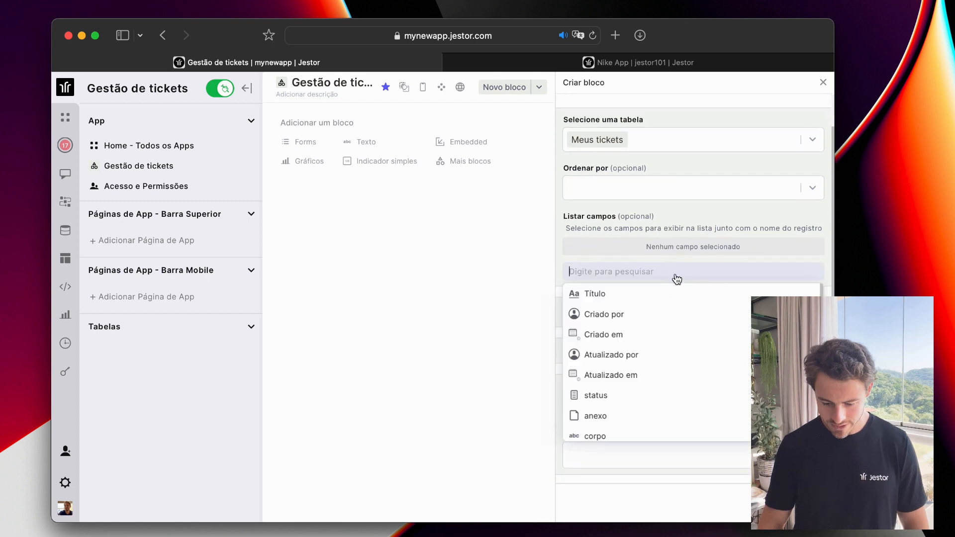
left_click(664, 293)
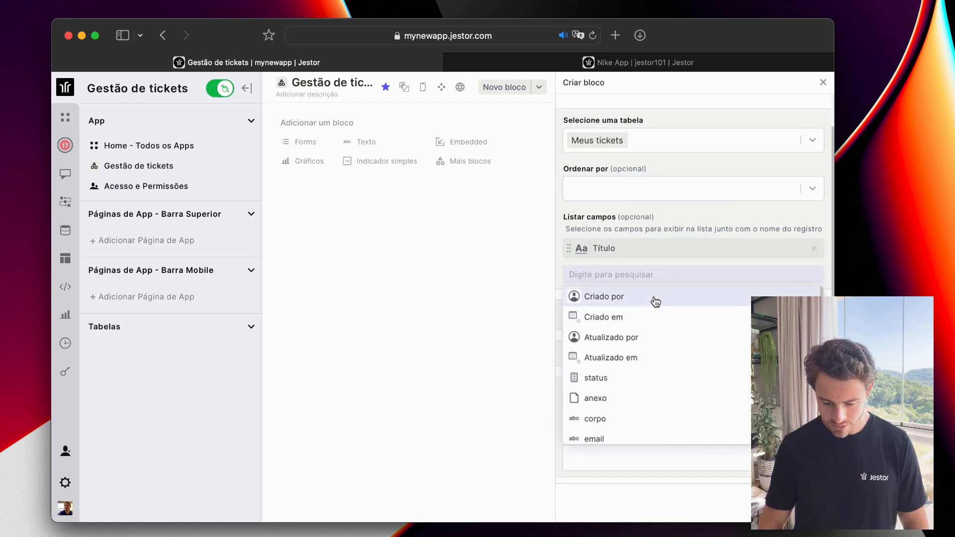
left_click(642, 382)
left_click(660, 214)
scroll(696, 235, "down", 3)
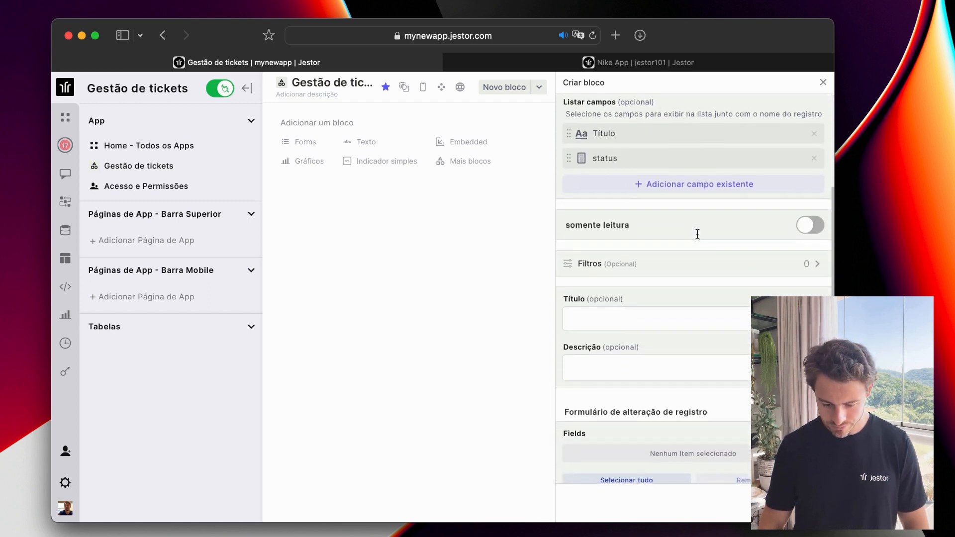
scroll(698, 234, "down", 3)
Title the block 'Tickets', include all table fields, and create it.
left_click(698, 234)
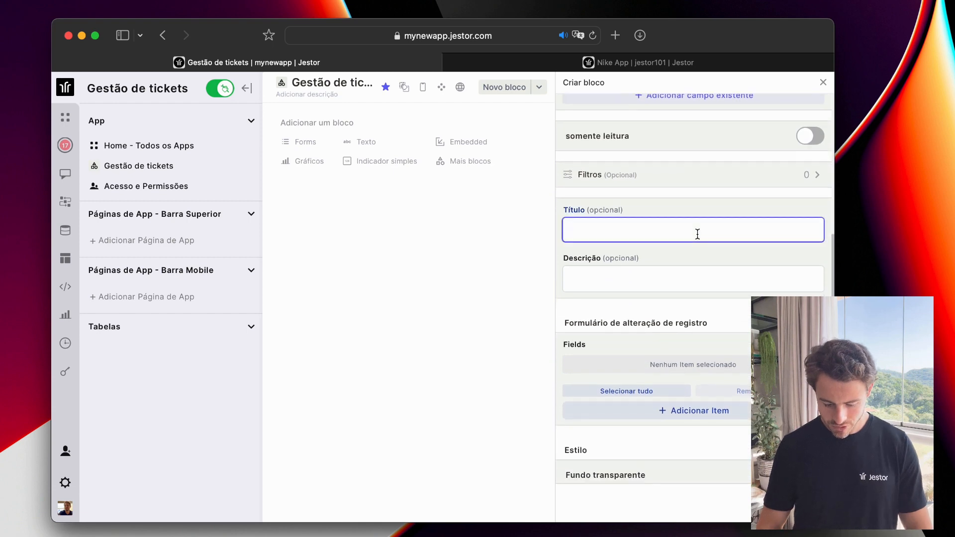
type("Tickets")
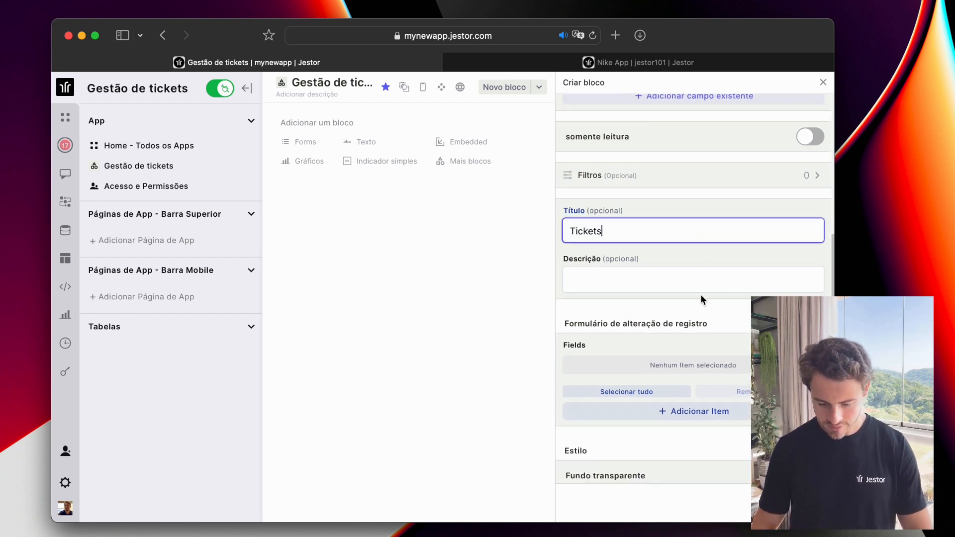
scroll(702, 299, "down", 2)
left_click(653, 334)
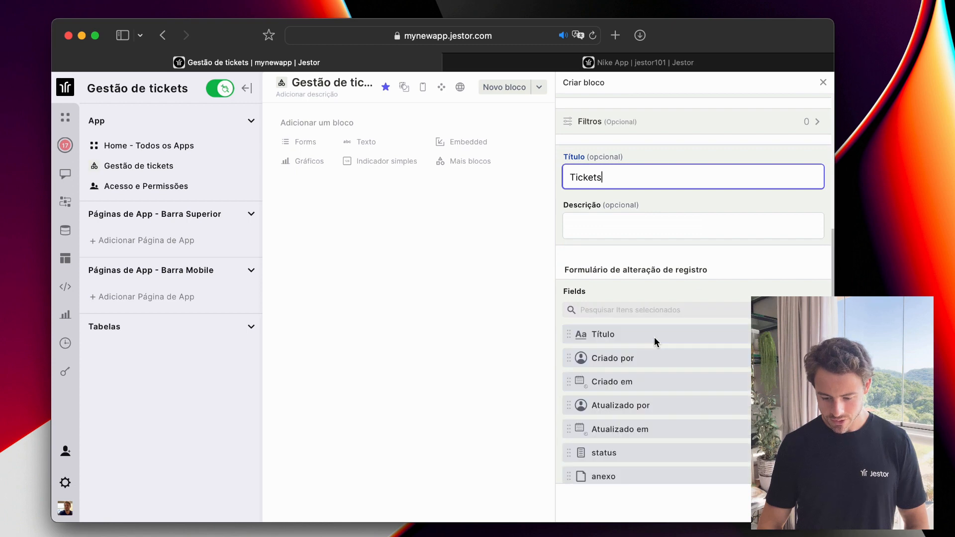
scroll(698, 264, "down", 5)
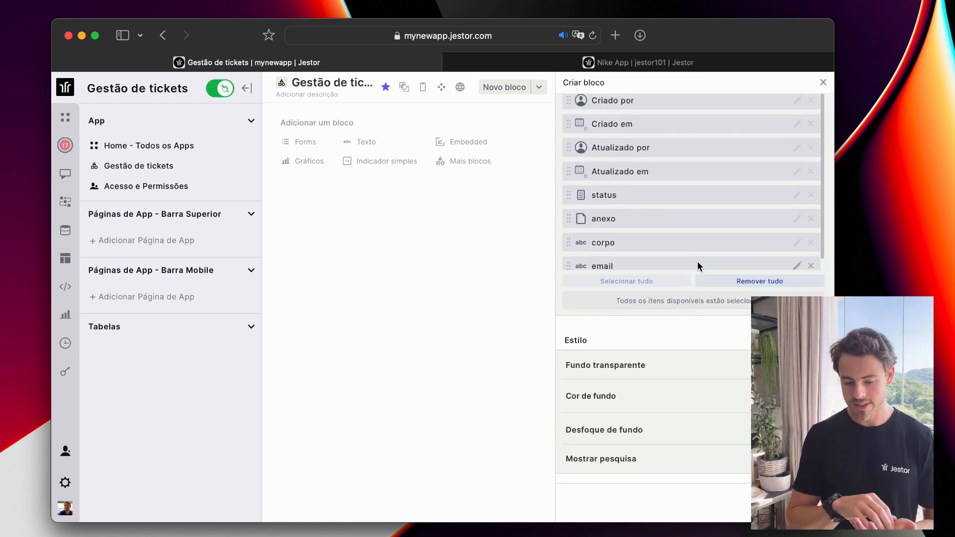
scroll(697, 261, "down", 1)
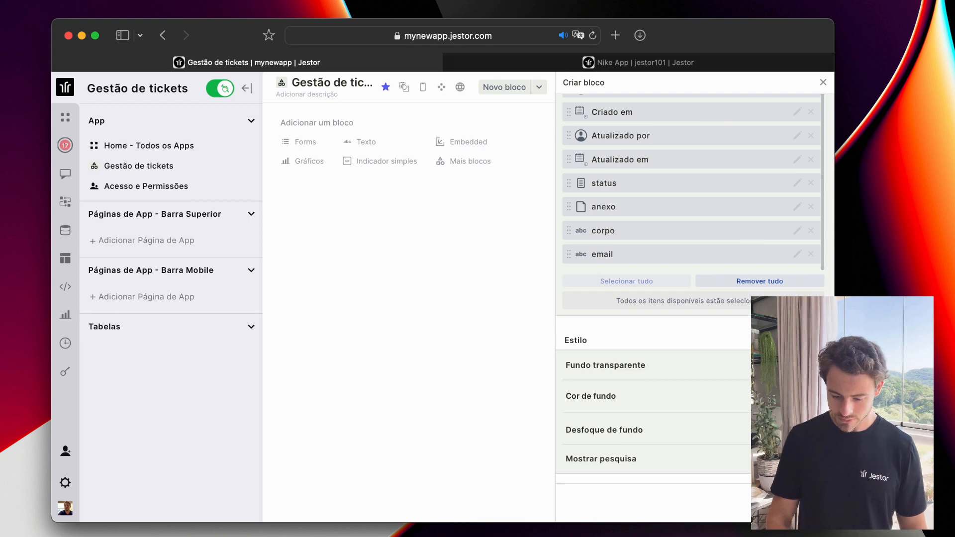
left_click(793, 503)
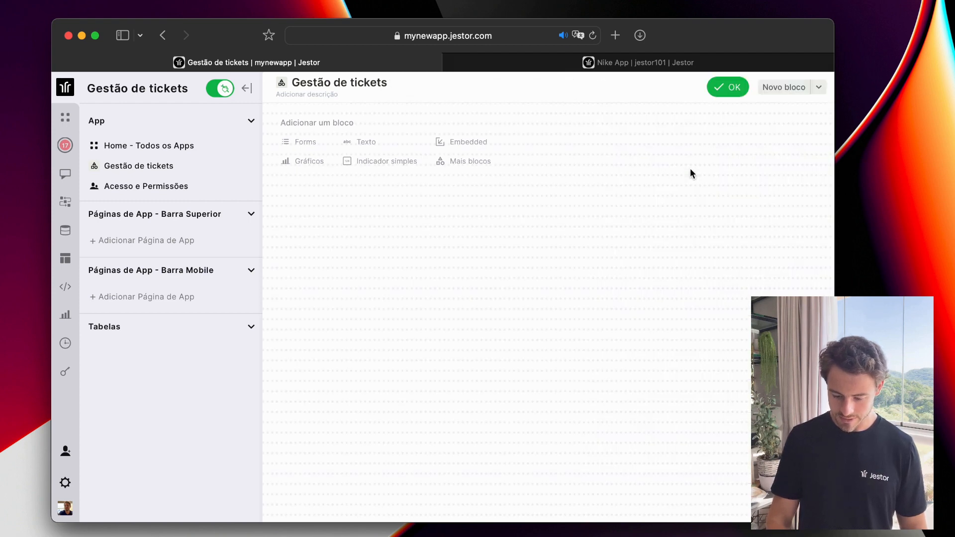
Enlarge the Tickets block to show both tickets and shift it slightly lower.
left_click_drag(411, 222, 527, 413)
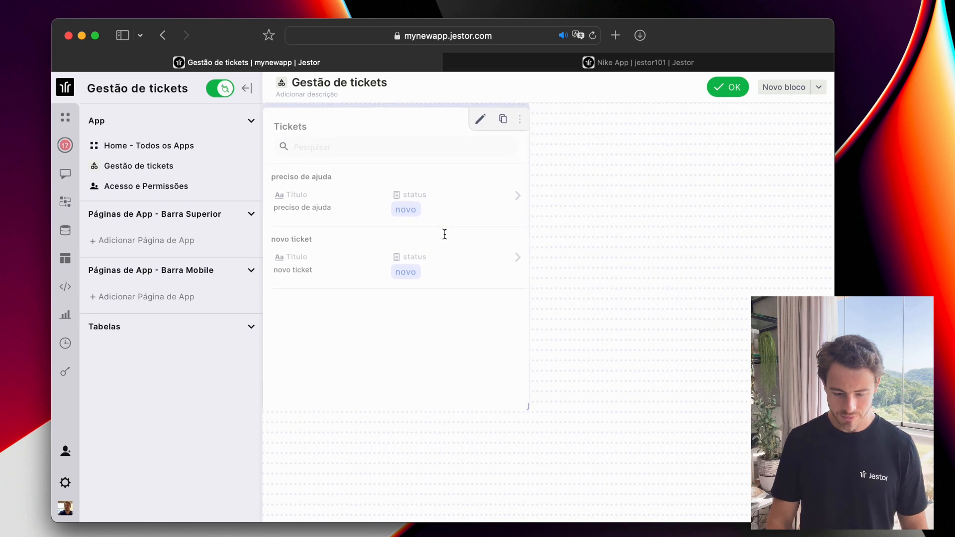
mouse_move(445, 234)
left_mouse_down()
mouse_move(446, 277)
mouse_move(443, 250)
left_mouse_up()
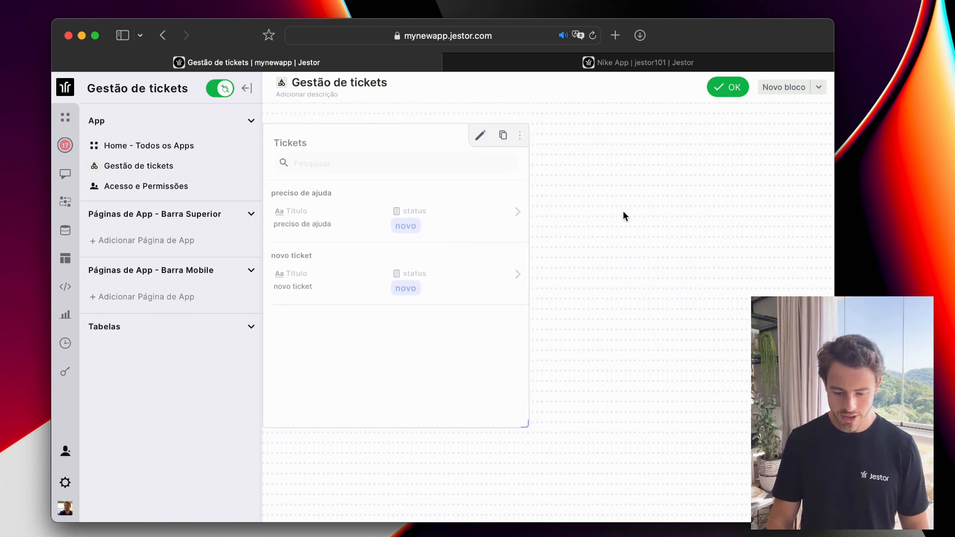
Add a simple indicator on the Meus tickets table named 'Número de tickets'.
left_click(771, 95)
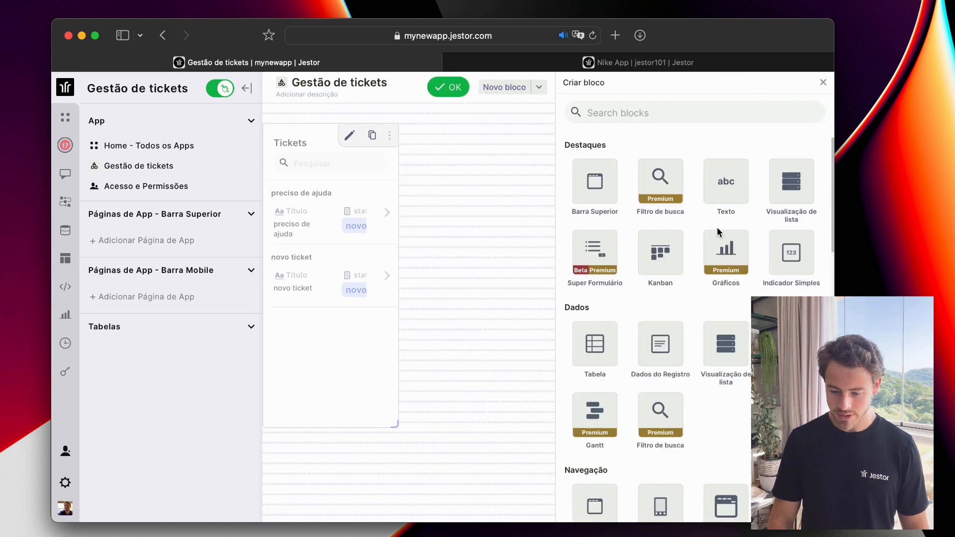
left_click(776, 277)
left_click(695, 264)
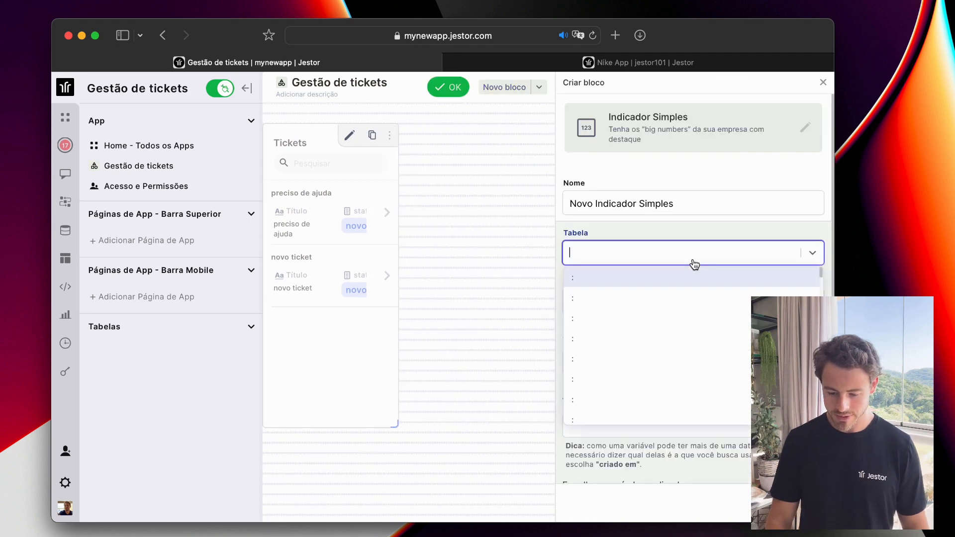
type("meus")
left_click(661, 277)
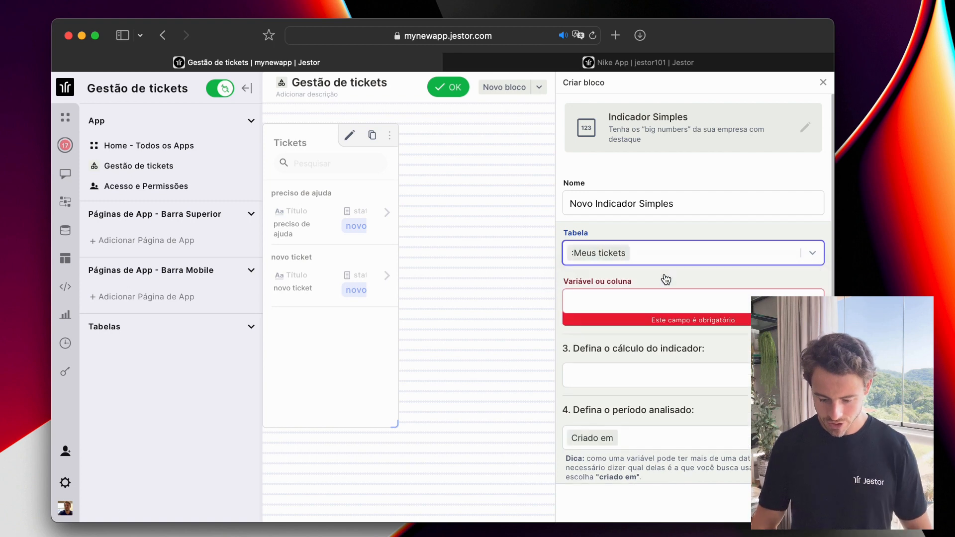
triple_click(655, 204)
type("Númerod e t")
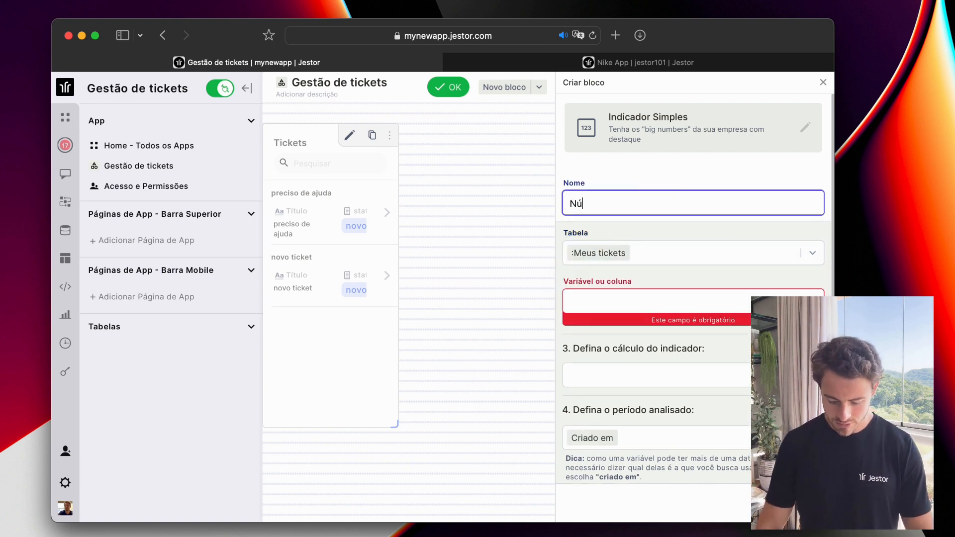
key("BackSpace")
type("de ")
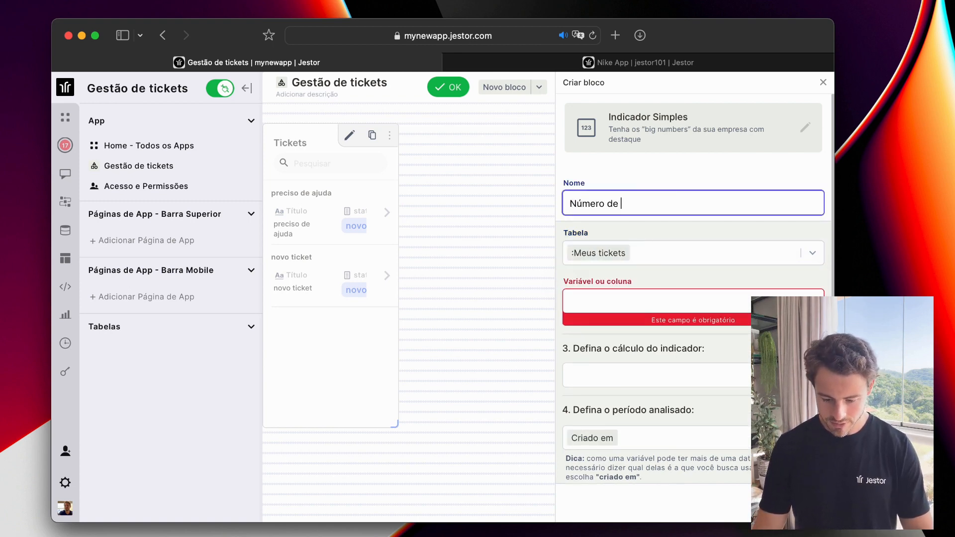
type("tick")
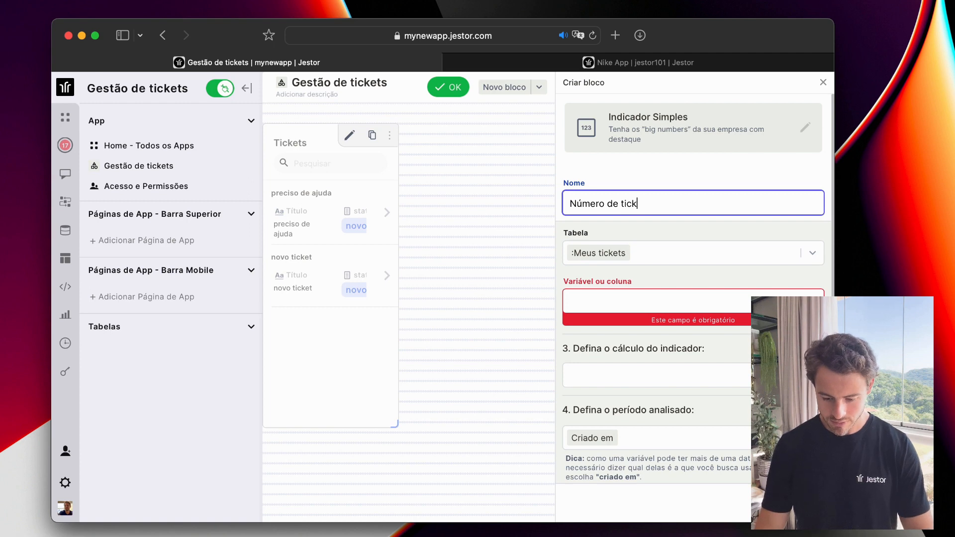
type("ets")
Set the indicator to Quantidade de registros over Todo o período and create it.
scroll(696, 255, "down", 3)
left_click(678, 231)
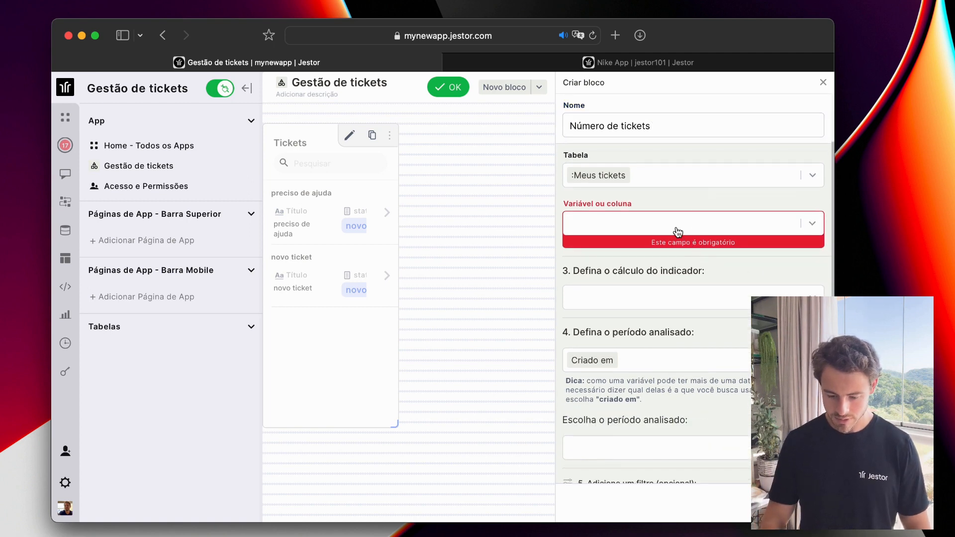
left_click(678, 232)
left_click(663, 247)
scroll(648, 338, "down", 4)
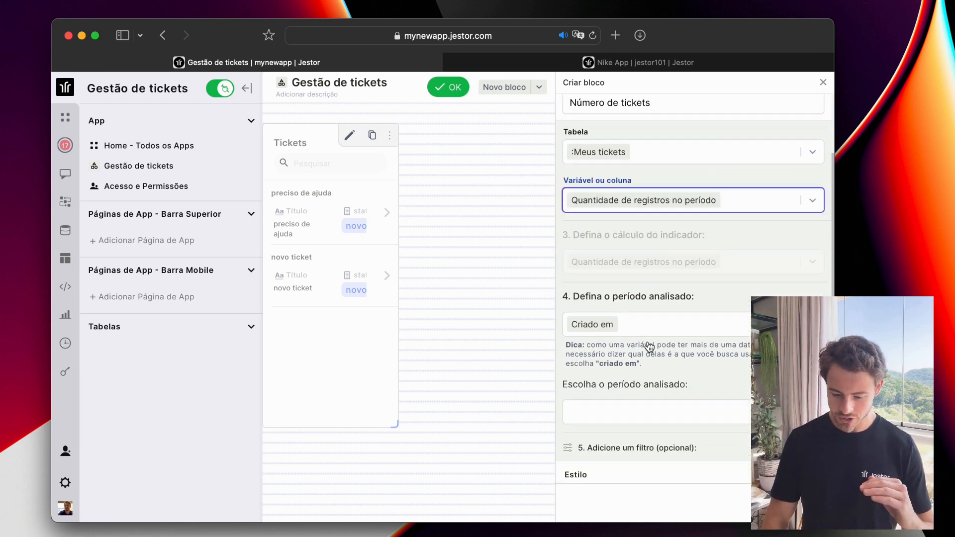
scroll(648, 344, "down", 3)
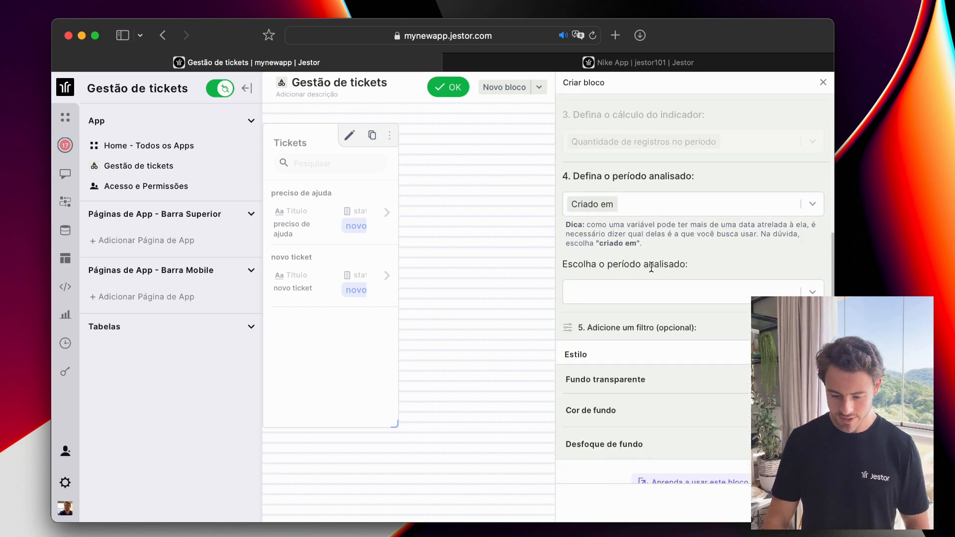
left_click(649, 264)
left_click(641, 286)
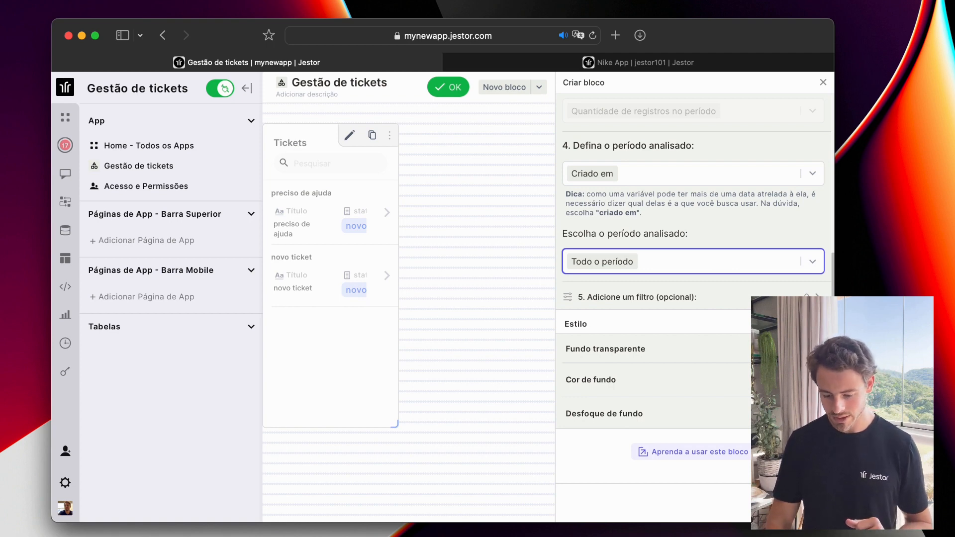
left_click(796, 503)
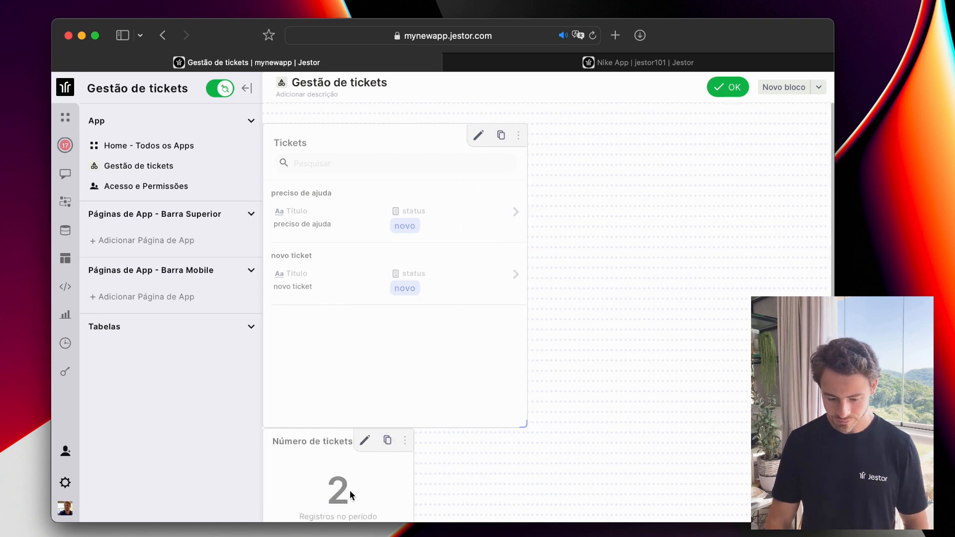
Move the Número de tickets indicator to the right of the Tickets list and exit edit mode.
left_click_drag(350, 491, 681, 186)
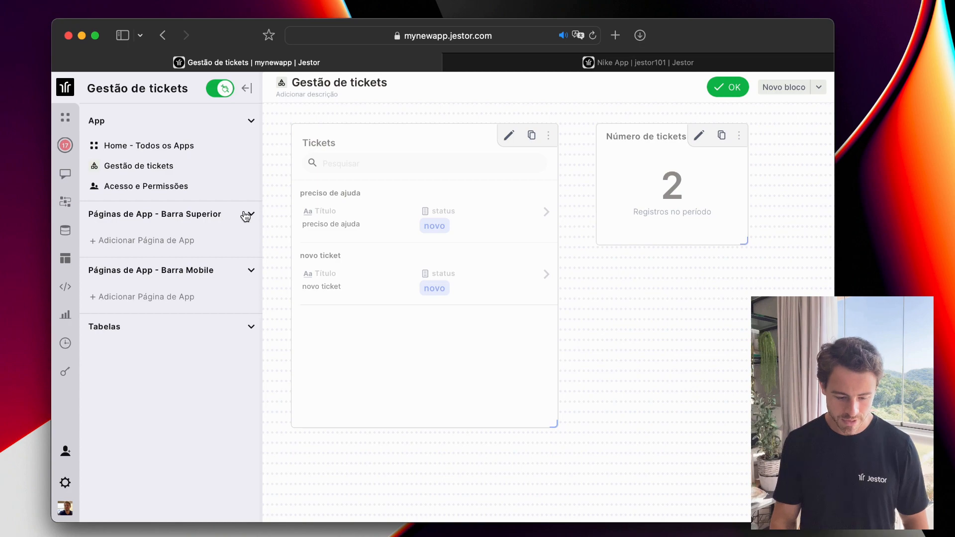
left_click(728, 88)
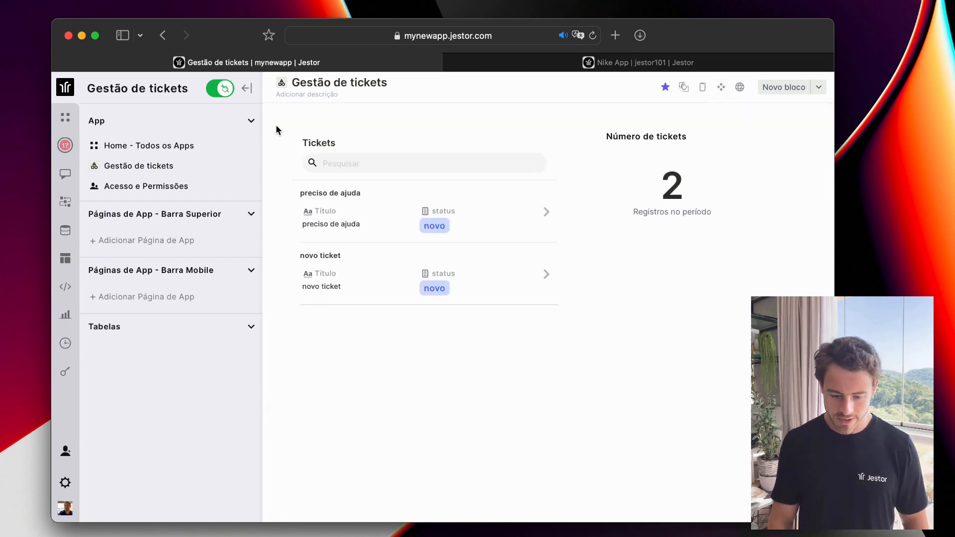
Create another new app page from Home titled 'Acompanhamento'.
left_click(70, 120)
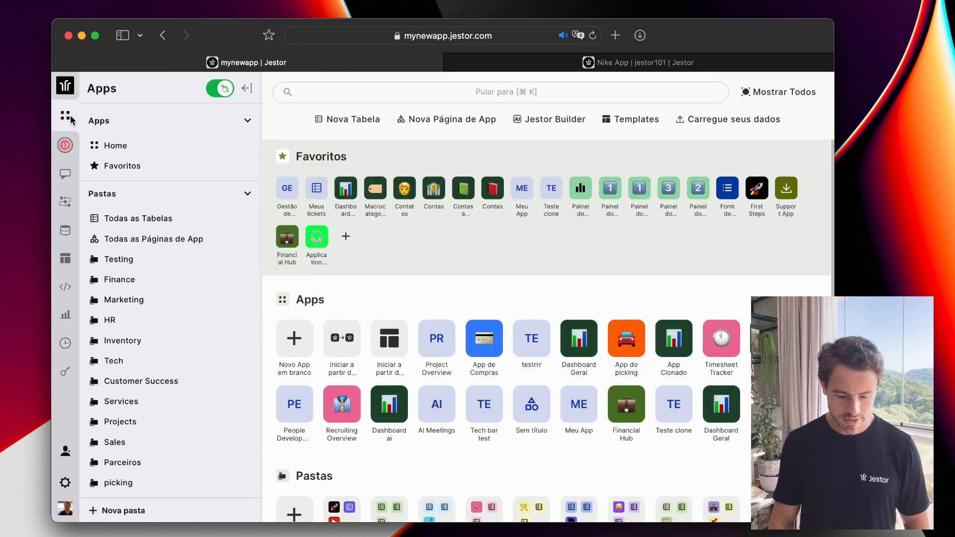
left_click(348, 233)
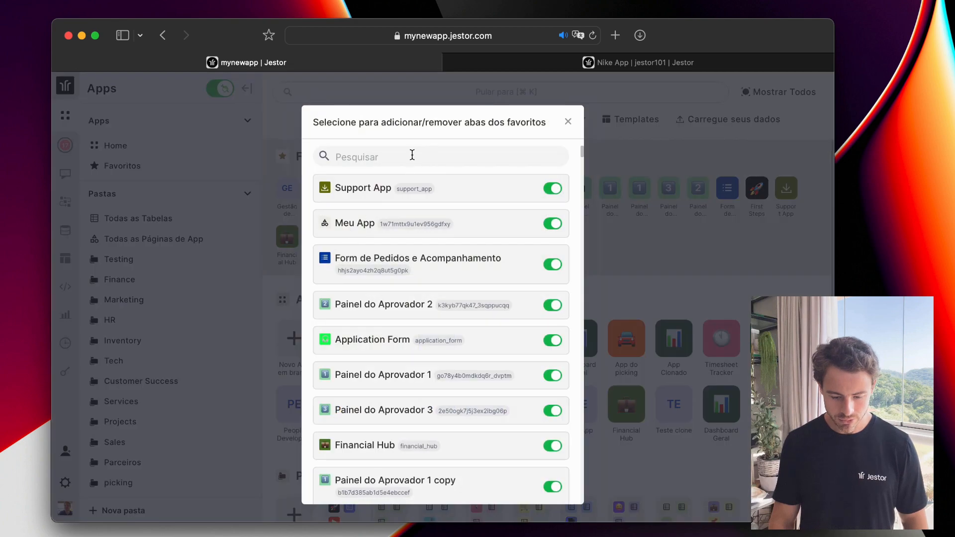
left_click(654, 176)
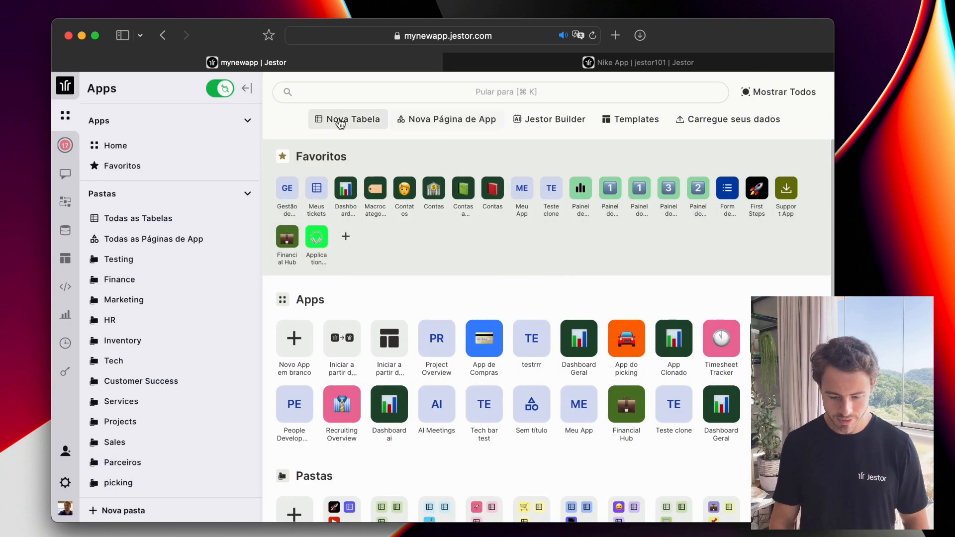
left_click(463, 120)
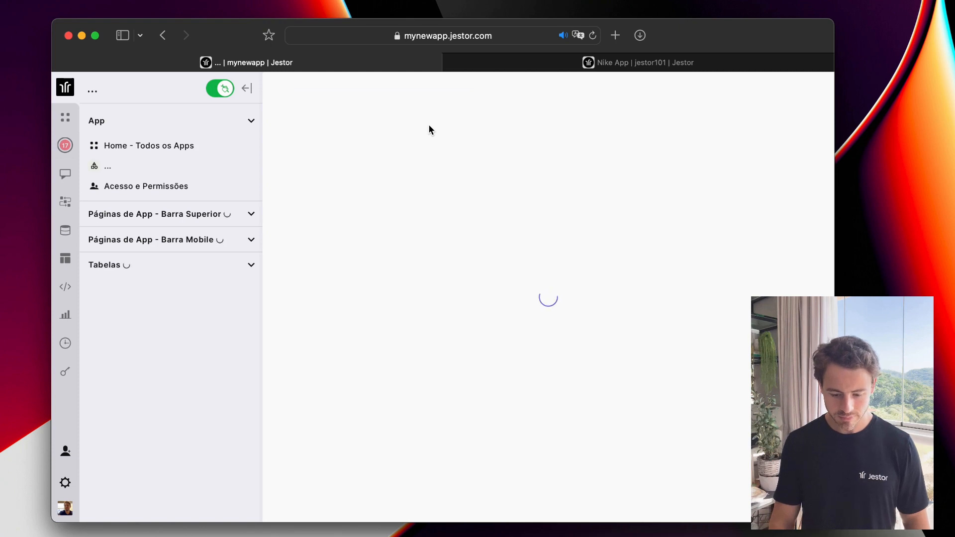
left_click(358, 88)
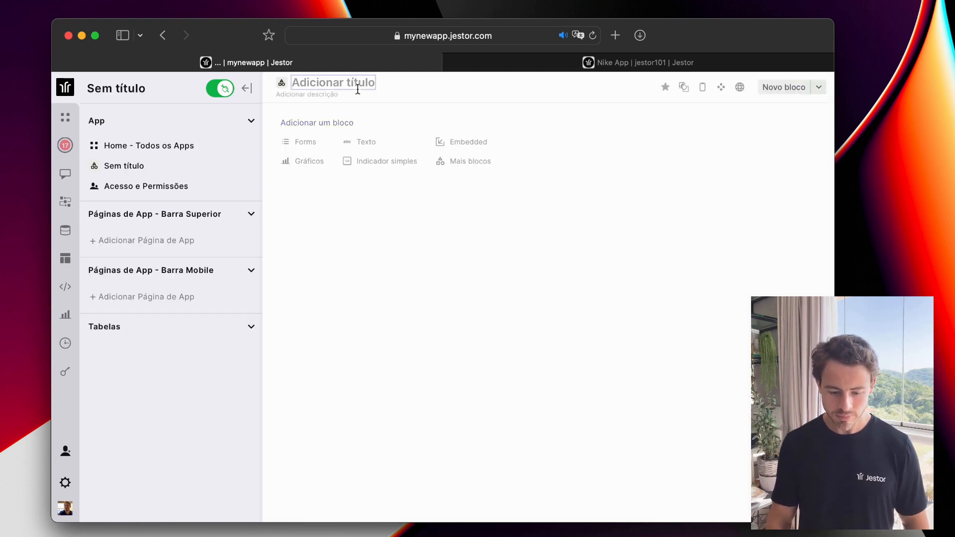
type("Aco")
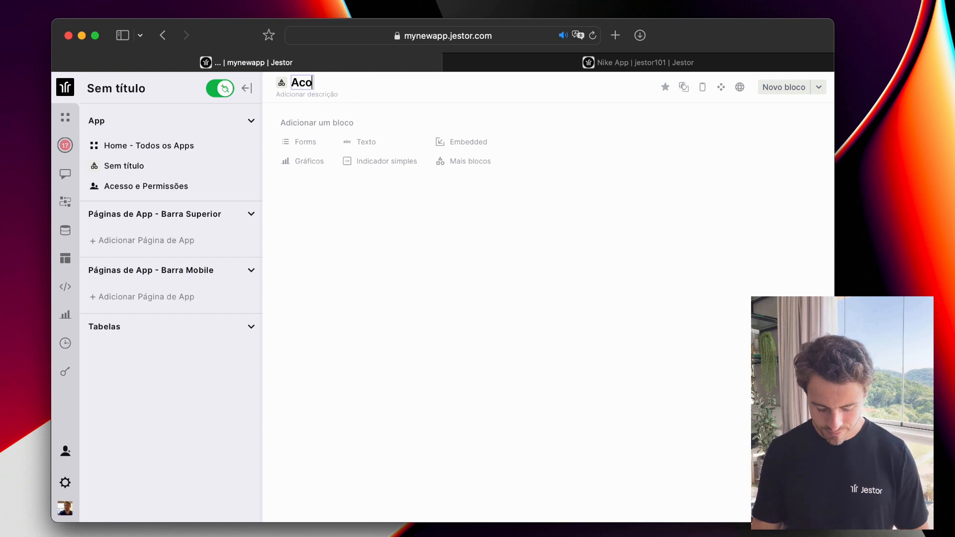
type("mpanhamneto")
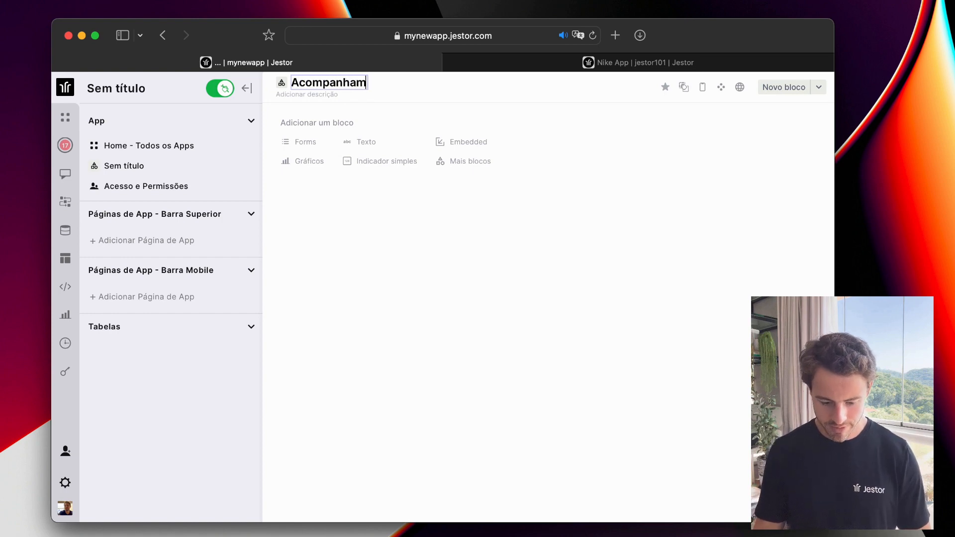
key("BackSpace")
key("BackSpace")
key("BackSpace")
key("BackSpace")
type("ento")
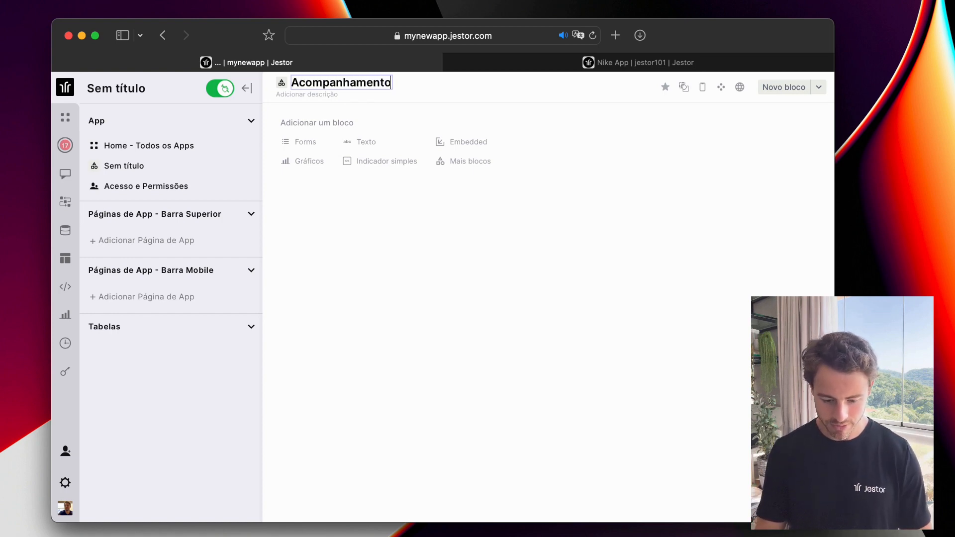
left_click(488, 256)
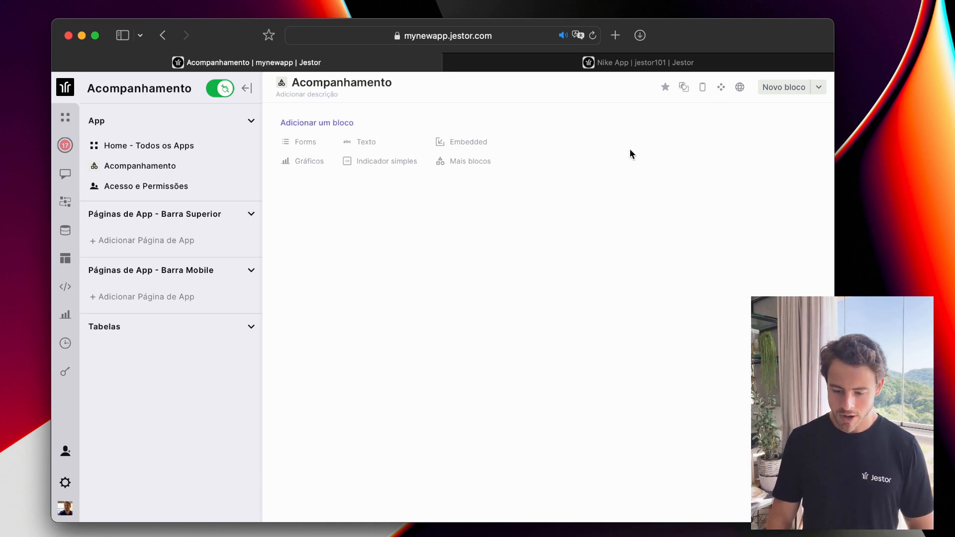
Start a Kanban block based on the Meus tickets table.
left_click(782, 87)
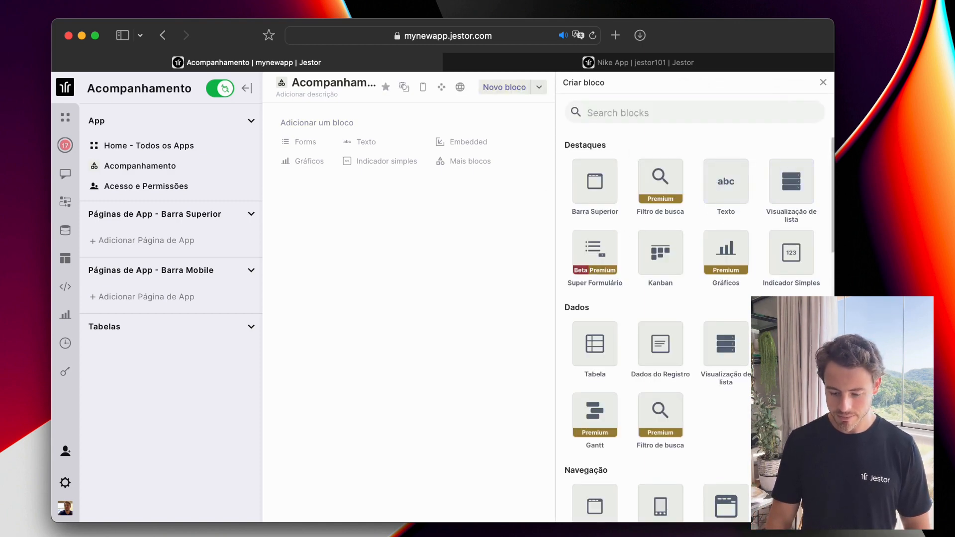
left_click(667, 243)
left_click(648, 259)
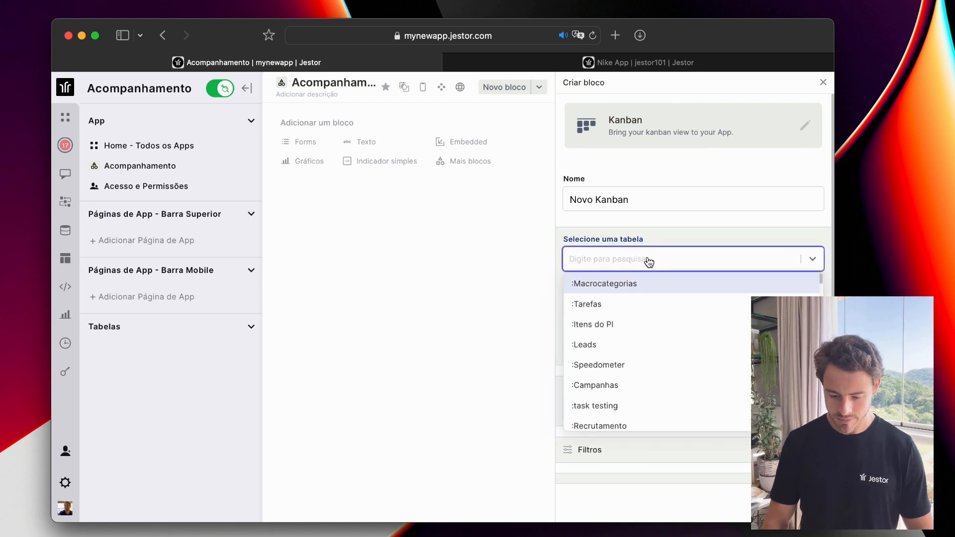
type("meus")
left_click(650, 291)
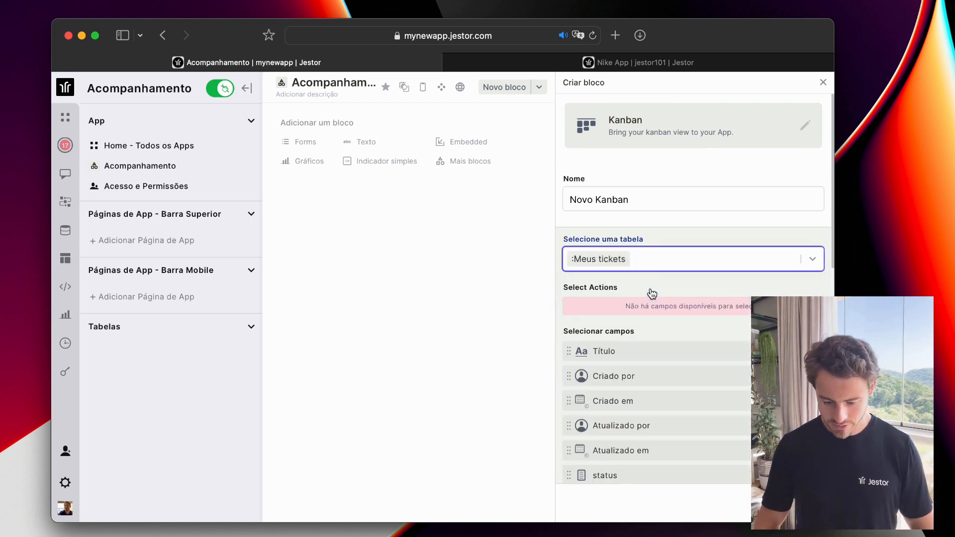
left_click(672, 240)
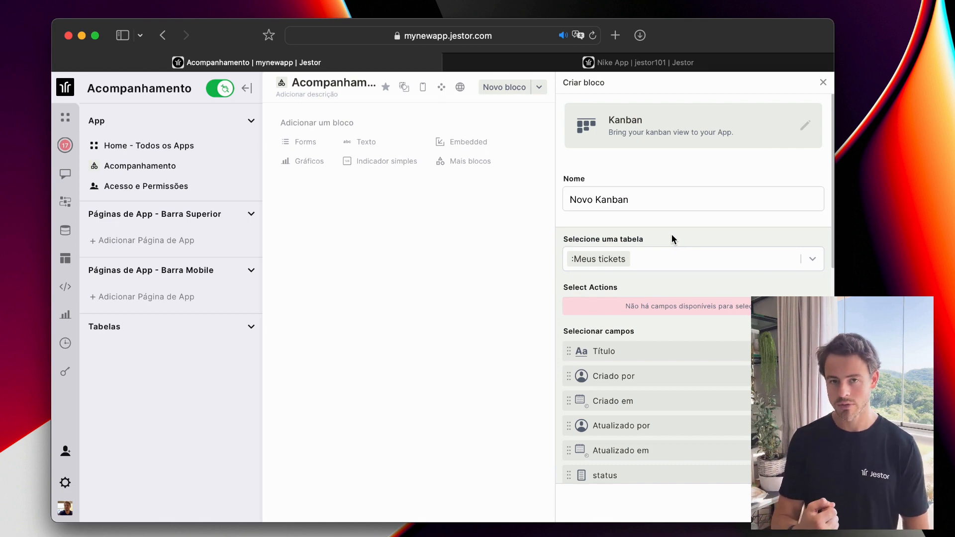
Group the Kanban columns by status and create the block.
scroll(680, 254, "down", 2)
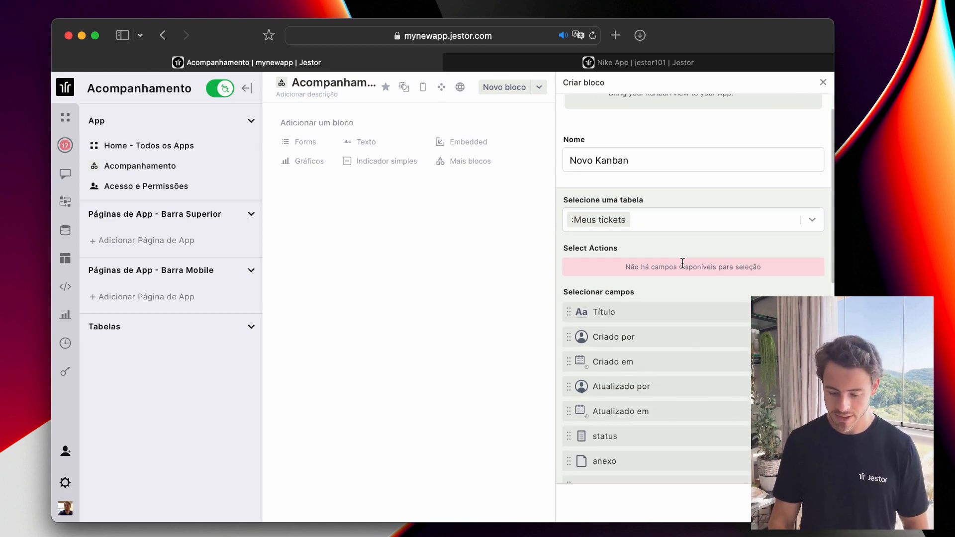
scroll(682, 262, "down", 4)
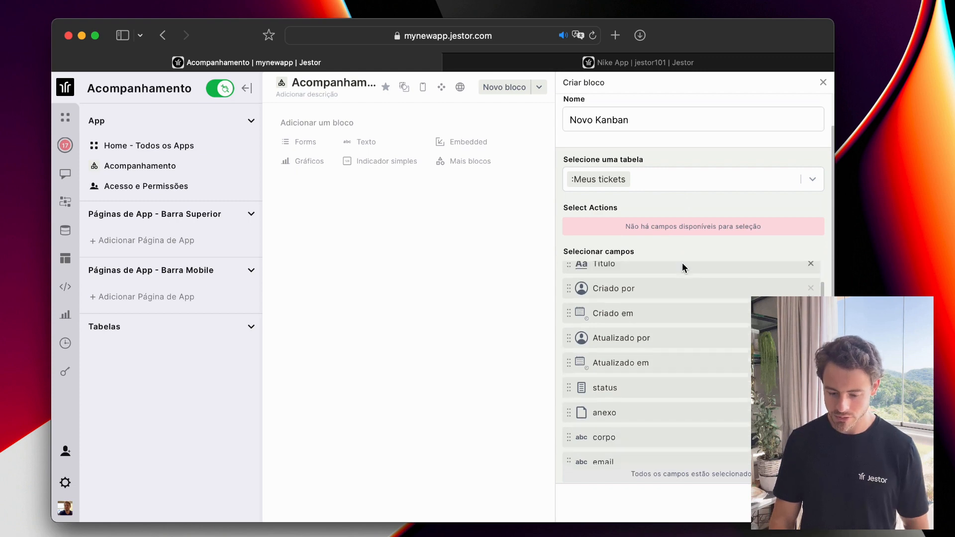
scroll(695, 251, "down", 2)
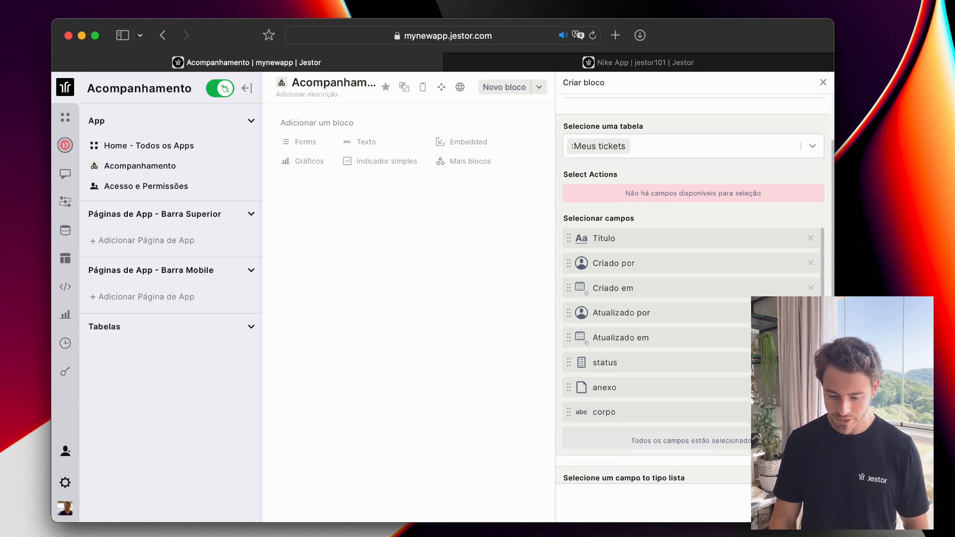
scroll(799, 289, "down", 1)
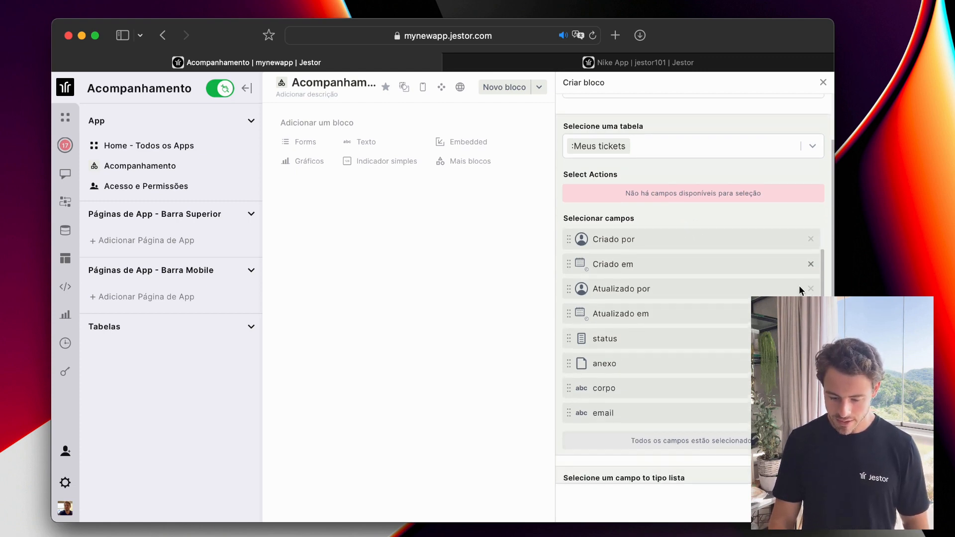
scroll(799, 288, "down", 1)
scroll(732, 355, "down", 3)
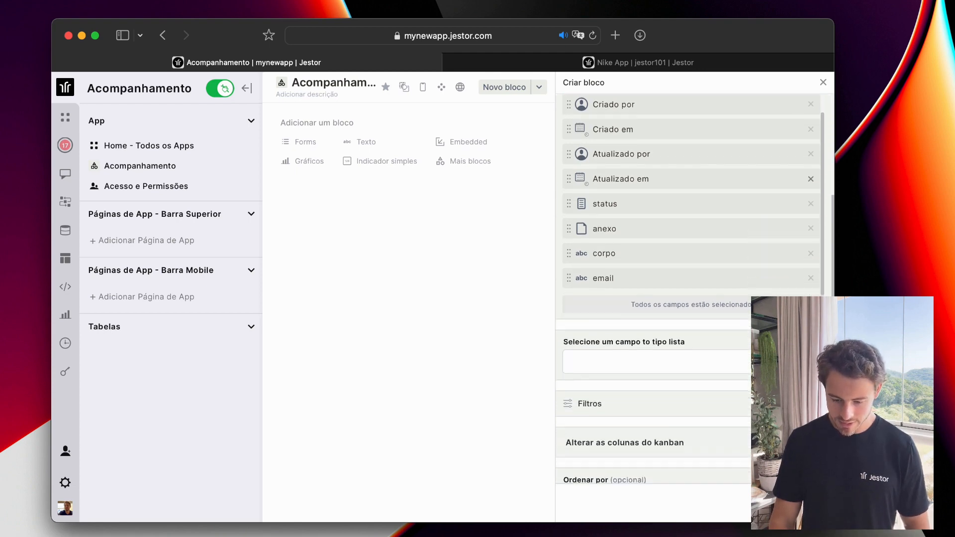
left_click(727, 346)
left_click(725, 361)
scroll(720, 344, "down", 4)
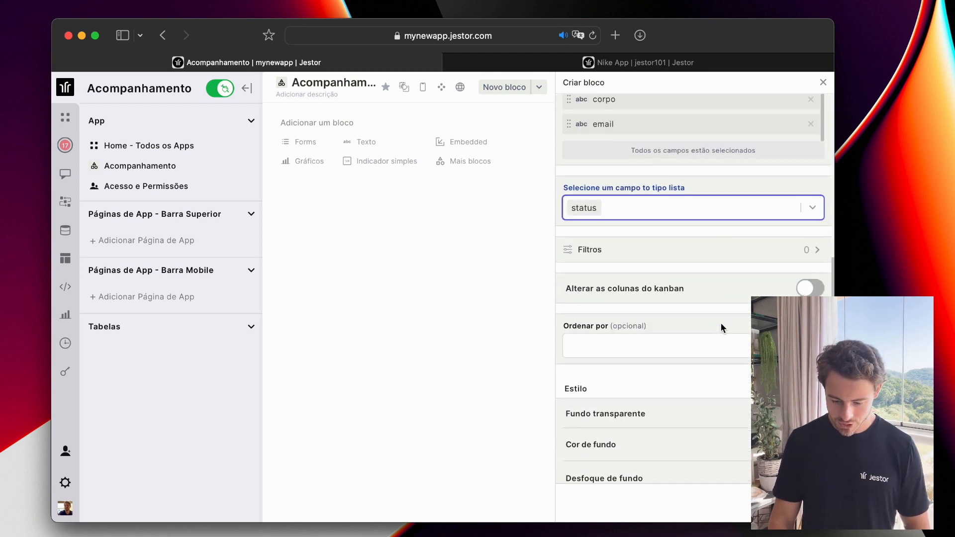
scroll(777, 224, "down", 3)
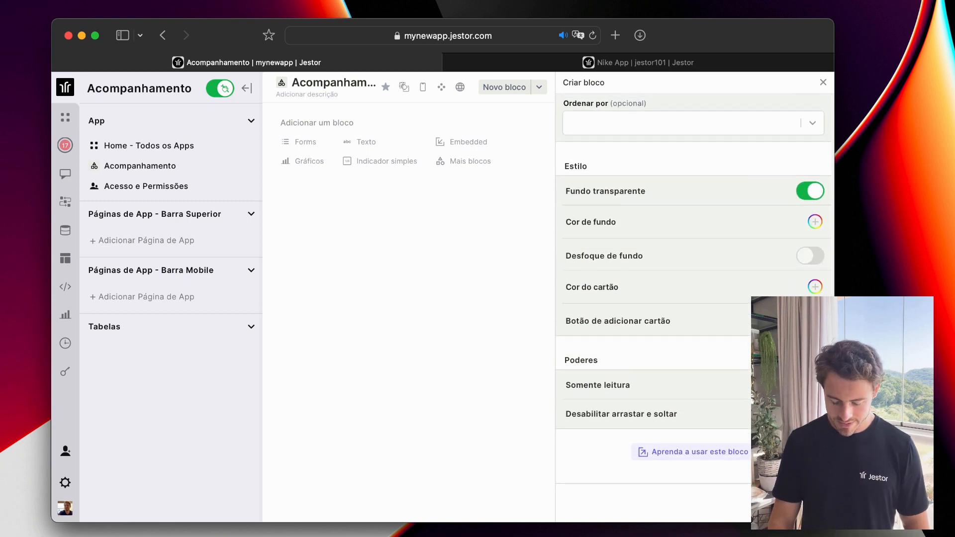
left_click(795, 503)
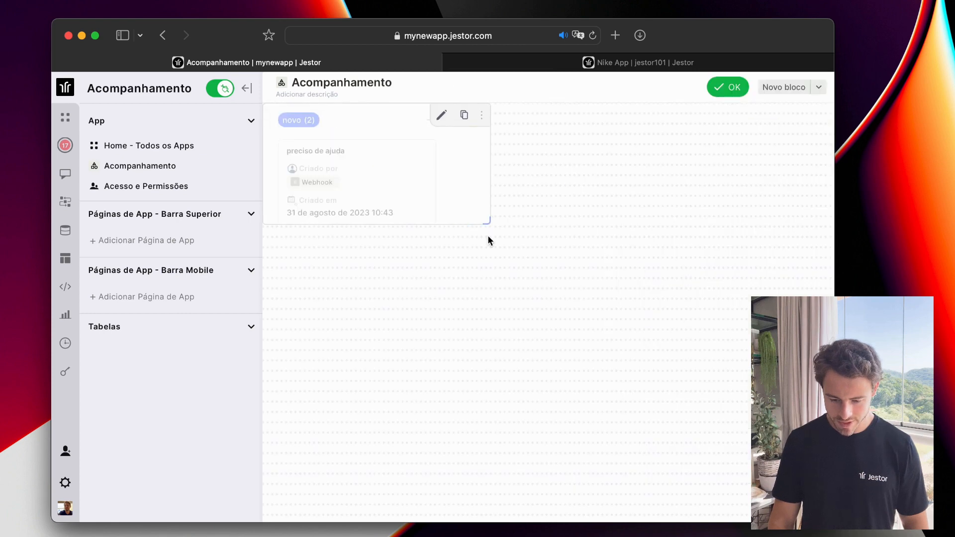
Widen the Kanban to full width showing novo, em andamento, feito, rejeitado columns, then exit editing.
left_click_drag(487, 224, 706, 503)
left_click_drag(480, 324, 526, 331)
scroll(526, 331, "down", 1)
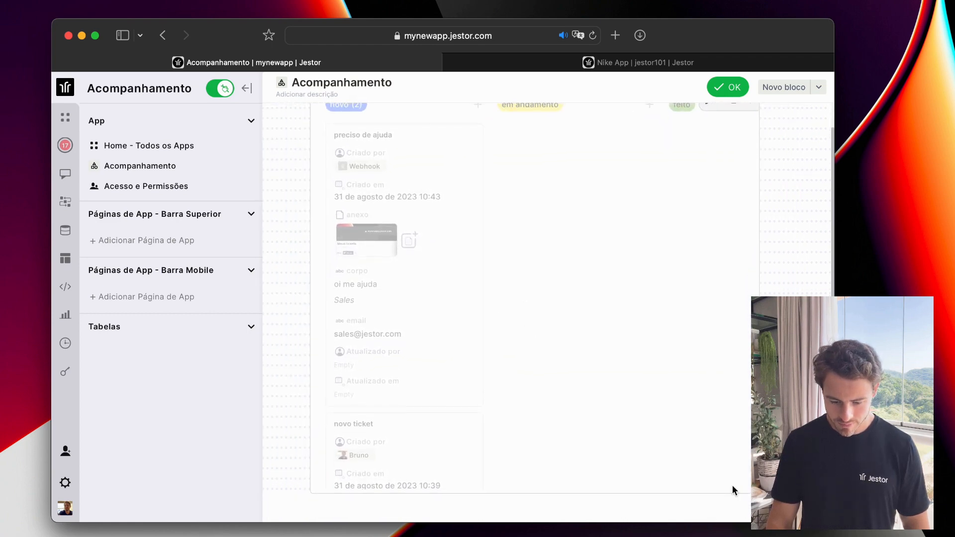
left_click_drag(755, 489, 826, 491)
left_click_drag(663, 333, 641, 333)
scroll(761, 448, "down", 1)
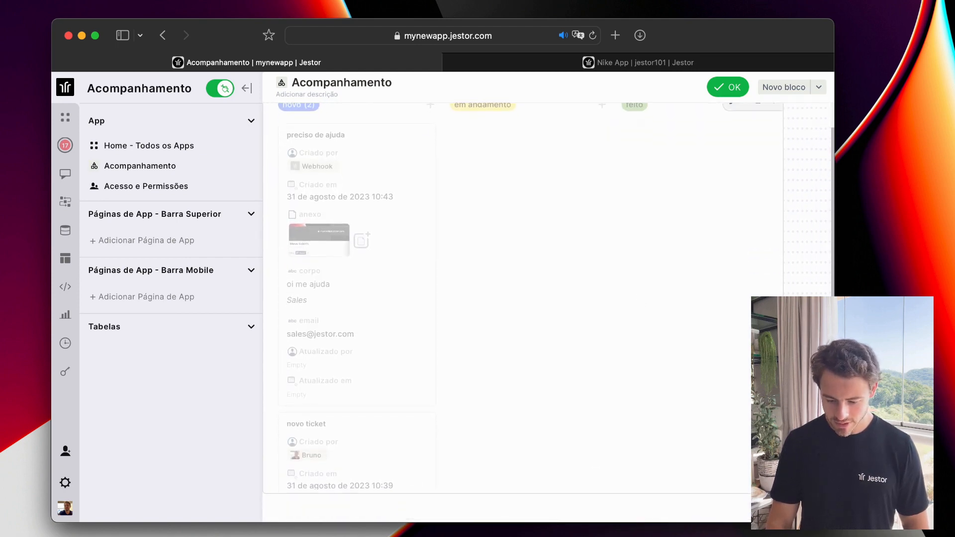
left_click_drag(779, 490, 826, 490)
scroll(718, 396, "up", 1)
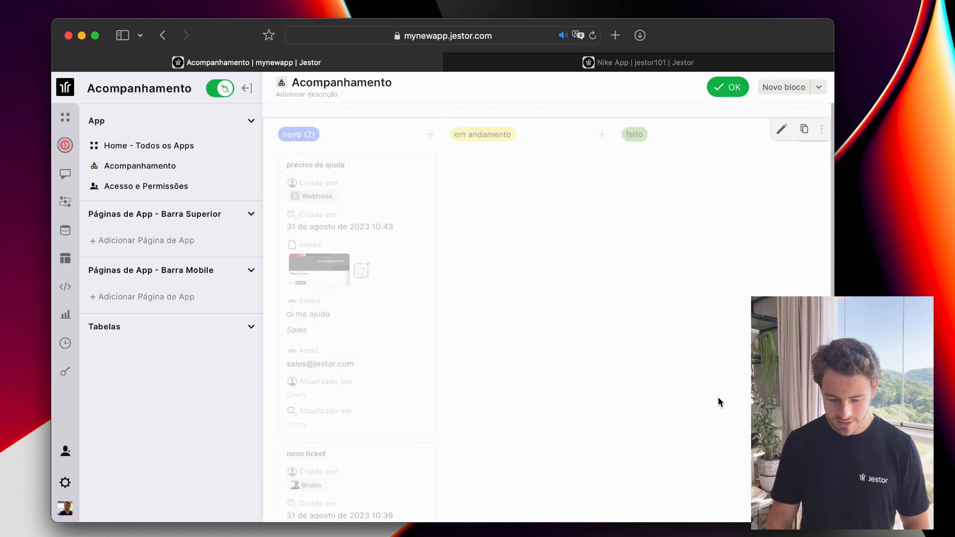
left_click_drag(659, 265, 658, 264)
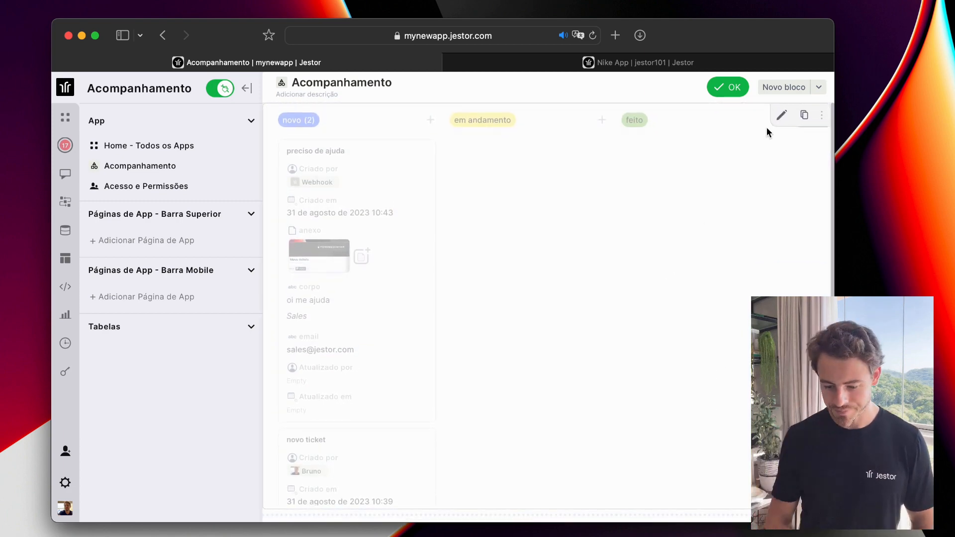
left_click(728, 88)
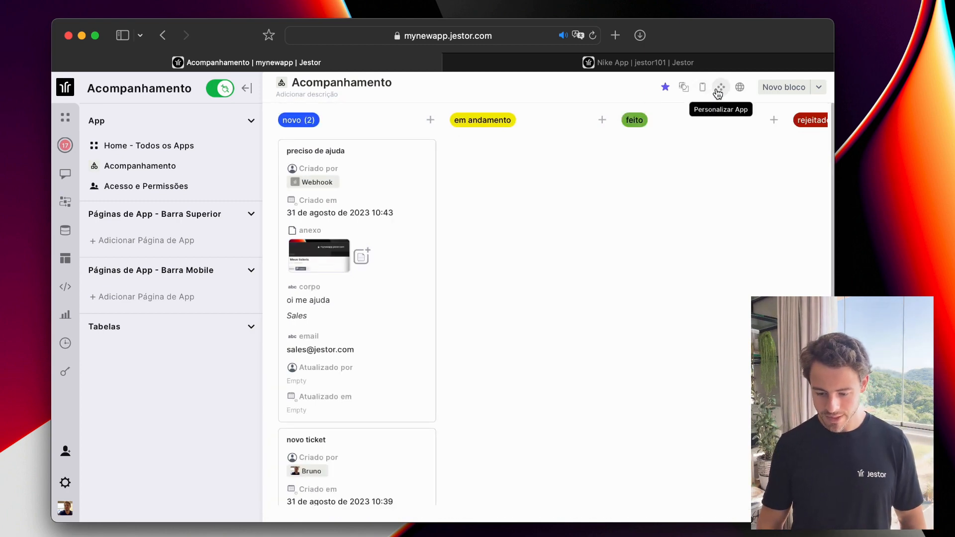
Set the Acompanhamento page background to dark navy in the appearance settings.
left_click(720, 88)
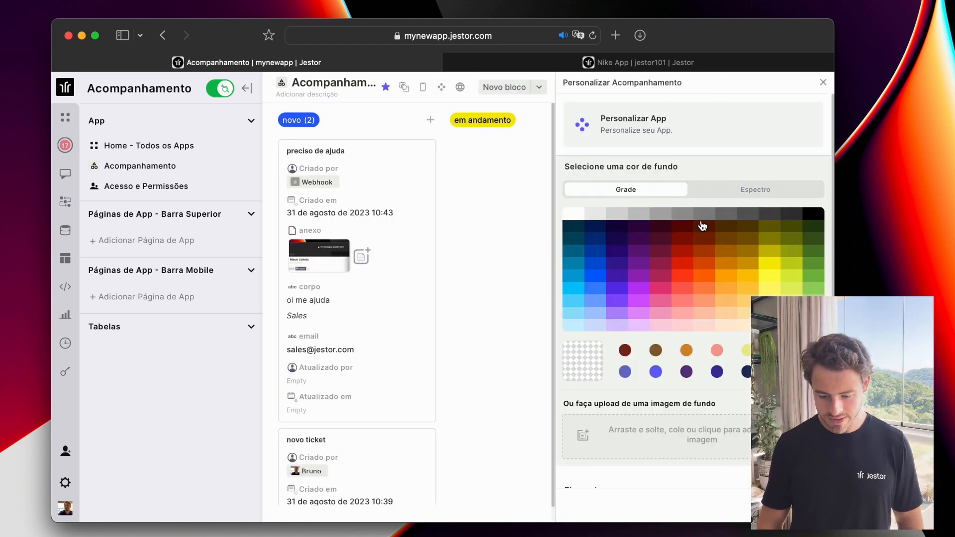
left_click(602, 287)
left_click(617, 276)
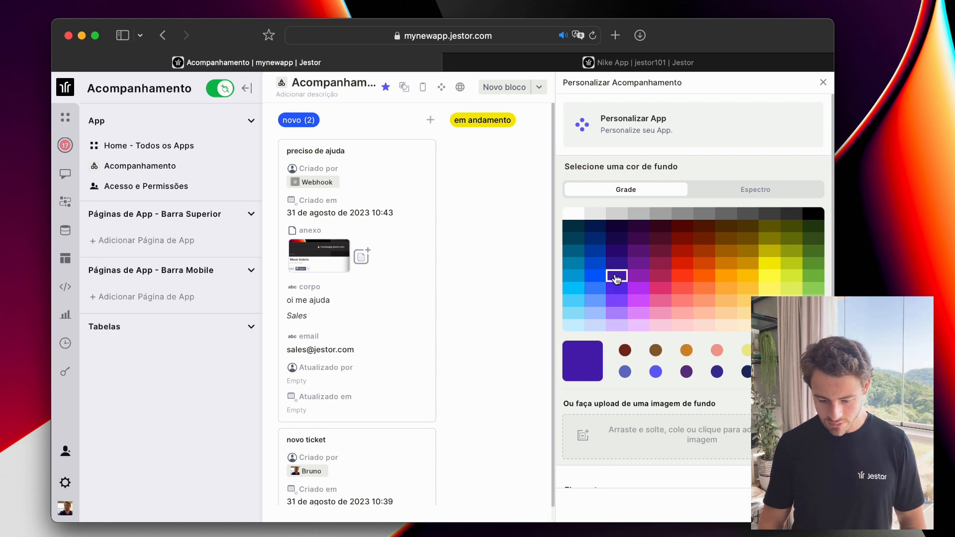
left_click(616, 228)
left_click(596, 226)
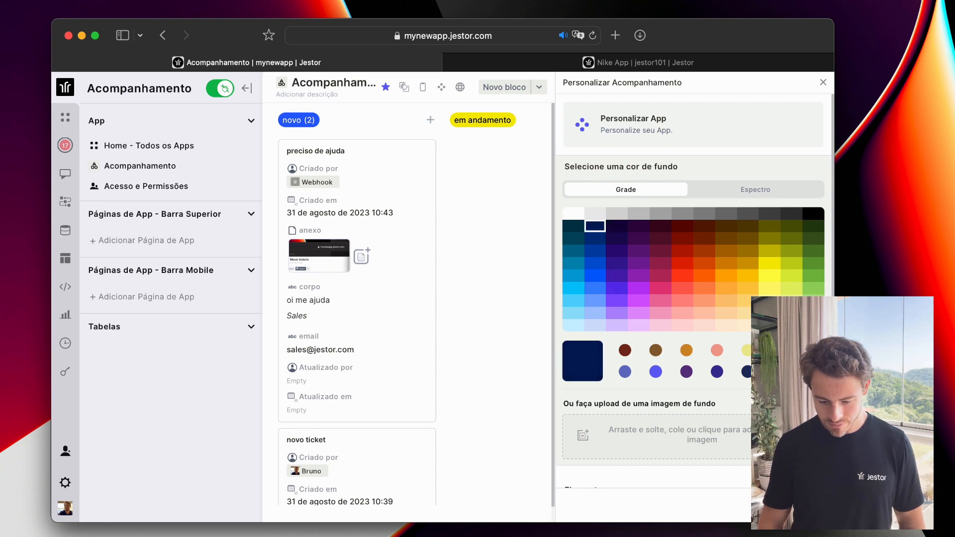
left_click(822, 83)
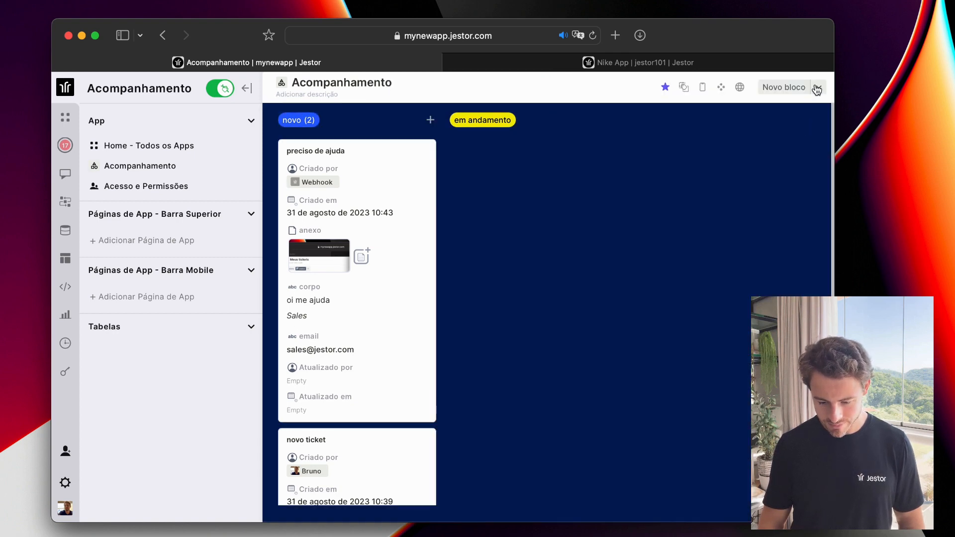
Move the 'preciso de ajuda' ticket into the em andamento column on the Kanban board.
scroll(695, 235, "right", 10)
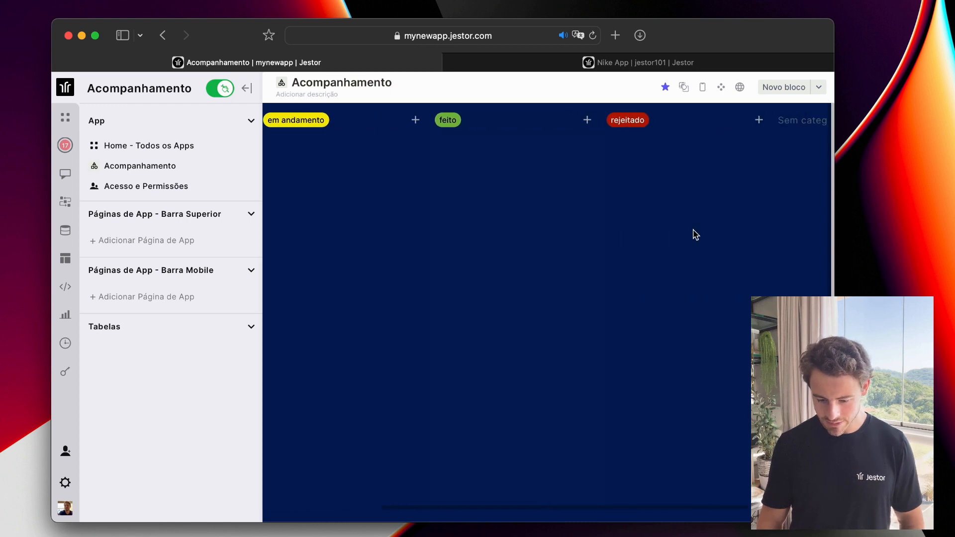
scroll(696, 235, "left", 10)
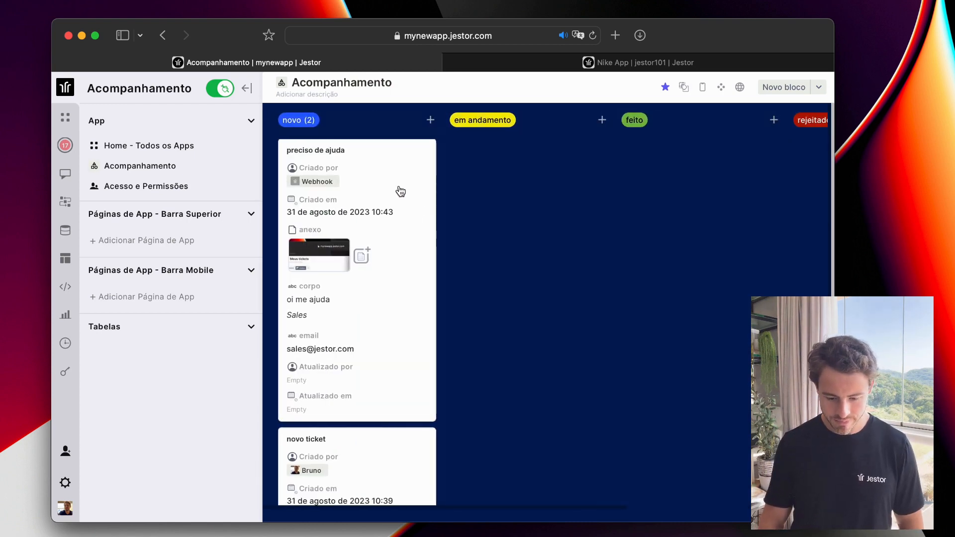
left_click_drag(401, 191, 422, 191)
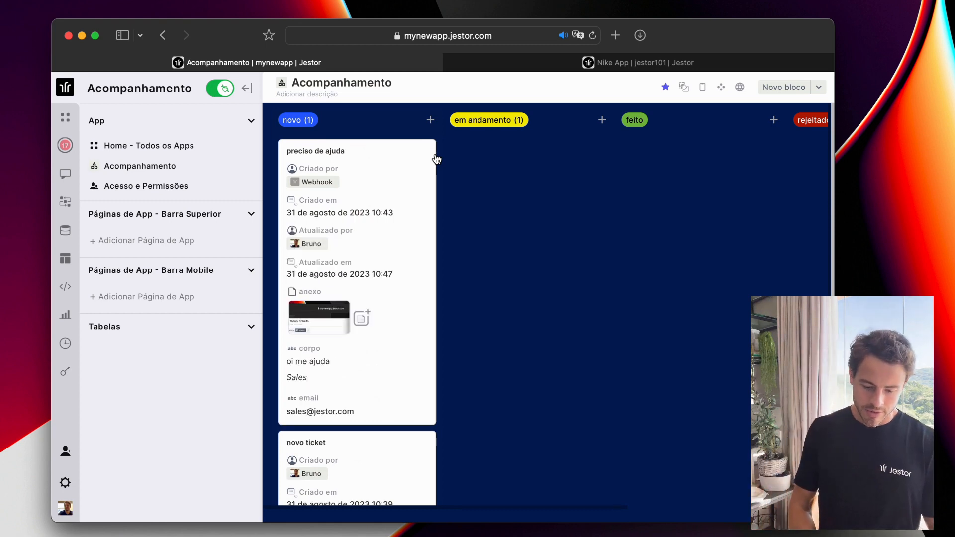
Jump to the Gestão de tickets page with Cmd+K and start a new block.
left_click(69, 119)
left_click(68, 92)
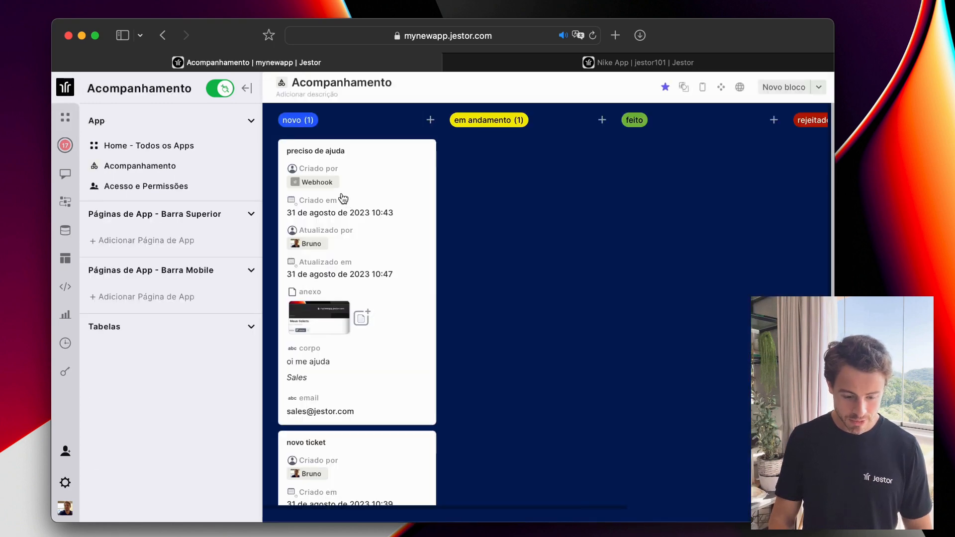
key("super+k")
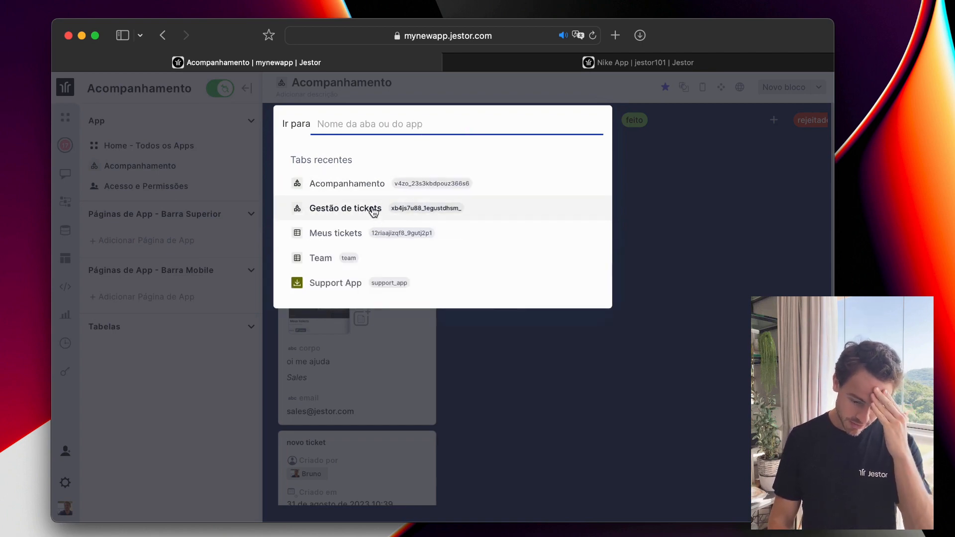
left_click(373, 210)
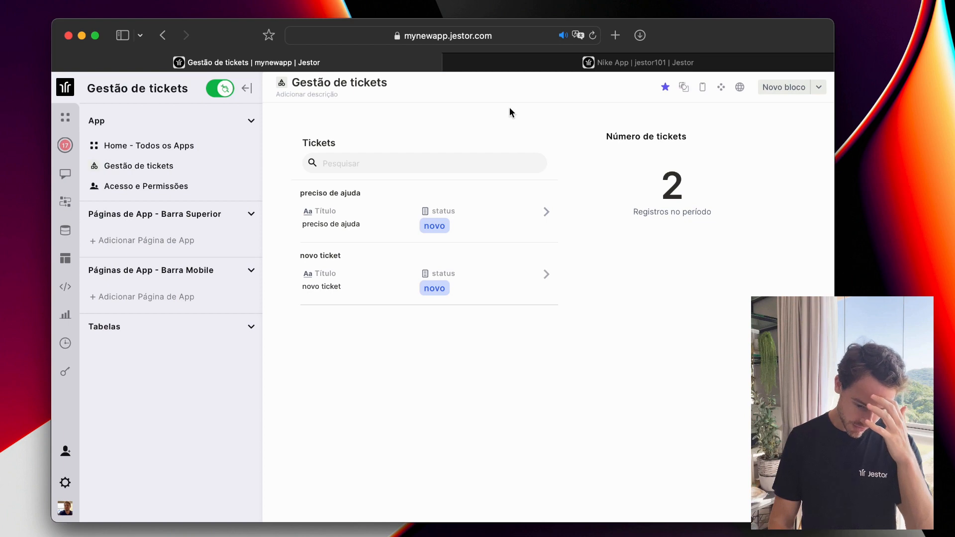
left_click(759, 87)
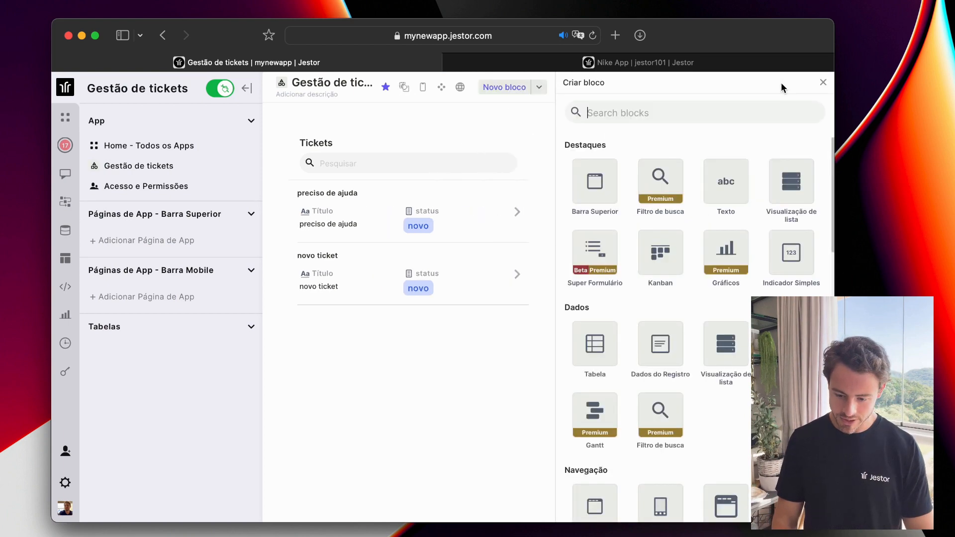
Add a top navigation bar block with a dark teal background colour.
left_click(600, 192)
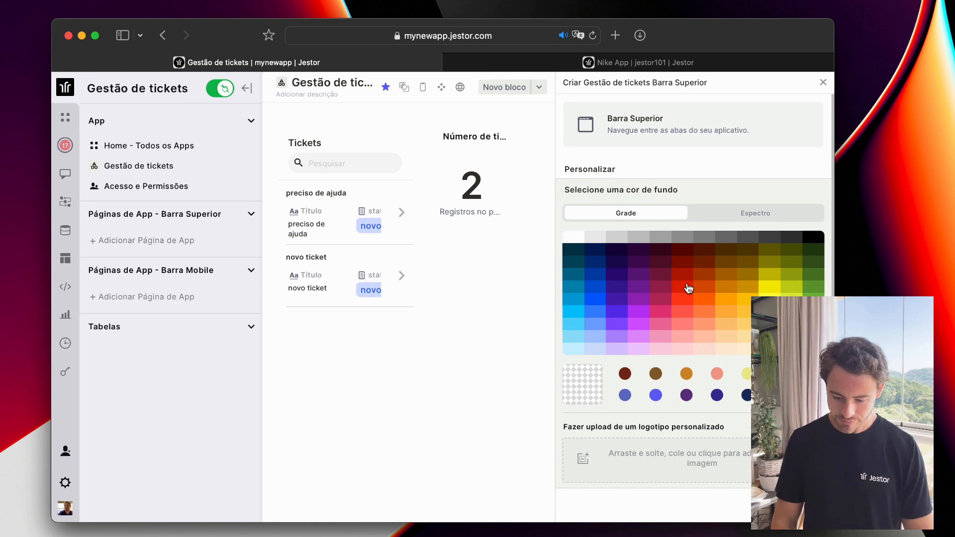
left_click(653, 252)
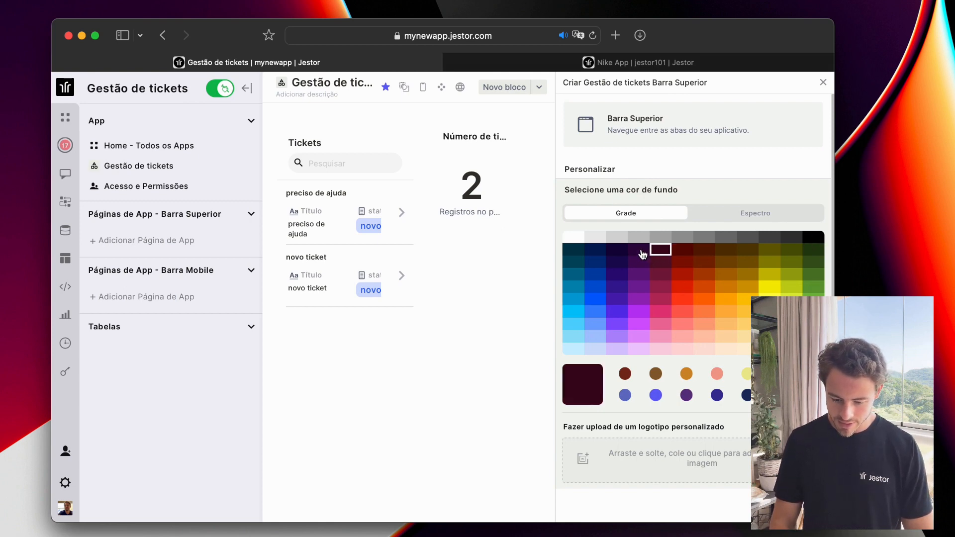
left_click(640, 250)
left_click(578, 253)
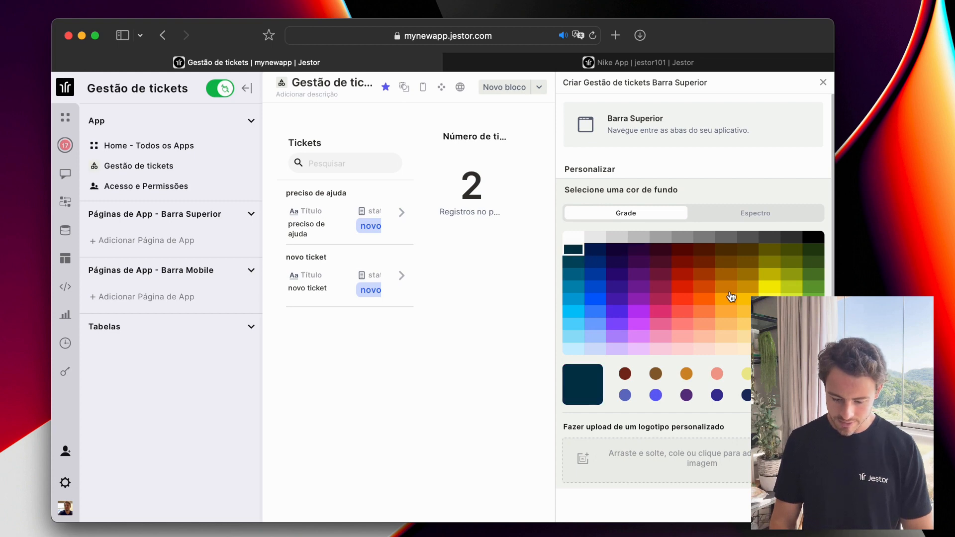
scroll(728, 323, "down", 5)
scroll(726, 339, "down", 3)
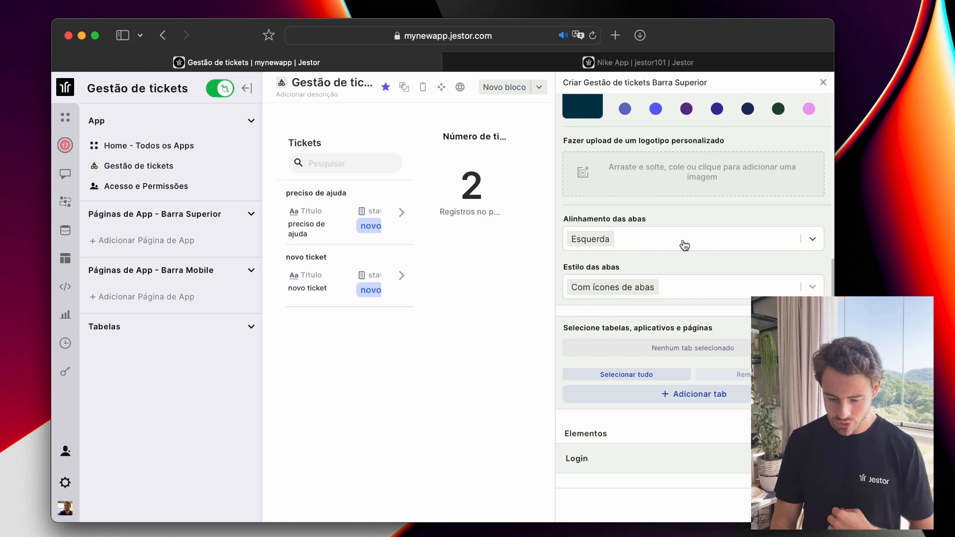
Set the top bar's tab style to Com barra inferior.
scroll(706, 288, "down", 1)
left_click(705, 285)
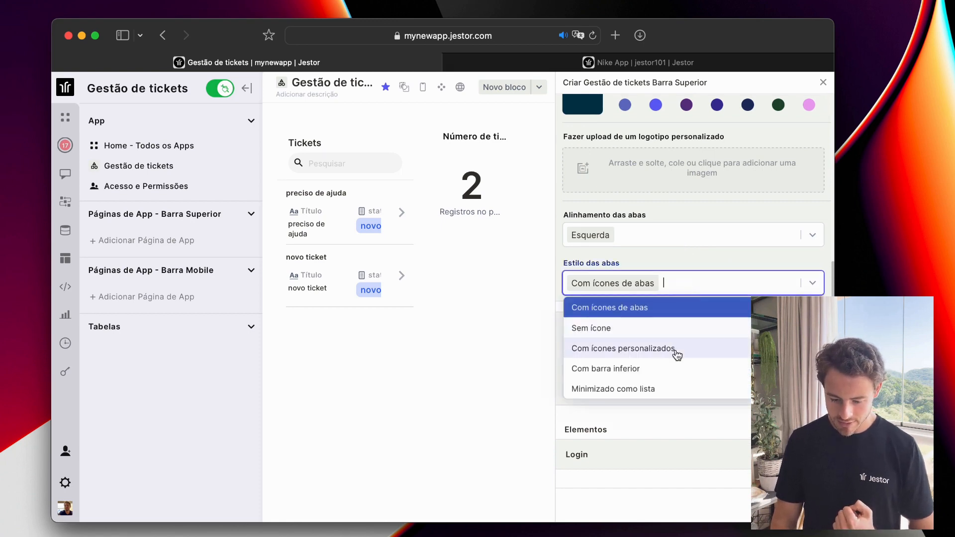
left_click(666, 369)
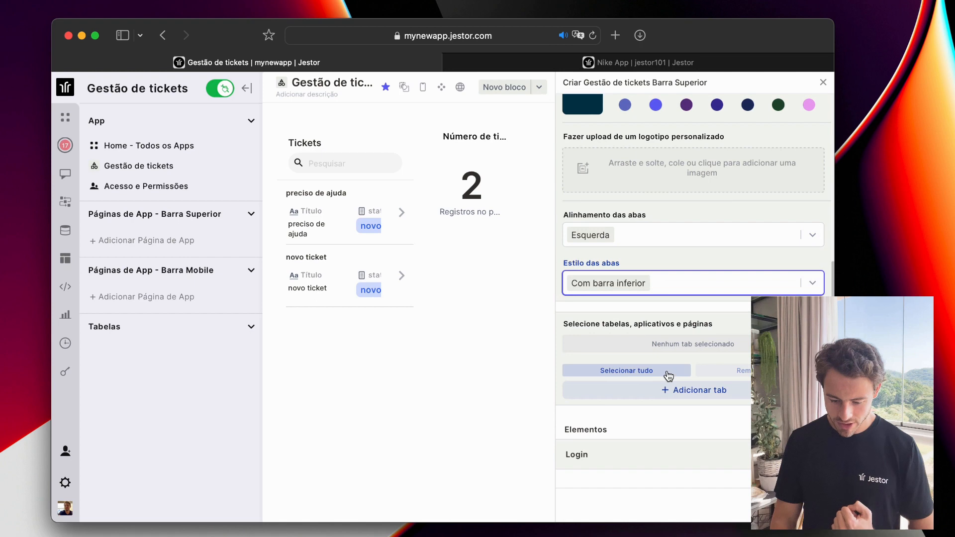
left_click(696, 393)
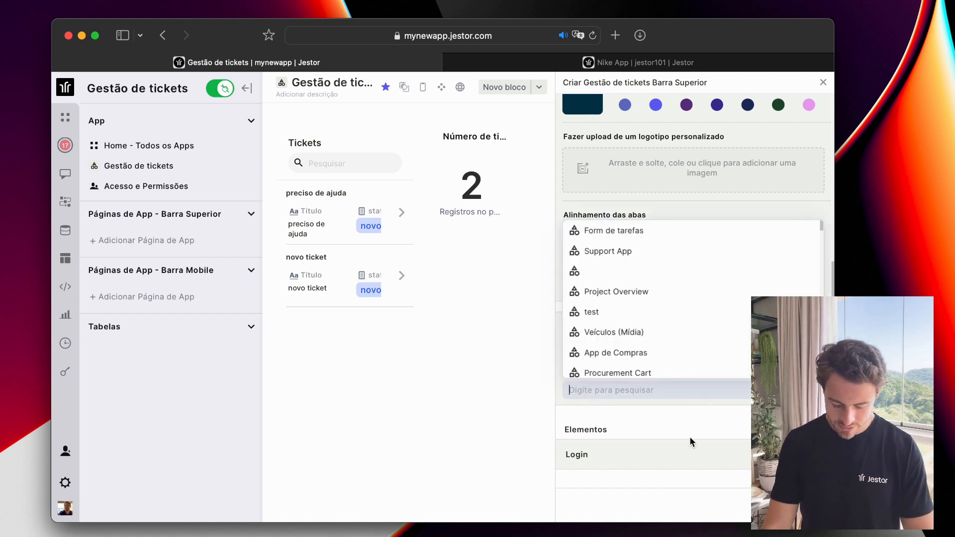
type("acomp")
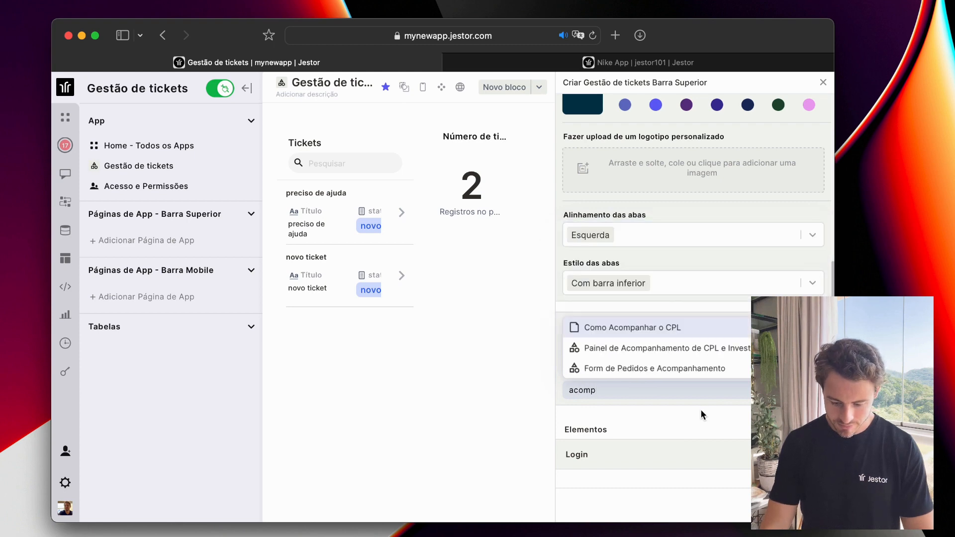
type("anha")
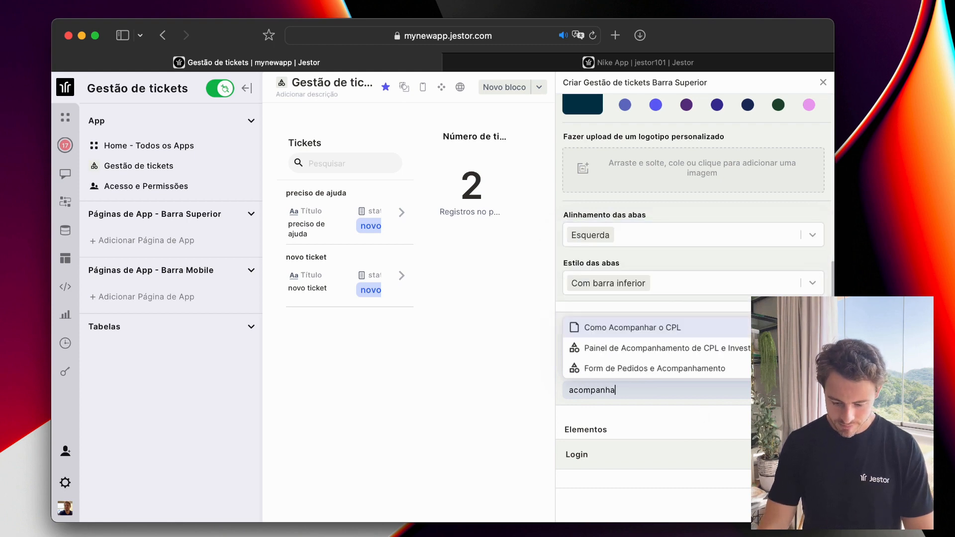
left_click(676, 421)
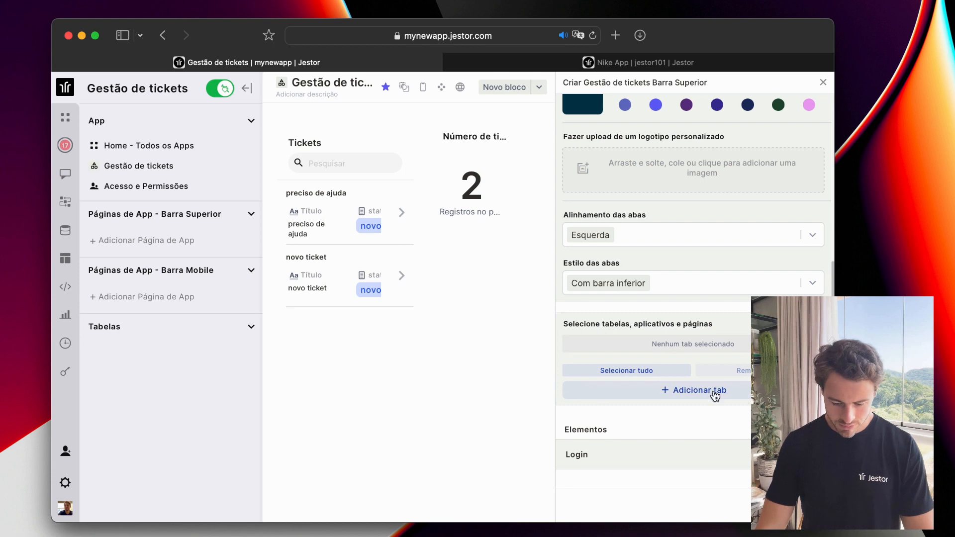
left_click(674, 396)
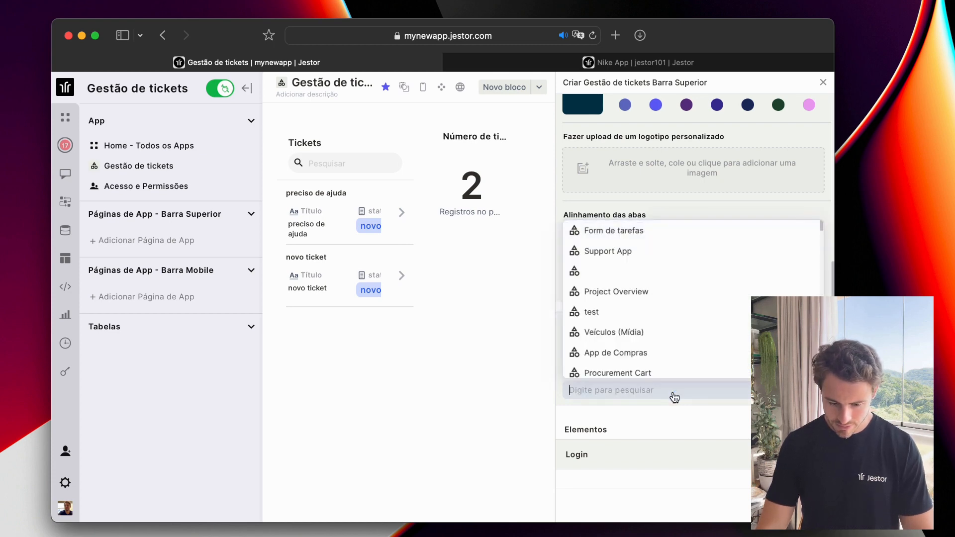
left_click(519, 369)
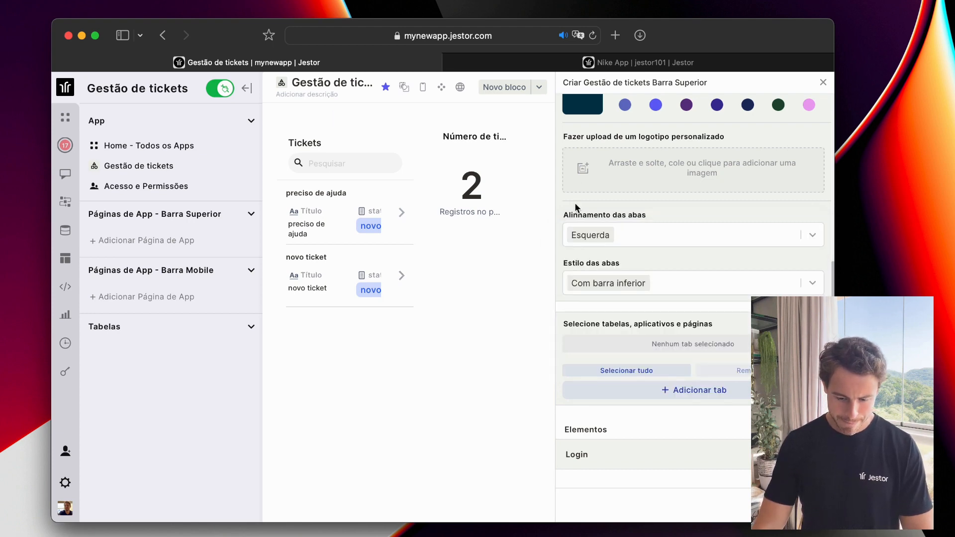
Add Meus tickets as a tab on the top bar.
left_click(687, 397)
type("meus")
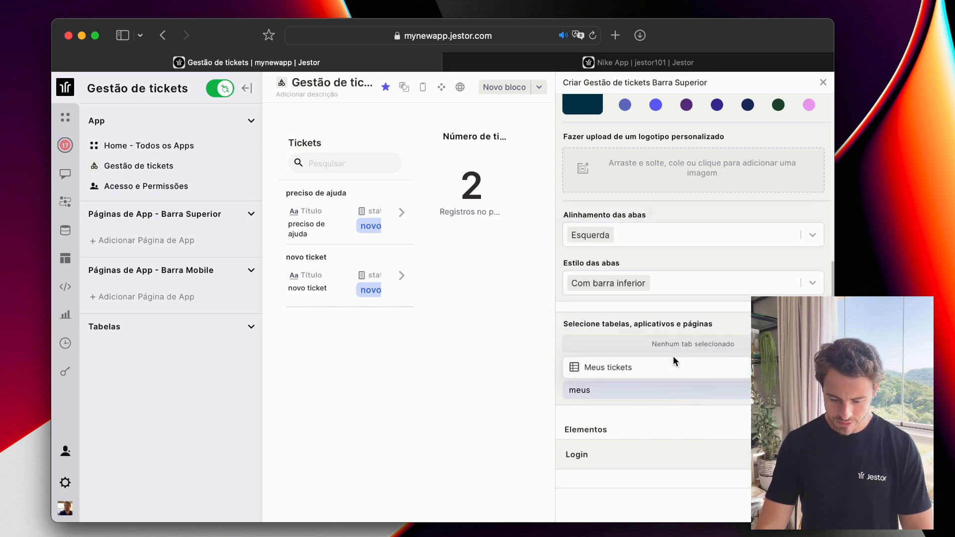
left_click(666, 363)
left_click(682, 438)
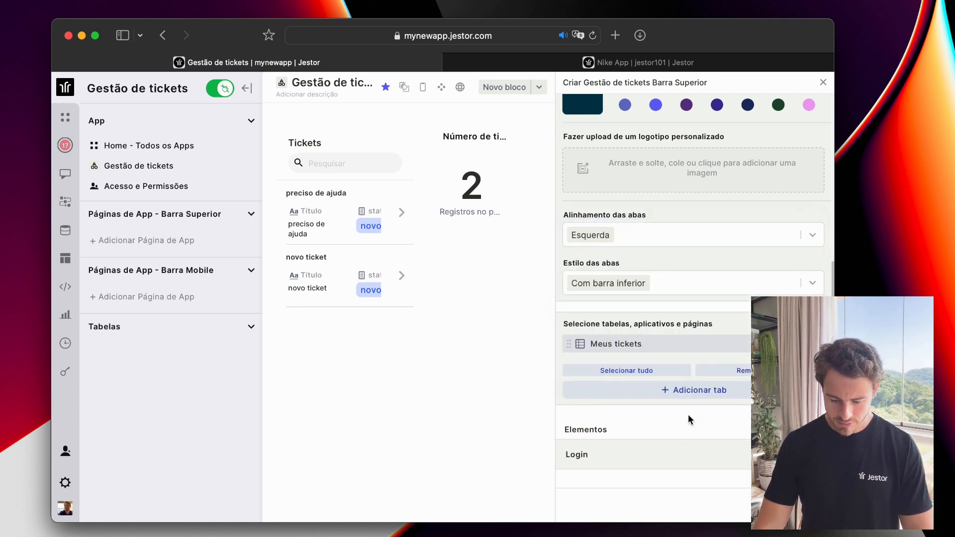
scroll(725, 355, "up", 10)
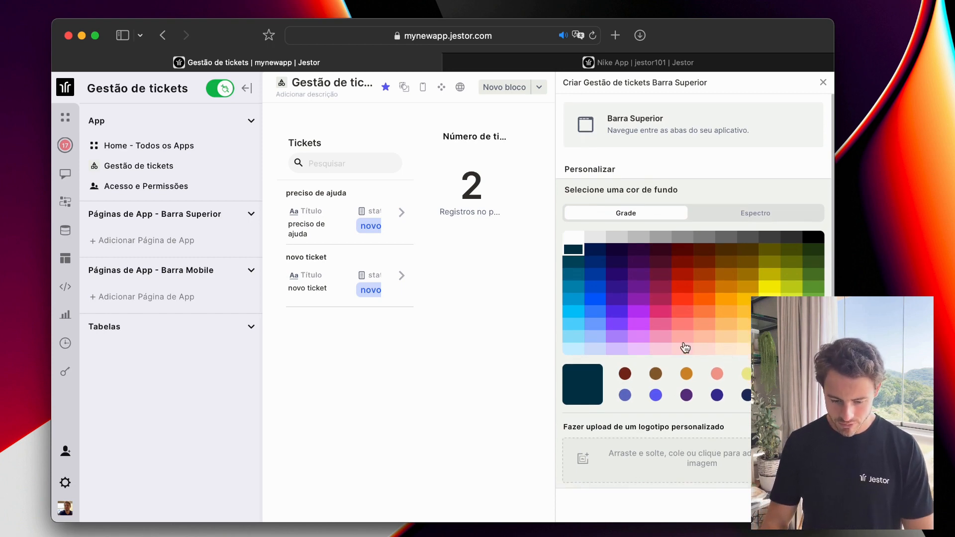
scroll(685, 348, "down", 6)
Add Gestão de tickets as a tab, order it before Meus tickets, and save the bar.
left_click(686, 390)
type("g")
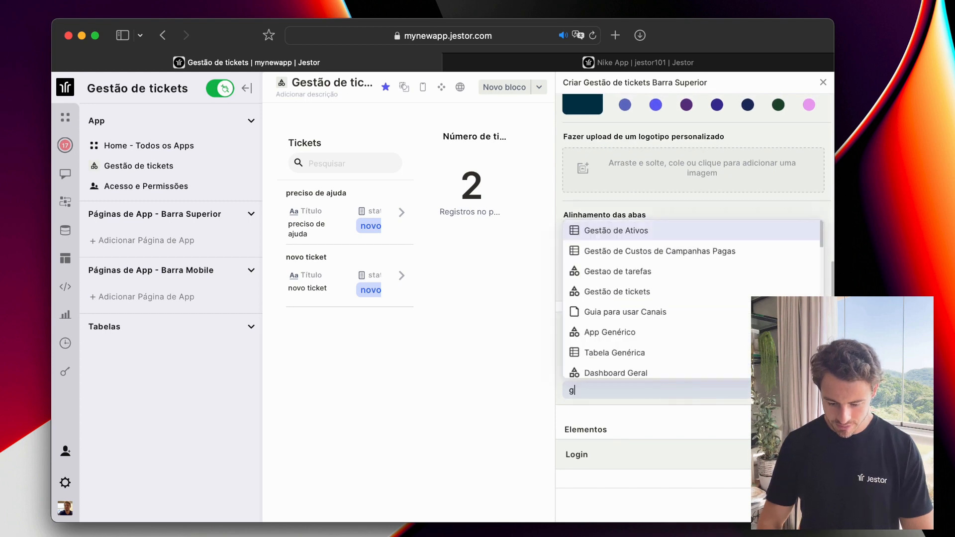
type("es")
left_click(663, 347)
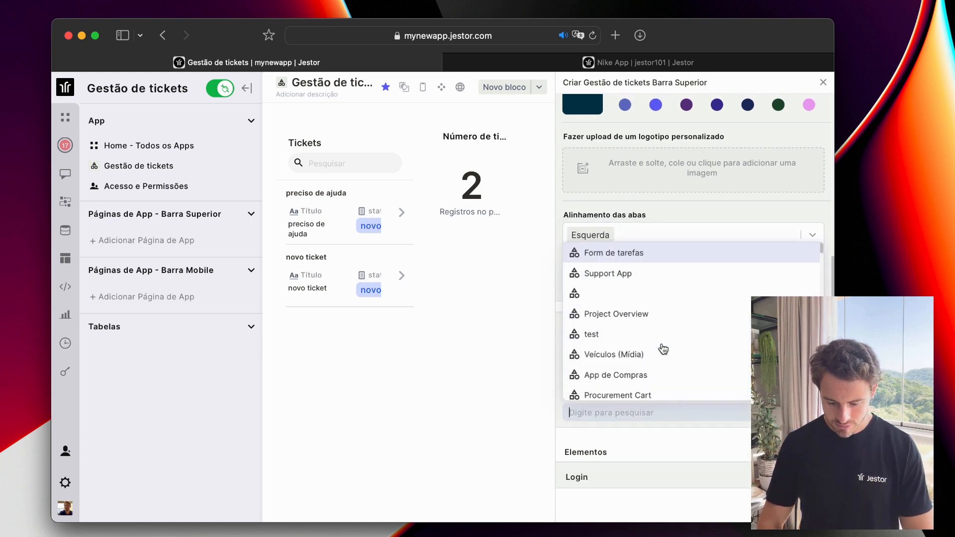
left_click(668, 435)
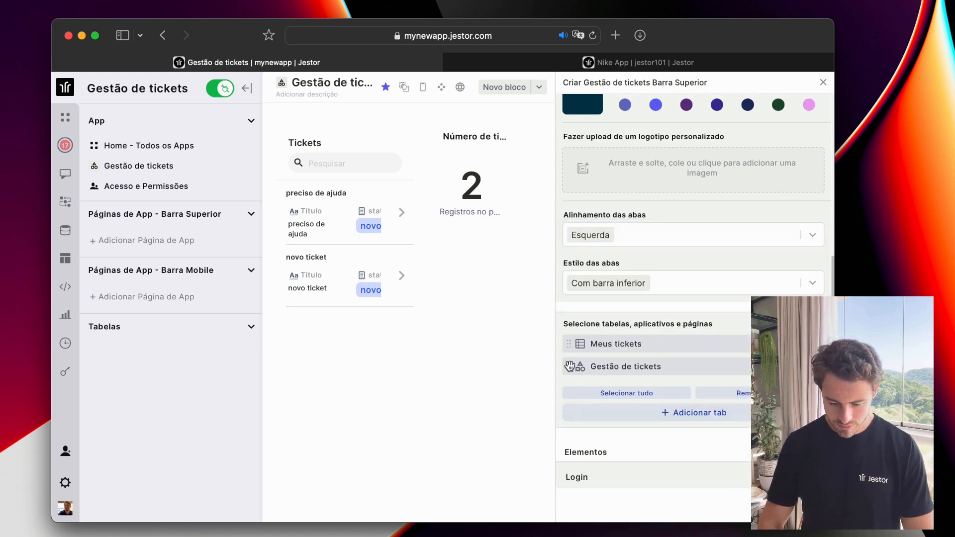
left_click_drag(569, 367, 570, 344)
left_click(796, 505)
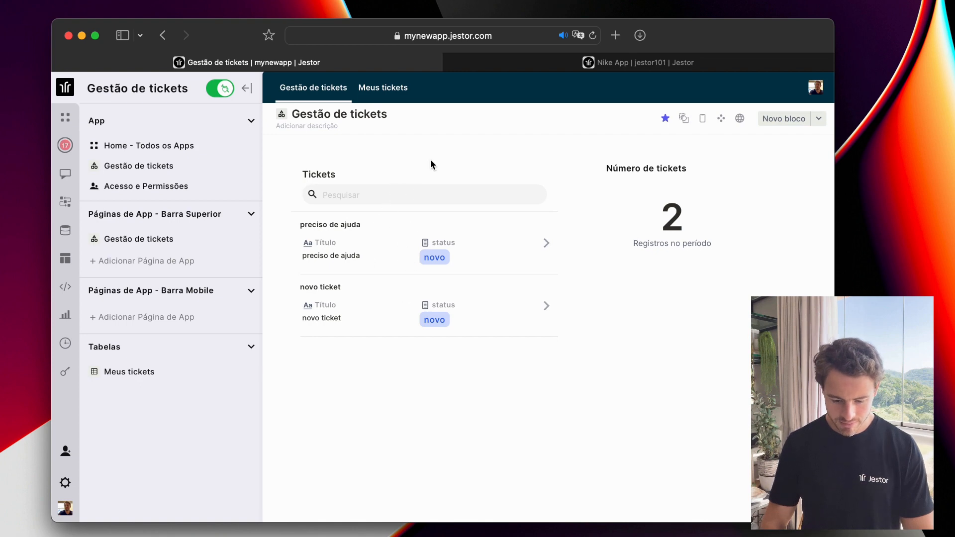
Visit the Meus tickets tab, return to Gestão de tickets, and enter layout editing.
left_click(386, 96)
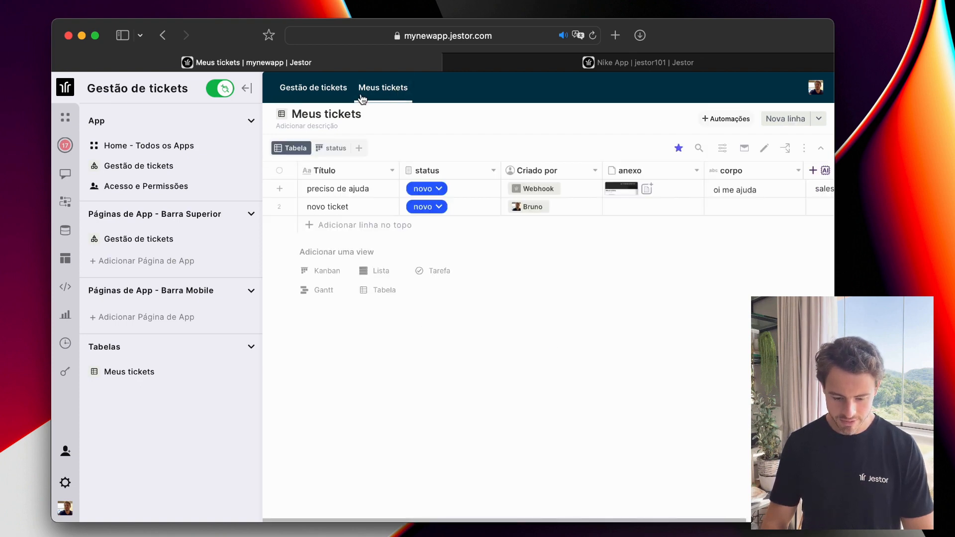
left_click(319, 96)
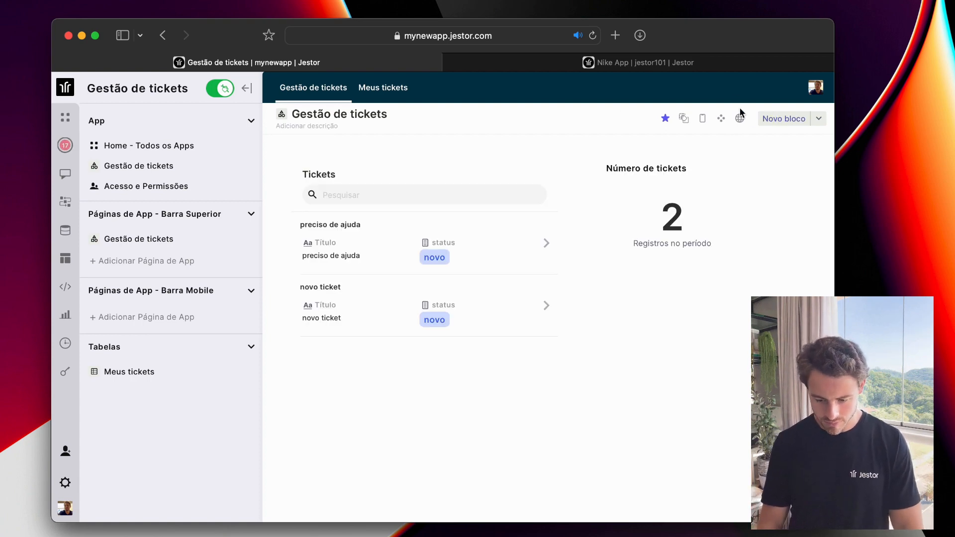
left_click(706, 118)
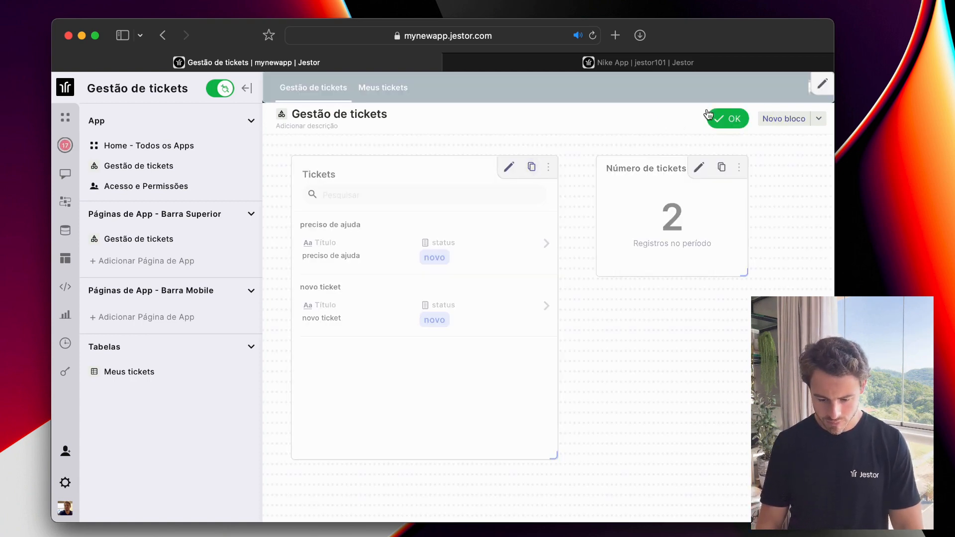
Add Acompanhamento as a third top-bar tab, apply it, and finish layout editing.
left_click(823, 84)
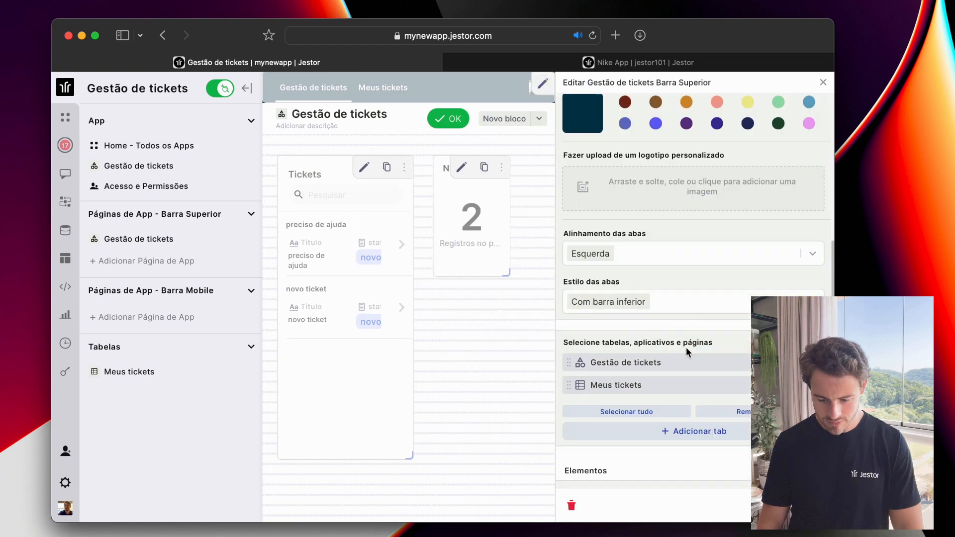
scroll(686, 347, "down", 2)
left_click(693, 390)
type("aco")
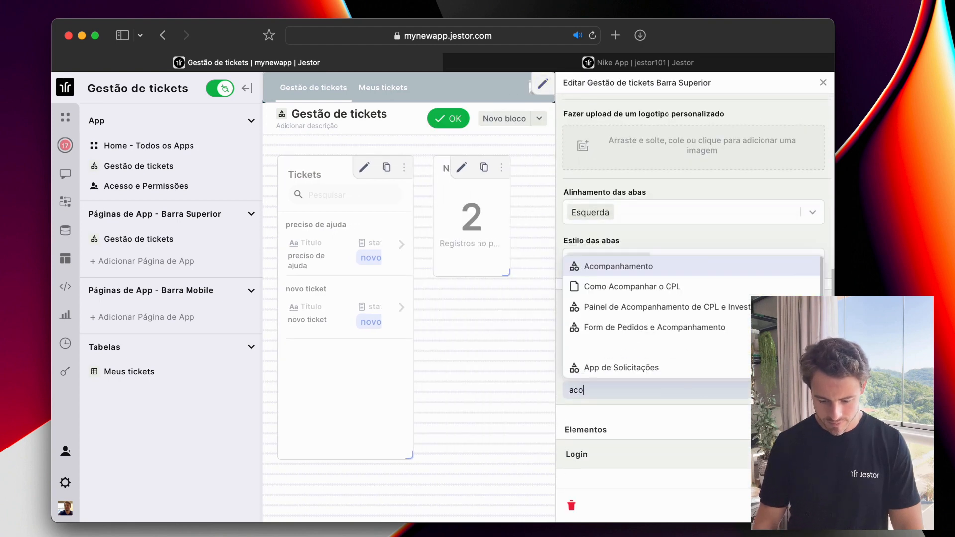
type("mp")
left_click(655, 309)
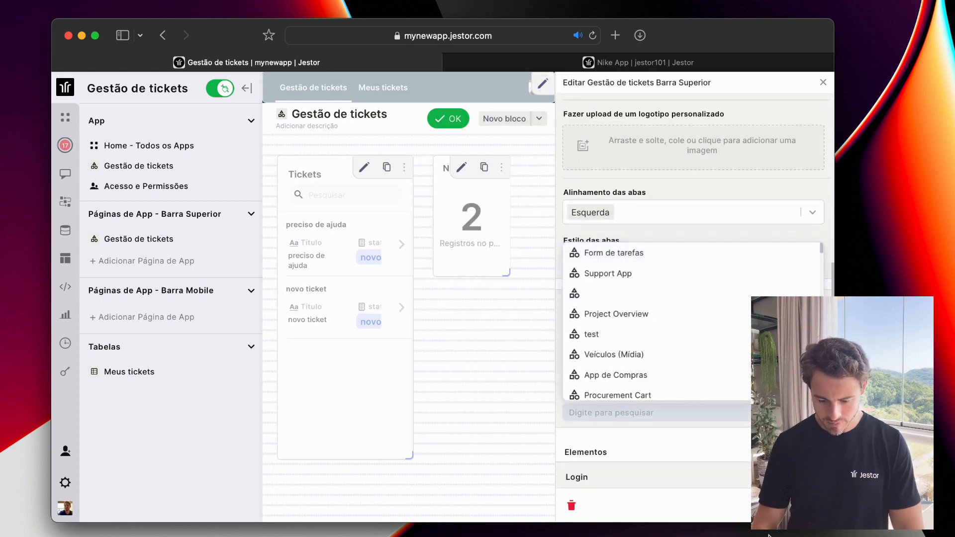
left_click(799, 505)
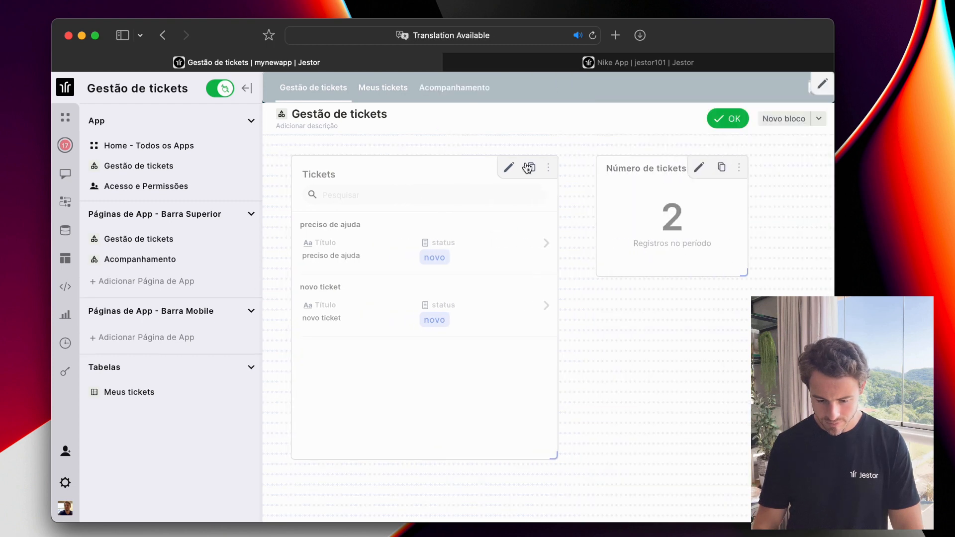
left_click(729, 119)
Drag a ticket into em andamento on Acompanhamento, then go back to Gestão de tickets.
left_click(467, 90)
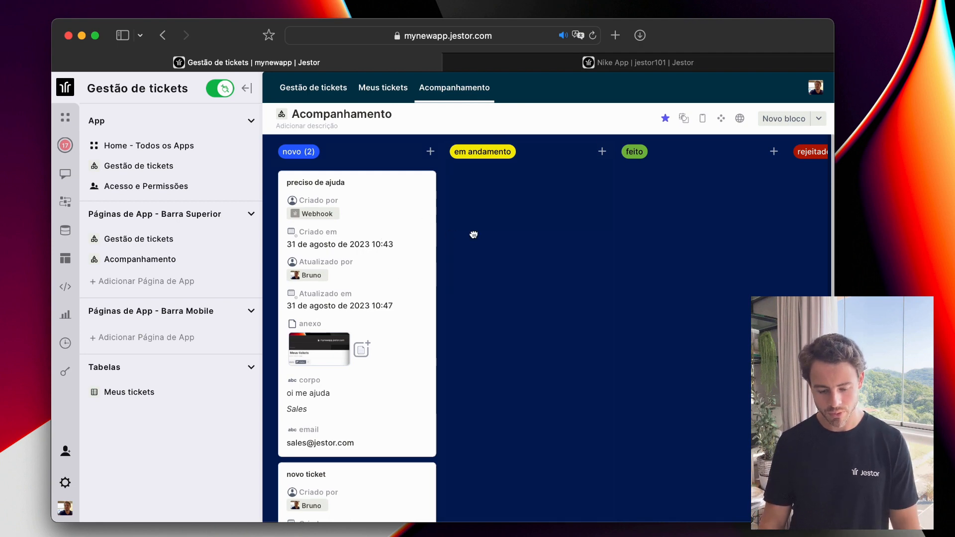
left_click_drag(337, 217, 384, 213)
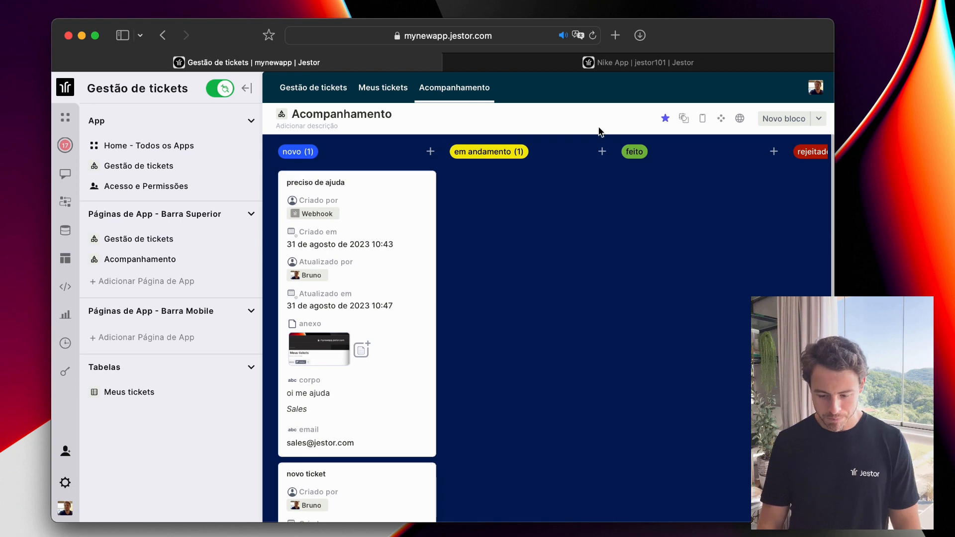
left_click(382, 93)
left_click(310, 94)
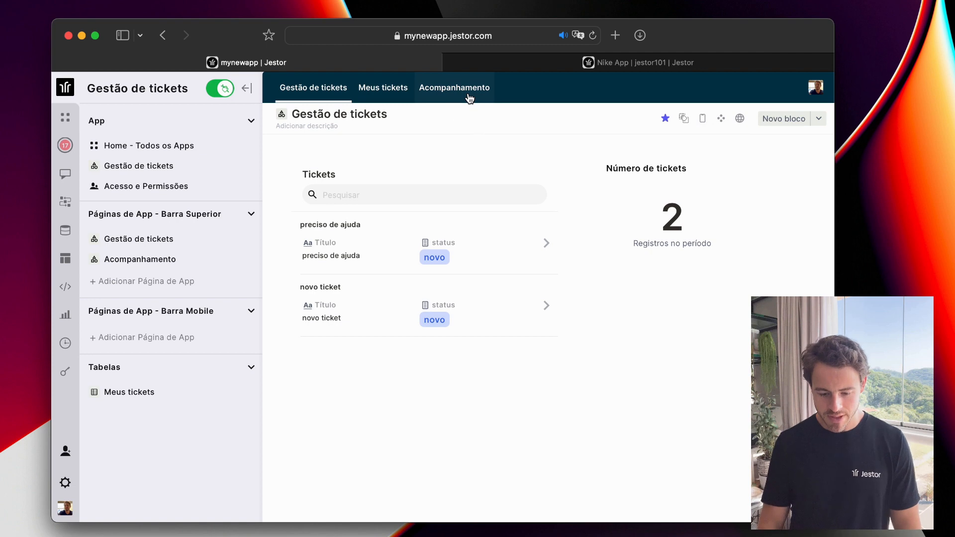
Turn off automatic mobile block ordering and resize the Tickets block in the phone preview.
left_click(702, 118)
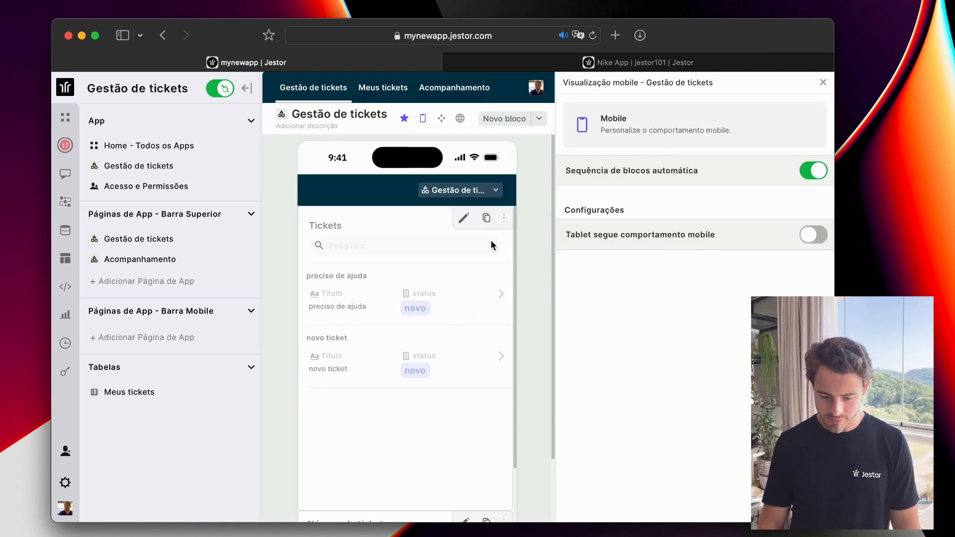
scroll(490, 239, "down", 3)
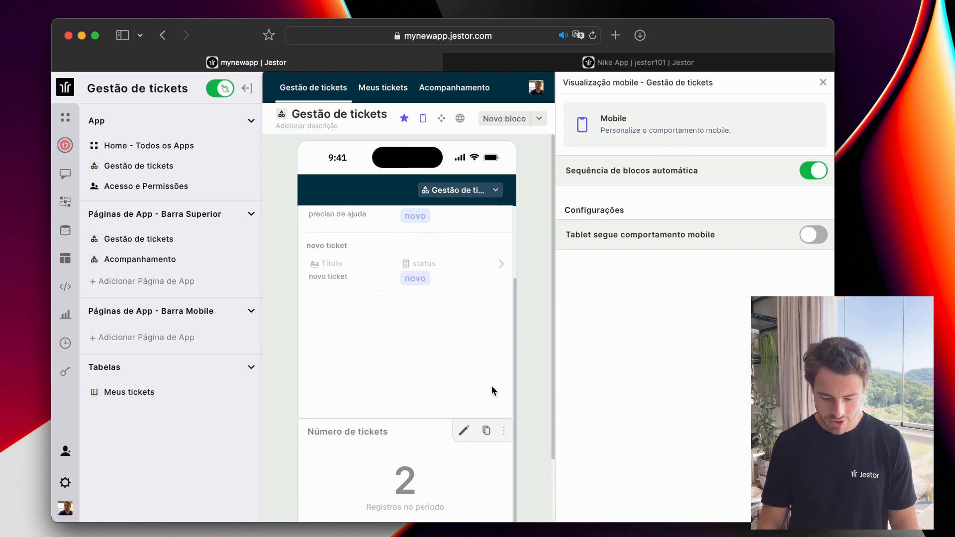
left_click(822, 167)
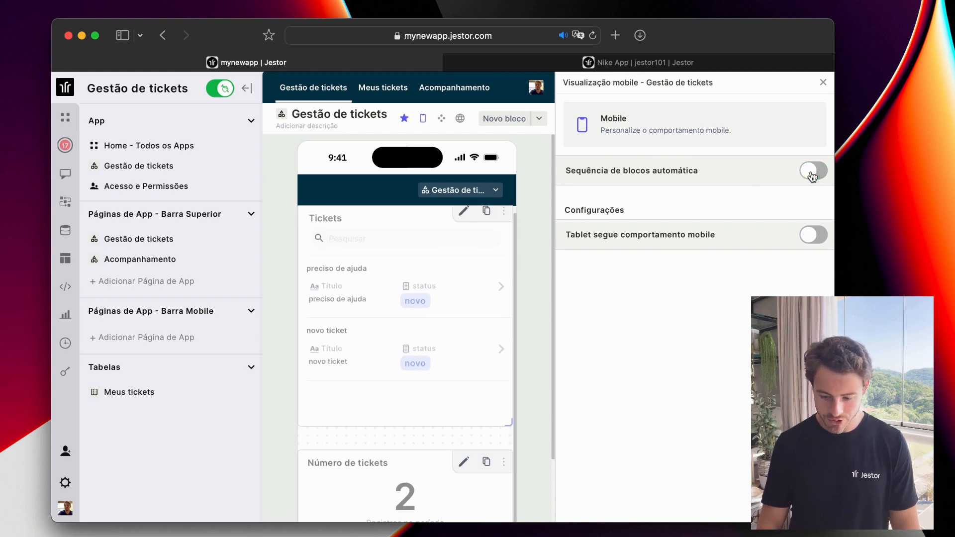
left_click_drag(512, 425, 446, 344)
Place the ticket counter above the Tickets list, make it taller, and extend the list.
scroll(398, 497, "down", 3)
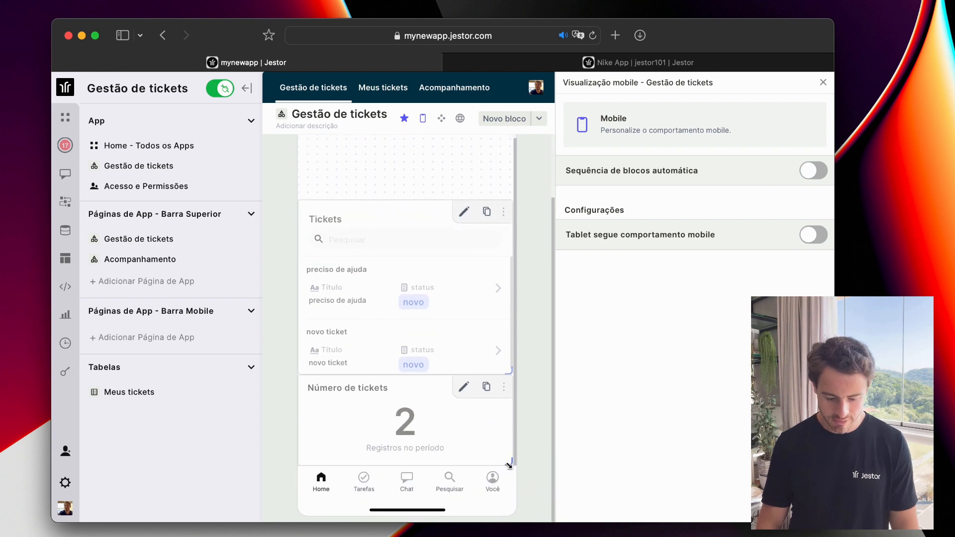
left_click_drag(509, 464, 509, 419)
left_click_drag(441, 413, 417, 248)
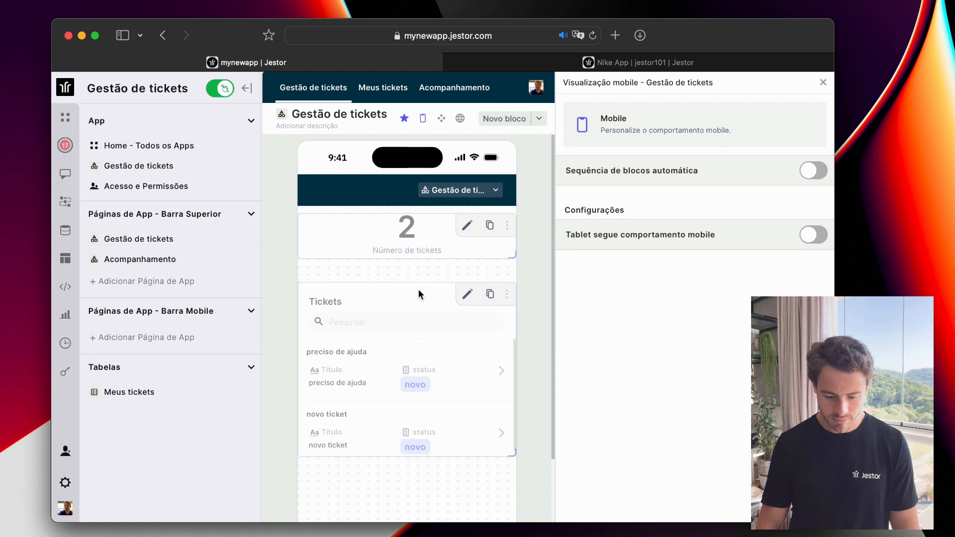
left_click_drag(511, 259, 511, 266)
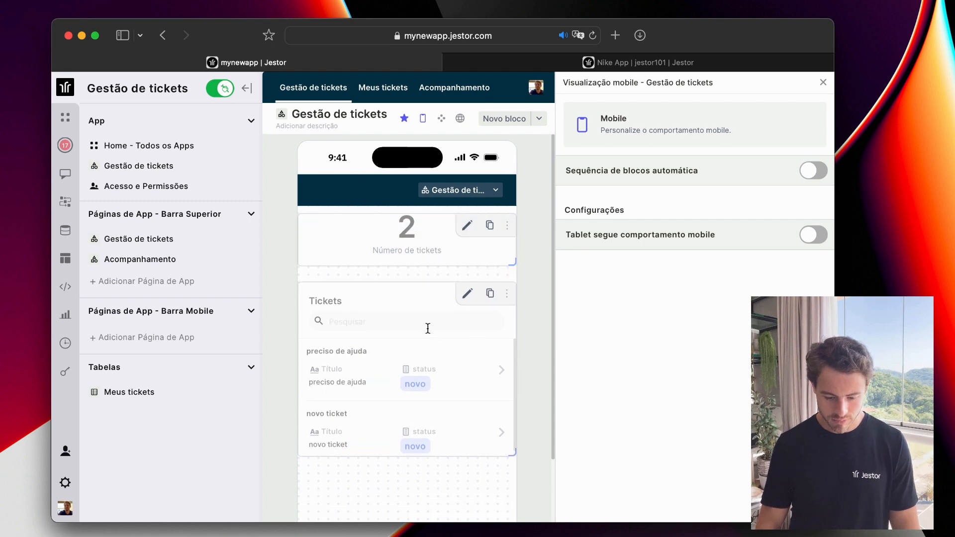
left_click_drag(513, 456, 512, 507)
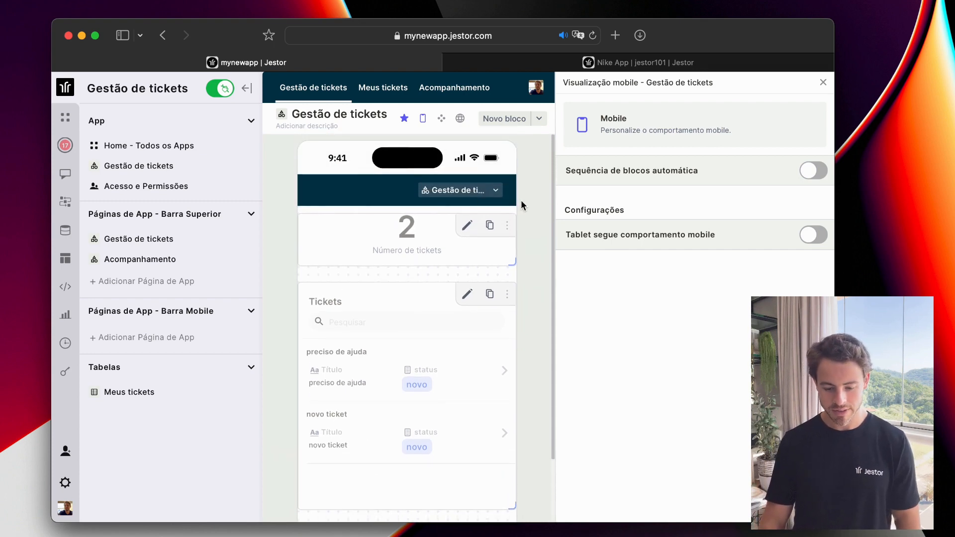
Close the mobile preview, view Meus tickets and Acompanhamento, then edit the Gestão de tickets layout.
left_click(824, 82)
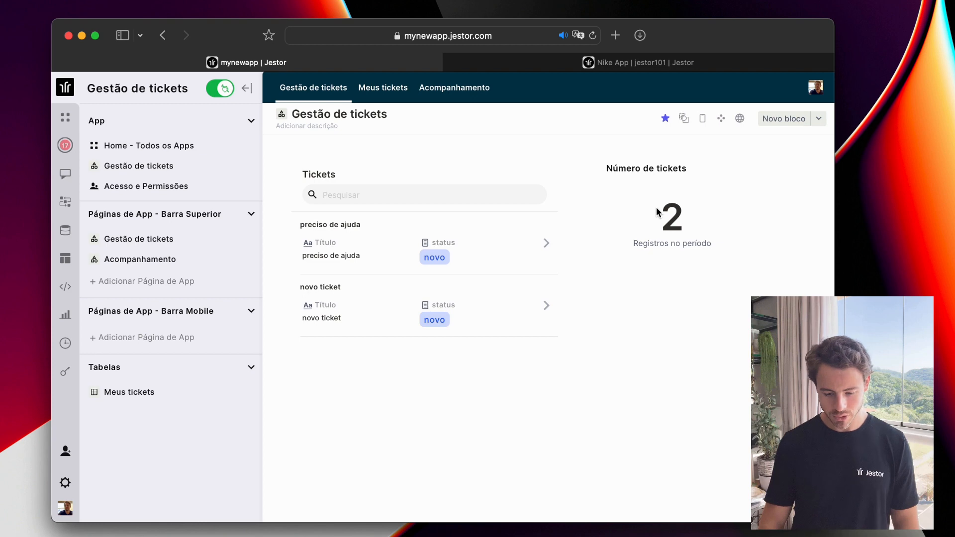
left_click(371, 94)
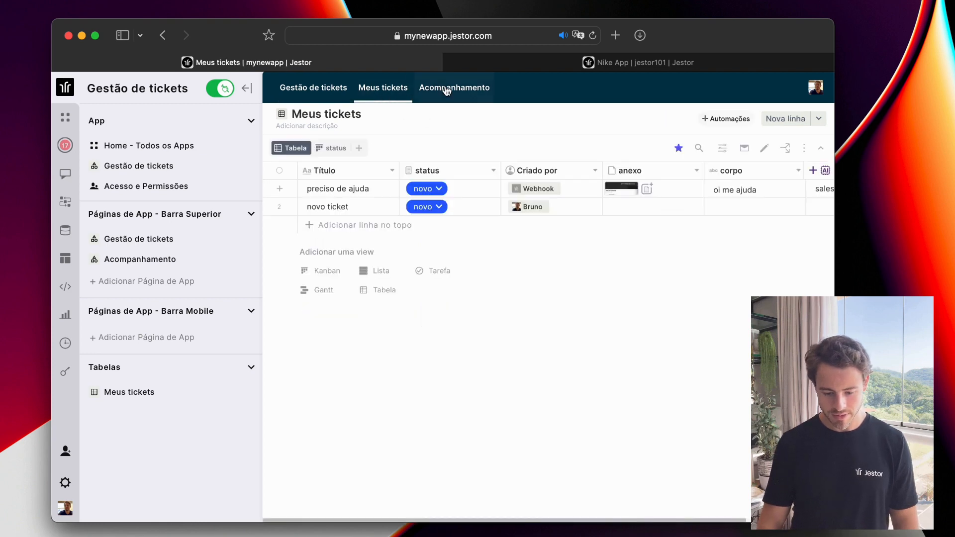
left_click(446, 91)
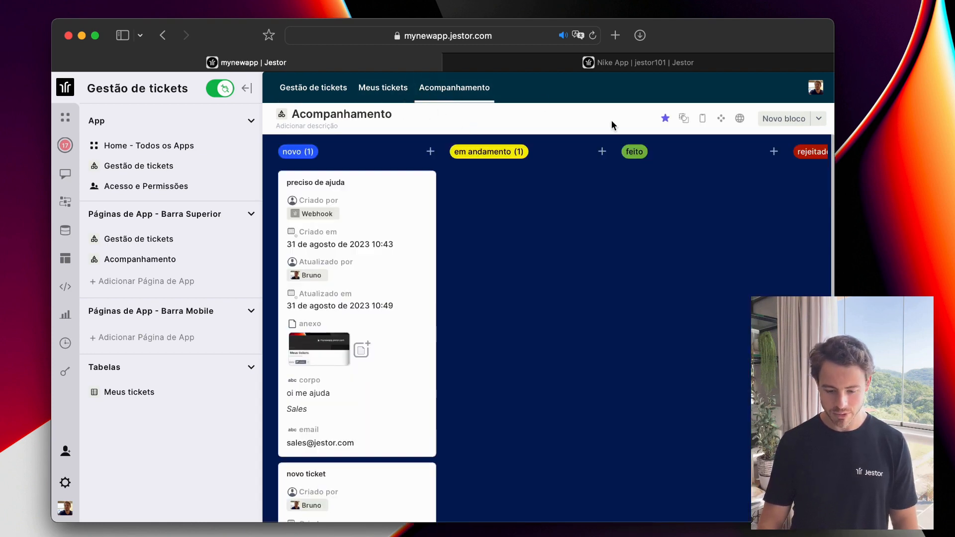
left_click(337, 99)
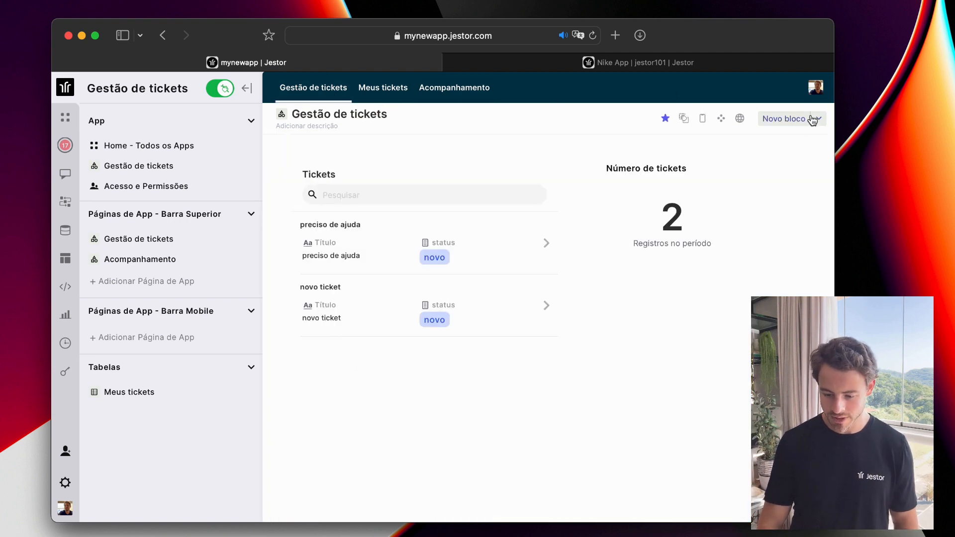
left_click(685, 118)
Add a Barra de Título block with a dark teal background and finish layout editing.
left_click(781, 119)
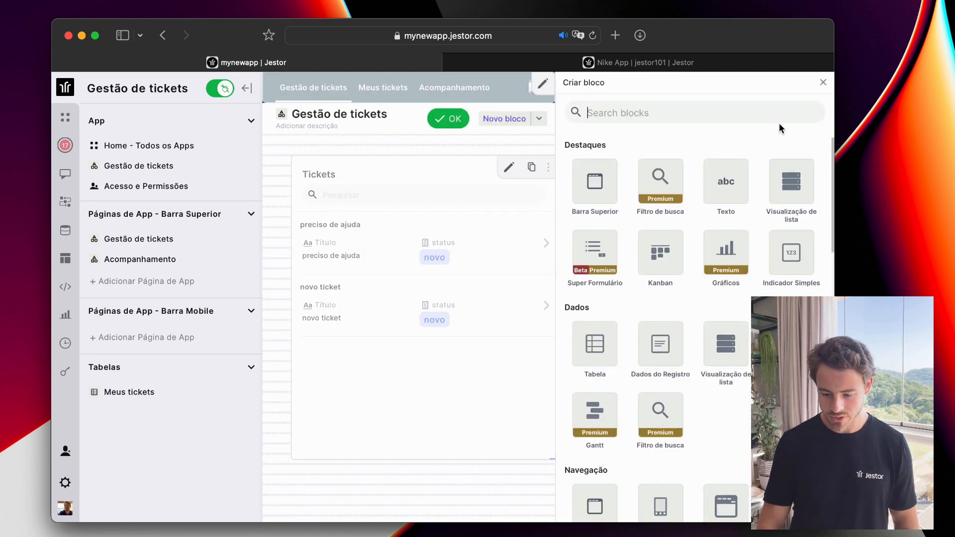
scroll(699, 204, "down", 6)
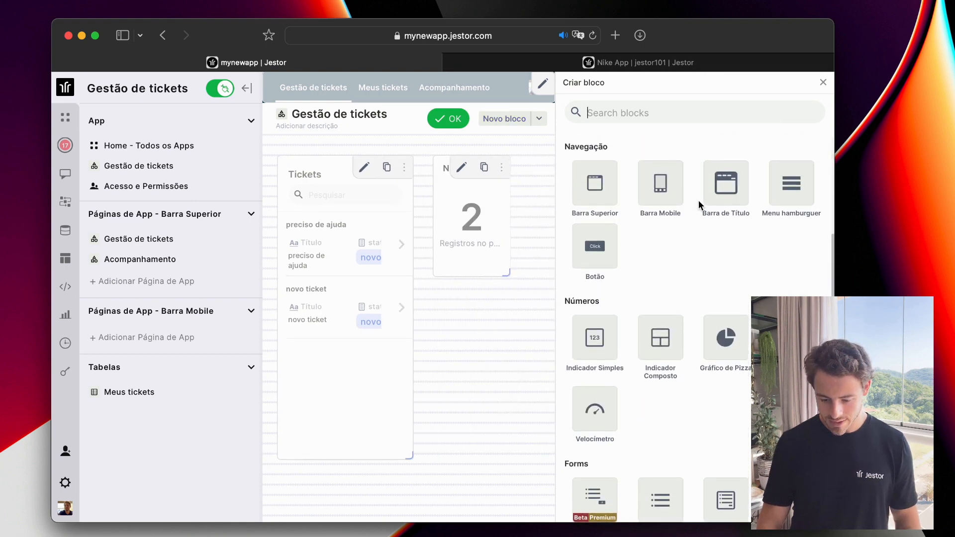
left_click(726, 197)
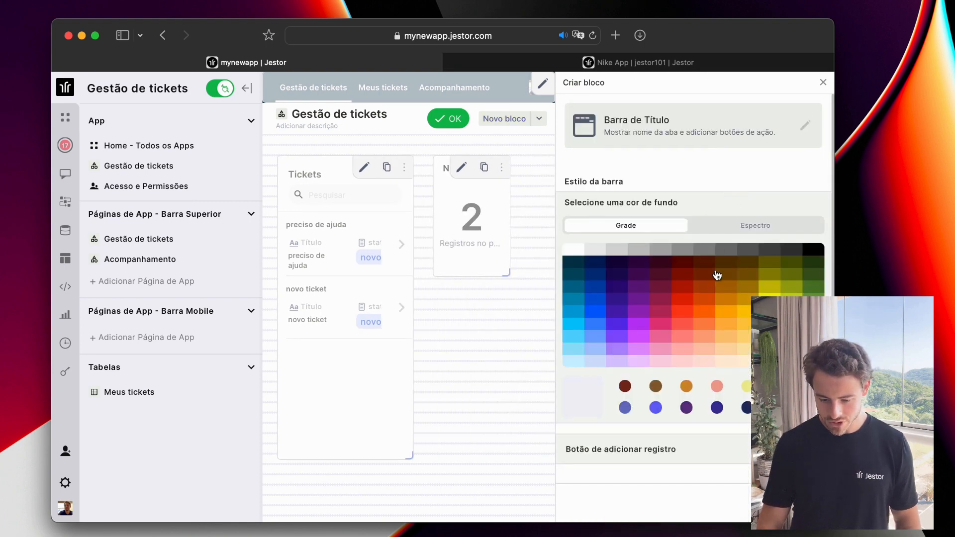
left_click(595, 273)
left_click(596, 262)
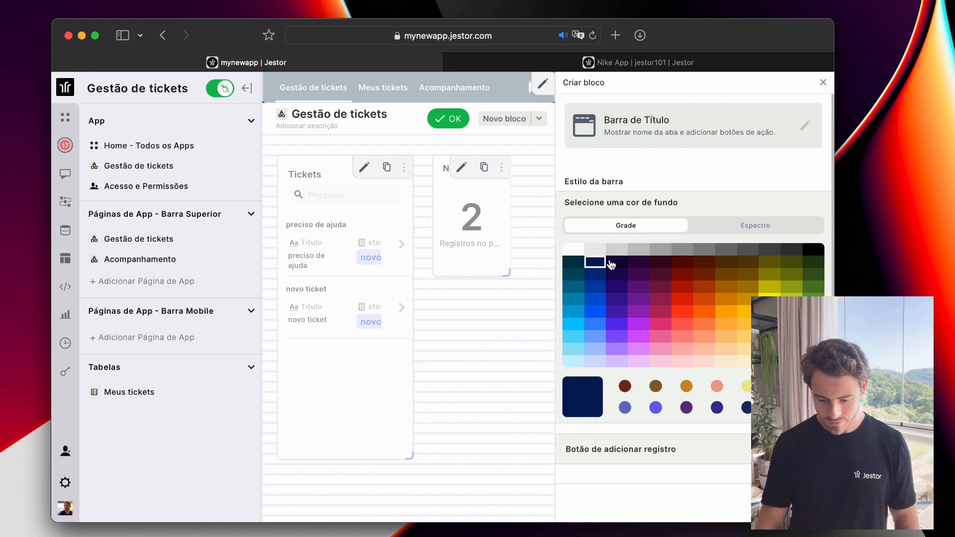
left_click(612, 263)
left_click(575, 264)
left_click(795, 503)
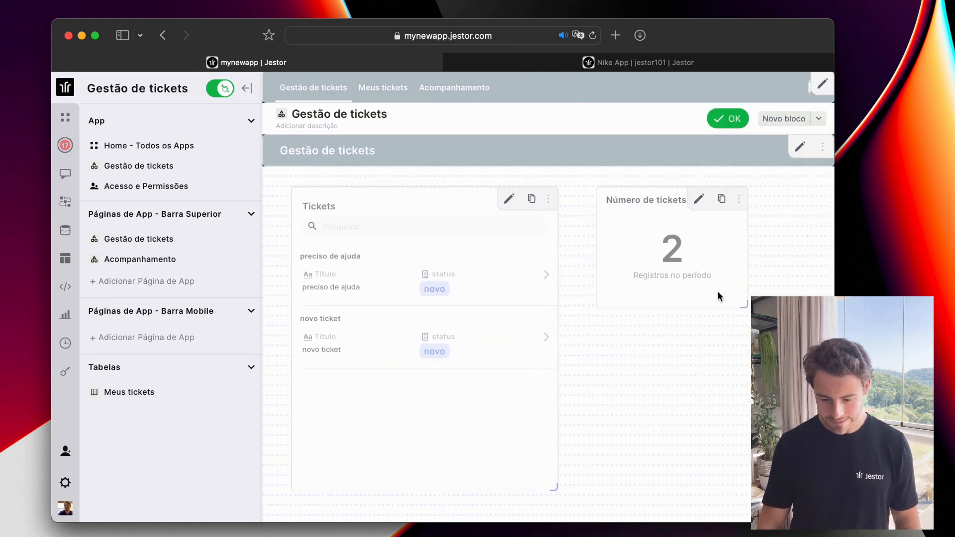
left_click(730, 119)
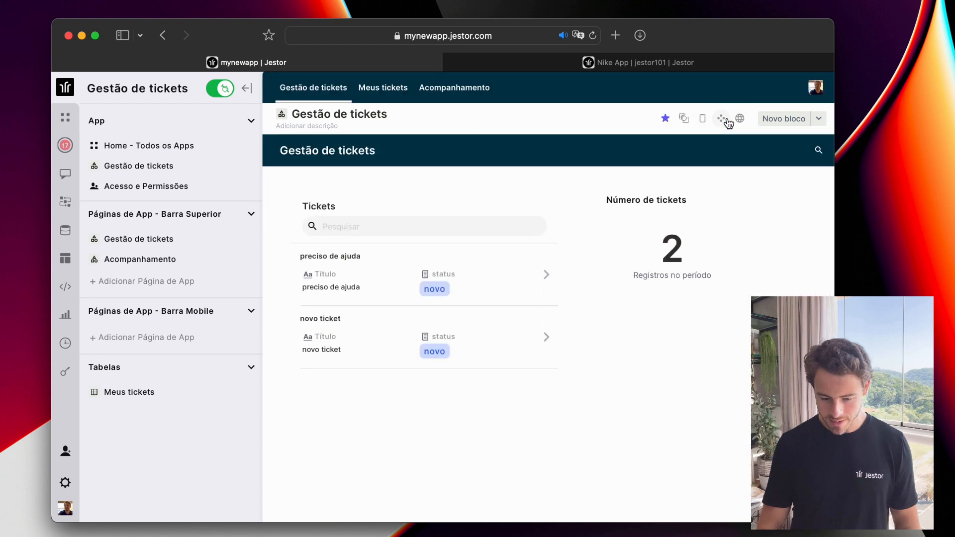
Change the Acompanhamento kanban background from navy to light grey, then go back to Gestão de tickets.
left_click(453, 92)
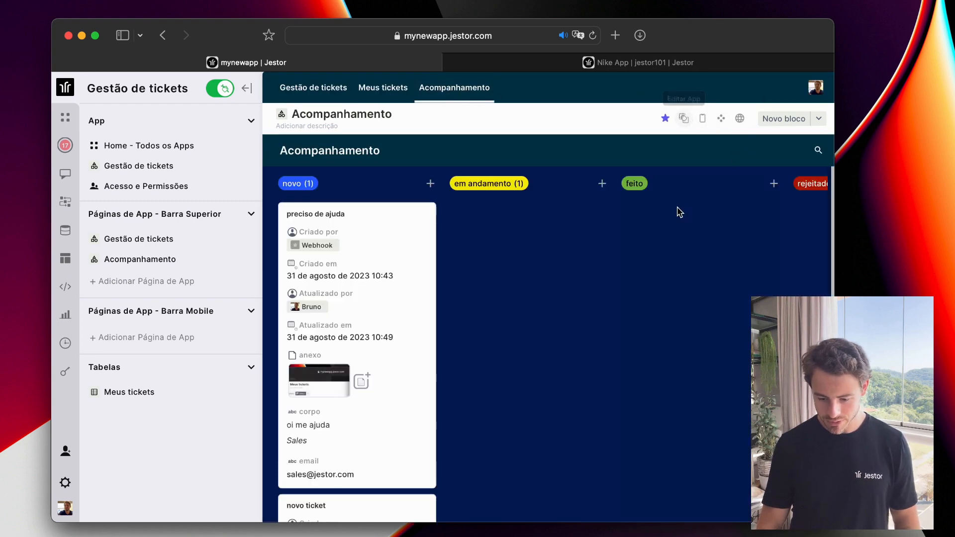
left_click(722, 120)
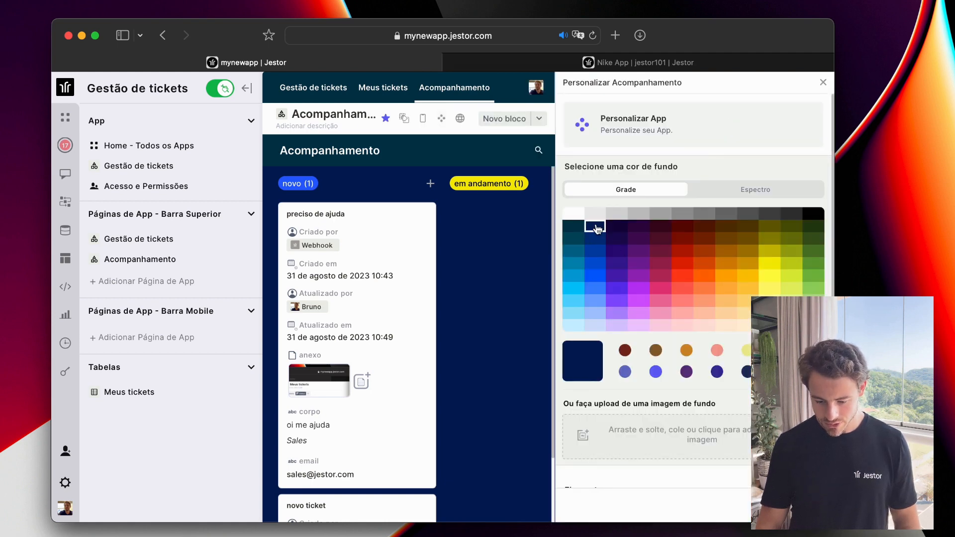
left_click(595, 213)
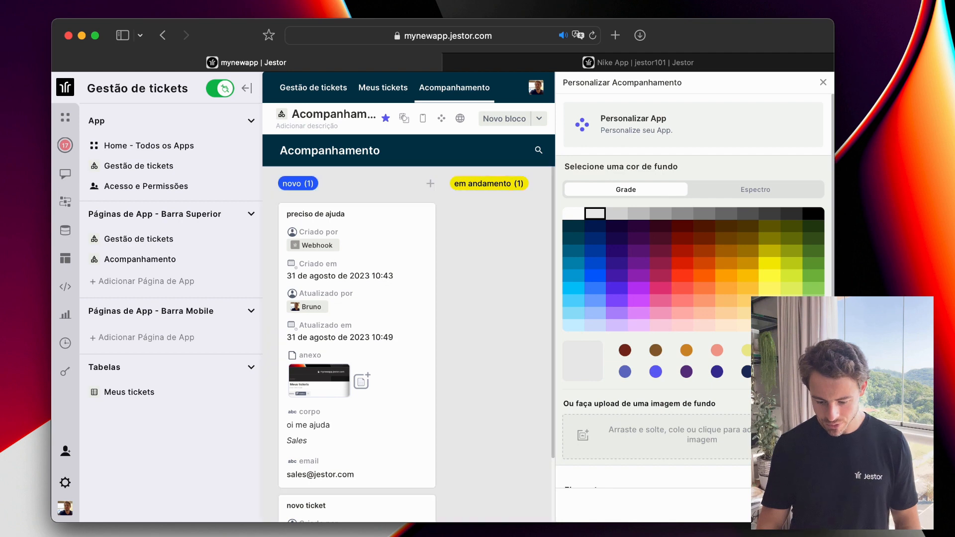
left_click(823, 82)
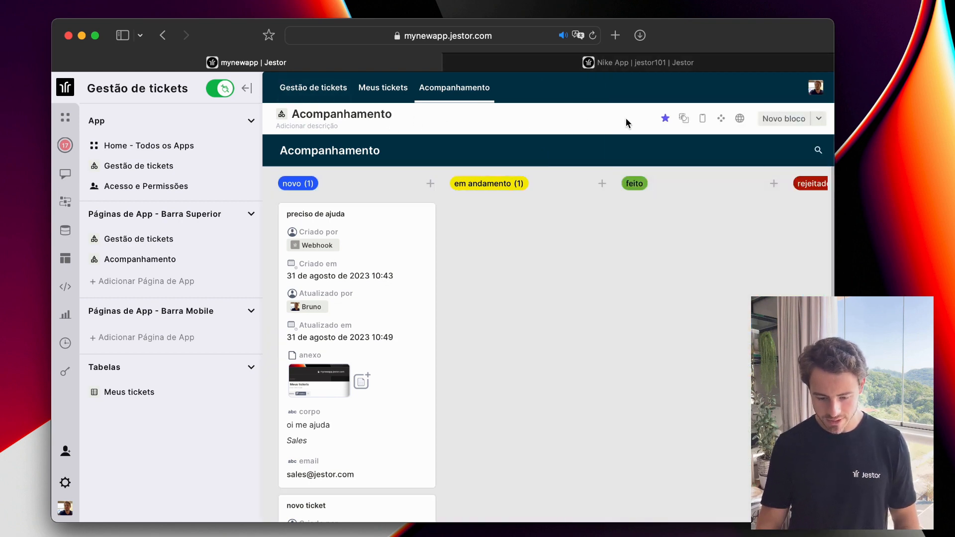
left_click(312, 90)
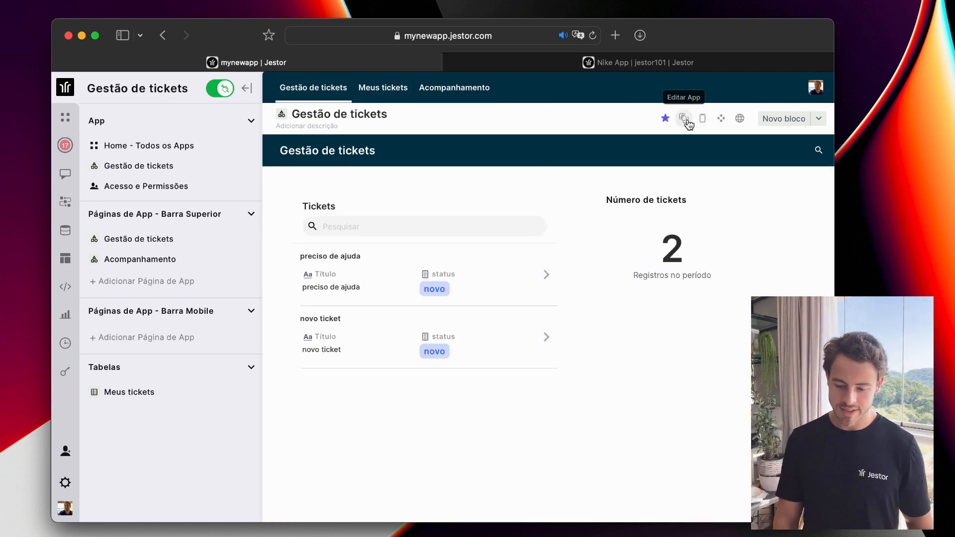
Exit building mode, collapse the sidebar, and preview Meus tickets, Acompanhamento and Gestão de tickets twice.
left_click(222, 89)
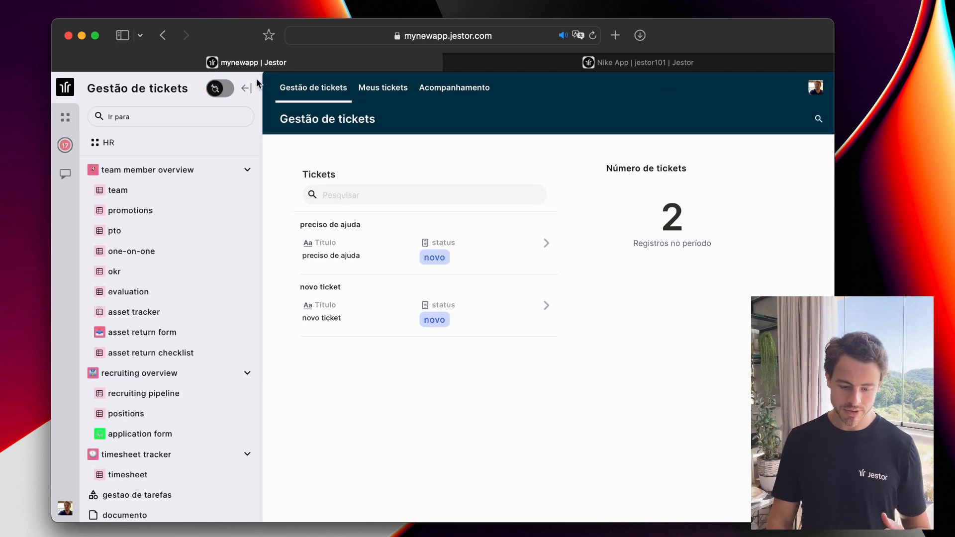
left_click(248, 90)
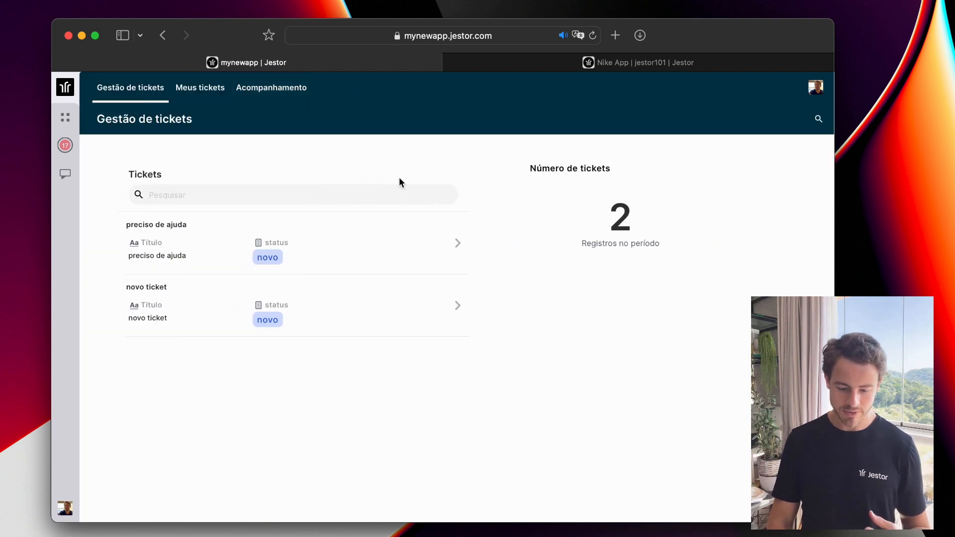
left_click(198, 99)
left_click(282, 84)
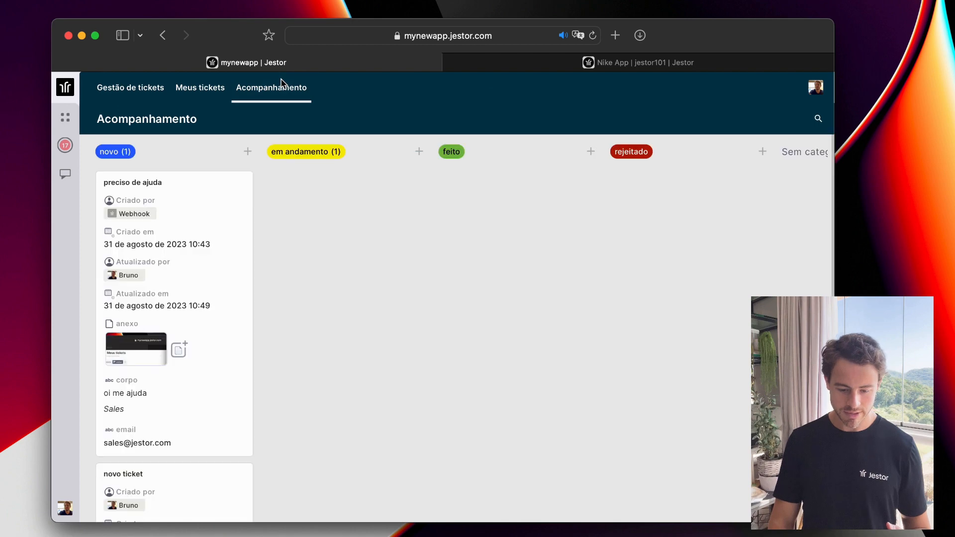
left_click(134, 88)
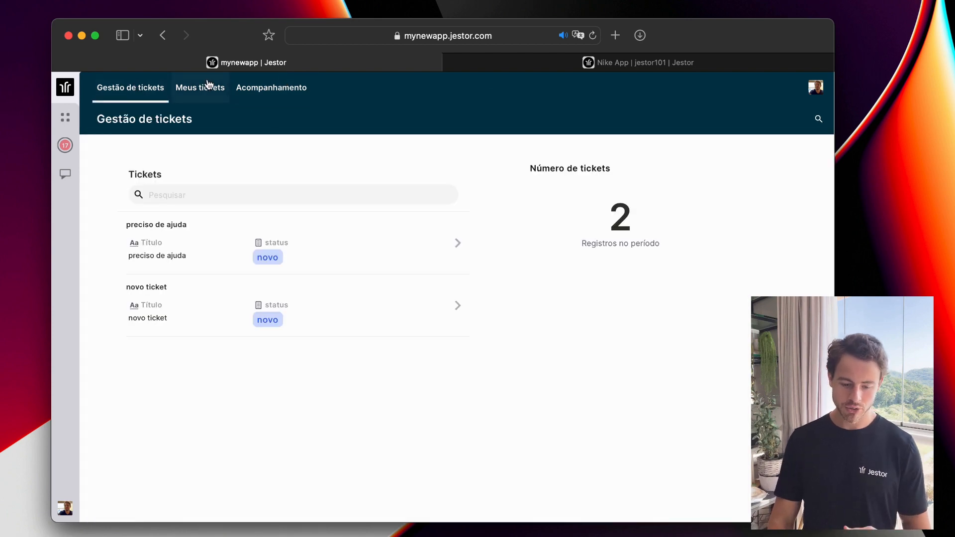
left_click(208, 86)
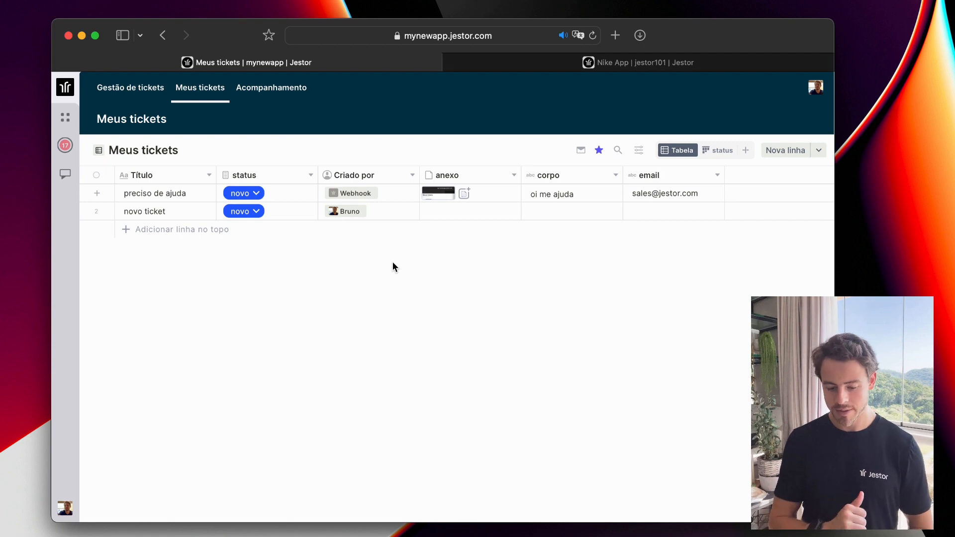
left_click(269, 99)
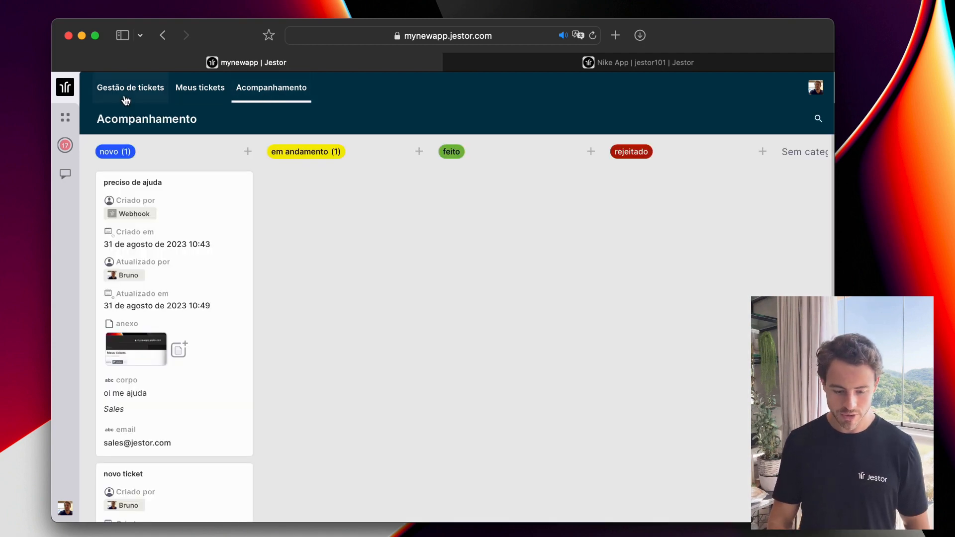
left_click(126, 100)
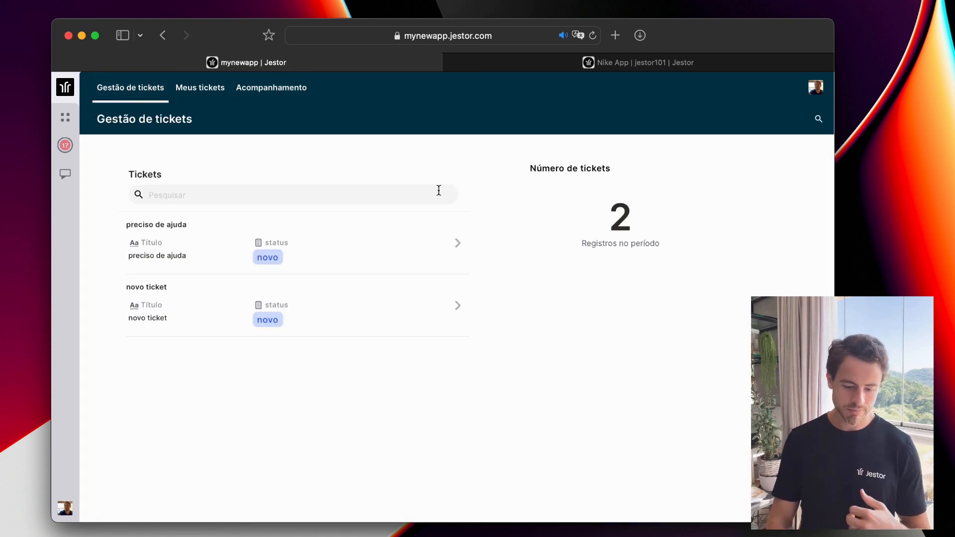